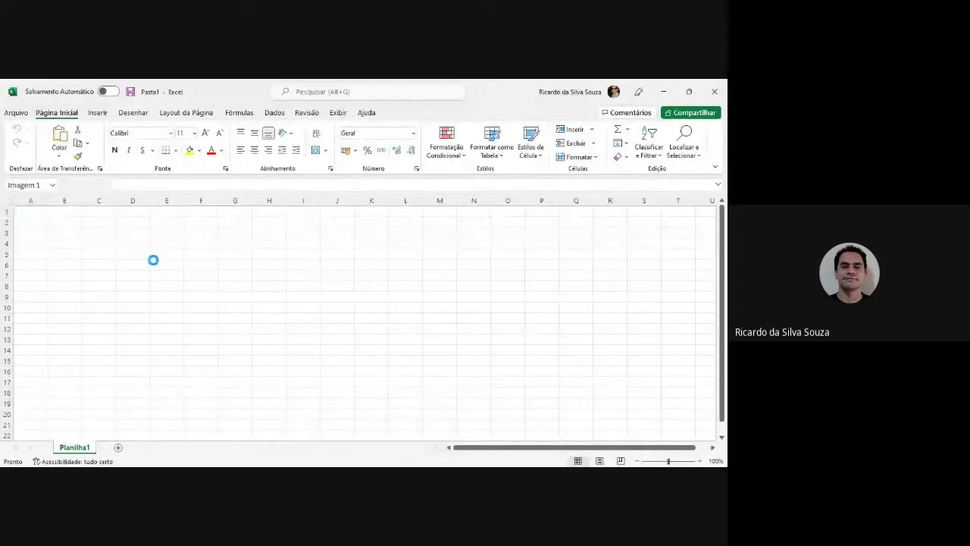
Paste the exercise 4 sex-and-schooling table image into Planilha1 and drag it rightward
click(154, 262)
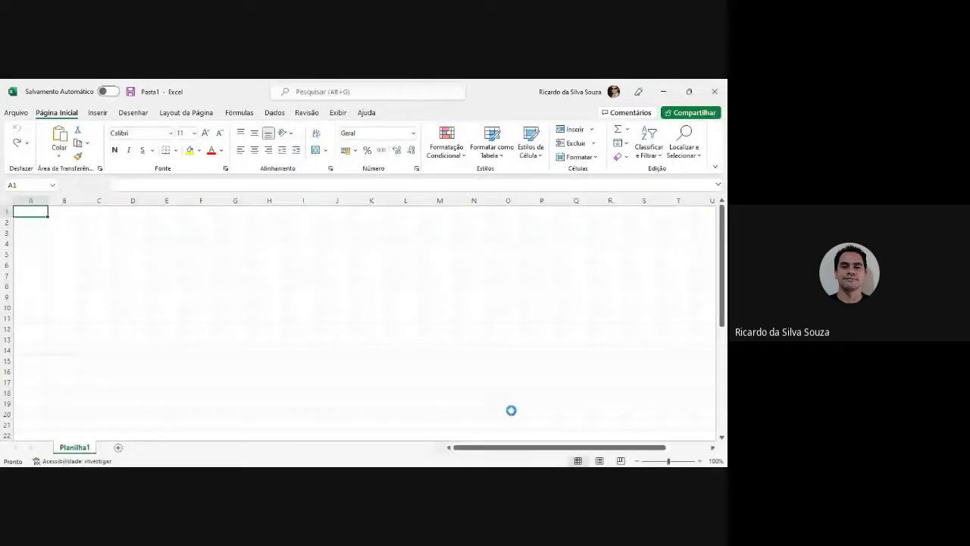
key(ctrl+v)
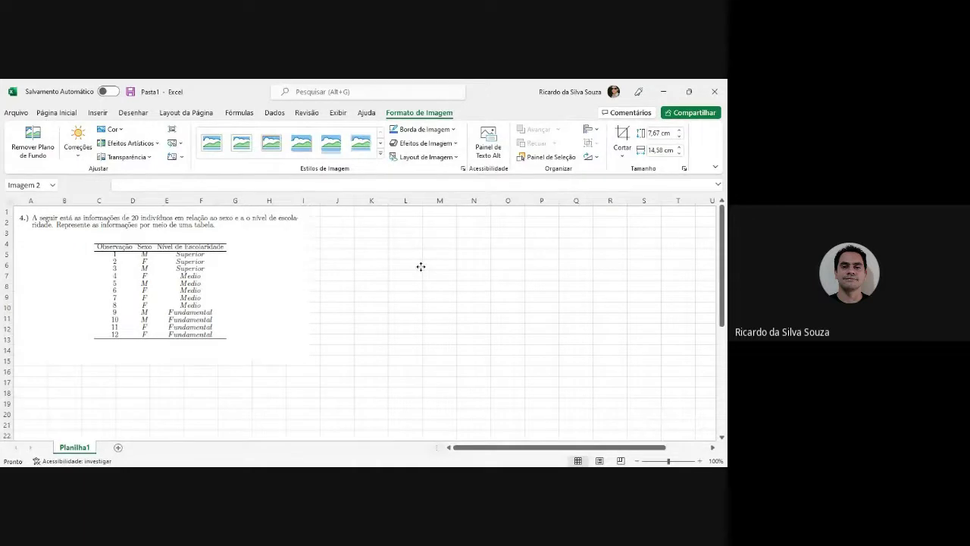
drag(421, 267, 631, 251)
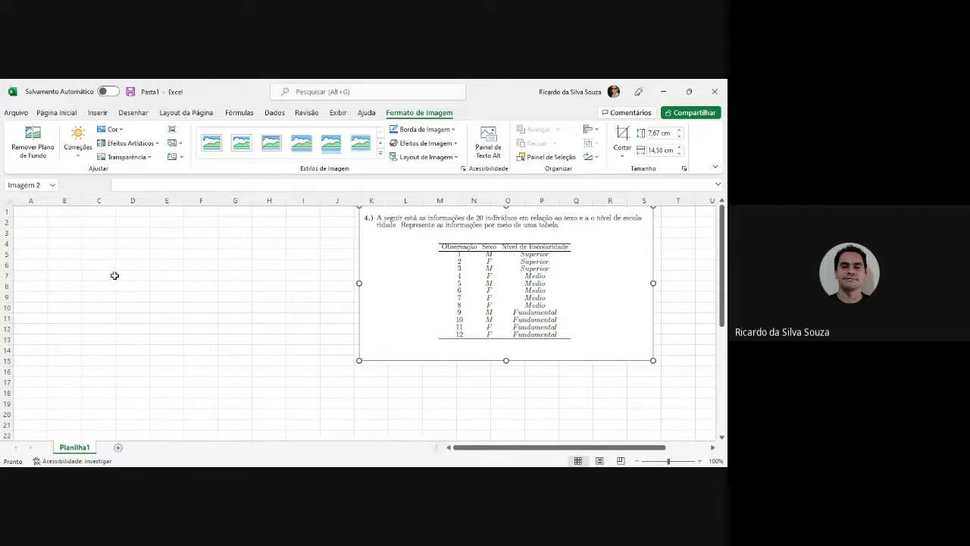
Deselect the image and select cell A2 for the first row label
click(33, 210)
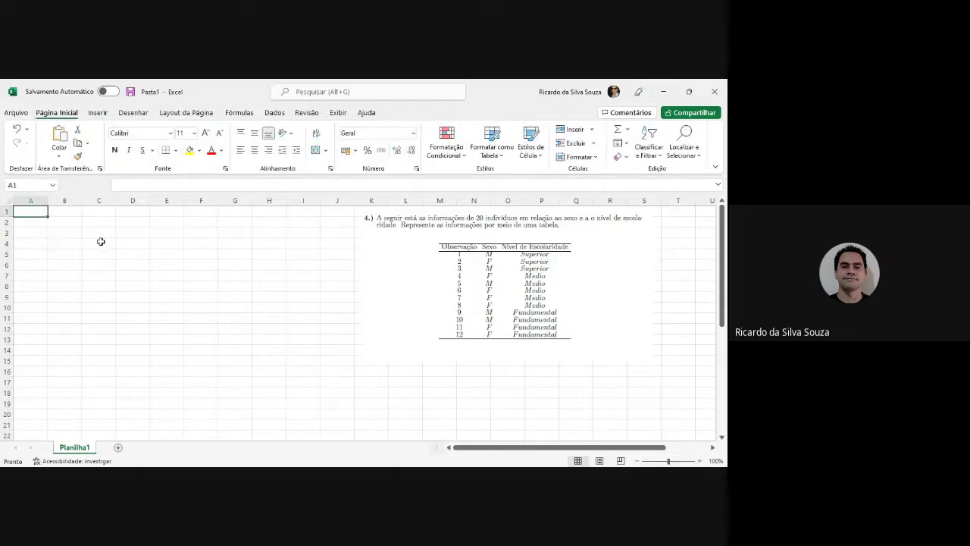
click(39, 226)
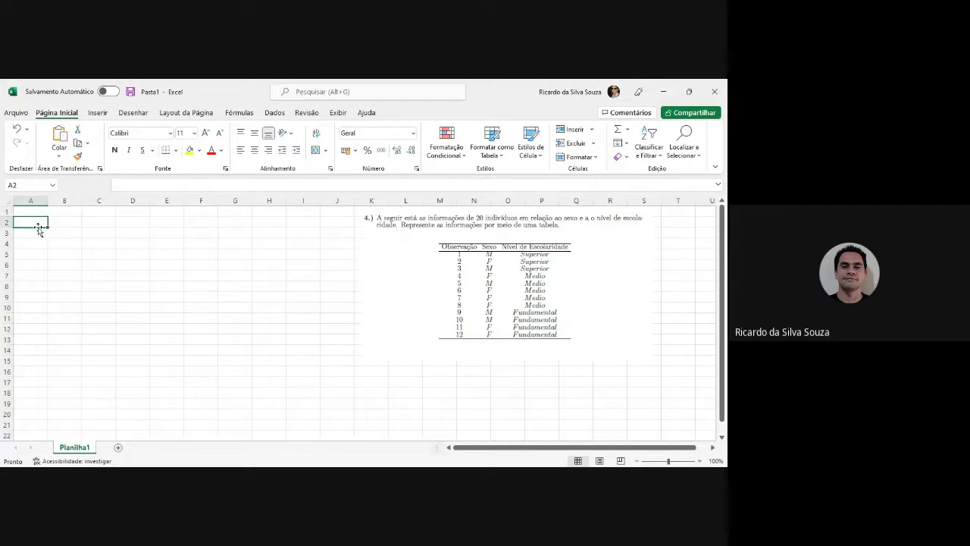
Enter the row labels F in A2 and M in A3
text(M)
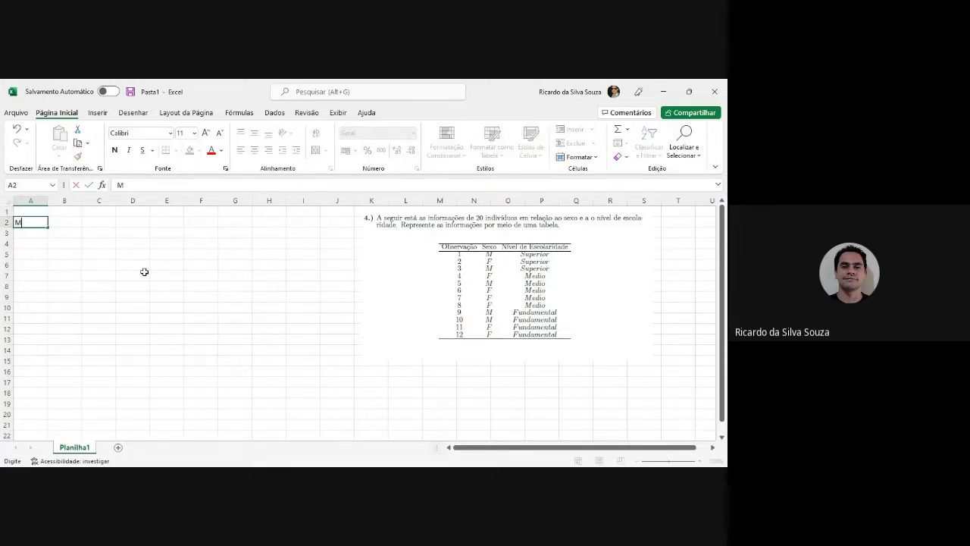
text(asc)
key(BackSpace)
key(BackSpace)
key(BackSpace)
key(Return)
key(Up)
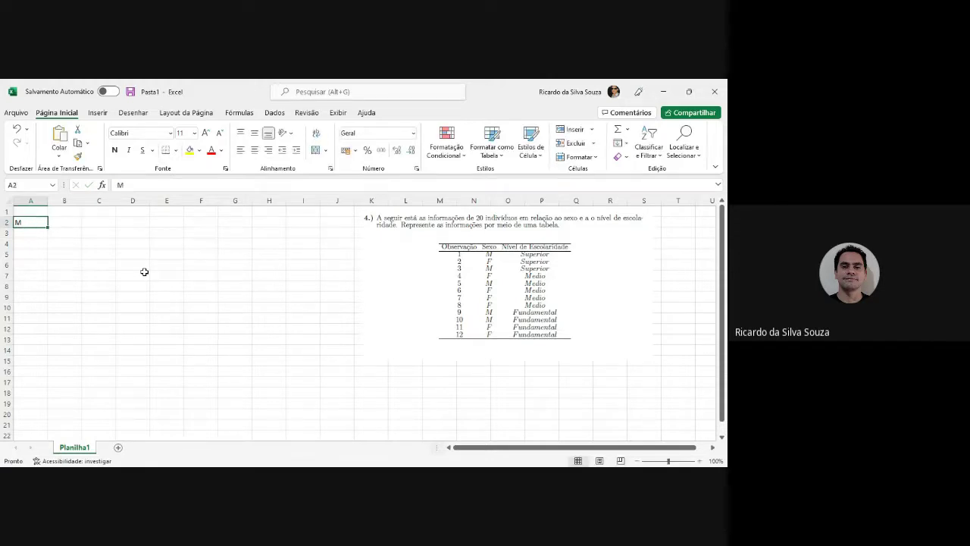
text(F)
key(Return)
text(N)
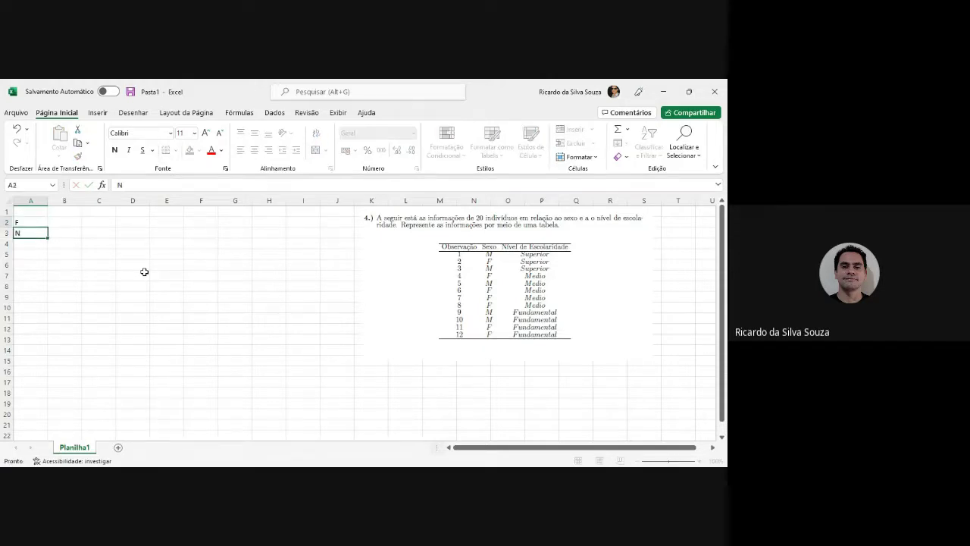
key(Escape)
text(M)
key(Up)
key(Up)
key(Right)
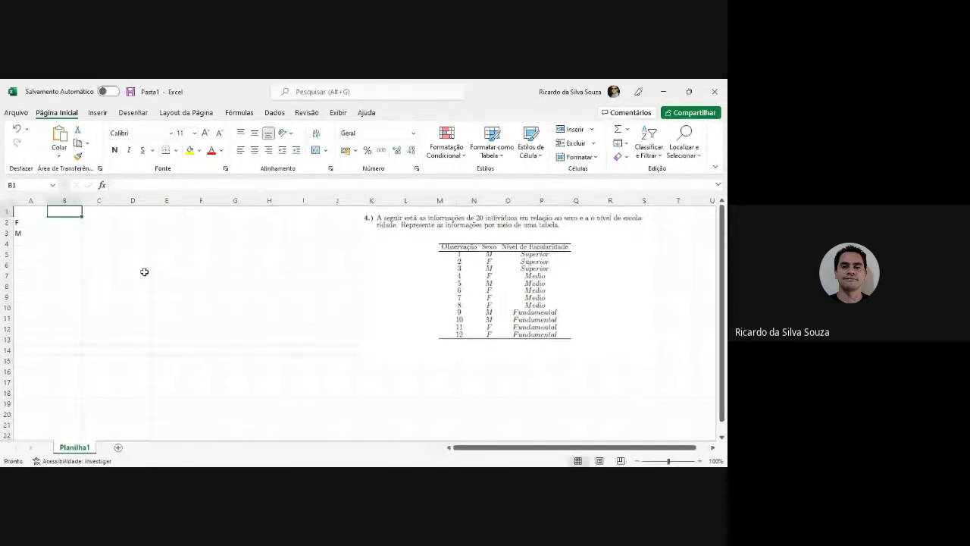
Put the Sexo/ Escolaridade header in A1 and autofit column A
key(Left)
text(s)
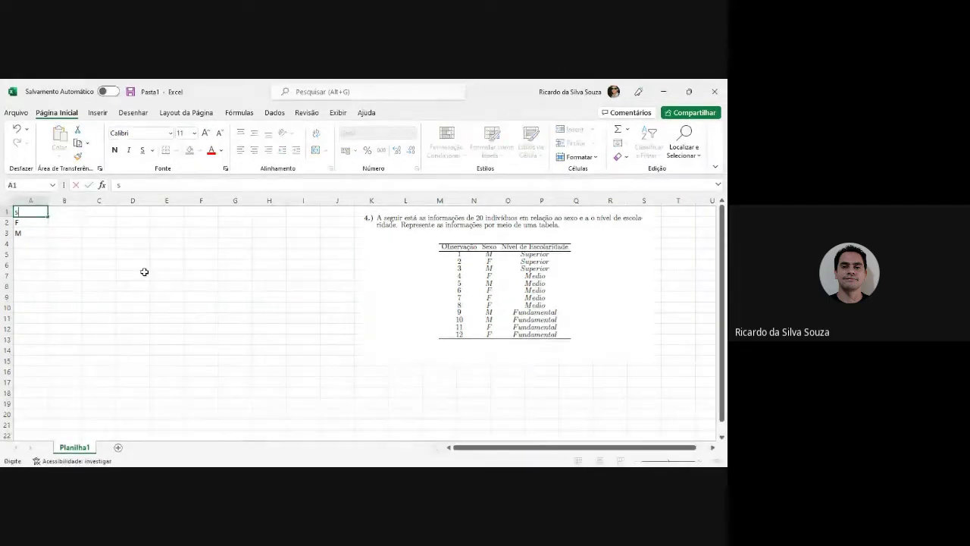
text(ex)
text(xo)
text( Esco)
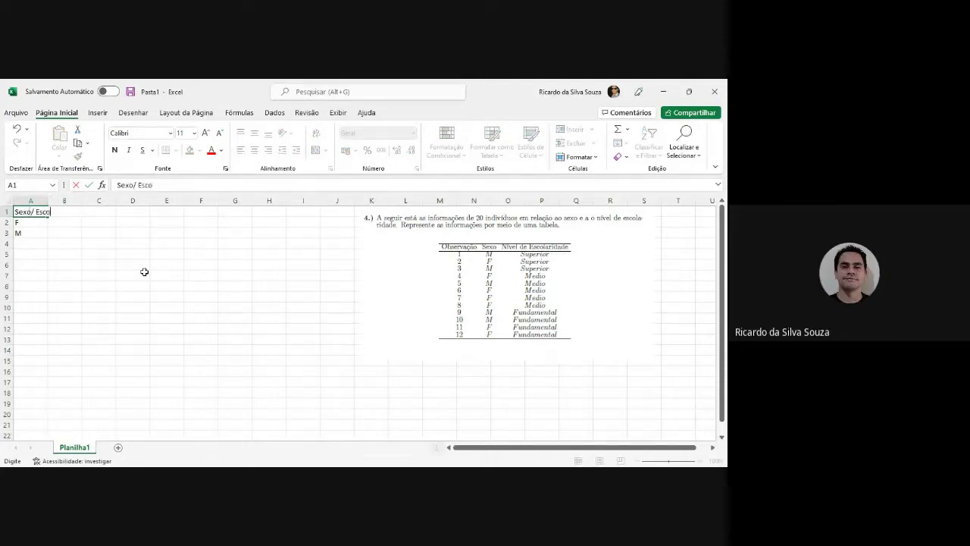
text(aridade)
key(Return)
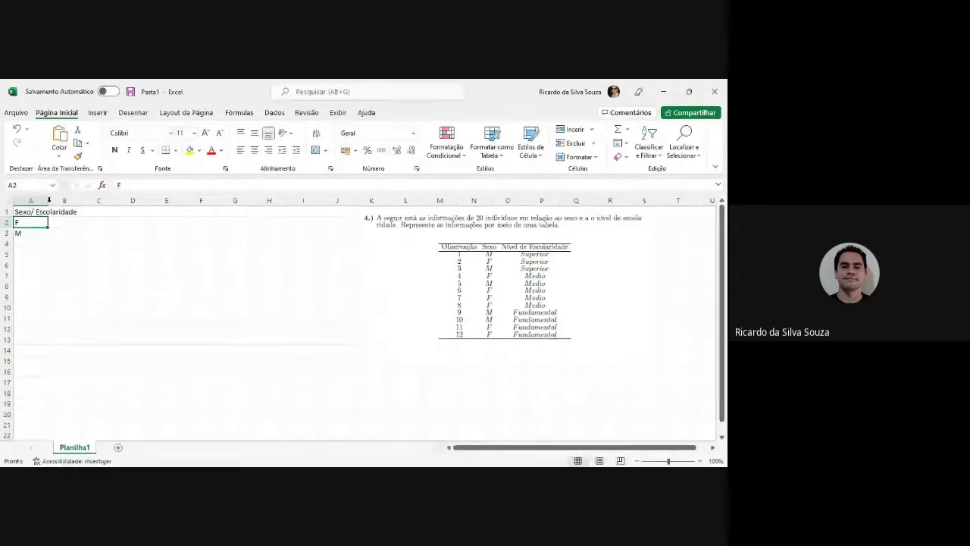
double_click(49, 200)
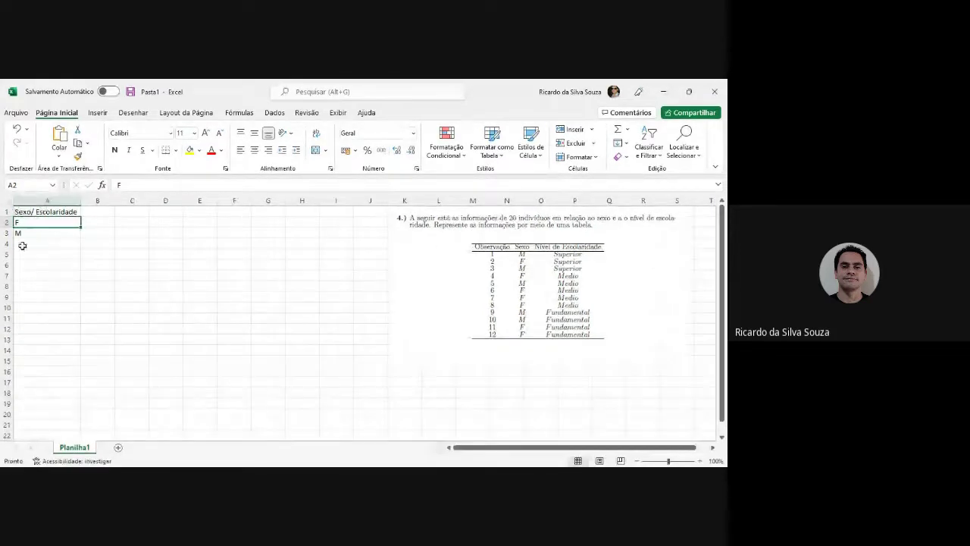
Enter the headers Fund, Medio and Superior in B1:D1
click(91, 214)
text(F)
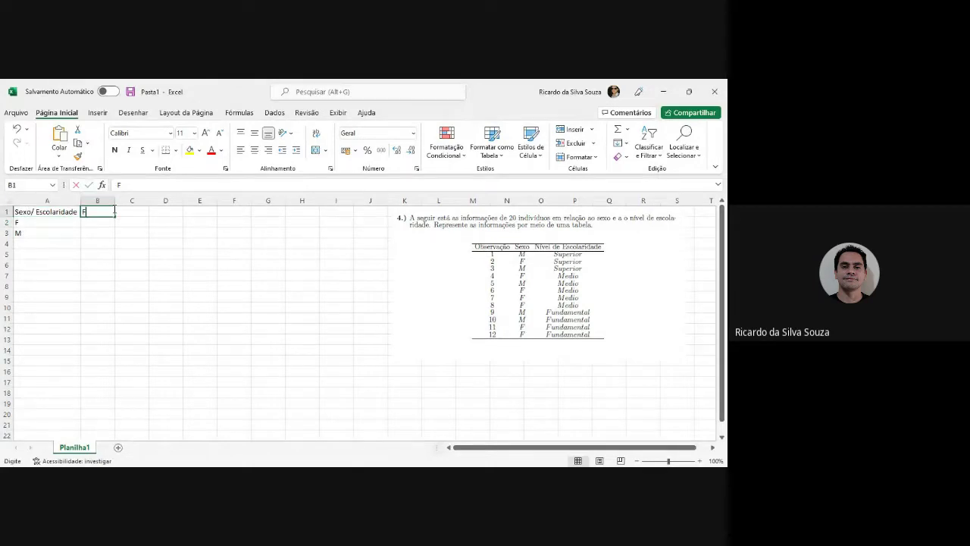
text(und)
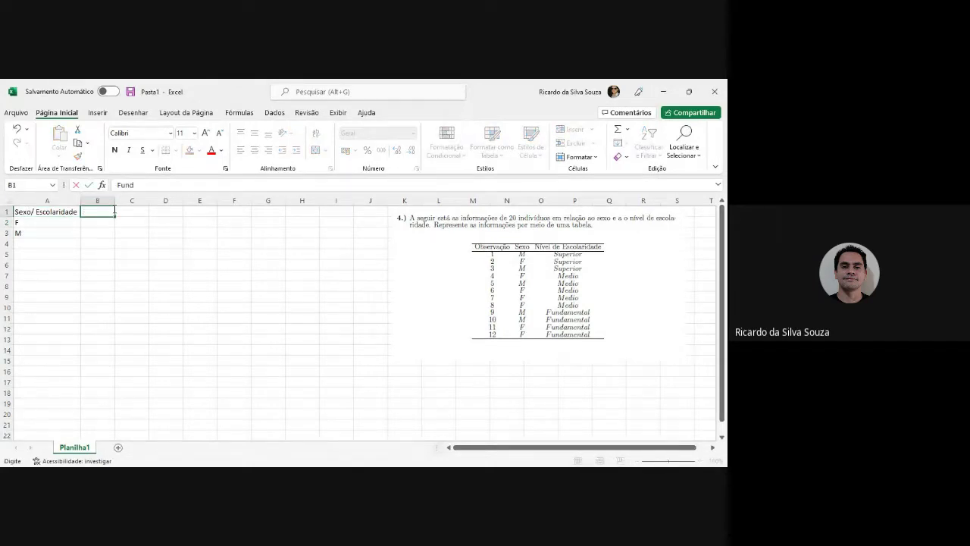
key(Tab)
text(Medio)
key(Tab)
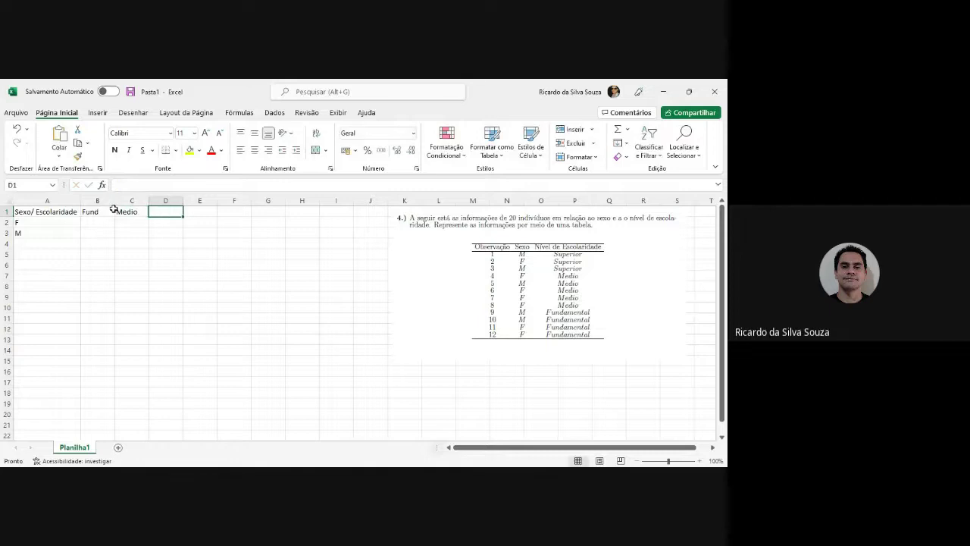
text(Superi)
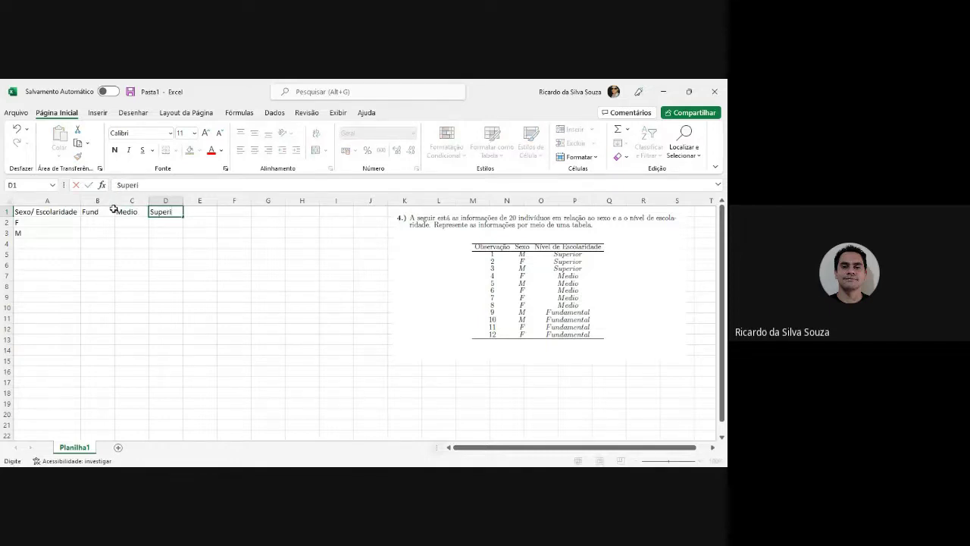
text(or)
Bold the header row A1:D1 and the F and M row labels
click(113, 210)
drag(46, 211, 114, 211)
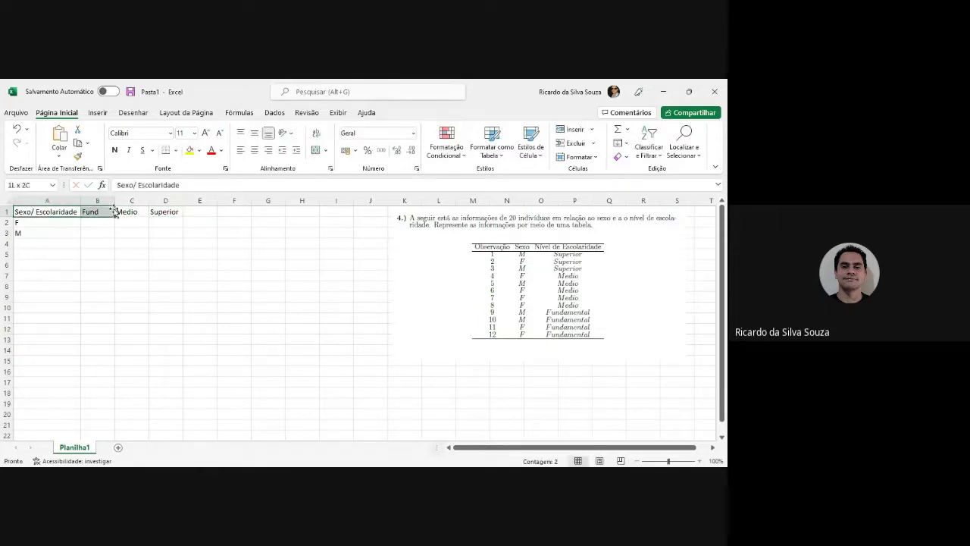
key(shift+Right)
key(shift+Right)
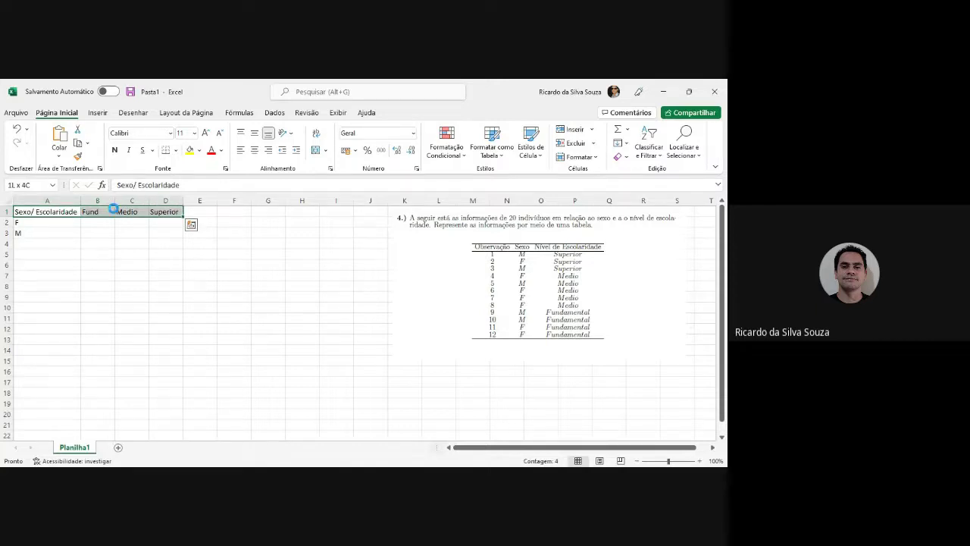
key(ctrl+n)
key(Down)
key(shift+Down)
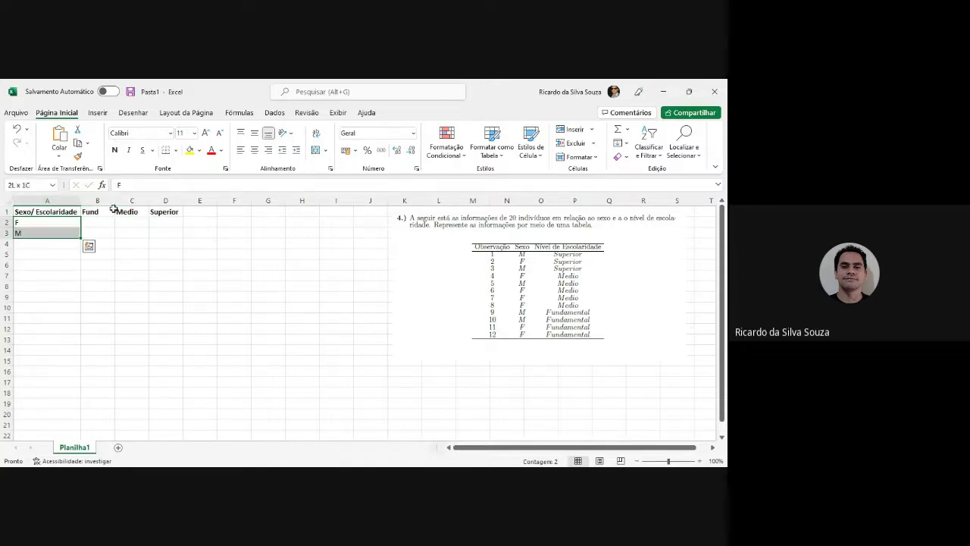
key(ctrl+n)
key(Up)
key(shift+Right)
key(shift+Right)
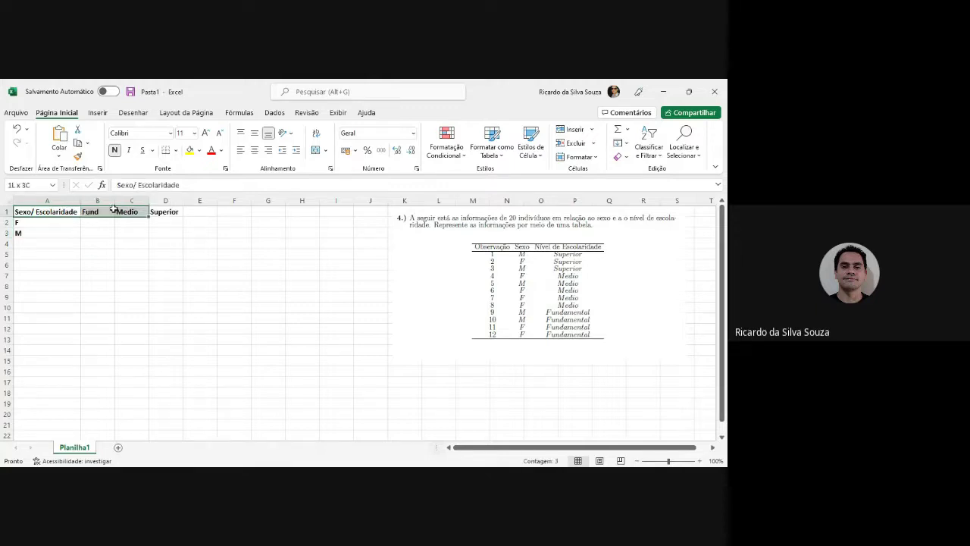
key(shift+Right)
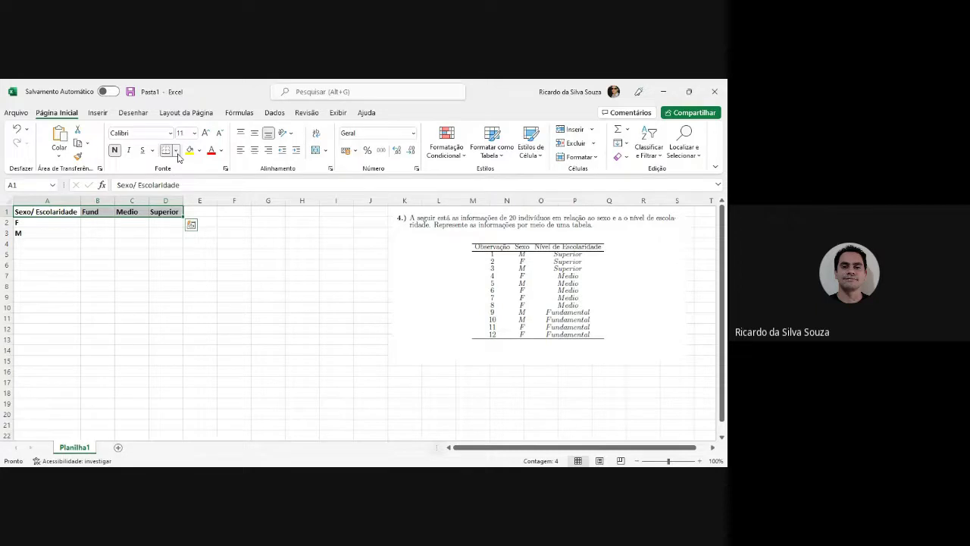
Apply a border to the header row
click(179, 157)
click(99, 218)
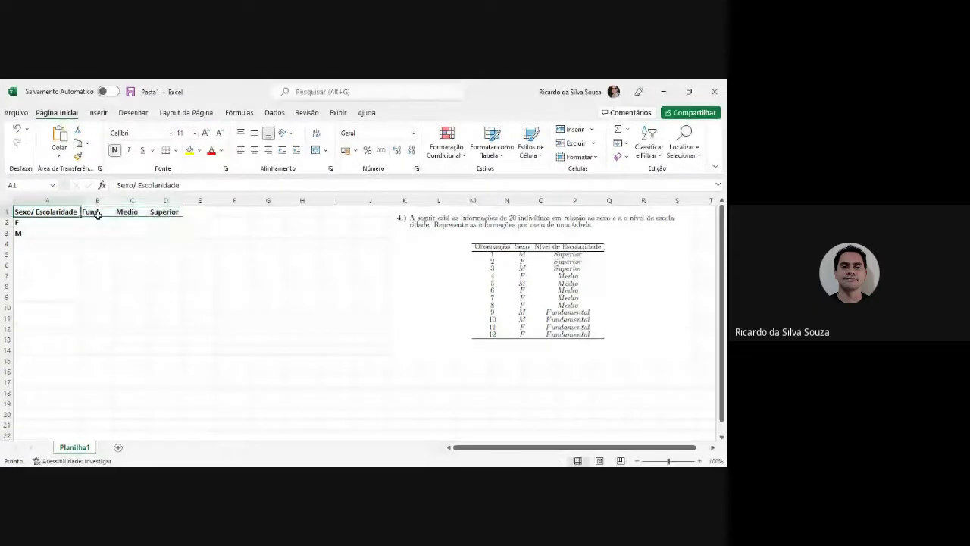
click(100, 216)
key(Right)
key(Right)
key(Right)
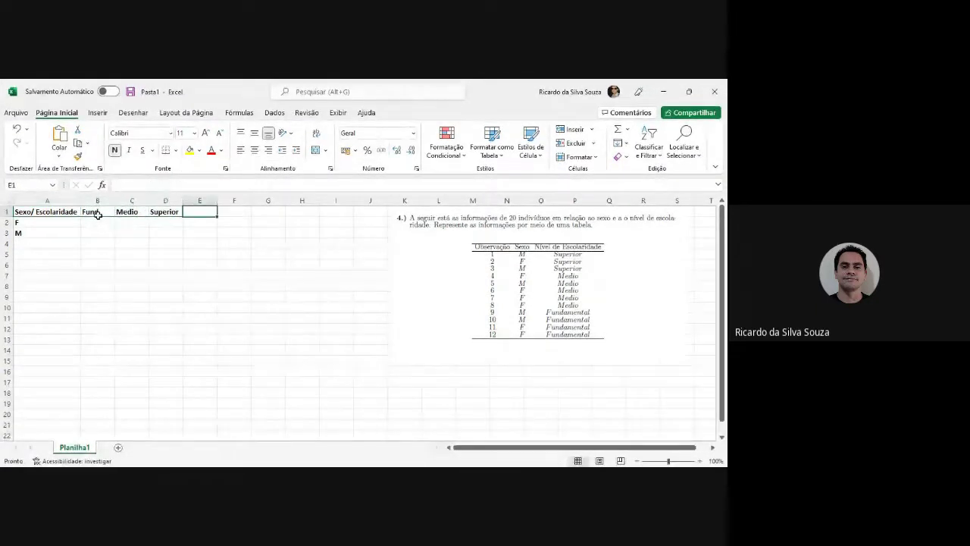
click(175, 150)
click(183, 192)
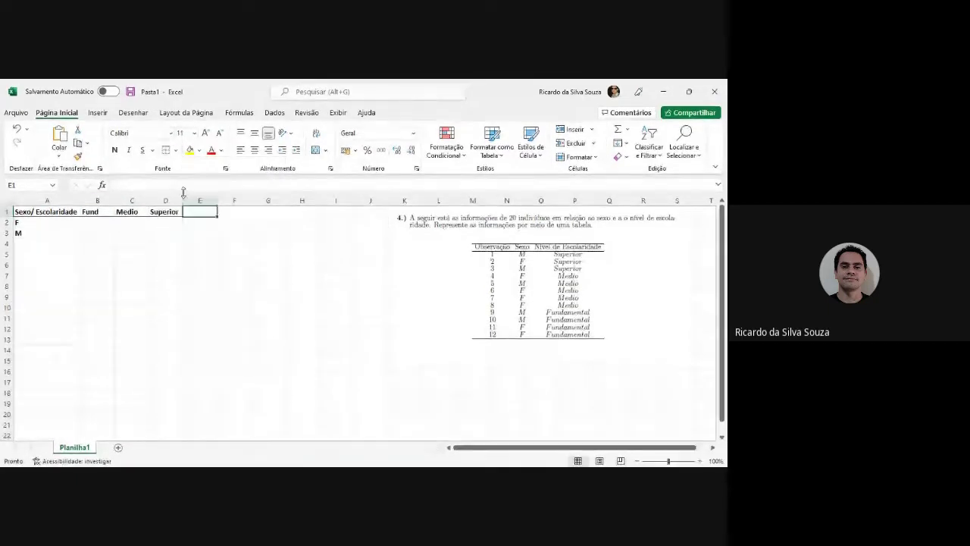
Add a Total label in A4 and a bottom border under A4:D4
click(23, 242)
text(Tota)
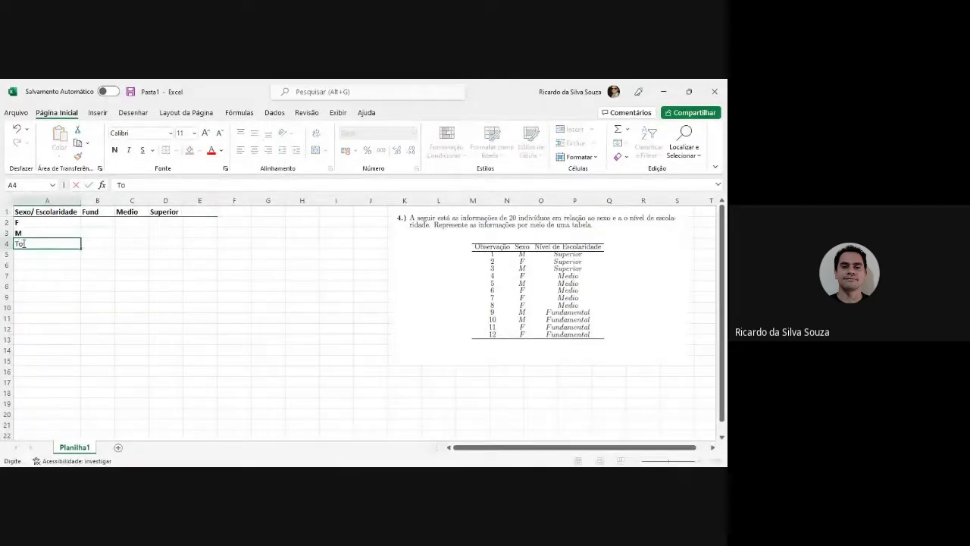
text(l)
drag(24, 243, 171, 243)
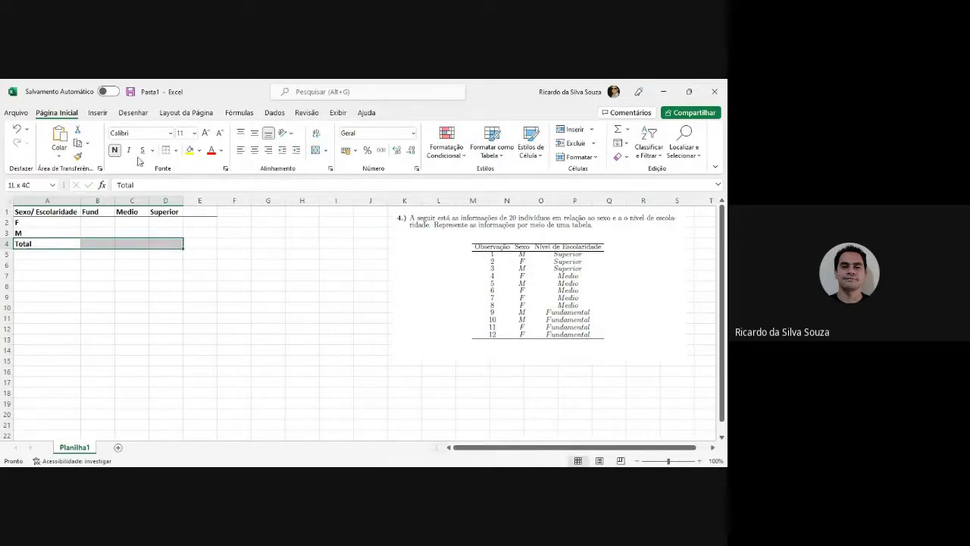
click(175, 150)
click(196, 185)
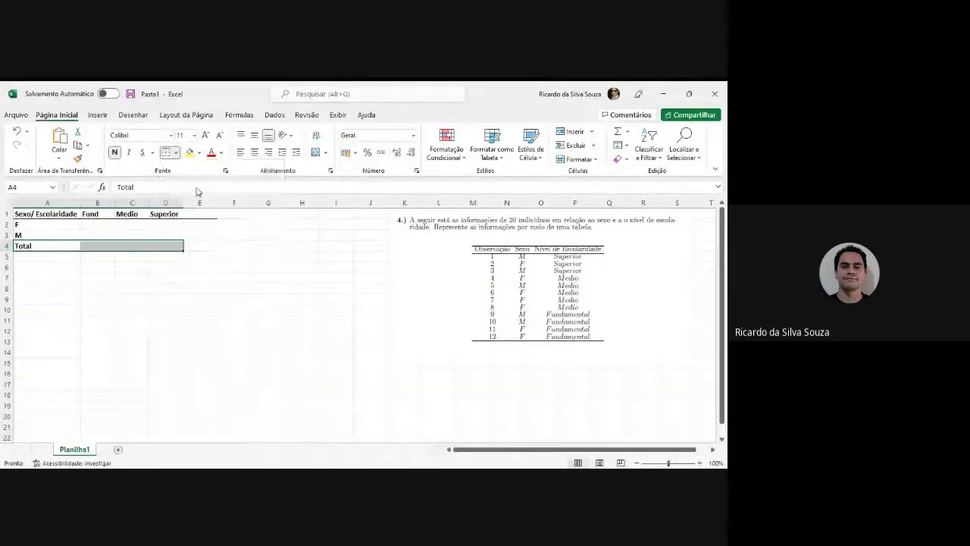
click(118, 277)
Give cell E4 a bottom border too
click(200, 239)
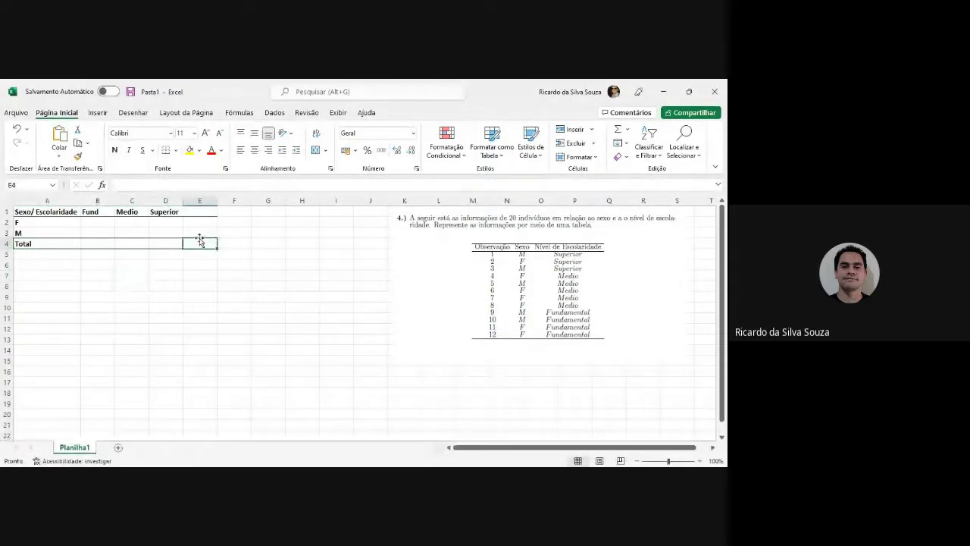
click(277, 251)
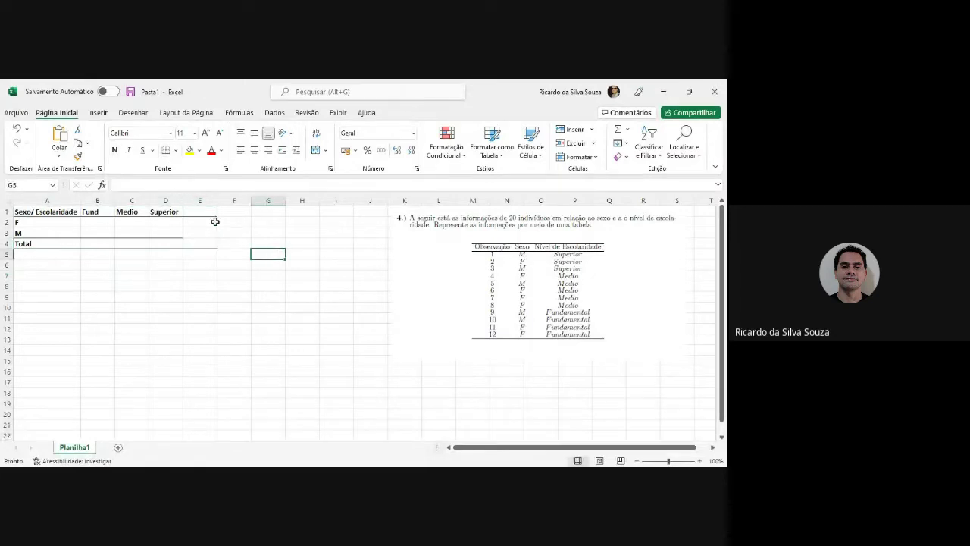
click(200, 241)
click(177, 153)
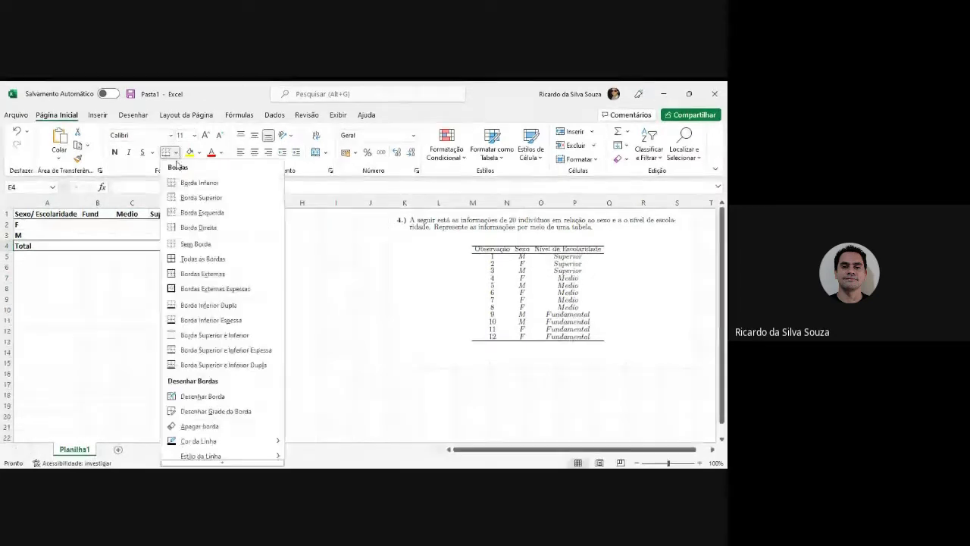
click(186, 184)
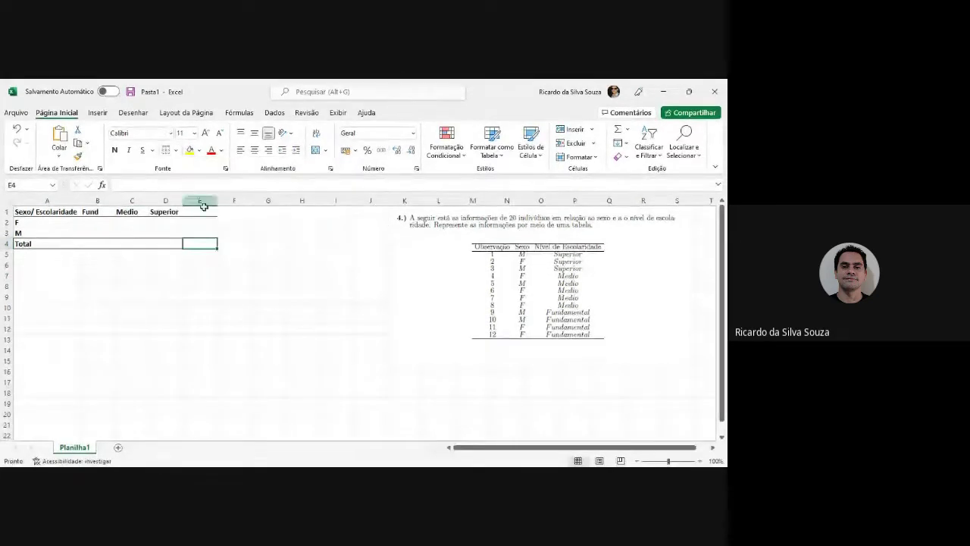
click(202, 212)
Type Total in E1, fill E1 and A4 yellow, and unbold A4
text(Tot)
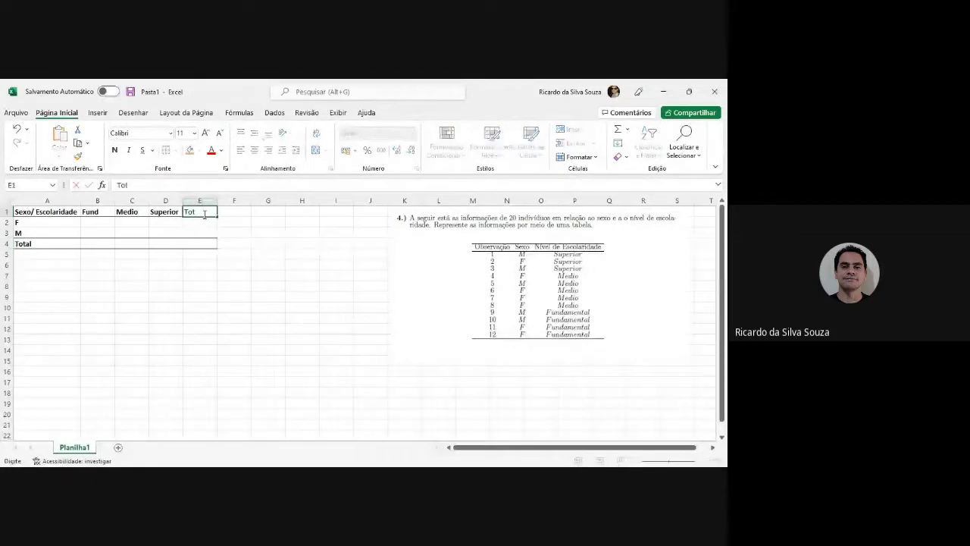
text(al)
key(Left)
click(203, 214)
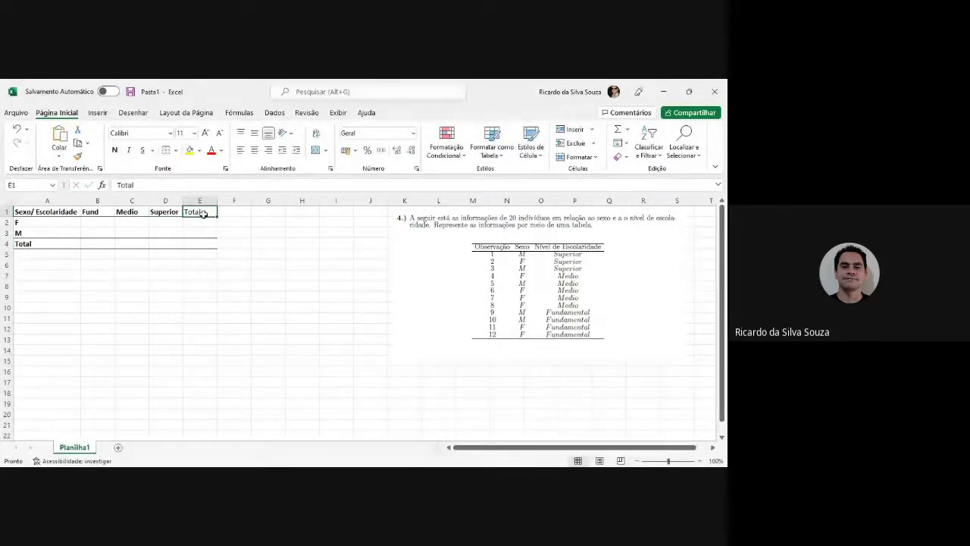
click(189, 150)
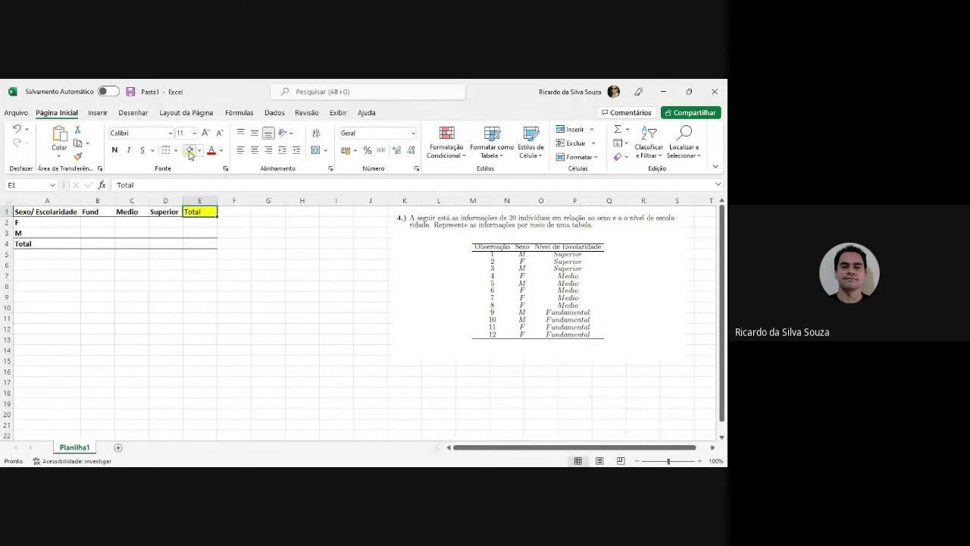
key(Home)
key(Down)
key(Down)
key(Down)
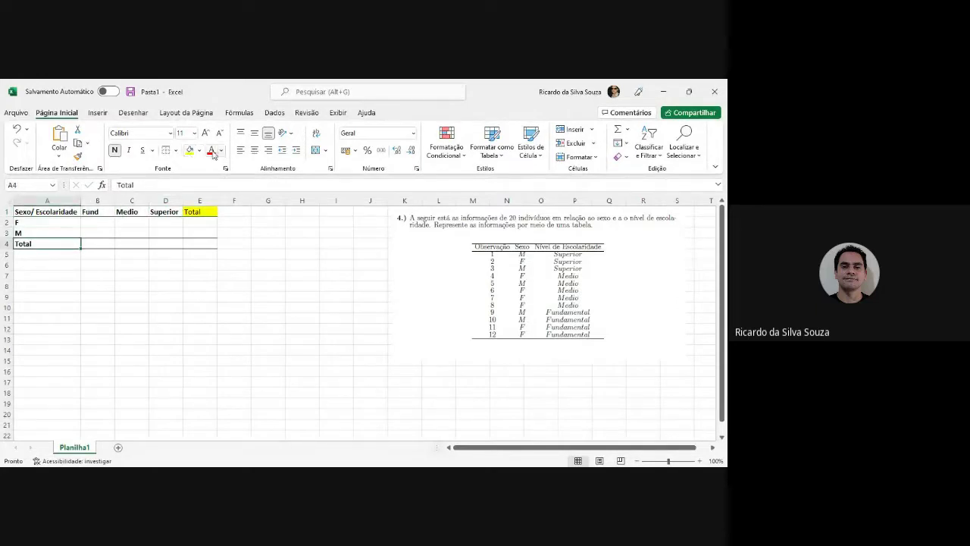
click(190, 150)
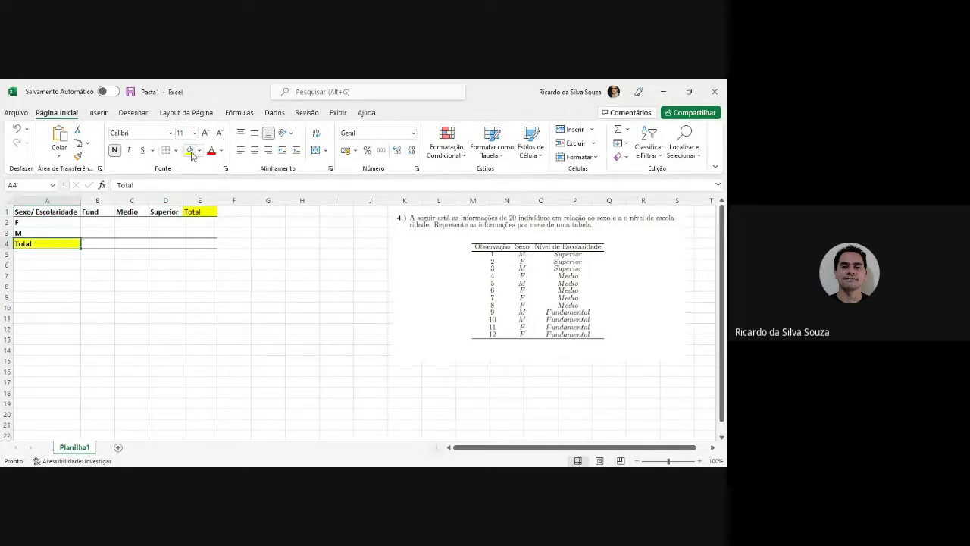
click(115, 150)
click(103, 264)
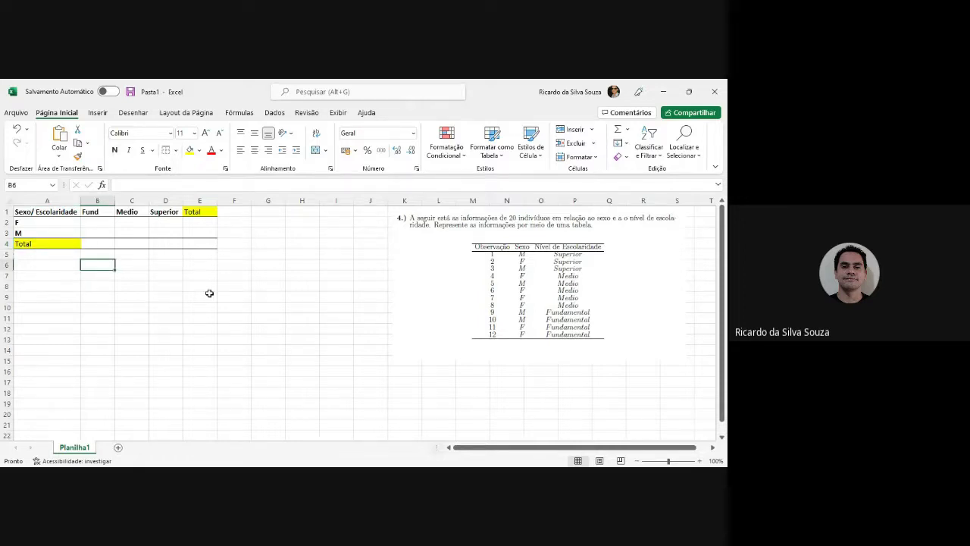
key(Up)
key(Up)
key(Up)
key(Up)
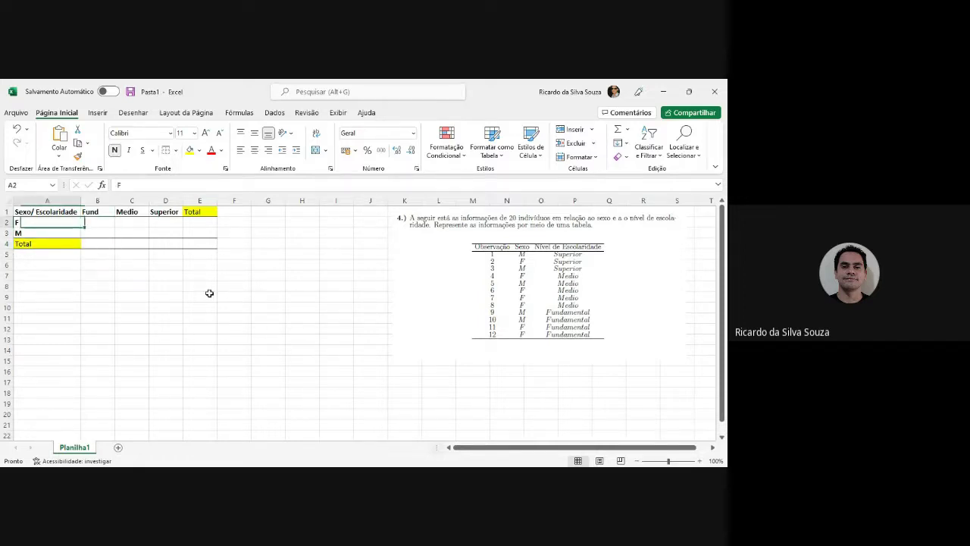
key(shift+Down)
key(shift+Right)
key(shift+Right)
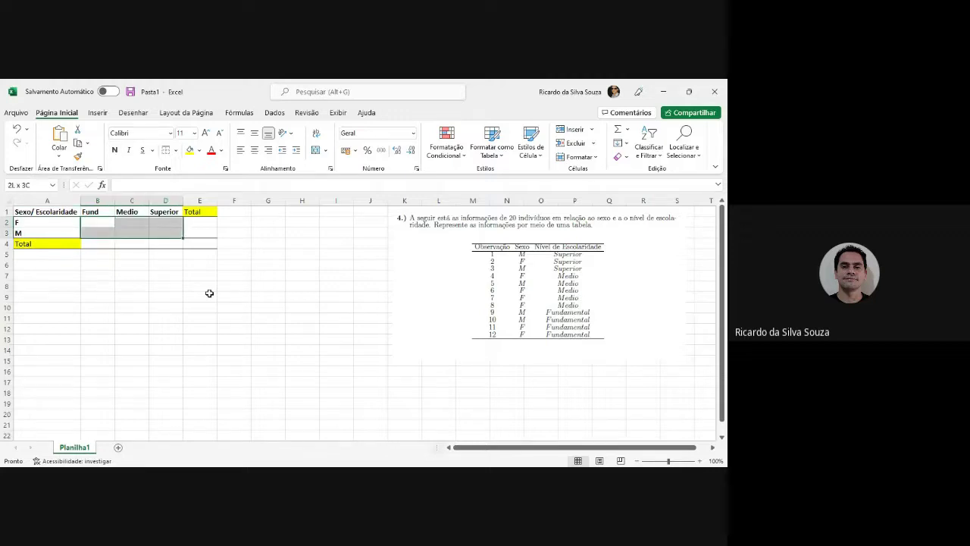
key(Left)
key(Right)
key(Left)
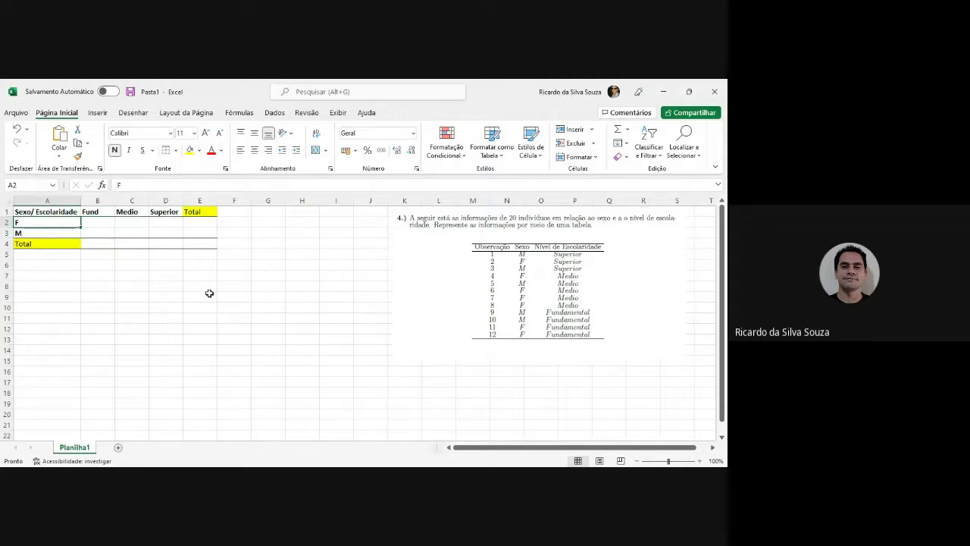
key(Right)
key(Right)
key(Left)
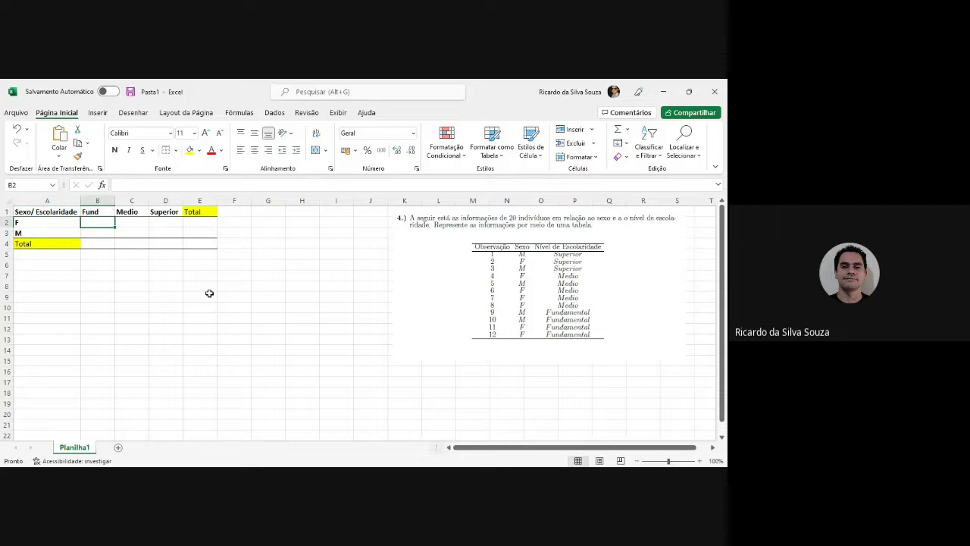
key(Right)
key(Right)
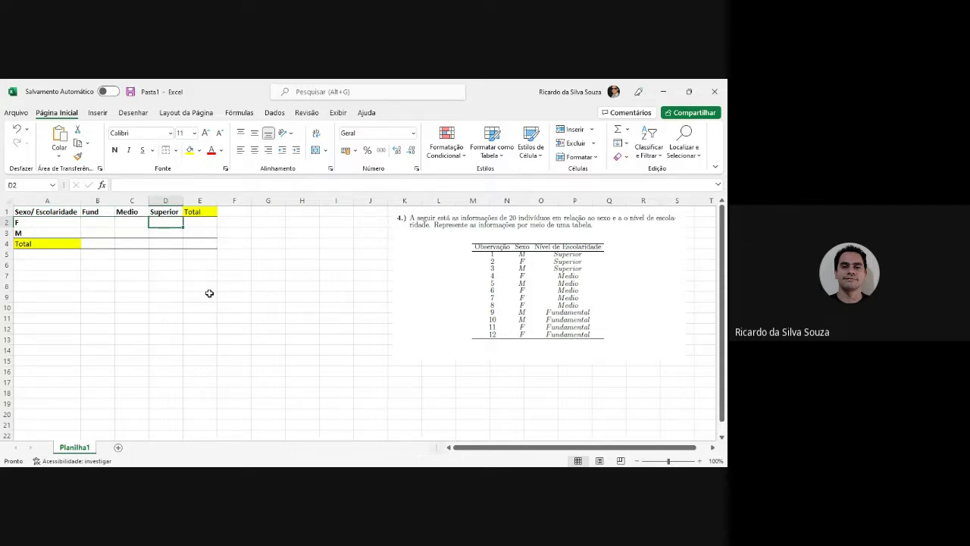
key(Left)
key(Left)
key(Left)
key(Right)
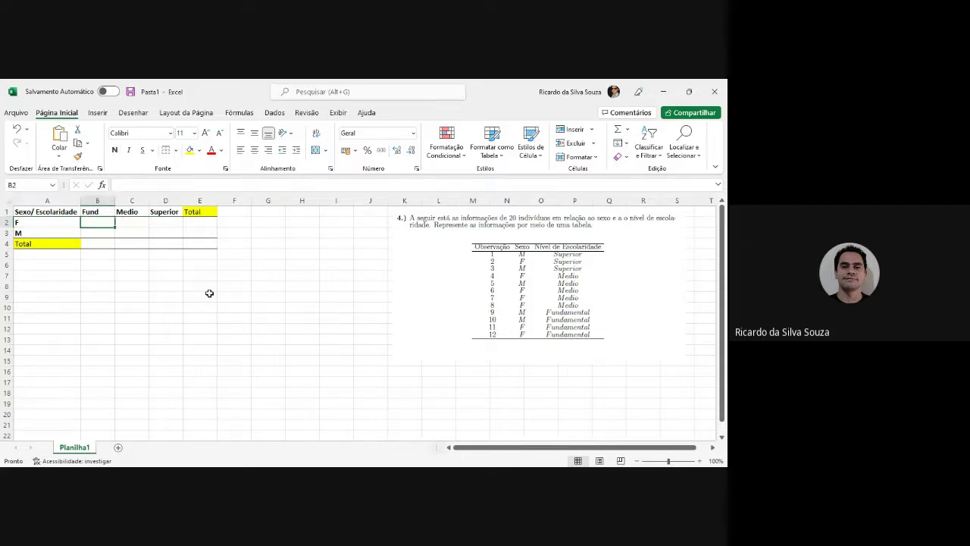
key(Right)
key(Right)
key(Right)
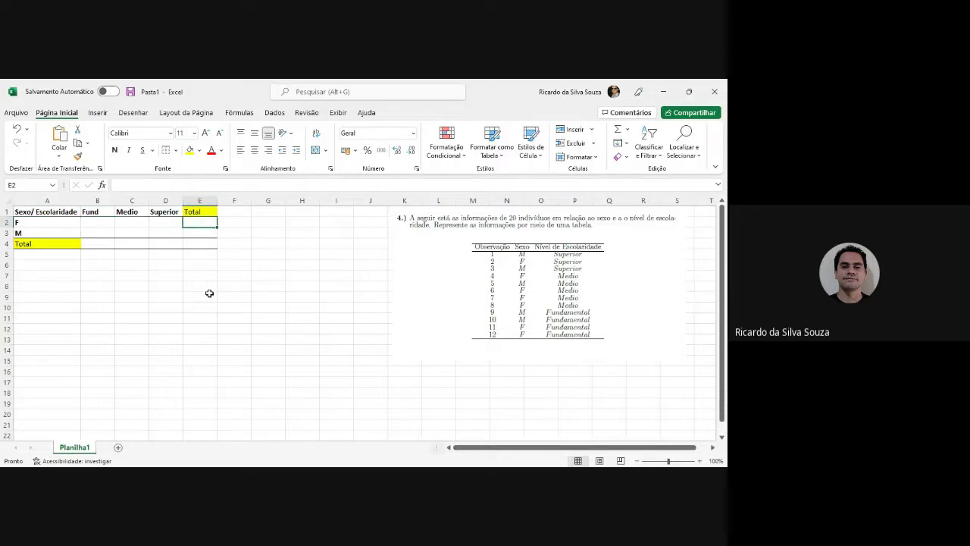
Enter 12 as the grand total in cell E4
key(Left)
key(Left)
key(Left)
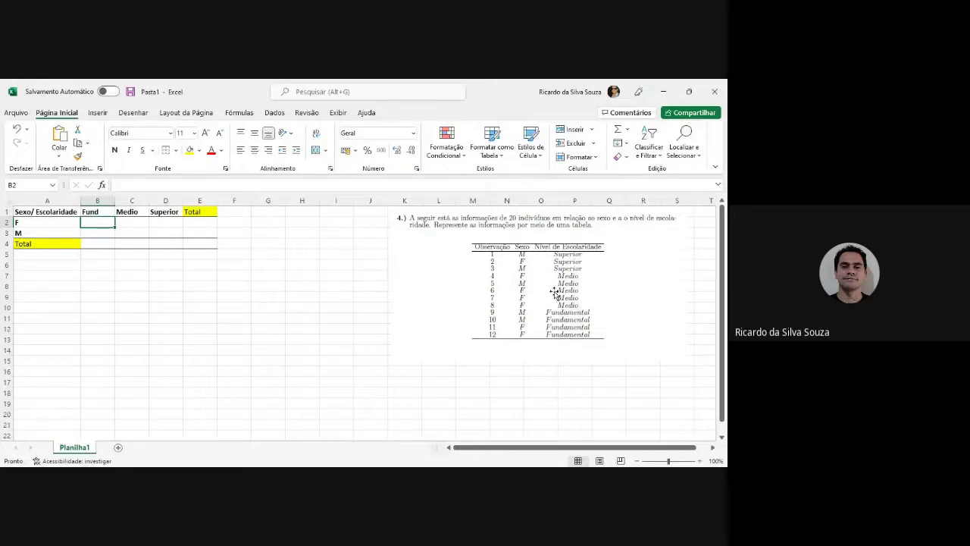
key(Down)
key(Down)
key(Right)
key(Right)
key(Right)
text(12)
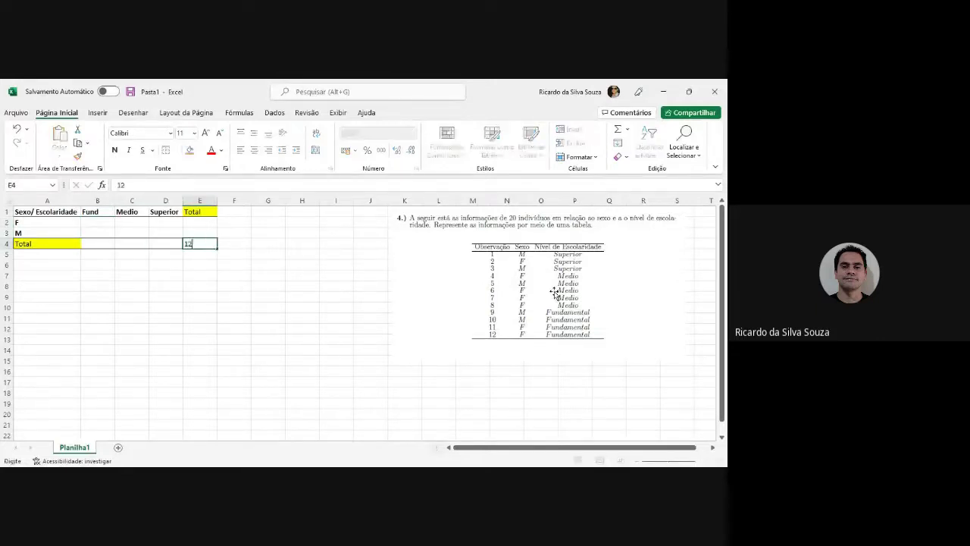
key(Up)
Centre the 12 in cell E4
key(Up)
key(Left)
key(Left)
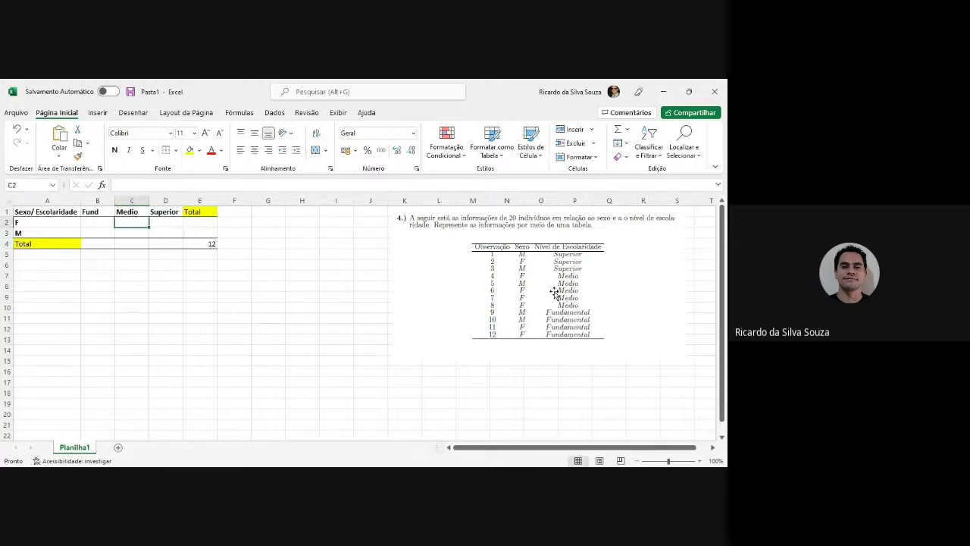
key(Left)
key(Down)
key(Down)
key(Right)
key(Right)
key(Right)
key(Up)
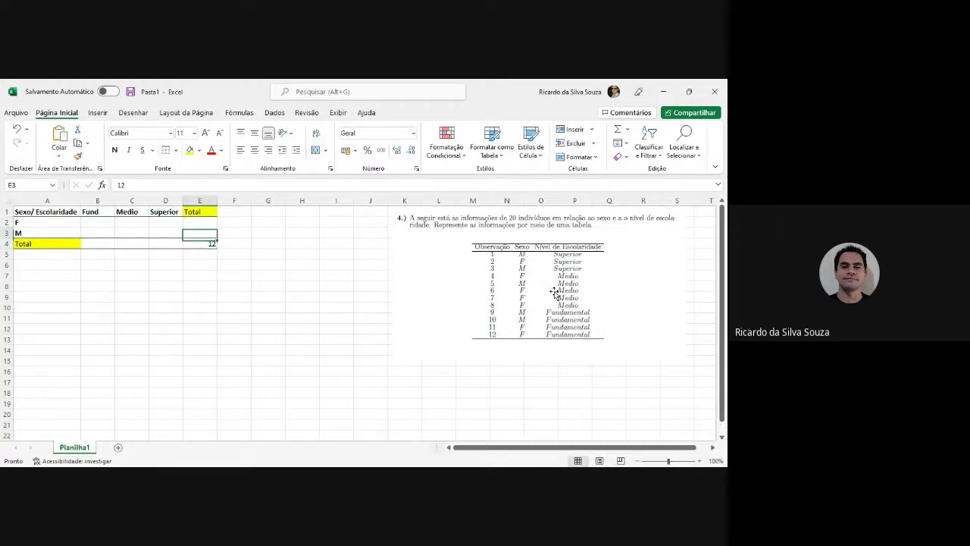
key(Down)
key(Left)
key(Left)
key(Left)
key(Left)
key(Right)
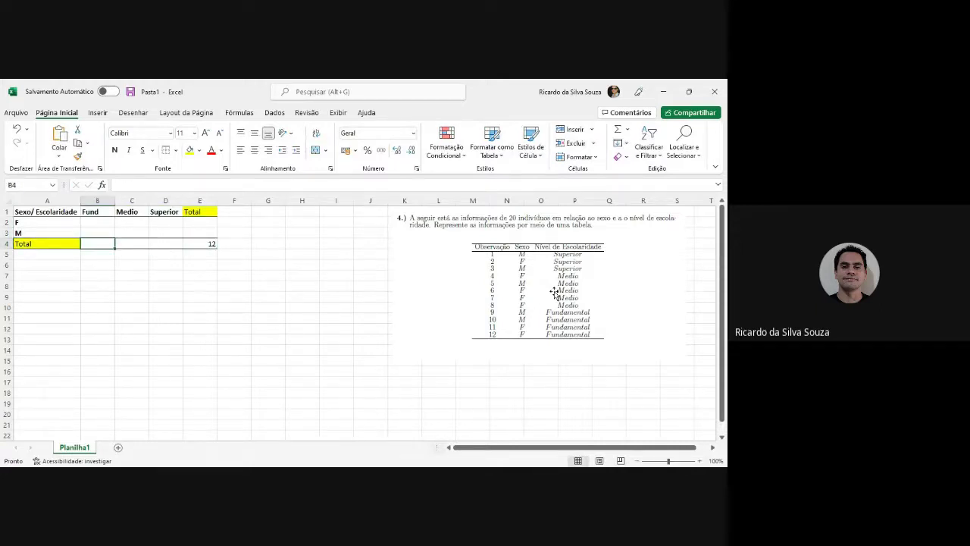
key(Right)
key(Right)
key(Right)
key(Left)
key(Left)
key(Left)
key(Left)
key(Right)
key(Right)
key(Right)
key(Right)
key(Up)
key(Left)
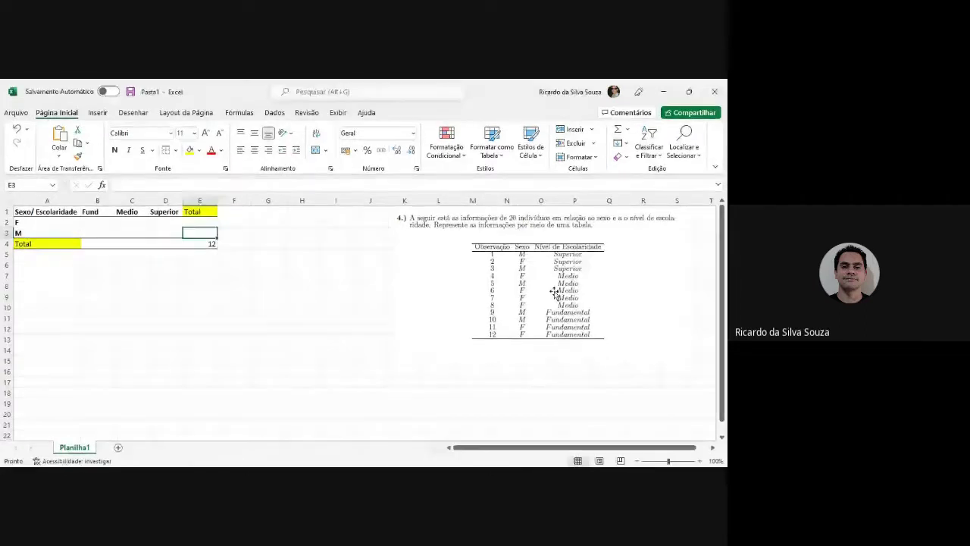
key(Down)
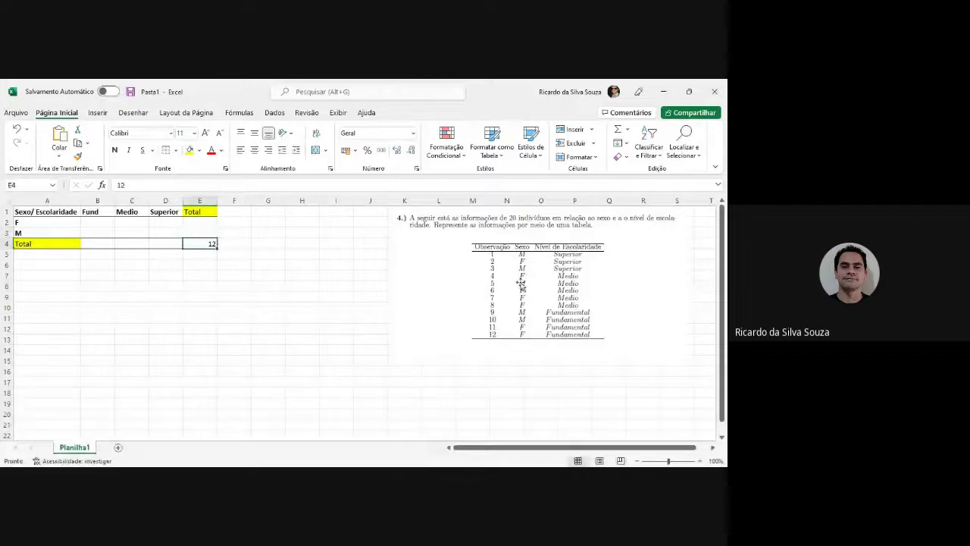
click(254, 152)
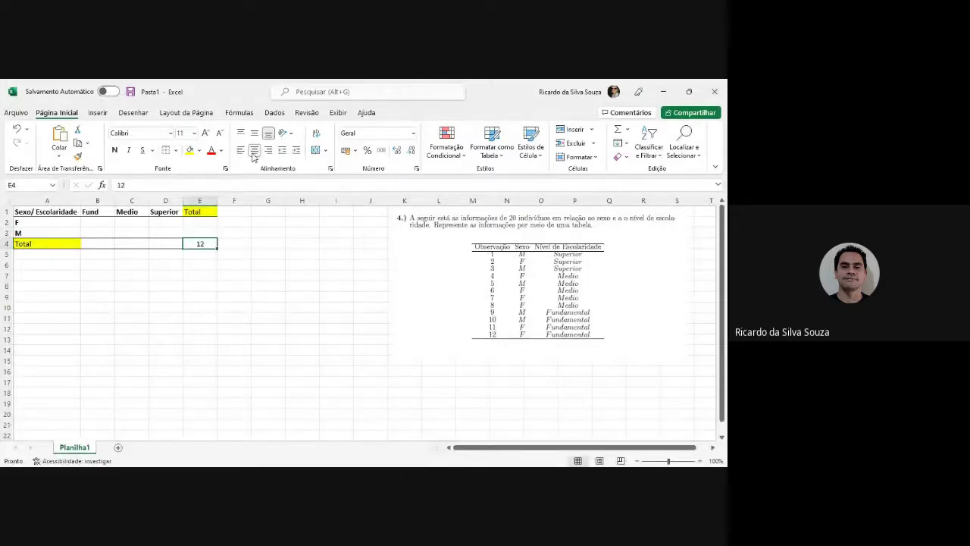
click(149, 321)
key(Up)
key(Up)
key(Up)
key(Up)
key(Up)
key(Up)
key(Up)
key(Up)
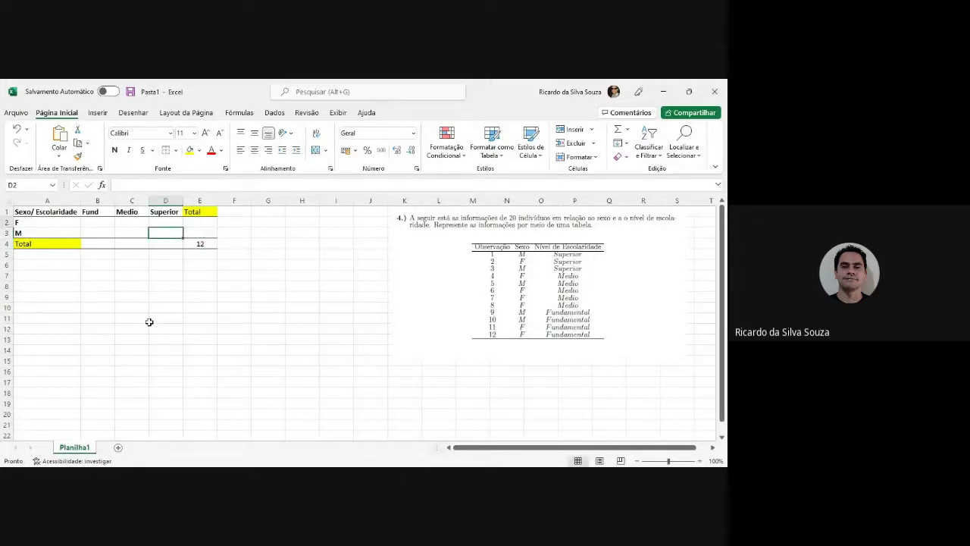
key(Left)
key(Left)
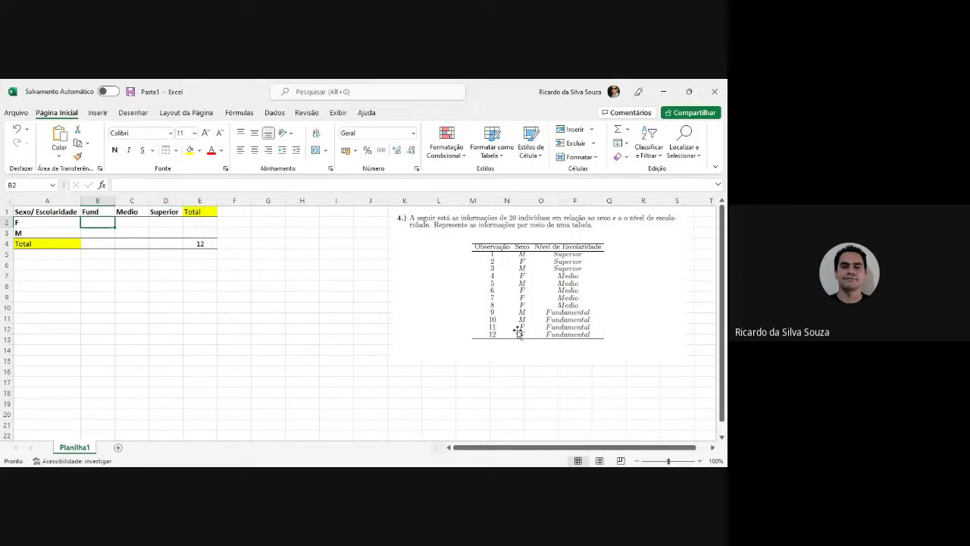
Enter the F row counts 2, 3 and 1 in B2:D2
text(2)
key(Tab)
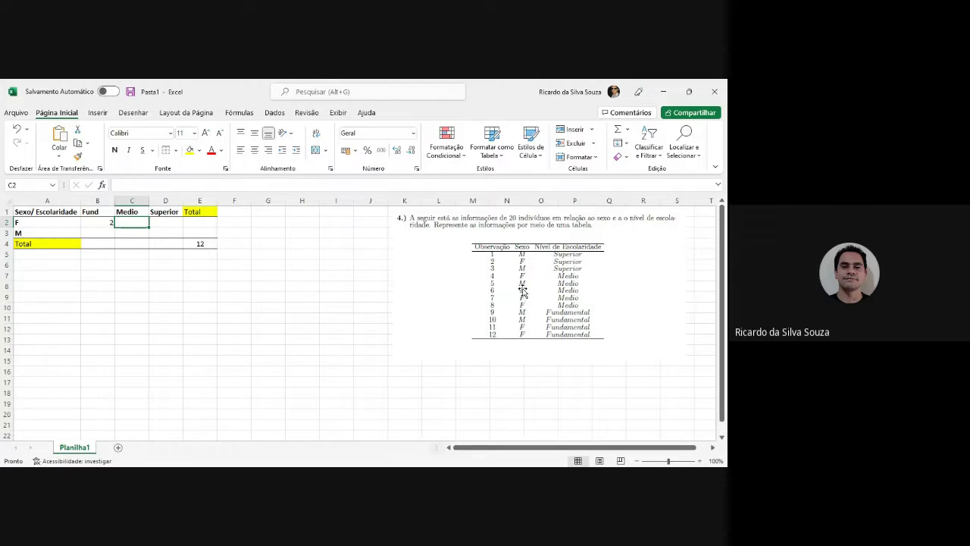
text(3)
key(Tab)
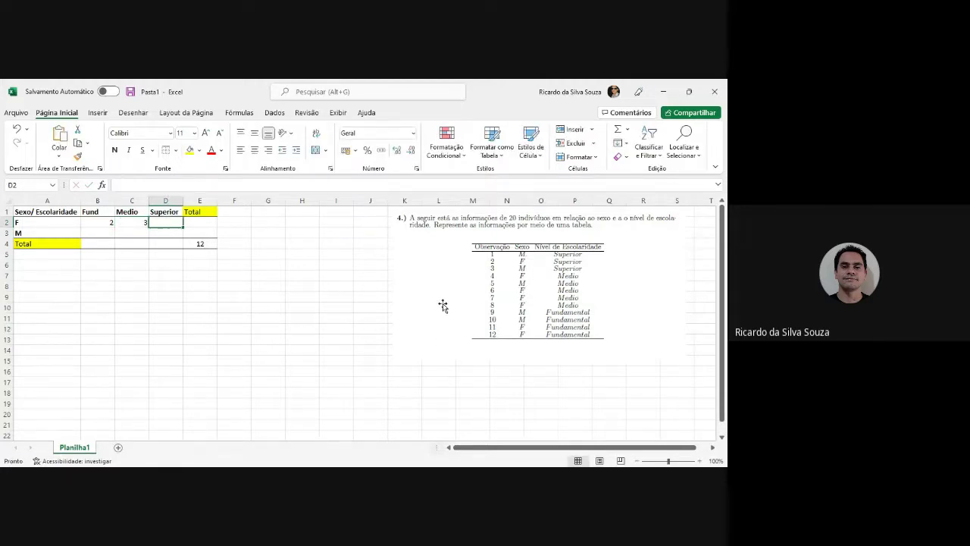
text(1)
key(Tab)
Total the F row in E2 with =SOMA(B2:D2)
text(=s)
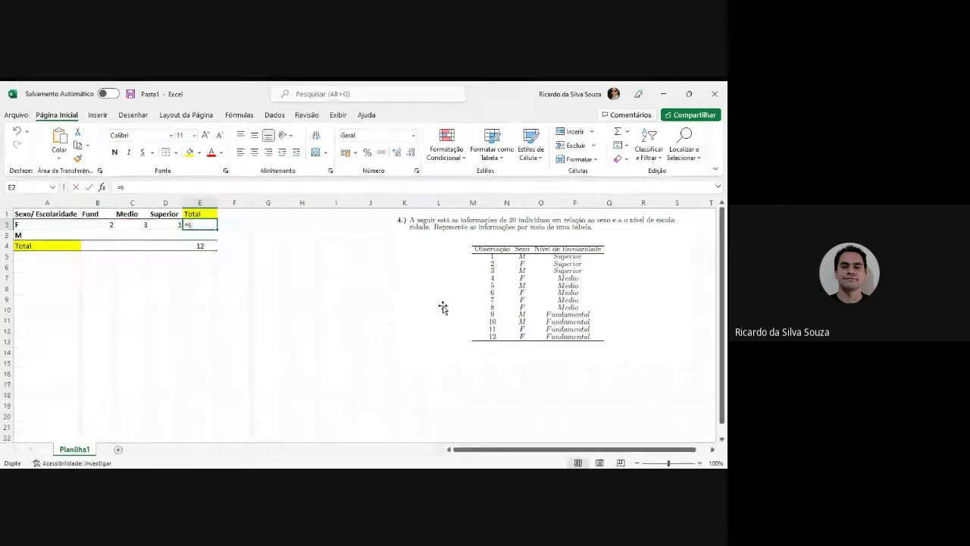
text(oma()
key(Left)
key(Left)
key(Left)
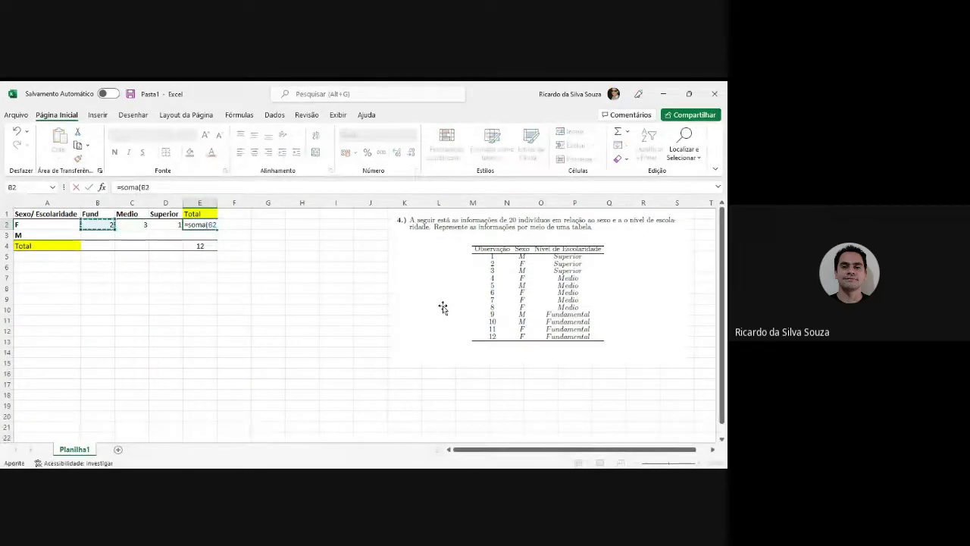
key(shift+Right)
key(shift+Right)
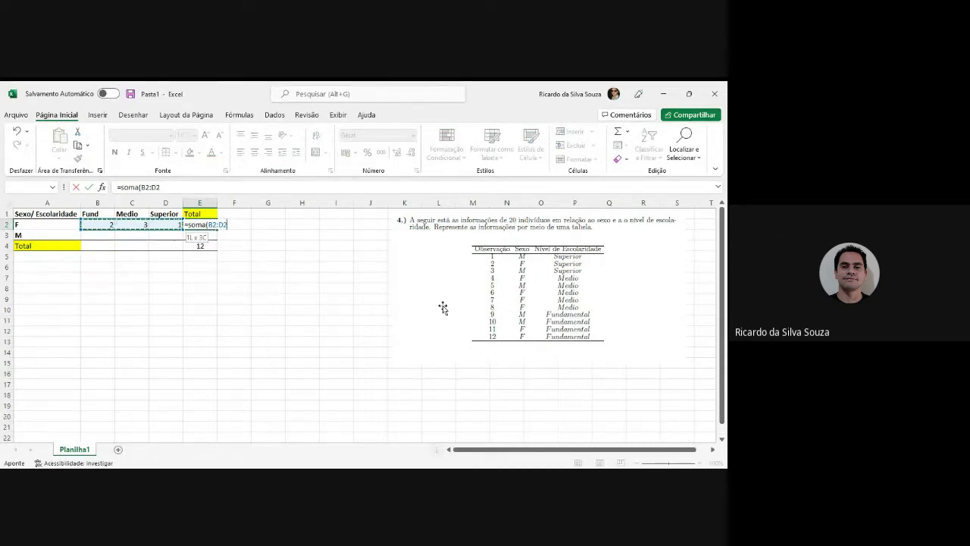
key(Return)
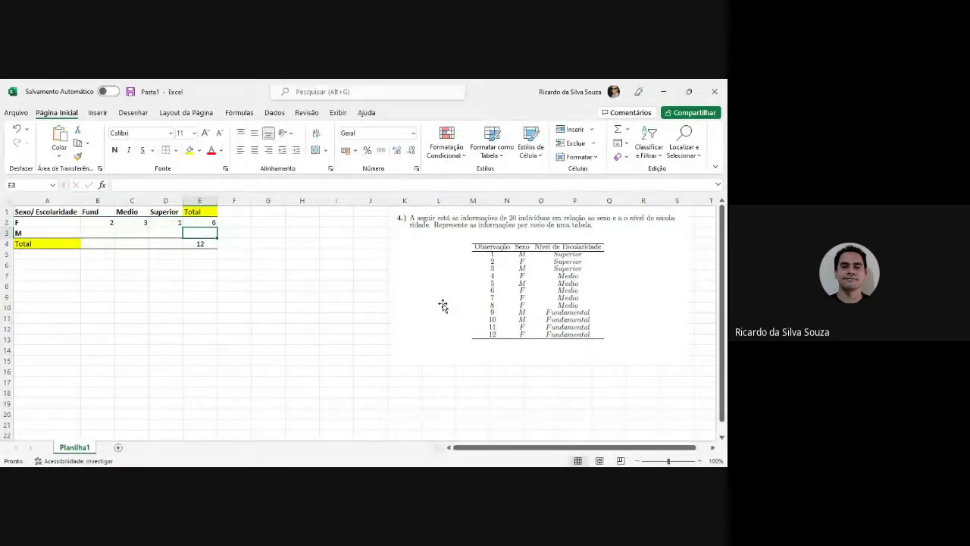
key(Up)
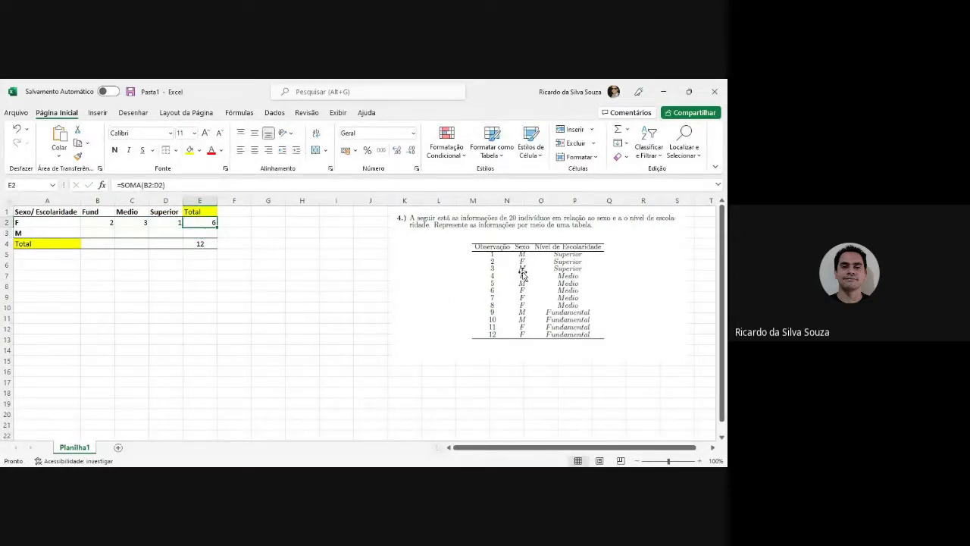
Correct the F Medio count in C2 to 4
click(143, 223)
text(4)
key(Return)
key(Right)
key(Right)
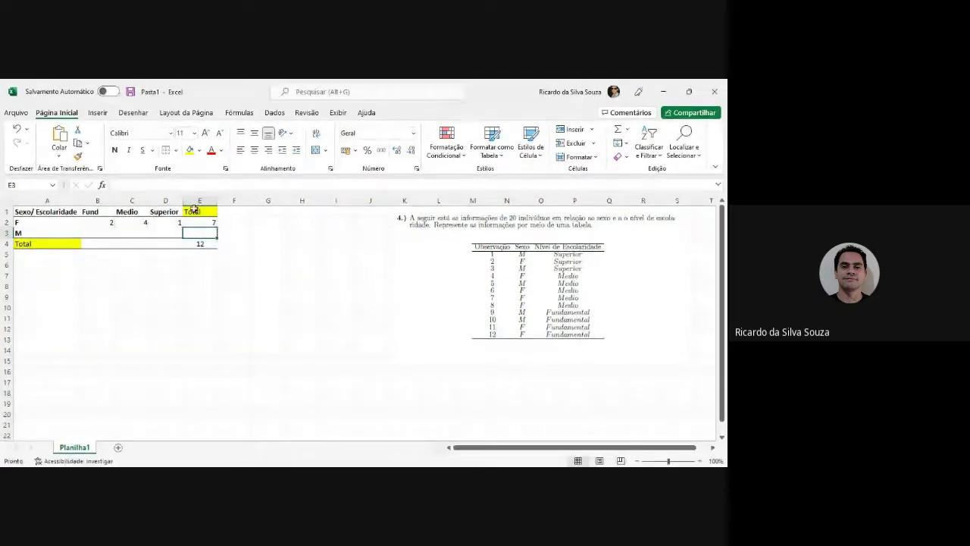
click(208, 230)
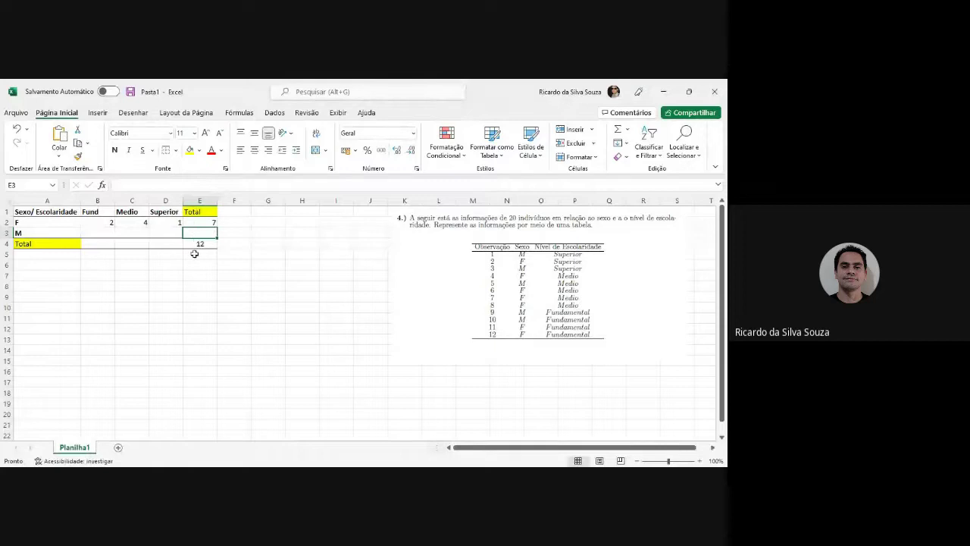
Compute the M total in E3 as =E4-E2, giving 5
text(=)
text(E4-)
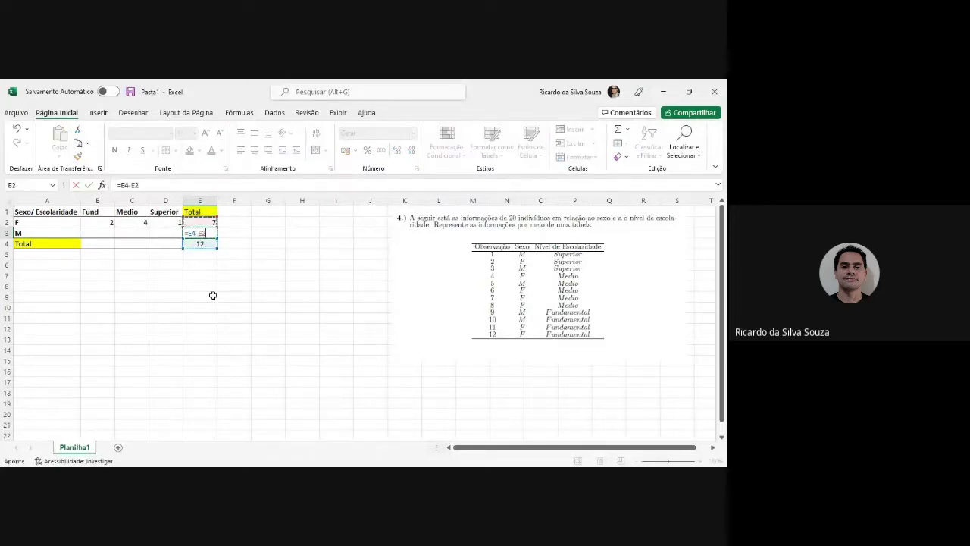
text(E2)
key(Return)
key(Up)
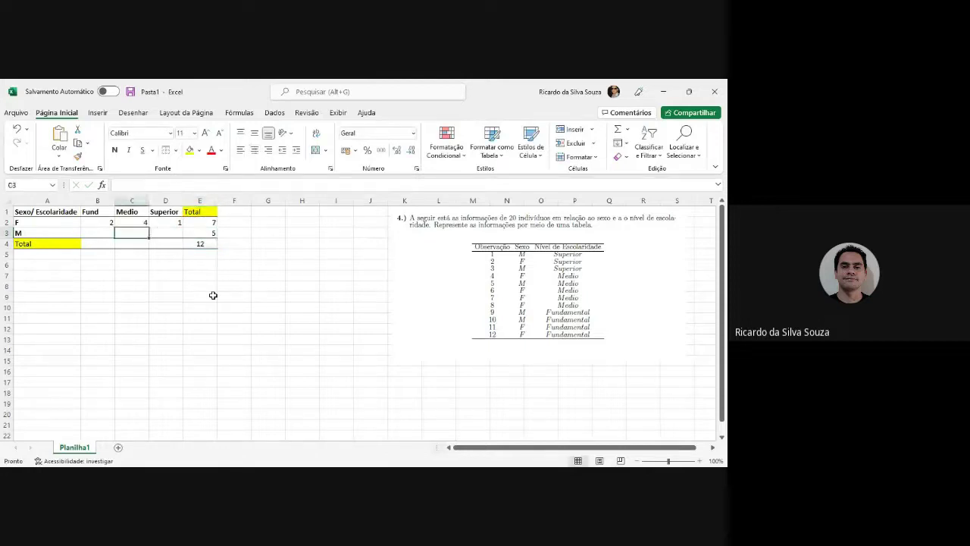
Enter the M row counts 2, 1 and 2 for Fund, Medio and Superior
key(Left)
key(Left)
key(Left)
key(shift+Right)
key(shift+Right)
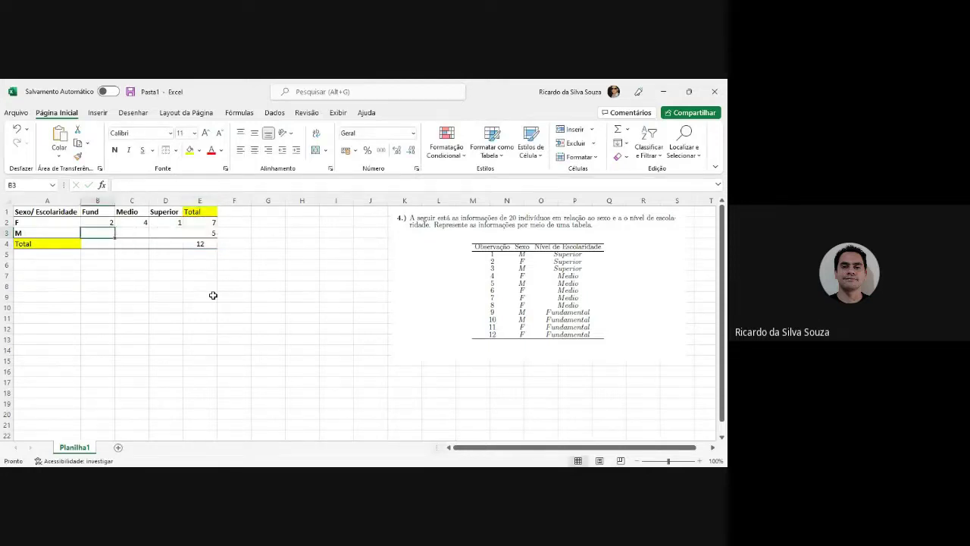
key(shift+Left)
key(shift+Left)
key(shift+Right)
key(shift+Right)
key(shift+Left)
key(shift+Left)
key(Right)
key(Right)
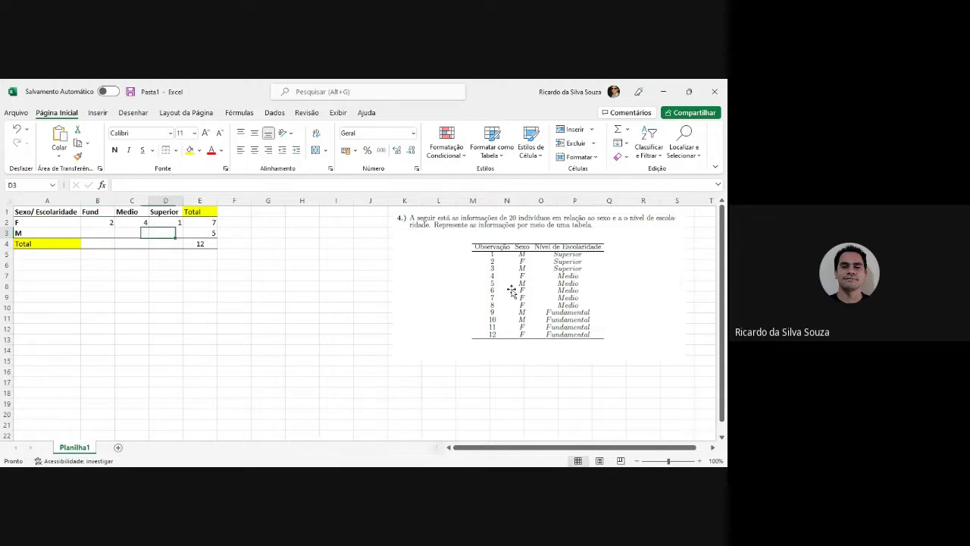
text(2)
key(Left)
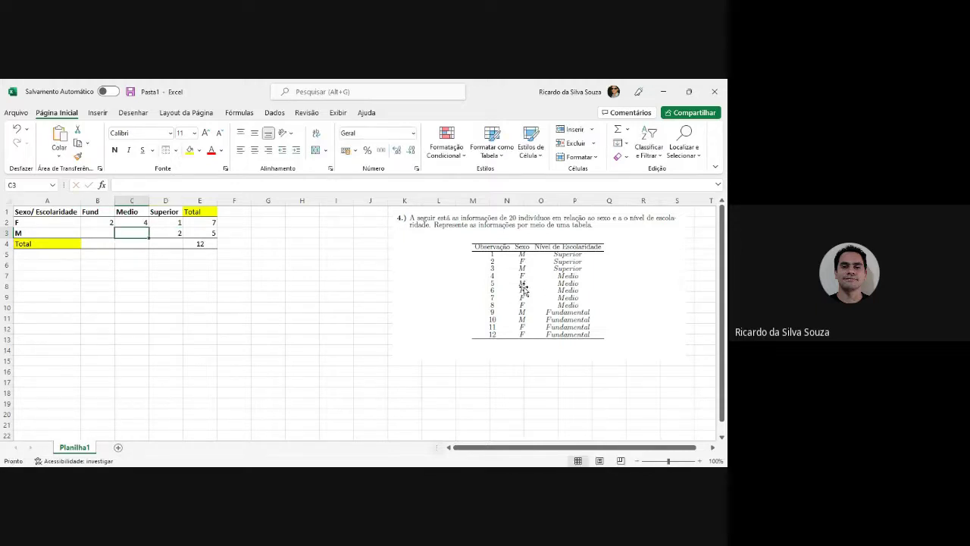
text(1)
key(Left)
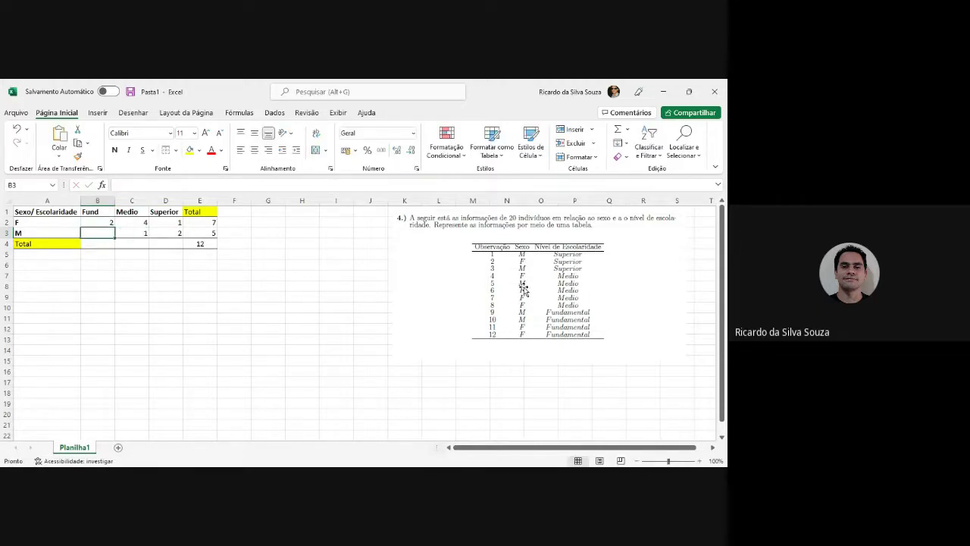
text(2)
key(Down)
text(=)
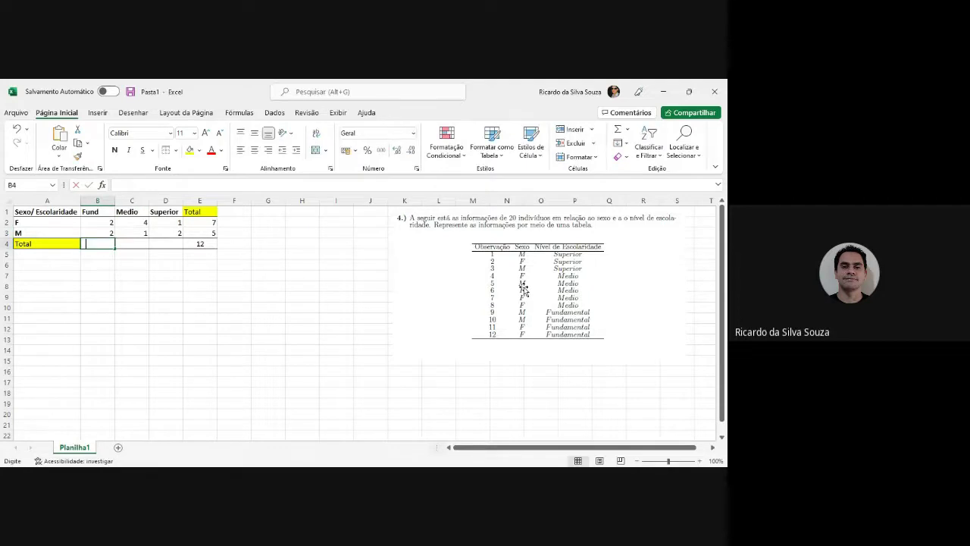
text(soma)
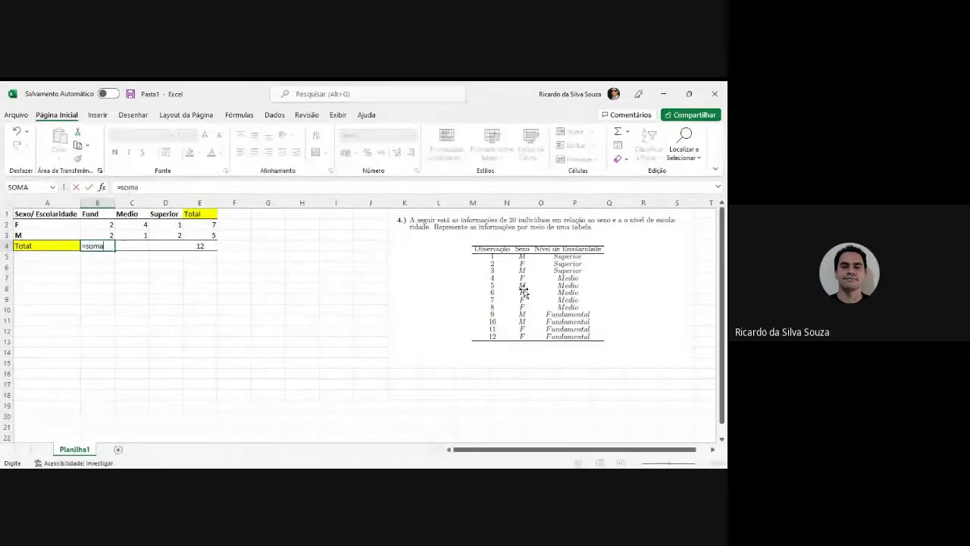
text(()
Sum the Fund column with =SOMA(B2:B3) and fill it across to D4
key(Up)
key(shift+Up)
key(Return)
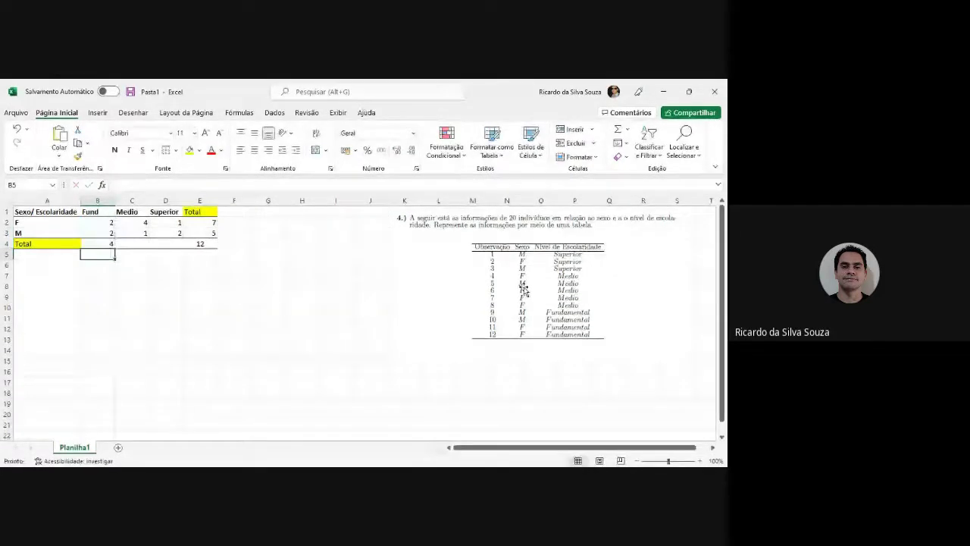
key(Up)
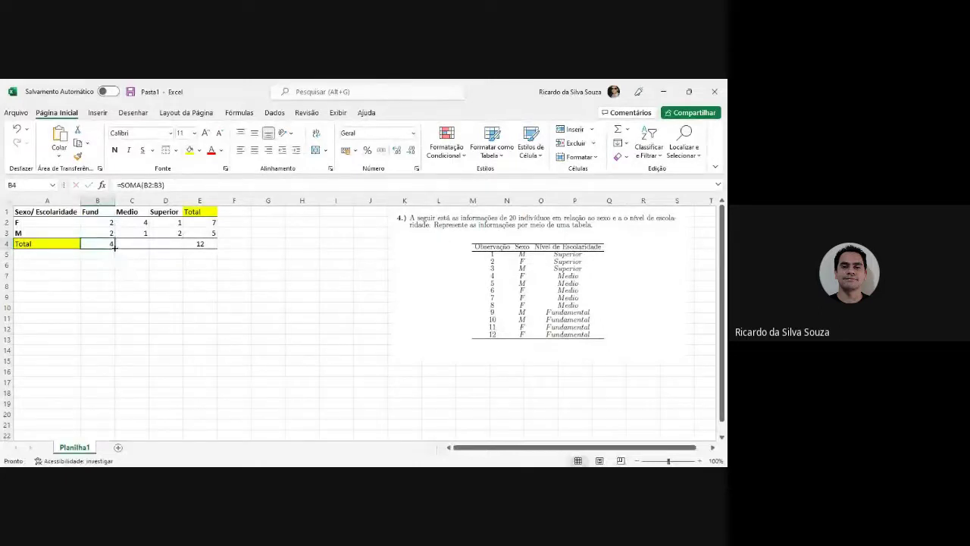
drag(115, 248, 177, 245)
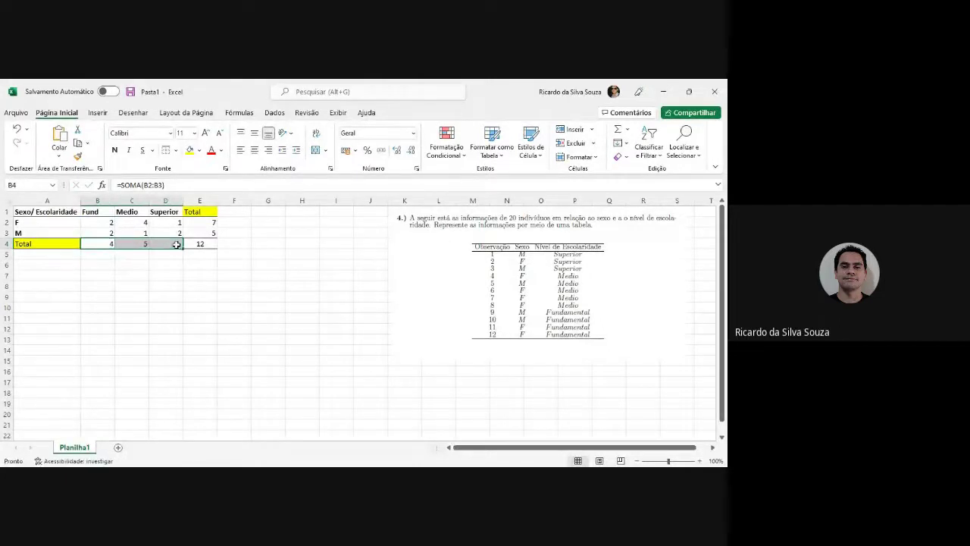
click(227, 370)
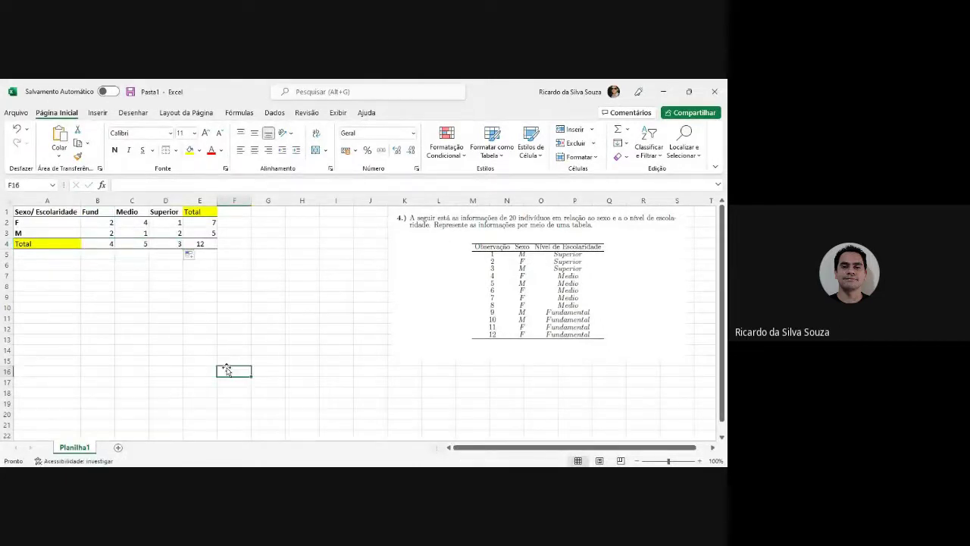
Set E4 to =SOMA(B4:D4), giving the grand total 12
click(195, 241)
text(=som)
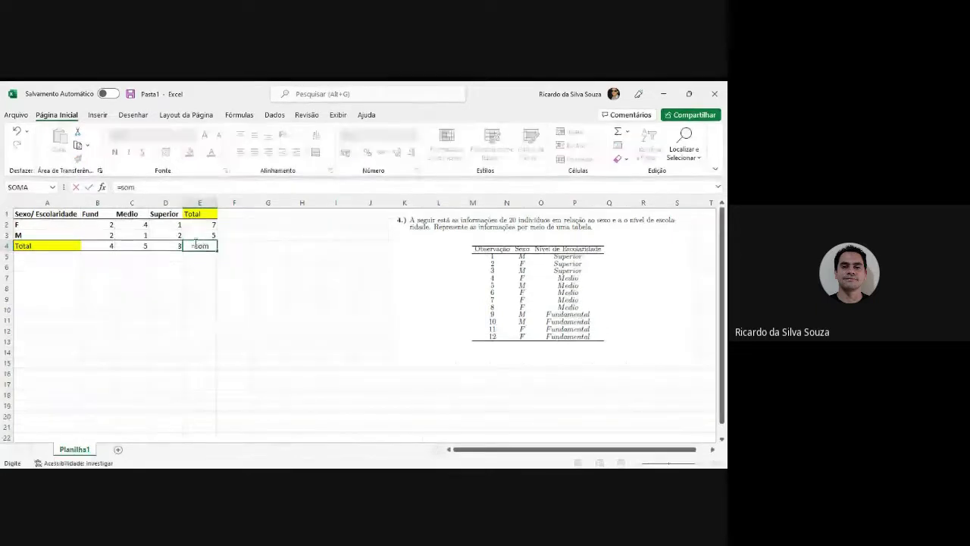
text(a()
key(Left)
key(shift+Left)
key(shift+Left)
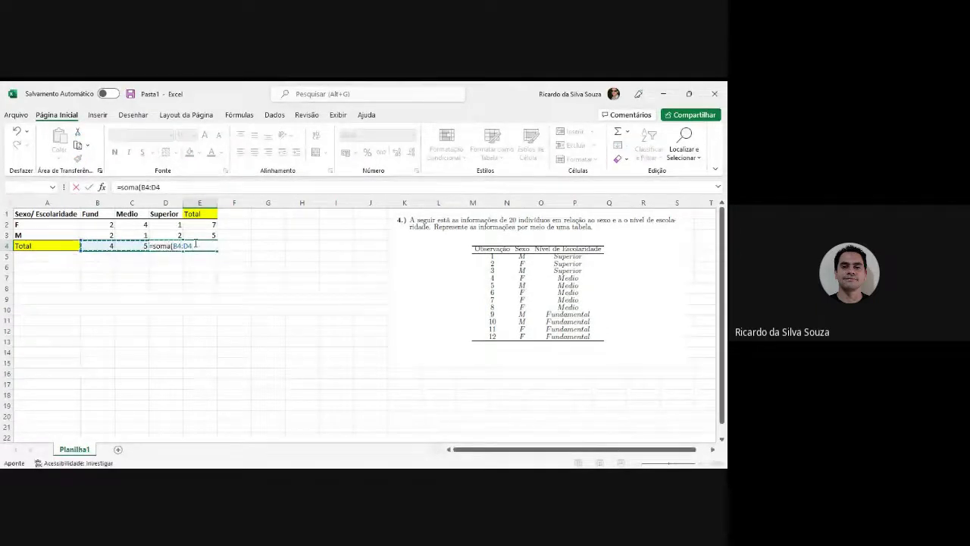
key(Return)
key(Return)
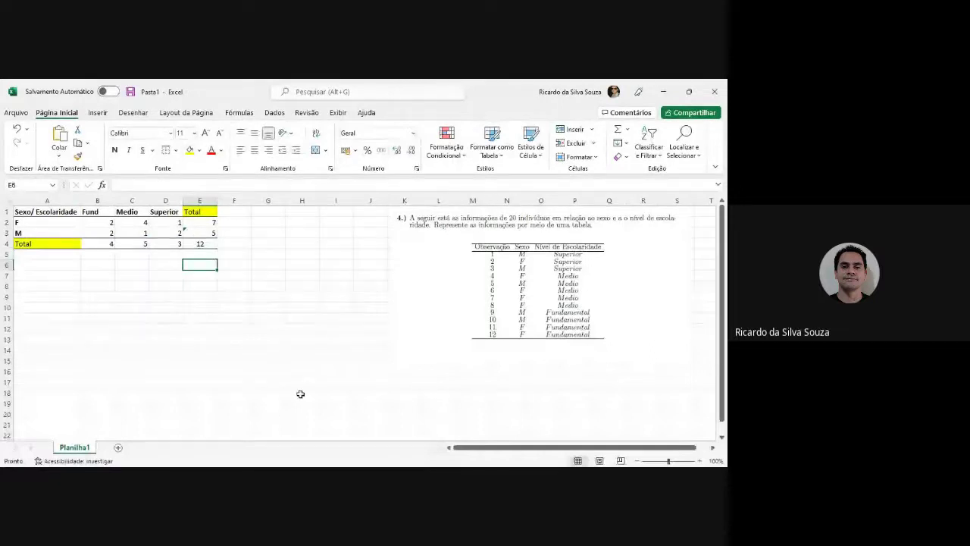
click(300, 392)
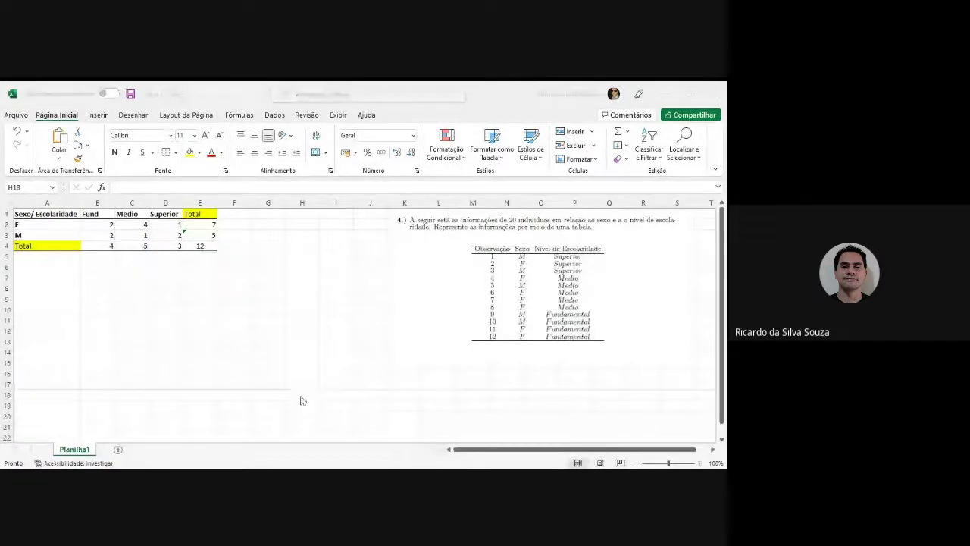
Enter the label 'Freq. Abs' in cell G3
click(268, 230)
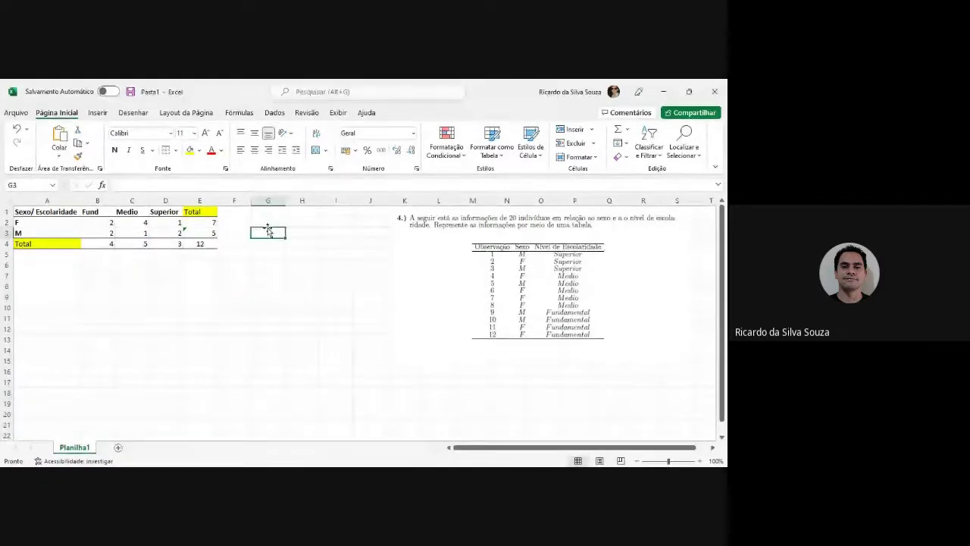
text(F)
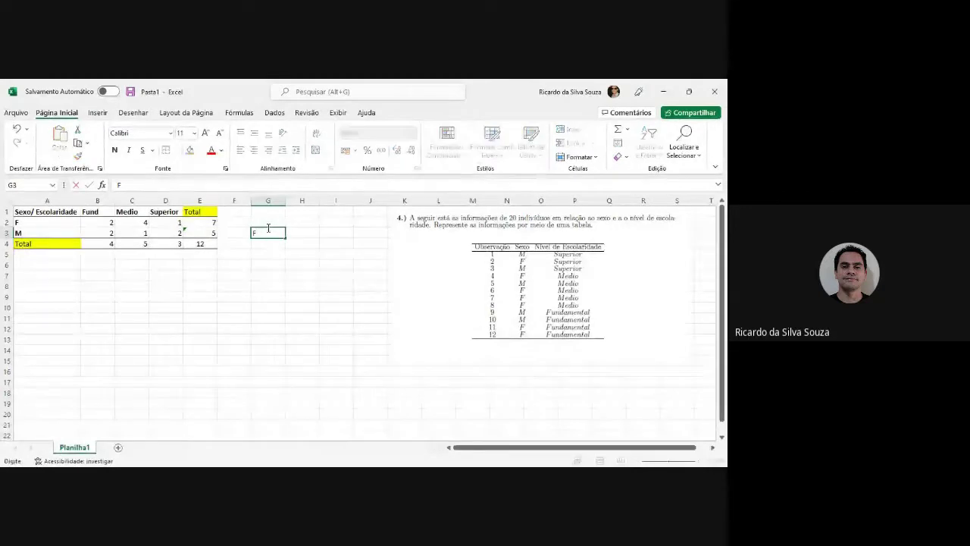
text(req. A)
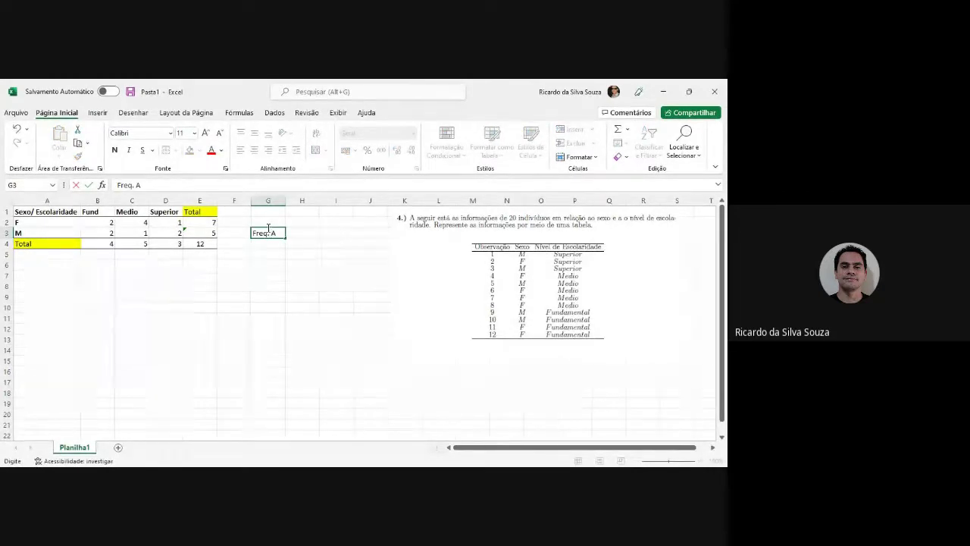
text(bs)
key(Return)
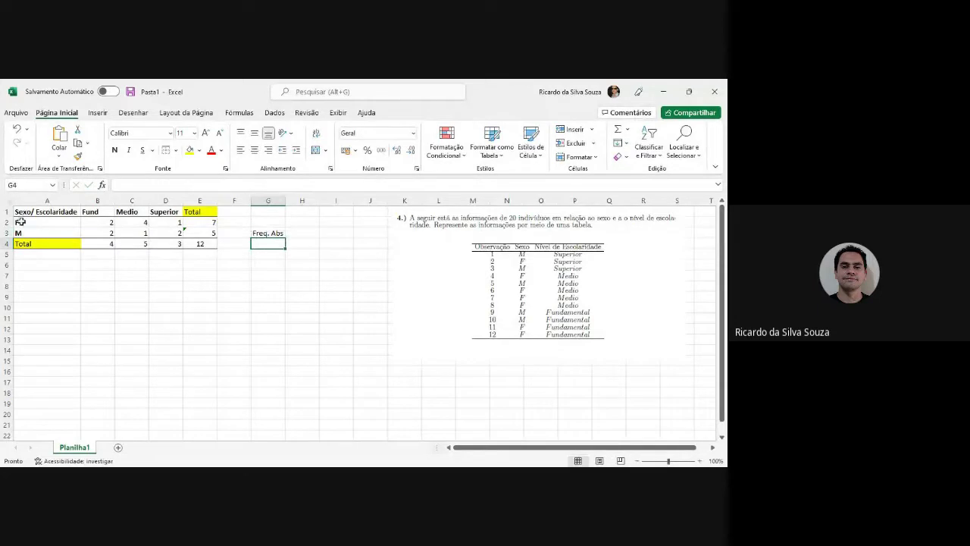
Copy the sex-by-education table A1:E4 and move to A6 for pasting
click(28, 215)
key(shift+Right)
key(shift+Right)
key(shift+Right)
key(shift+Right)
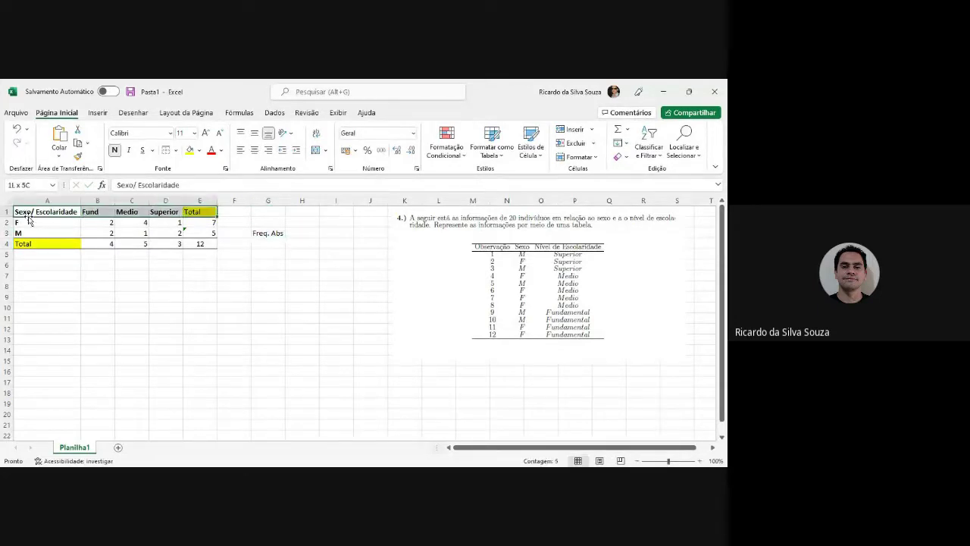
key(shift+Down)
key(shift+Down)
key(shift+Down)
key(ctrl+c)
key(Down)
key(Down)
key(Down)
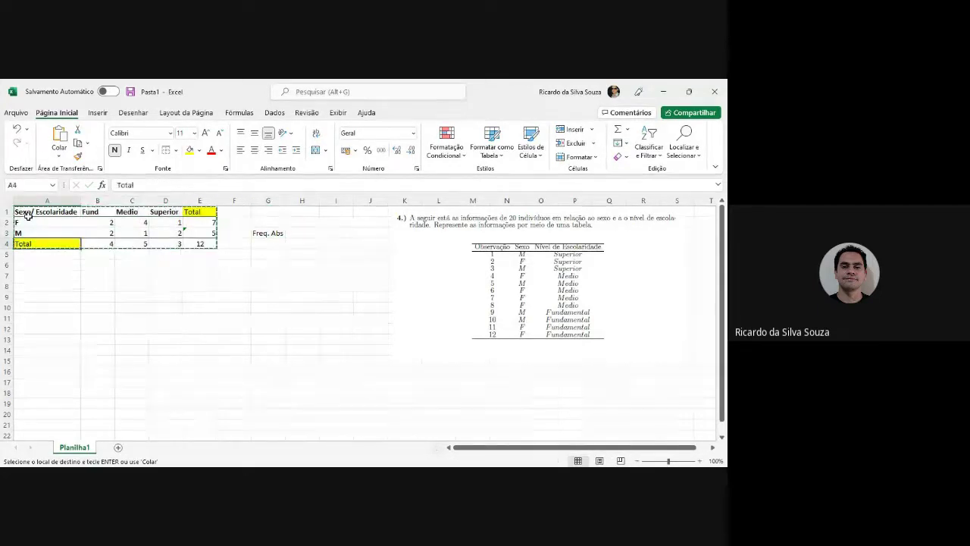
key(Down)
key(Down)
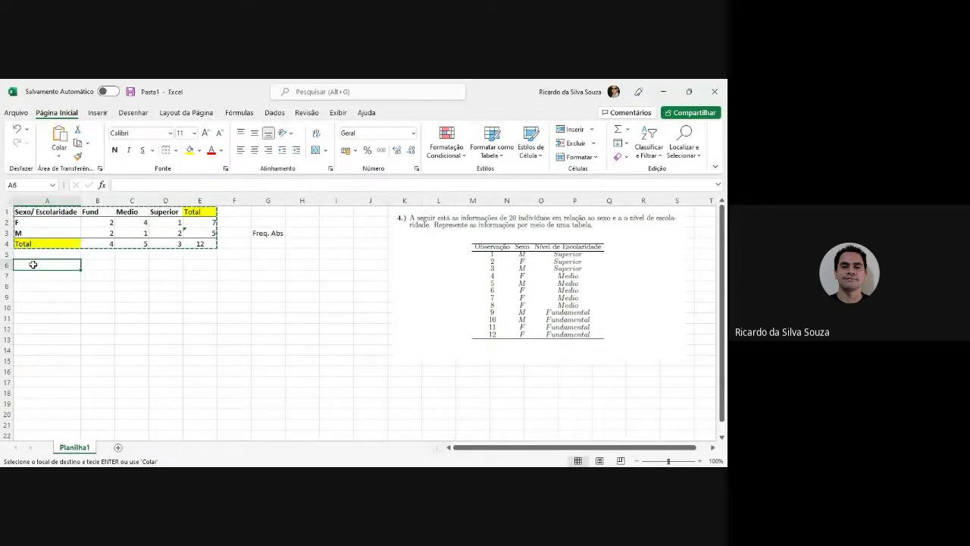
Paste the copied table at A6 as values only (Colar Especial > Valores), without bold or fill
right_click(84, 318)
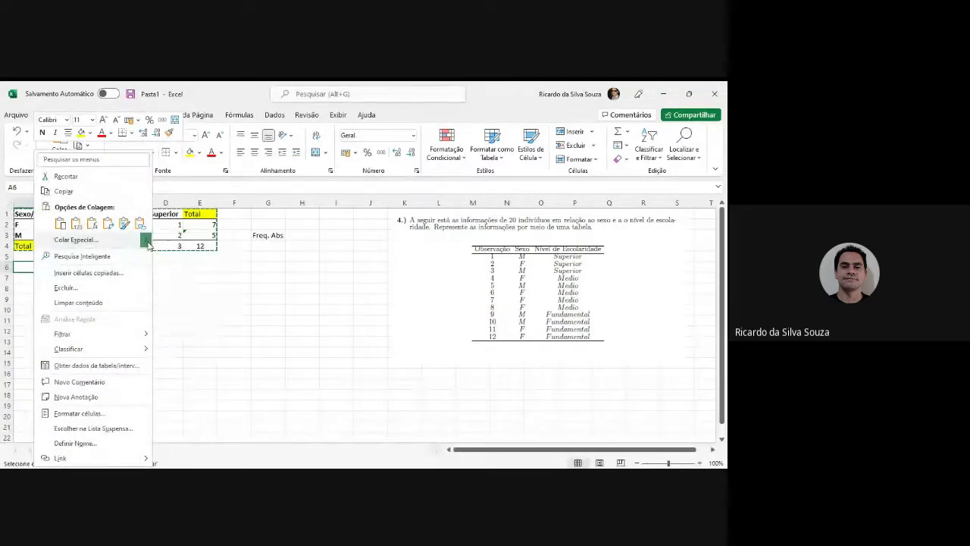
mouse_move(149, 245)
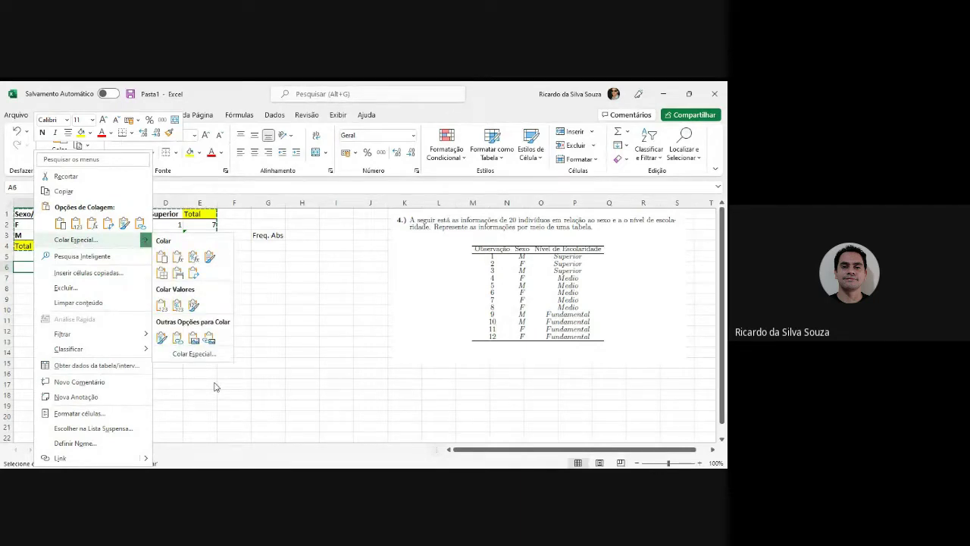
click(216, 354)
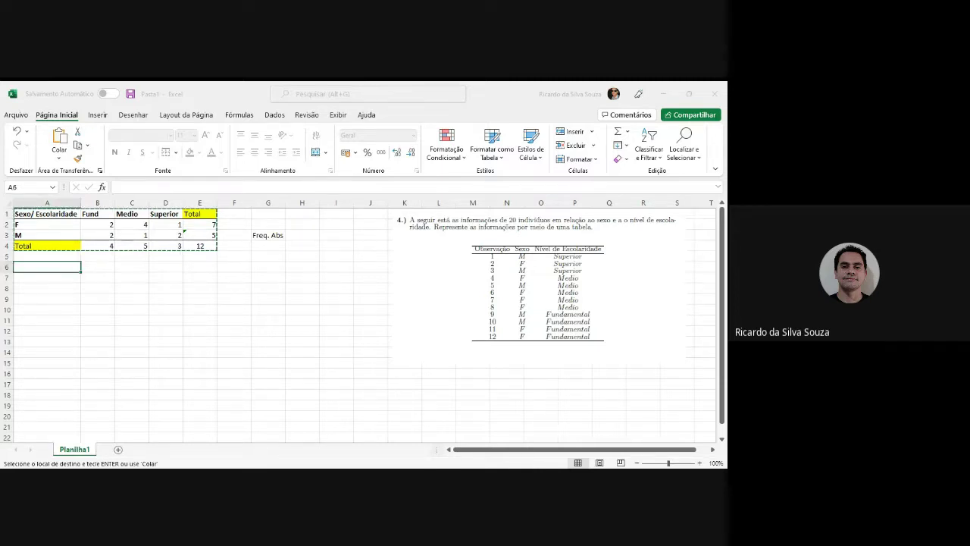
key(ctrl+alt+v)
key(v)
key(Return)
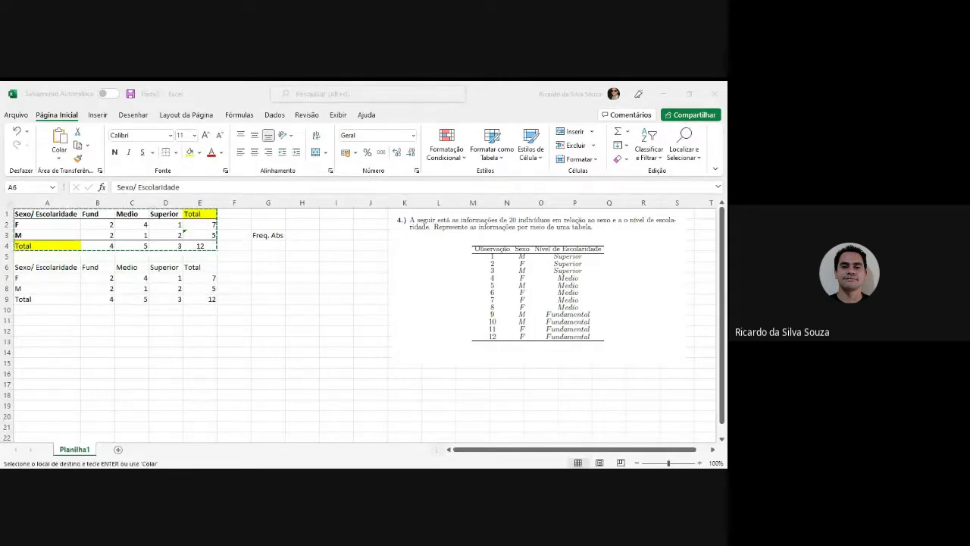
key(ctrl+v)
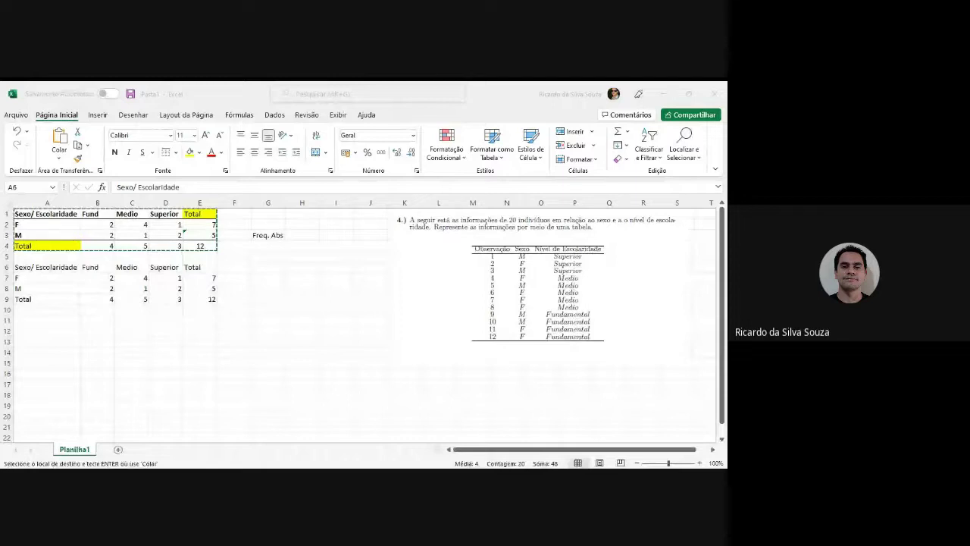
key(ctrl+v)
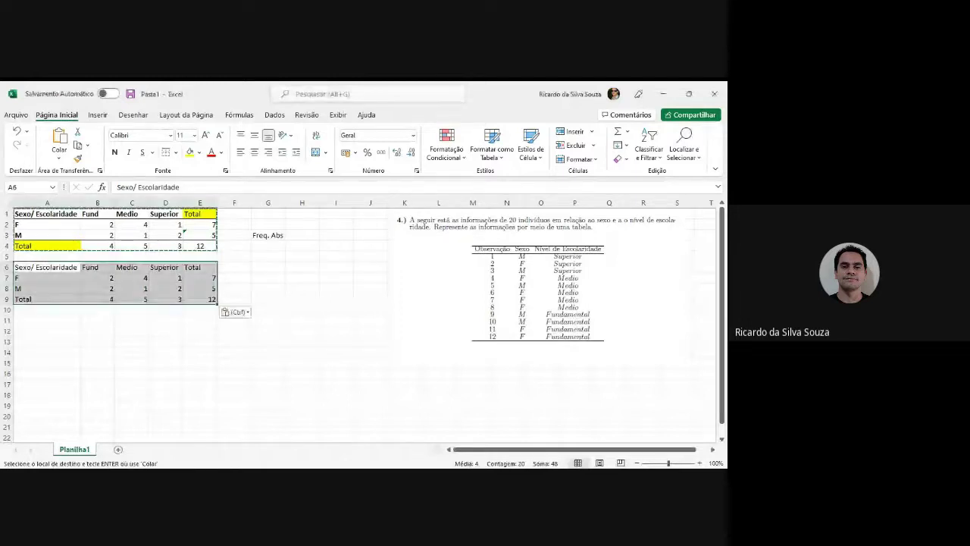
click(39, 269)
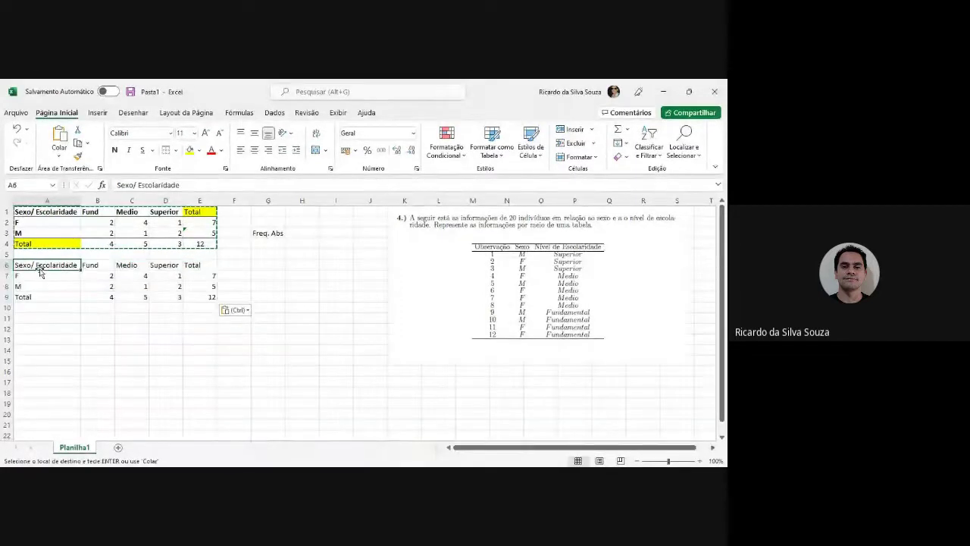
Add a bottom border under the copied table's header row A6:E6
drag(41, 271, 199, 267)
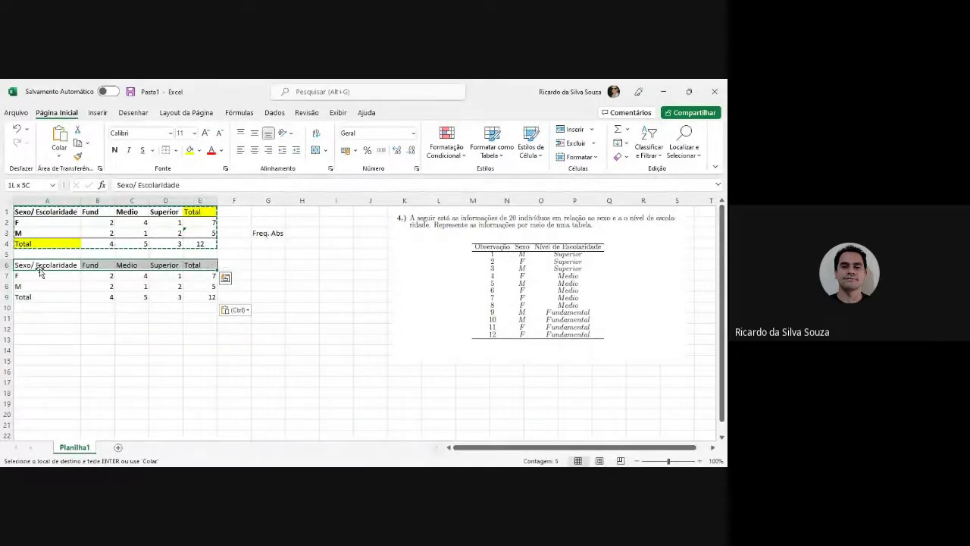
key(Escape)
click(175, 150)
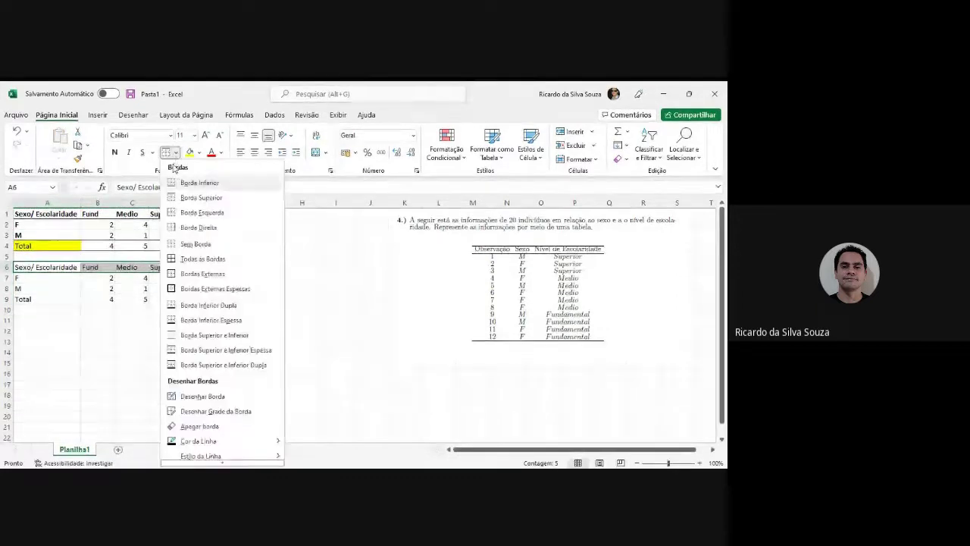
click(191, 183)
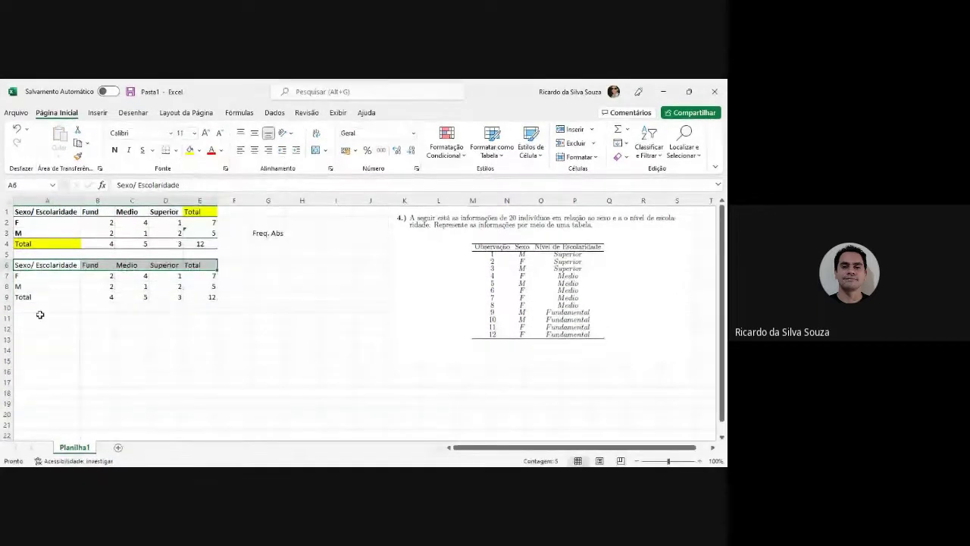
Add a top border above the copied table's Total row A9:E9
drag(26, 298, 212, 298)
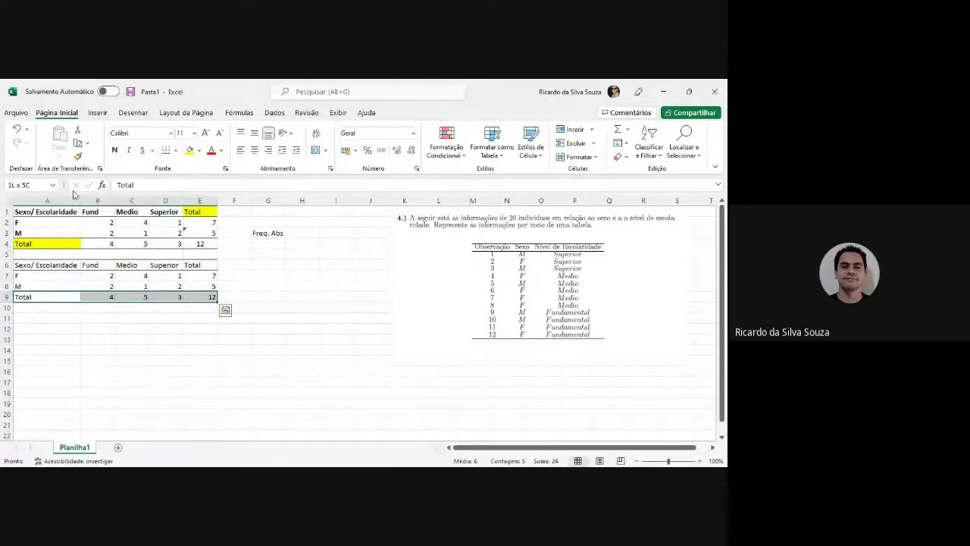
click(175, 150)
click(176, 197)
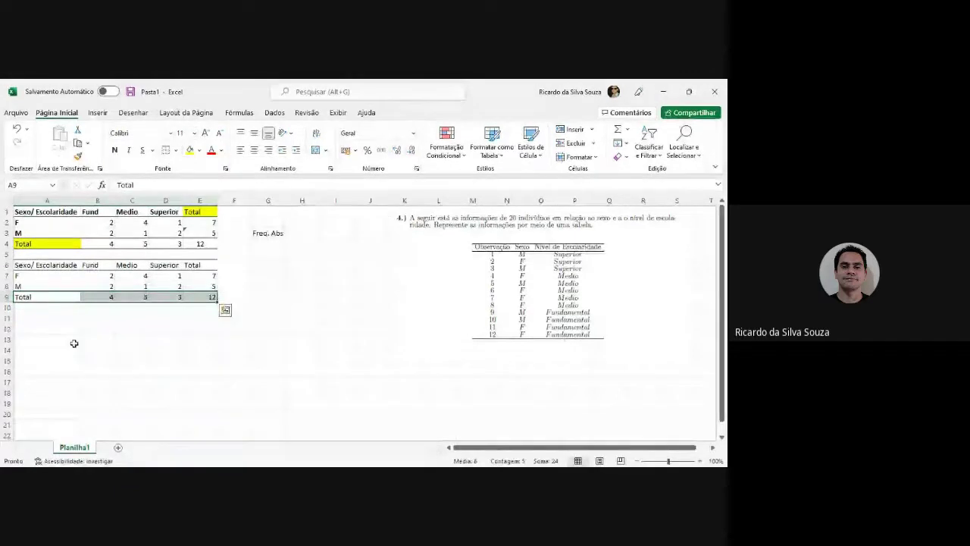
click(72, 340)
click(99, 278)
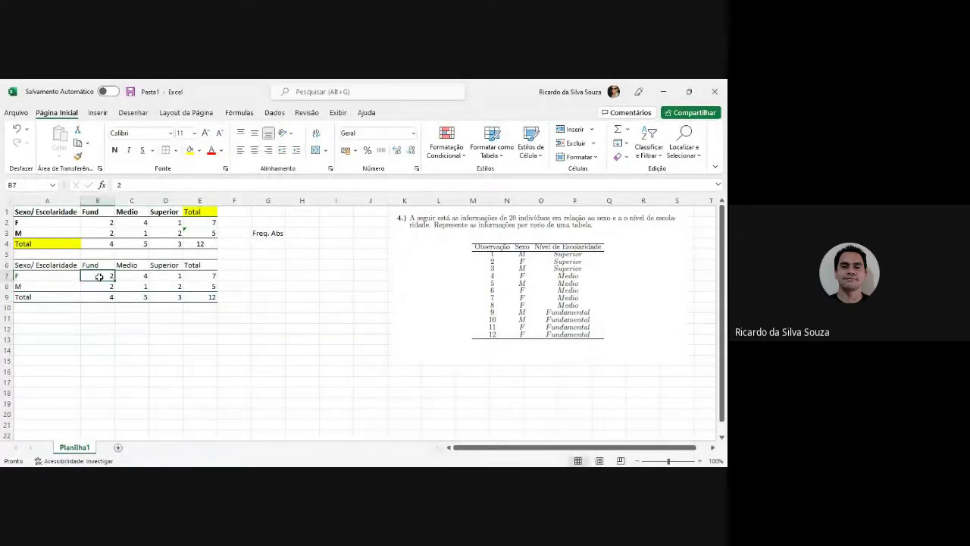
key(Up)
key(Up)
key(Up)
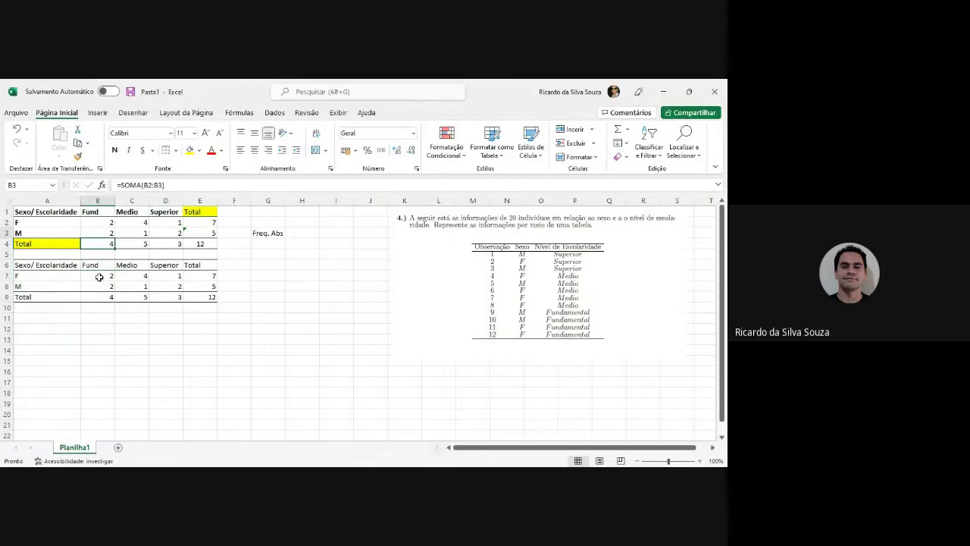
key(Up)
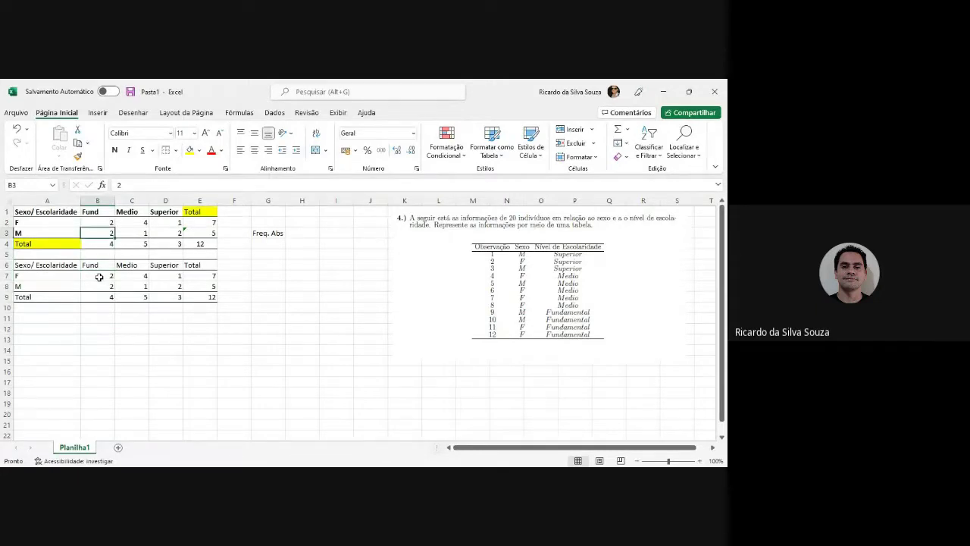
Enter a relative-frequency formula in B7 dividing B2 by the grand total in E4
click(99, 277)
text(=)
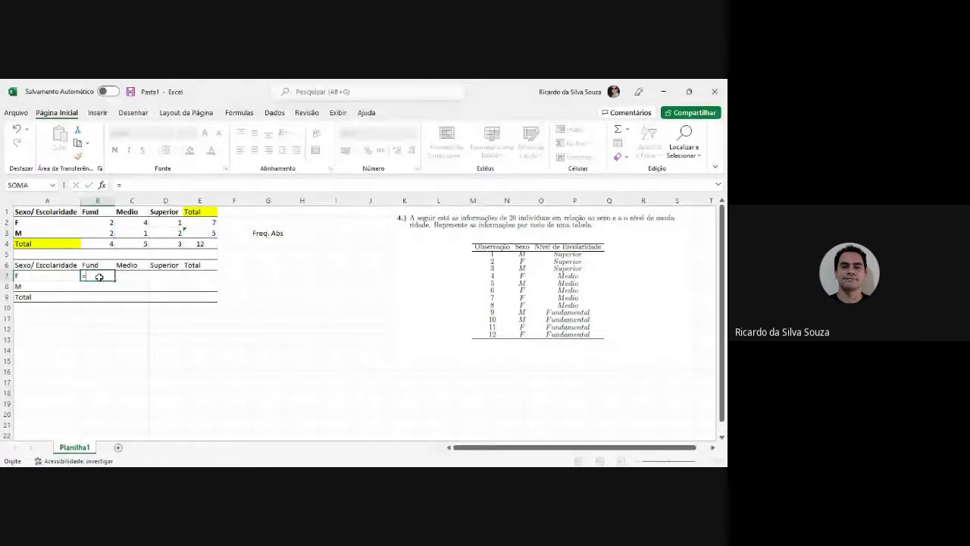
key(Up)
key(Up)
key(Up)
text(/)
key(Down)
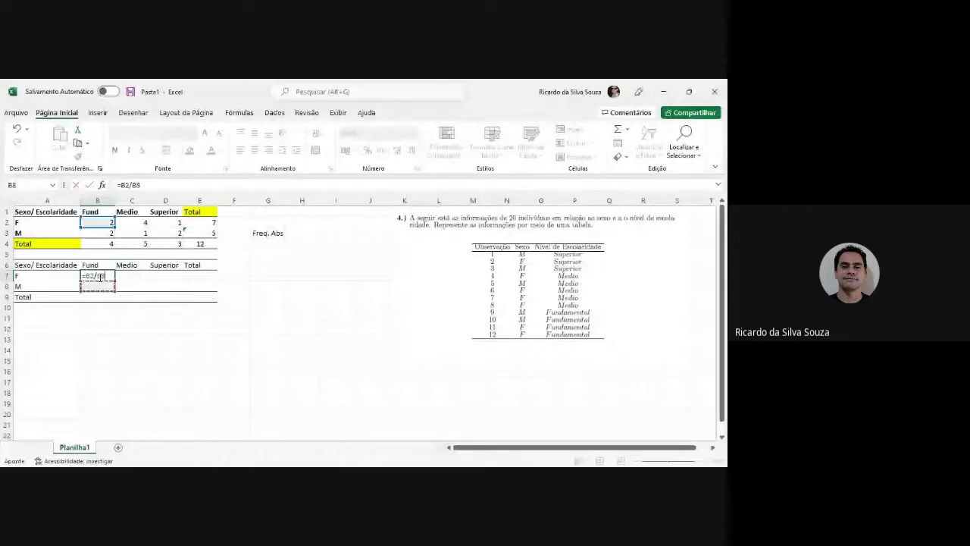
key(Up)
key(Up)
key(Up)
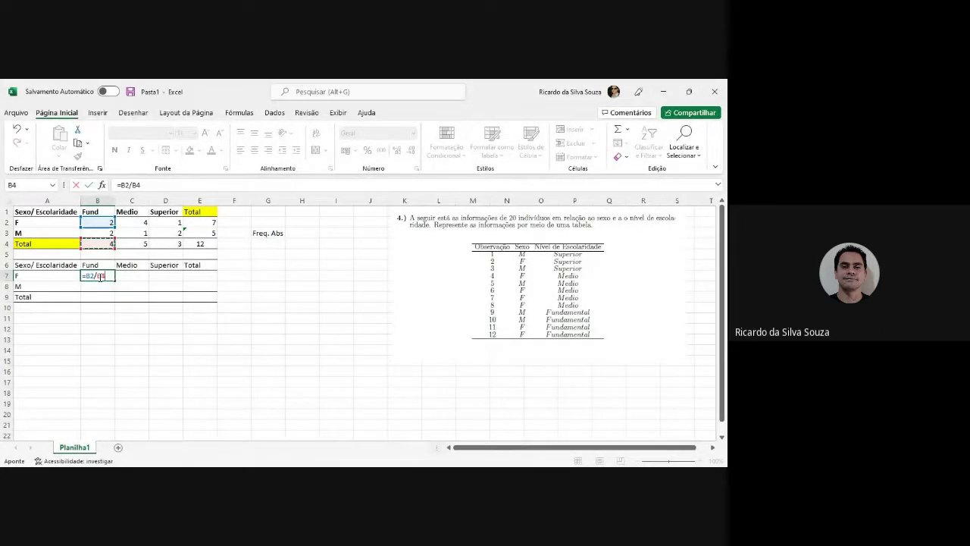
key(Right)
key(Right)
key(Right)
key(Return)
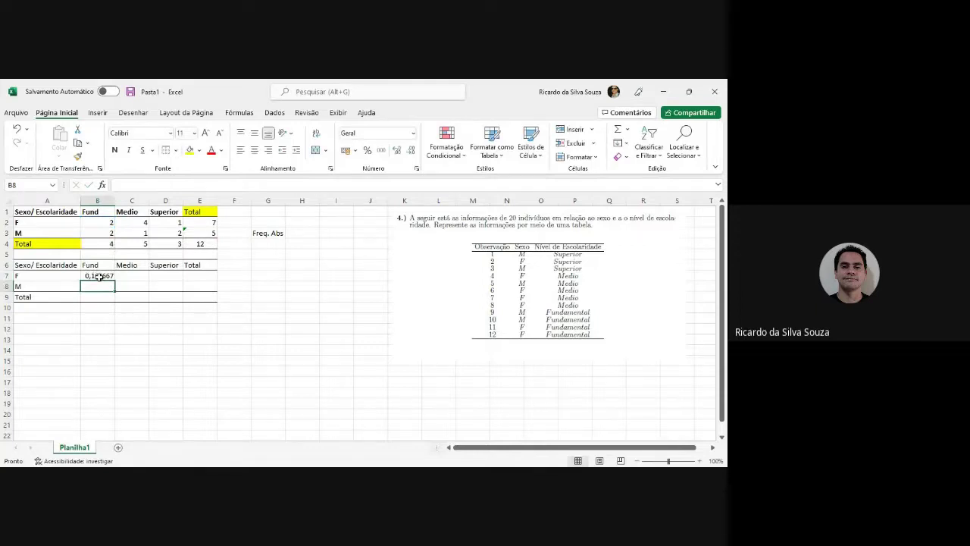
click(100, 277)
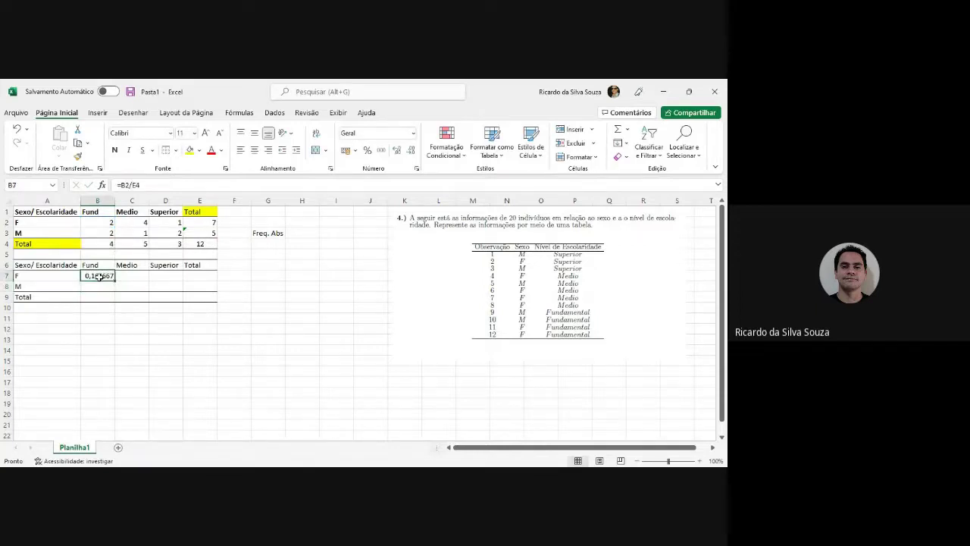
click(139, 184)
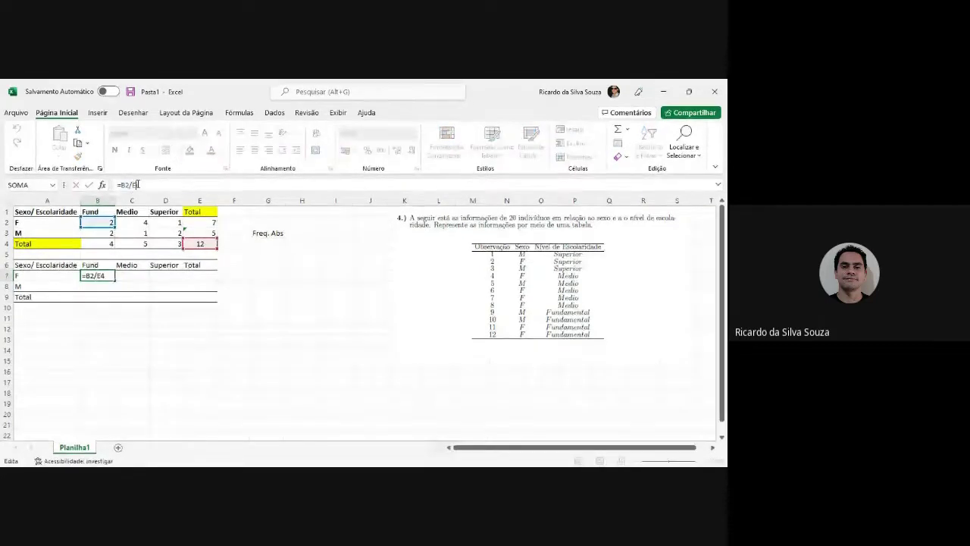
text($)
key(Return)
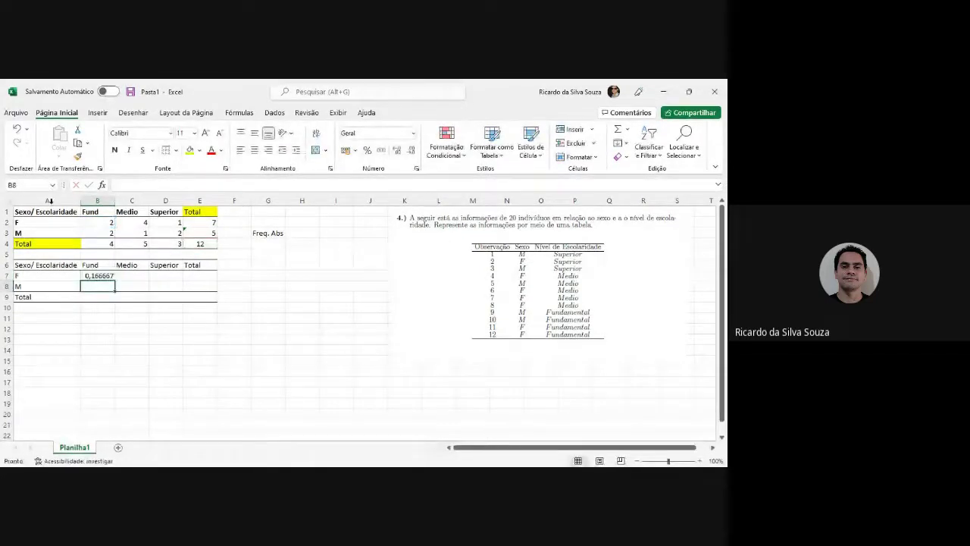
Anchor the divisor as $E$4 and fill =B2/$E$4 across B7:D7 (0,166667, 0,333333, 0,083333)
click(108, 277)
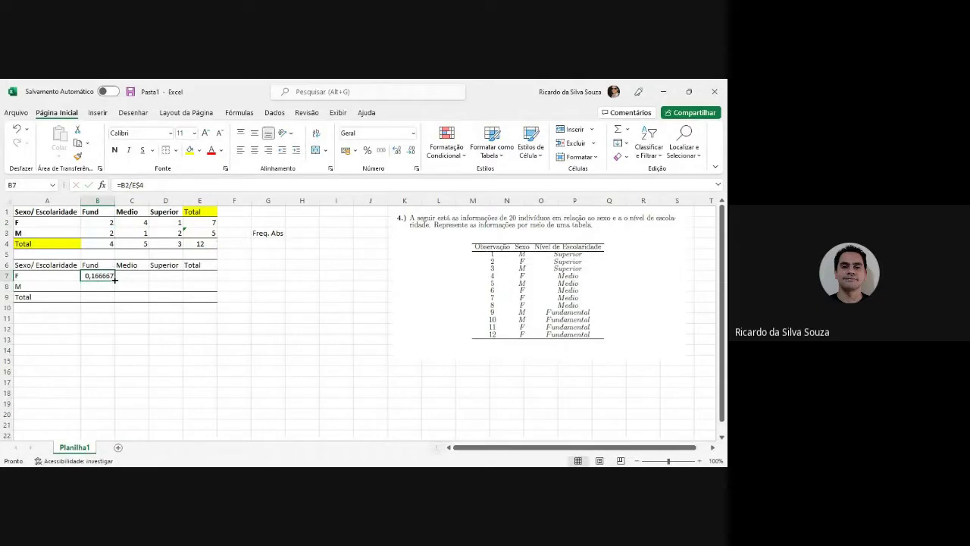
mouse_move(112, 280)
mouse_down()
mouse_move(201, 307)
mouse_move(144, 298)
mouse_up()
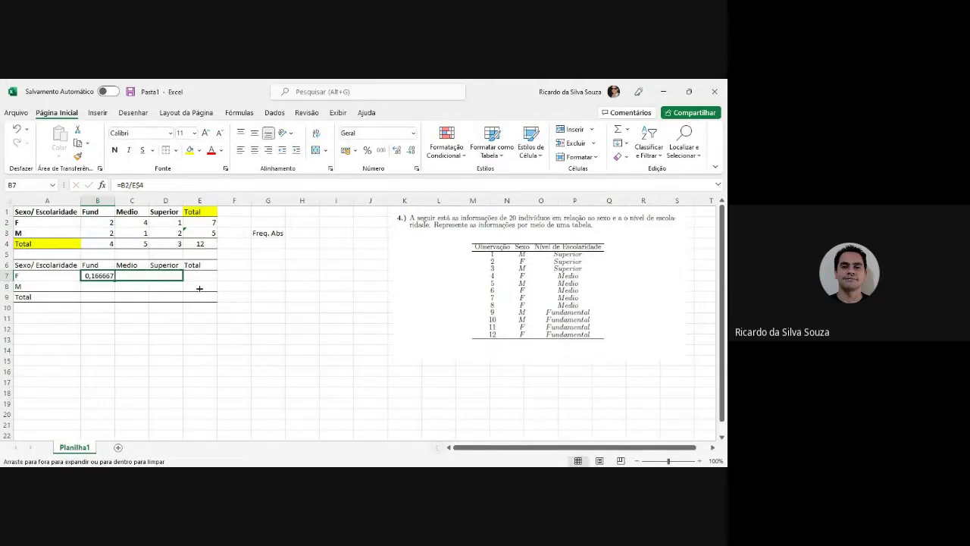
drag(143, 298, 154, 286)
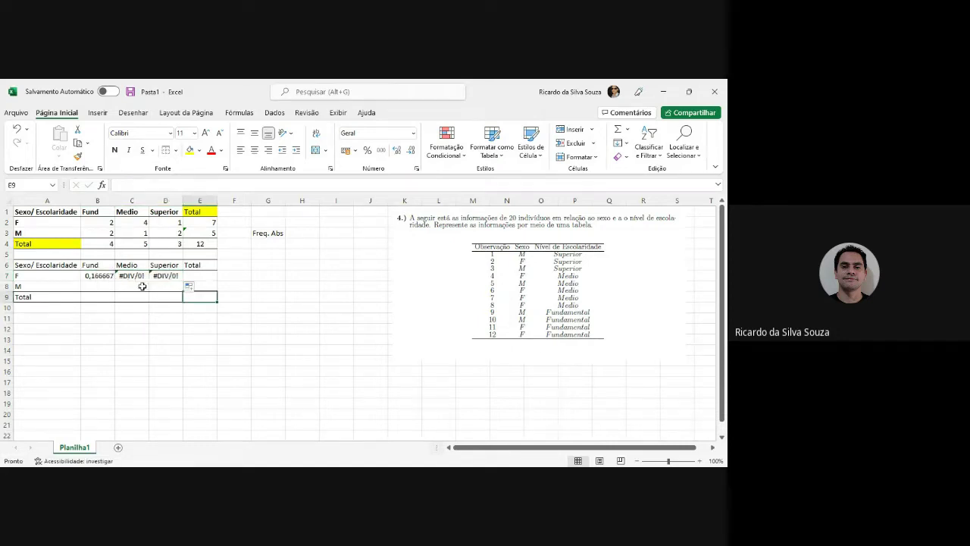
click(88, 285)
click(94, 276)
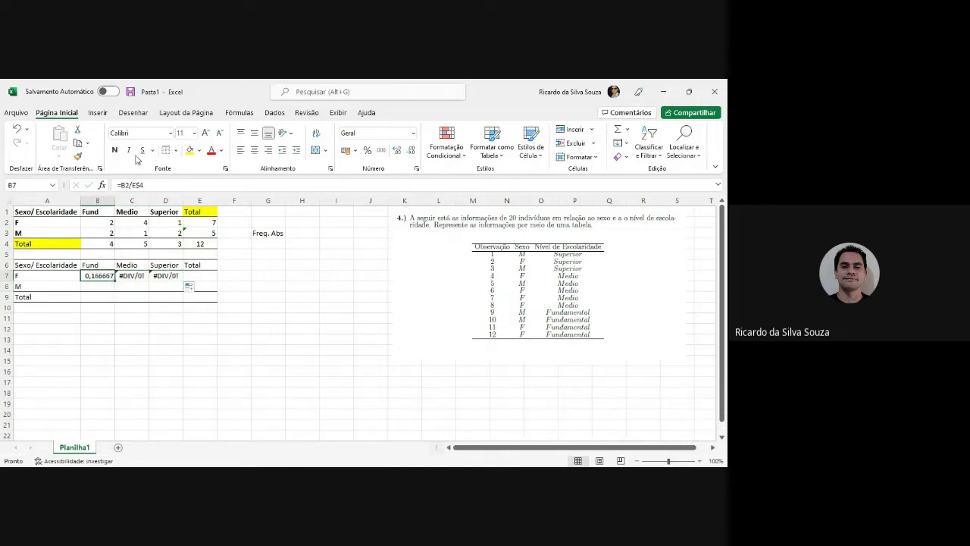
click(135, 184)
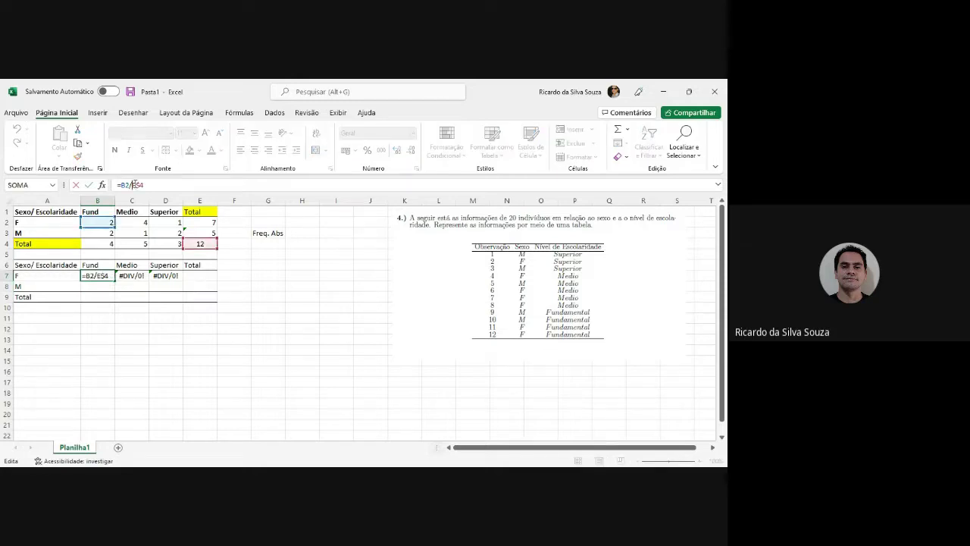
text($)
key(Return)
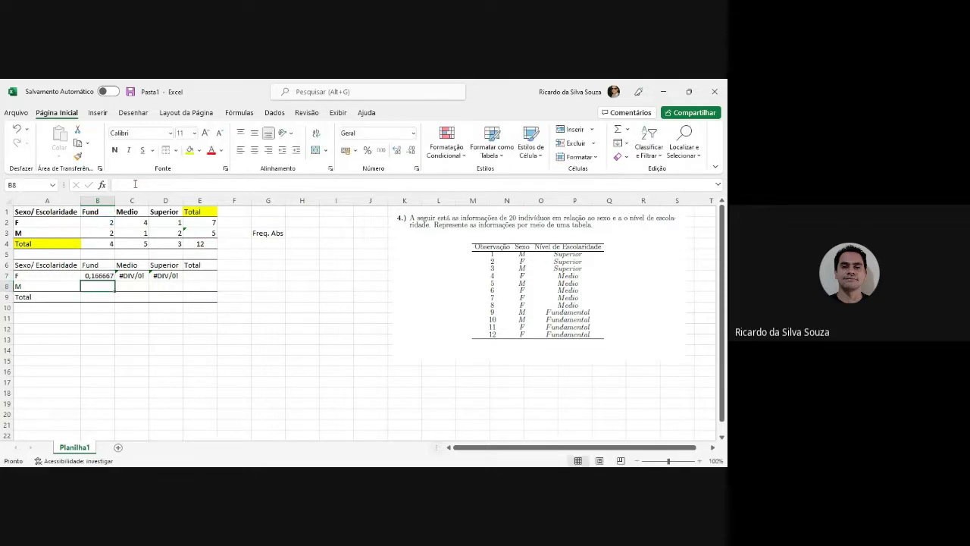
key(Up)
drag(114, 280, 187, 279)
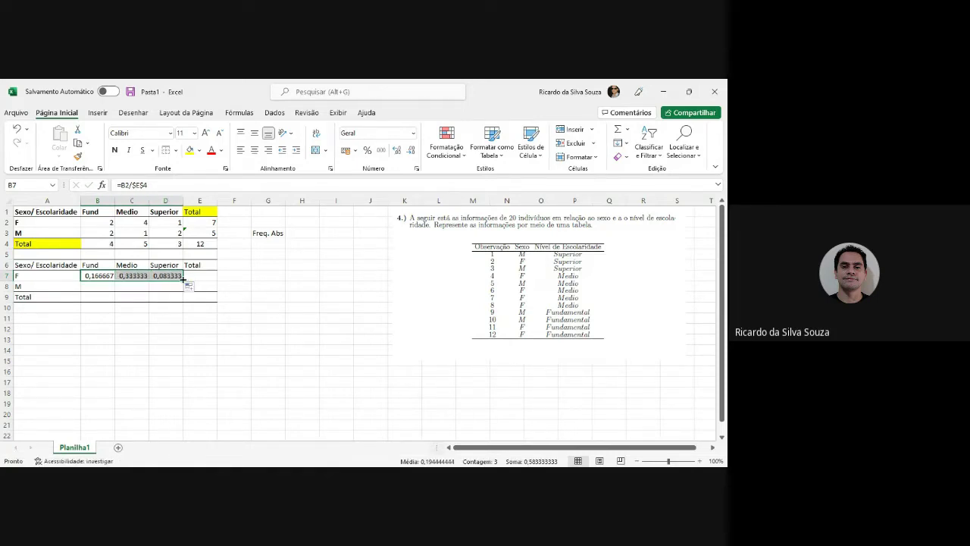
Fill the frequency formulas down into the M row and across into the Total column E
drag(182, 279, 184, 289)
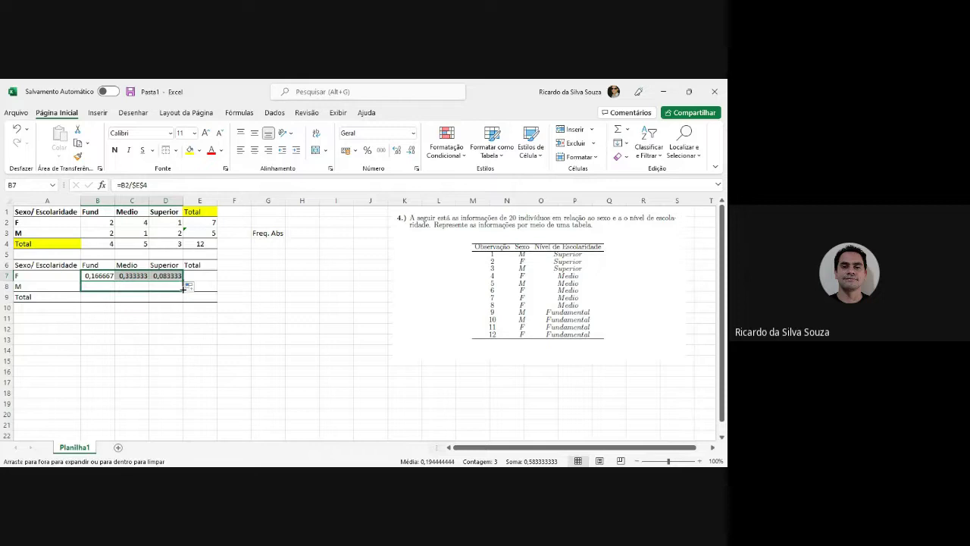
click(199, 276)
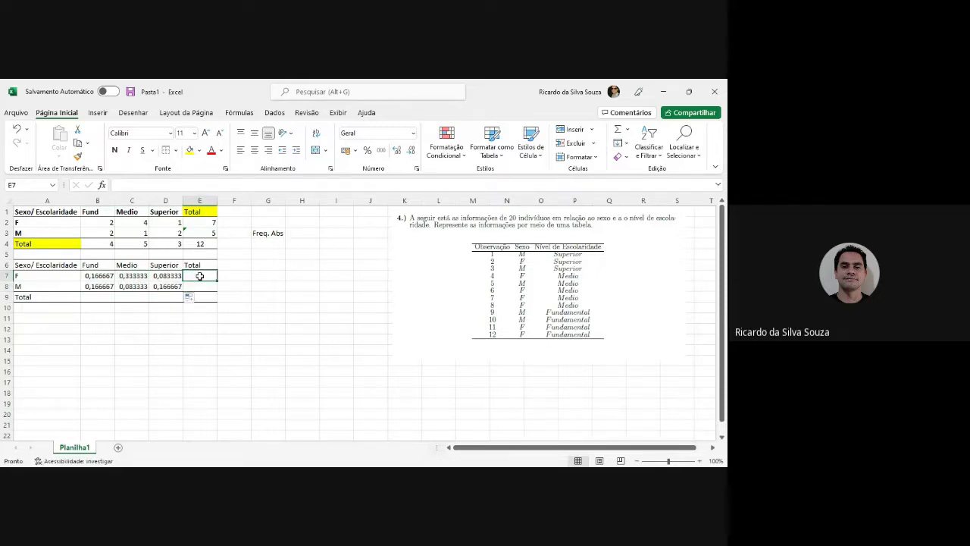
click(135, 276)
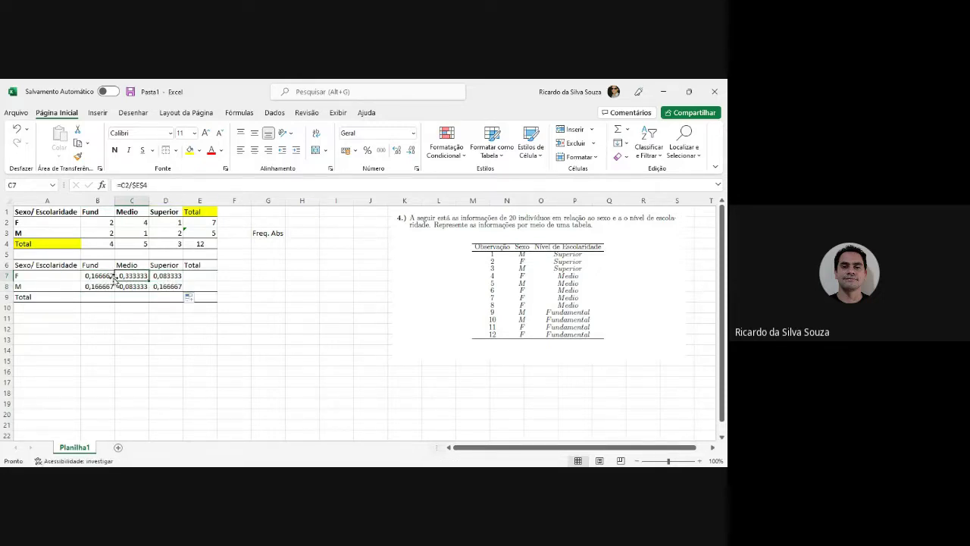
click(112, 276)
key(shift+Right)
key(shift+Right)
key(shift+Down)
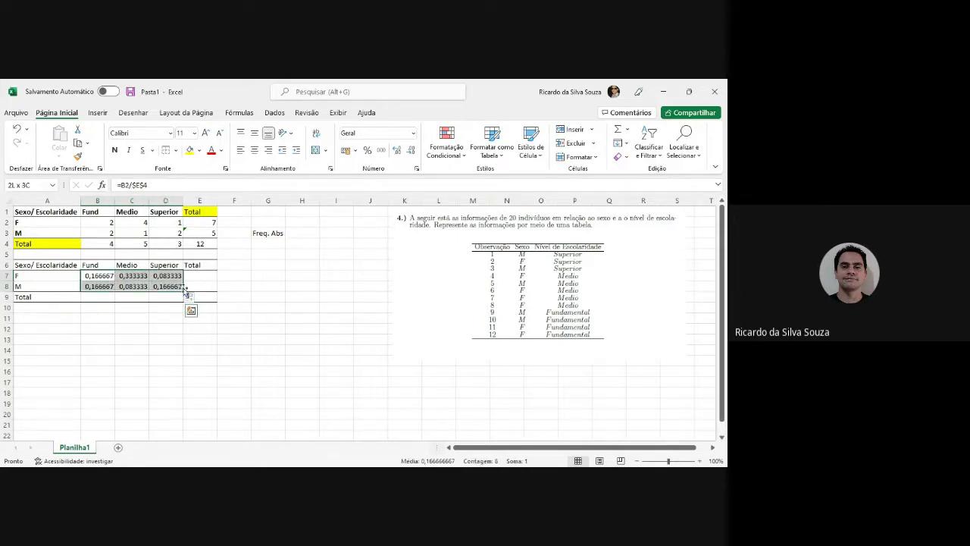
drag(189, 290, 208, 300)
click(137, 297)
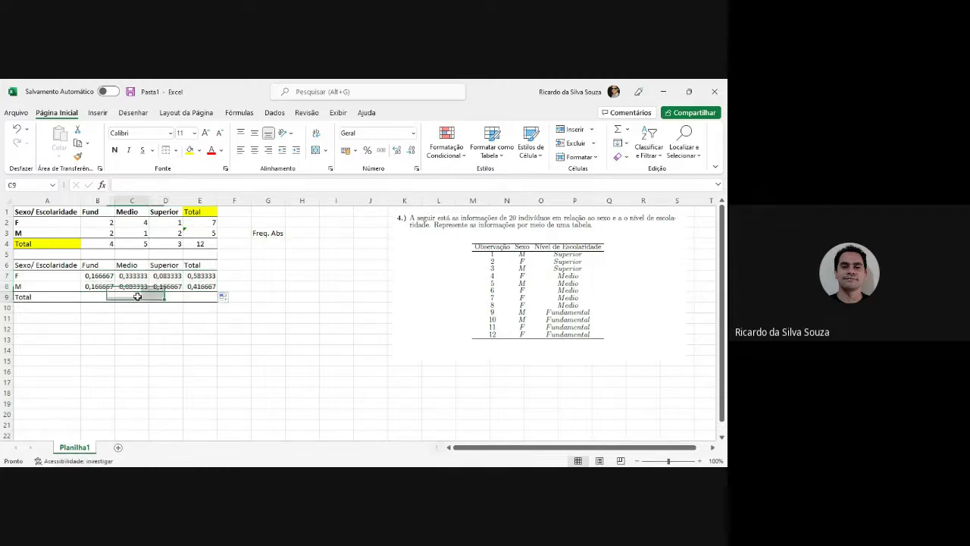
Fill the Total row B9:E9 with proportions summing to 1 and select B7:E9
click(99, 297)
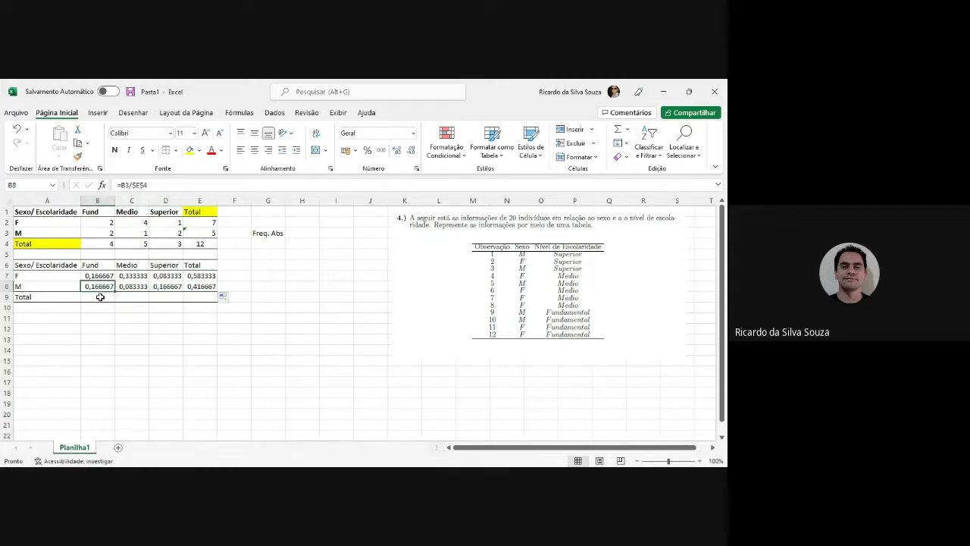
click(110, 287)
drag(114, 285, 113, 303)
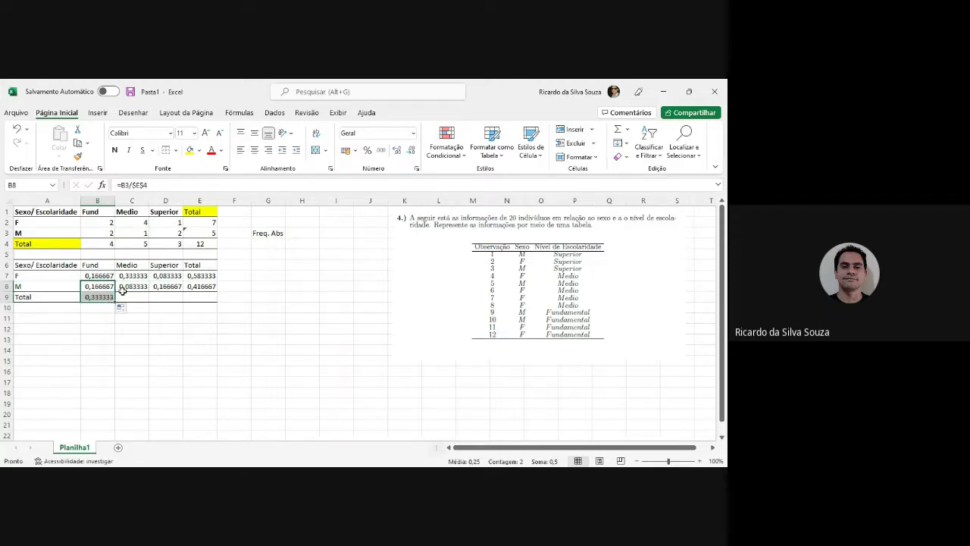
click(110, 297)
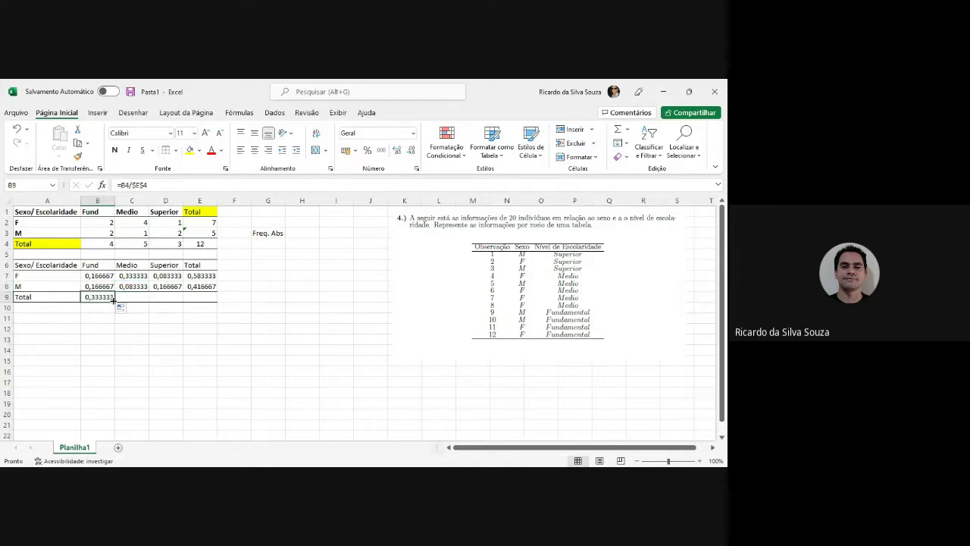
drag(114, 300, 204, 297)
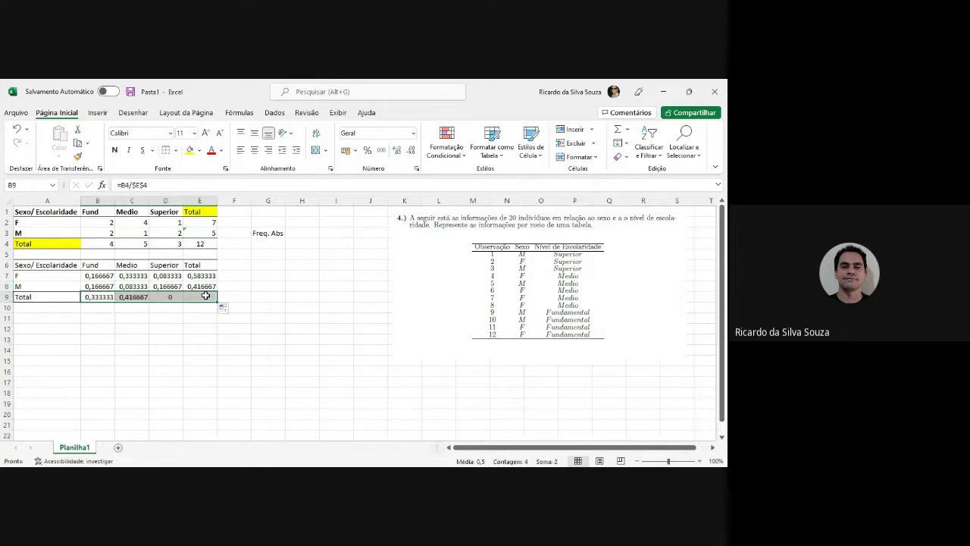
click(97, 275)
drag(97, 275, 203, 296)
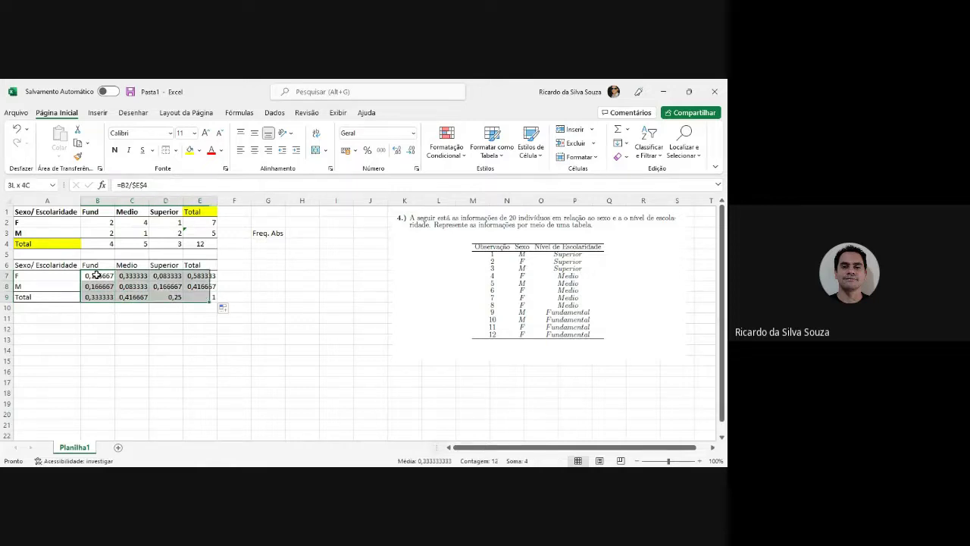
Format B7:E9 as percentages and add a top border (Borda Superior) to B9:E9
click(368, 150)
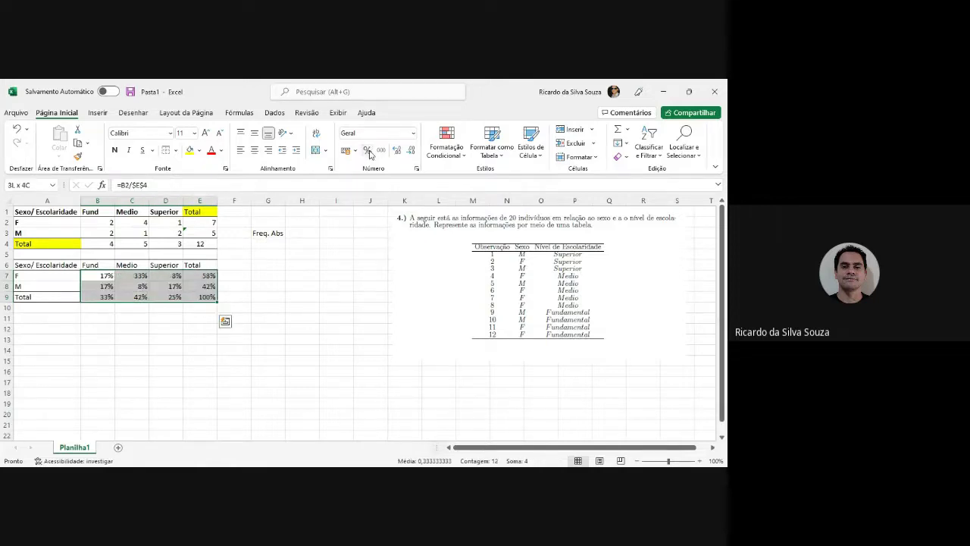
drag(102, 297, 201, 296)
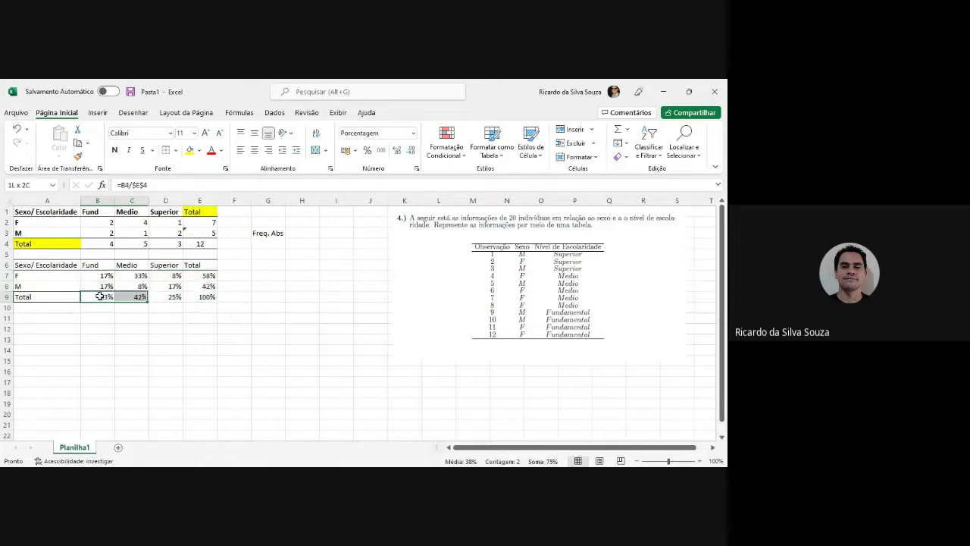
click(176, 151)
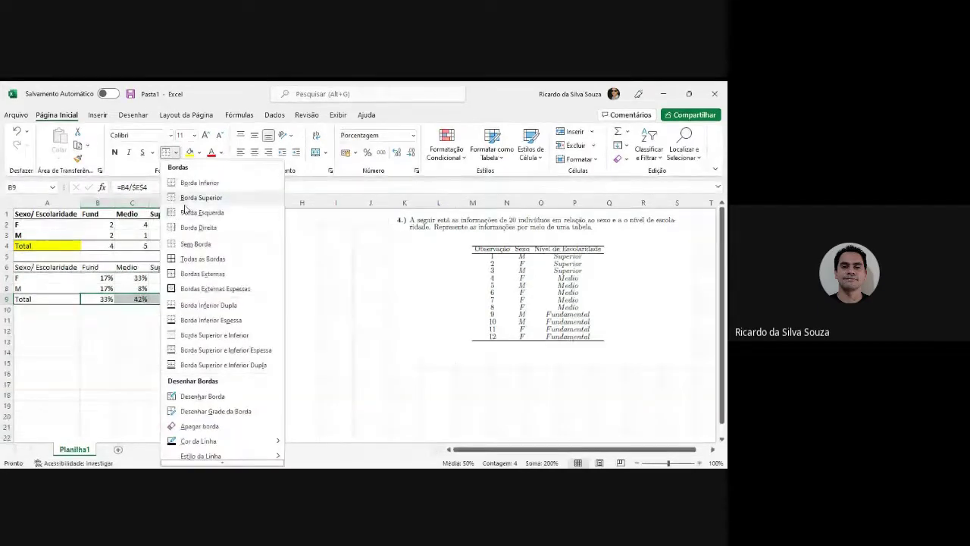
click(201, 194)
click(98, 361)
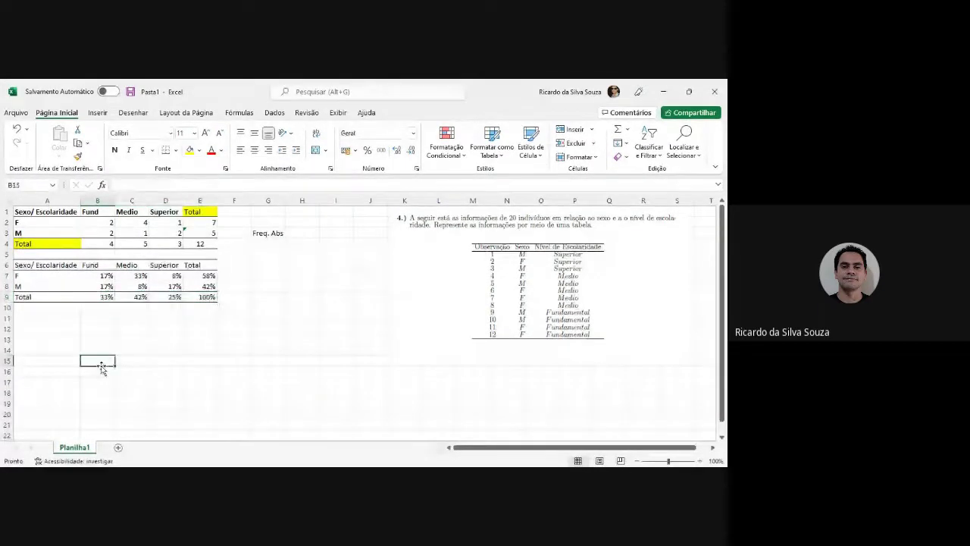
Enter the label 'Freq. Rel' in cell G8
click(252, 283)
text(F)
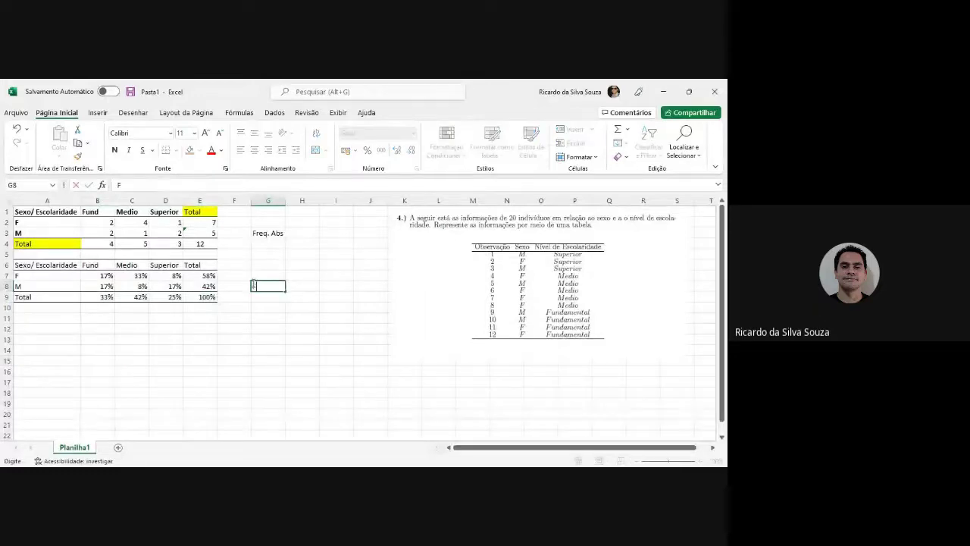
key(BackSpace)
text(el)
key(Return)
key(Return)
key(Return)
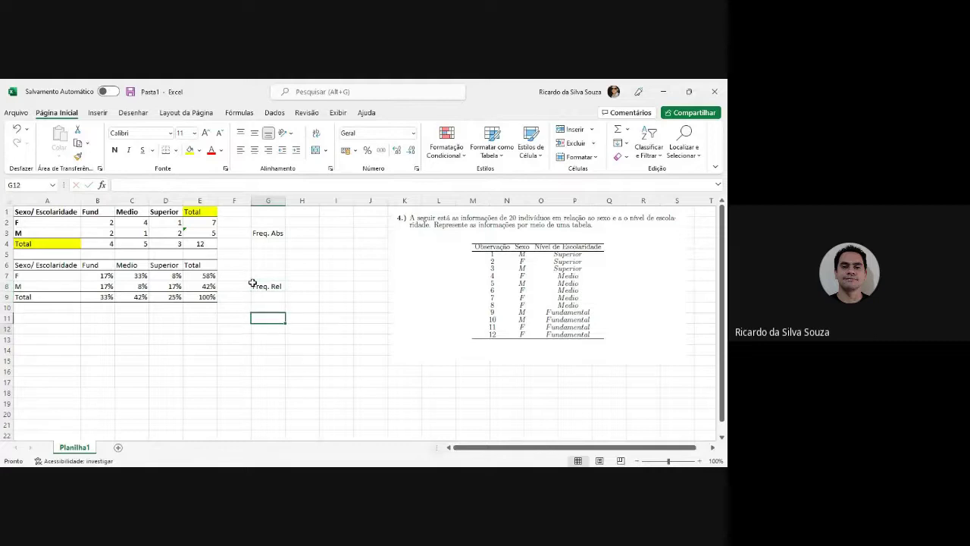
key(Return)
Rename the Planilha1 sheet to Questao4
right_click(82, 452)
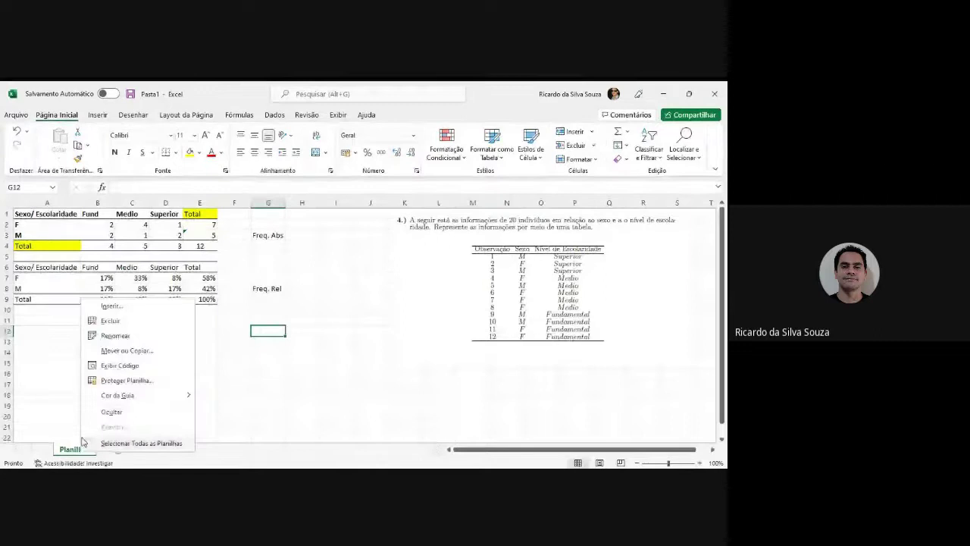
click(122, 334)
text(Questao)
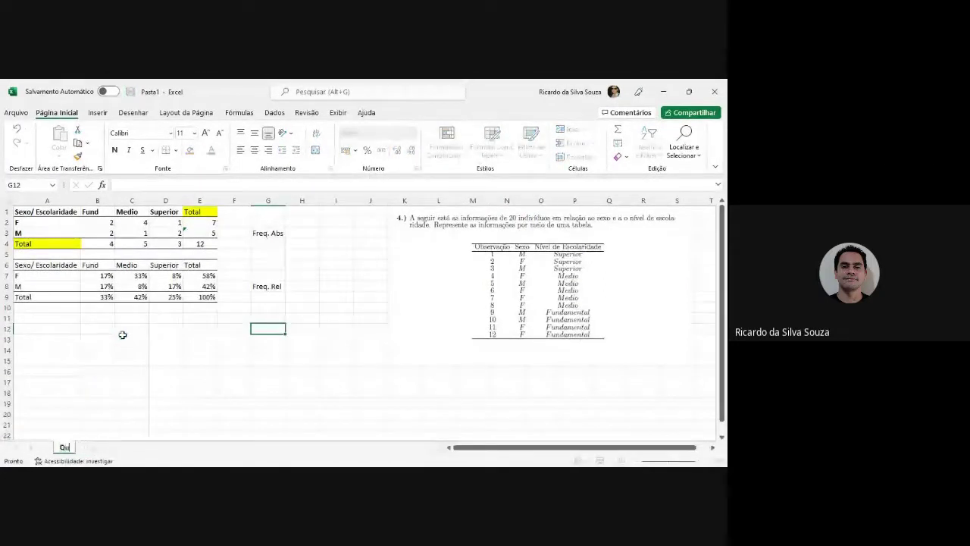
text(4)
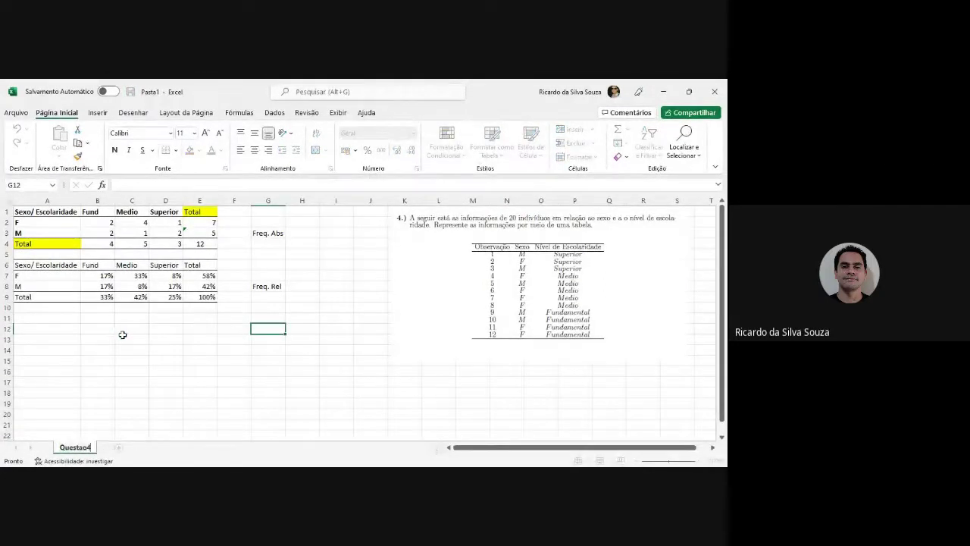
key(Return)
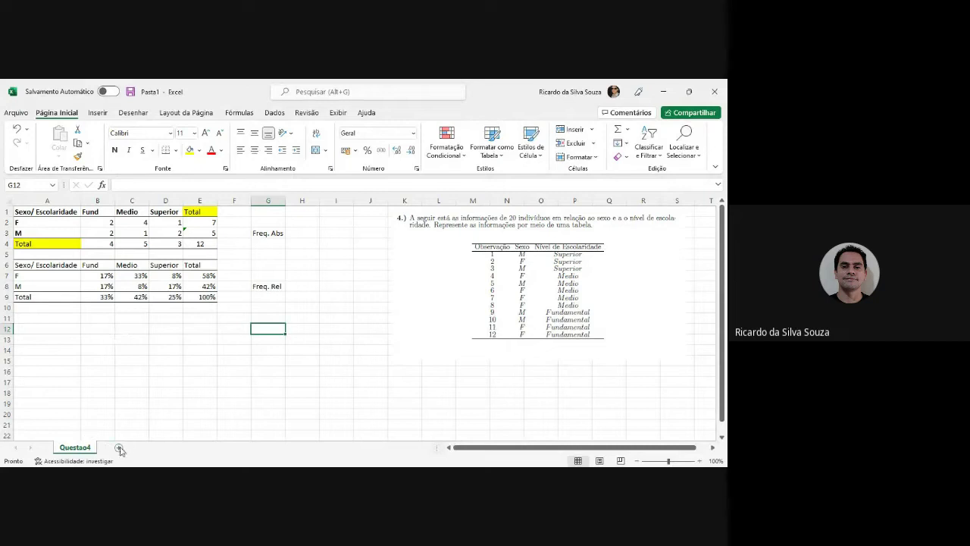
Add a new blank sheet and rename it Questao1
click(119, 448)
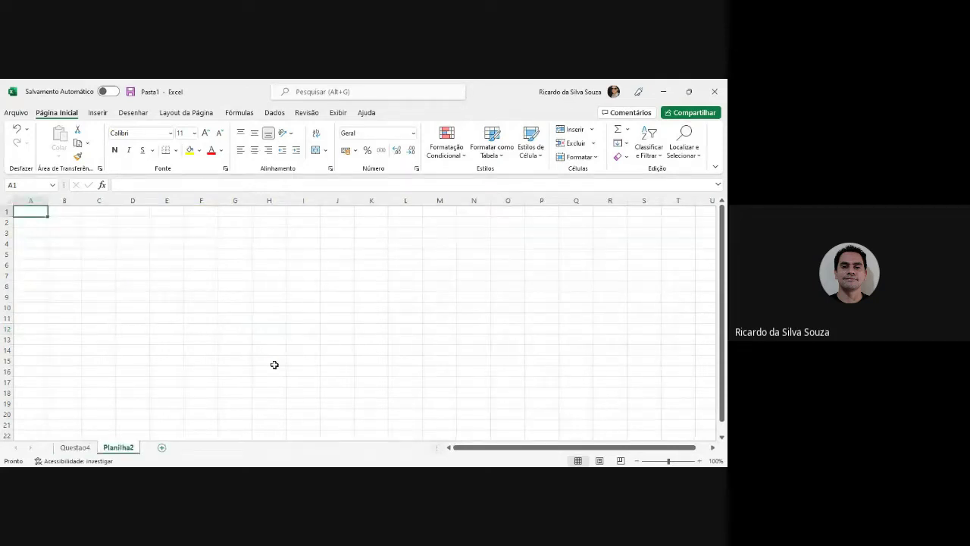
right_click(123, 449)
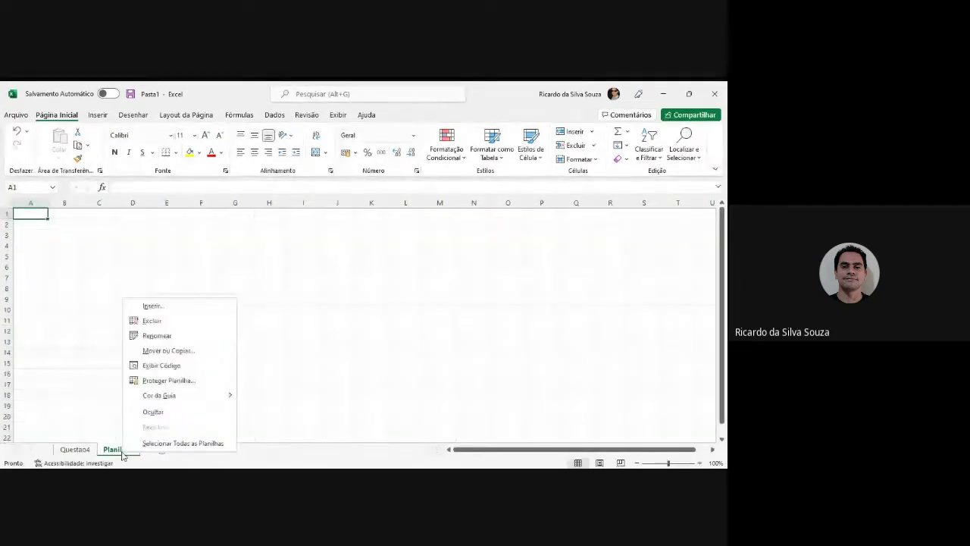
click(164, 343)
text(Quest)
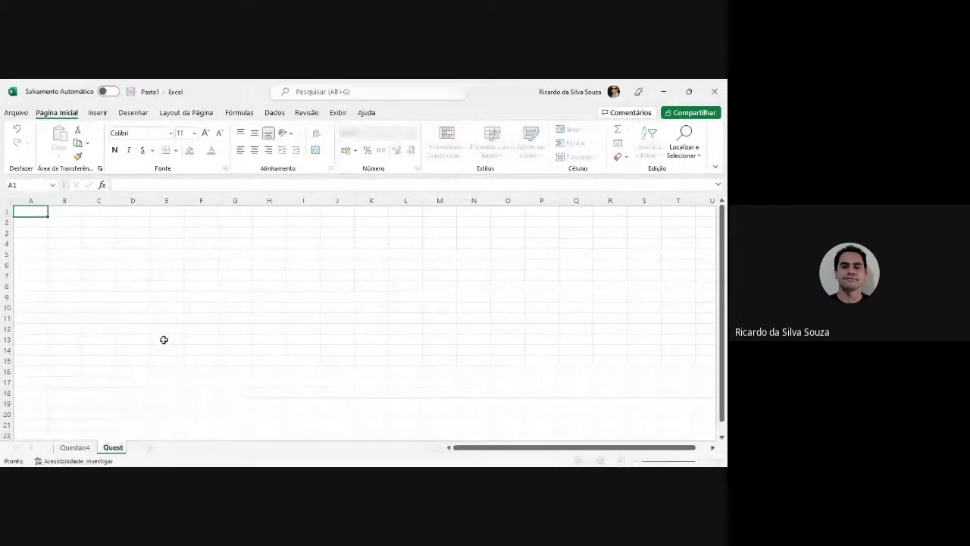
text(ao)
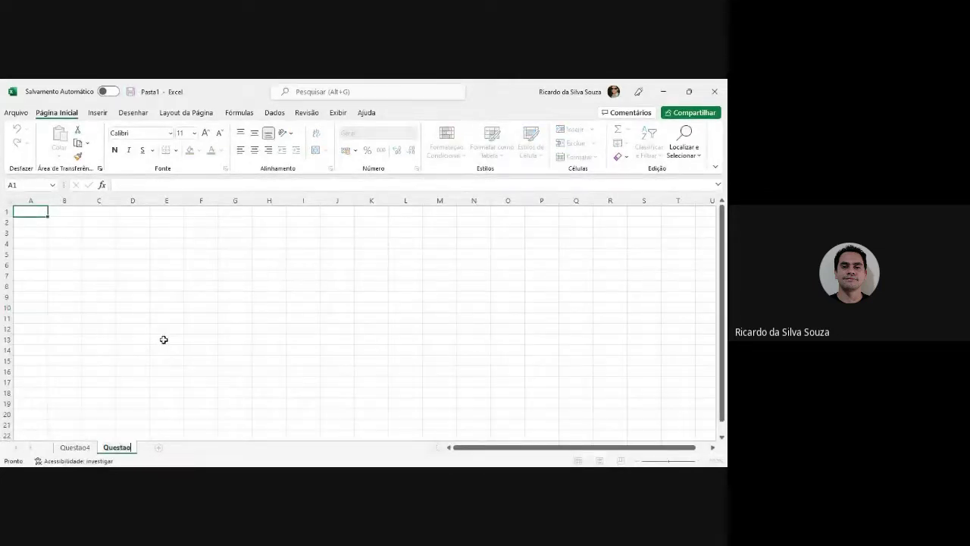
text(1)
key(Return)
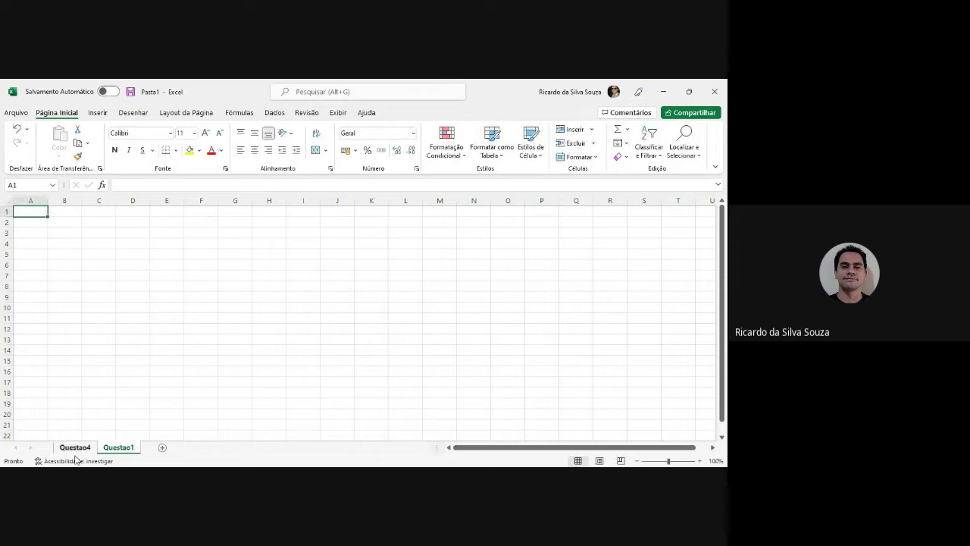
Move the Questao1 tab before Questao4 and display that sheet
click(75, 448)
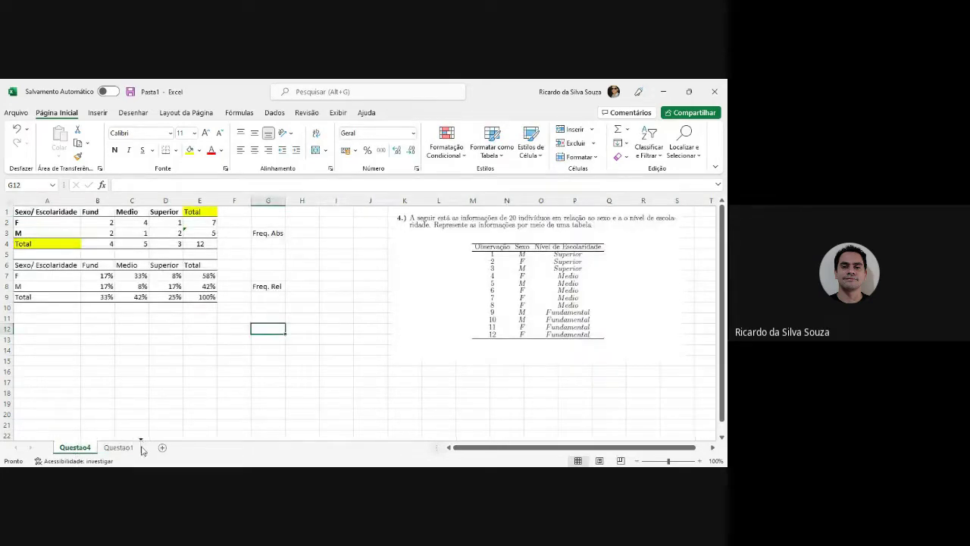
drag(142, 450, 141, 449)
click(75, 448)
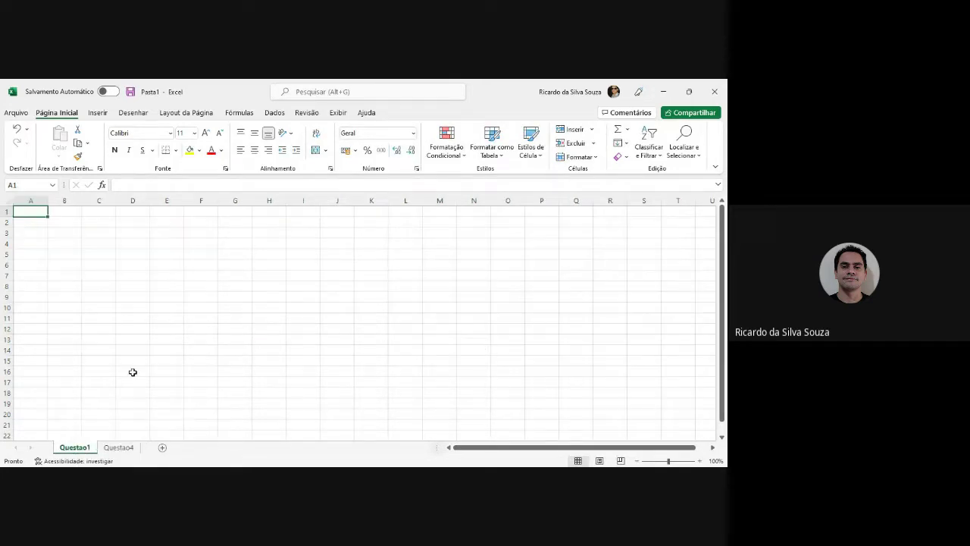
key(alt+Tab)
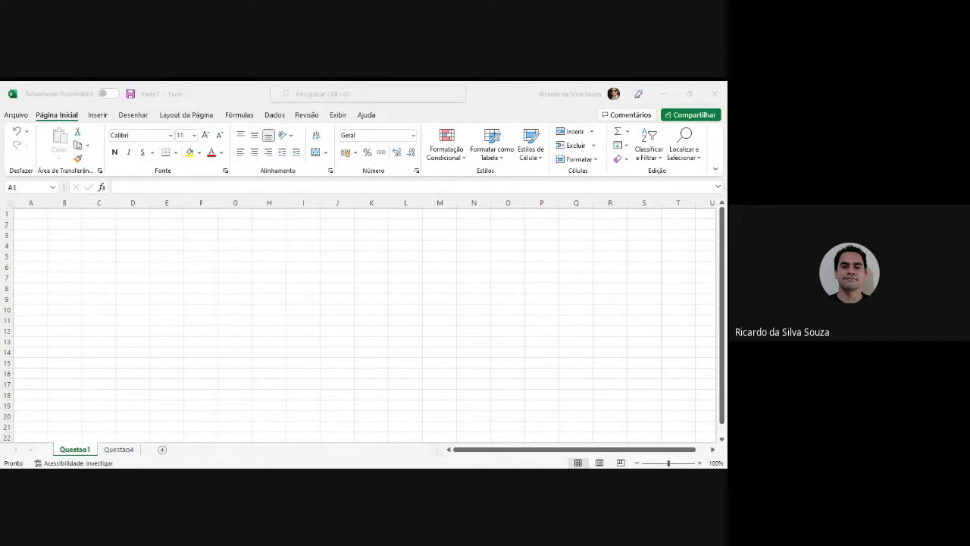
key(alt+Tab)
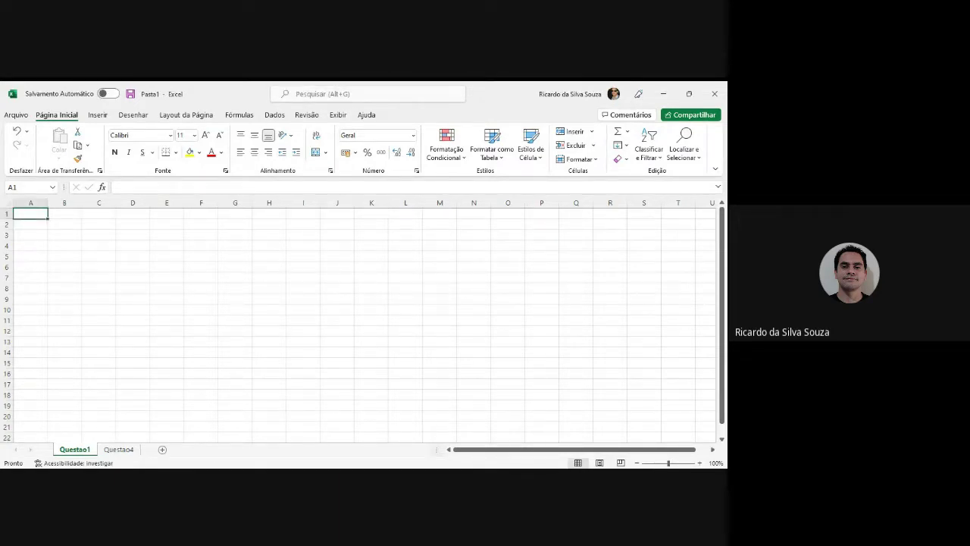
key(alt+Tab)
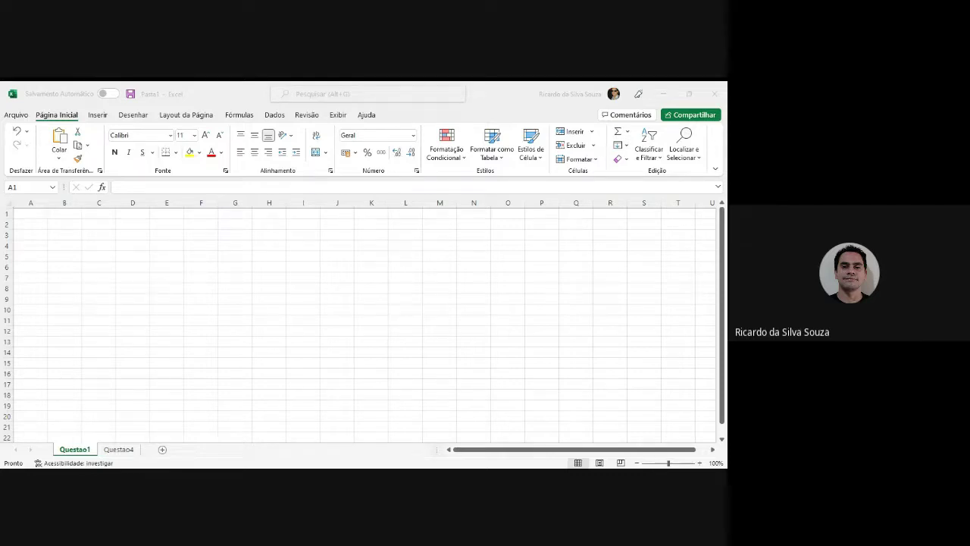
Paste the question 1 starting-salary problem image and position it starting at column M
key(ctrl+v)
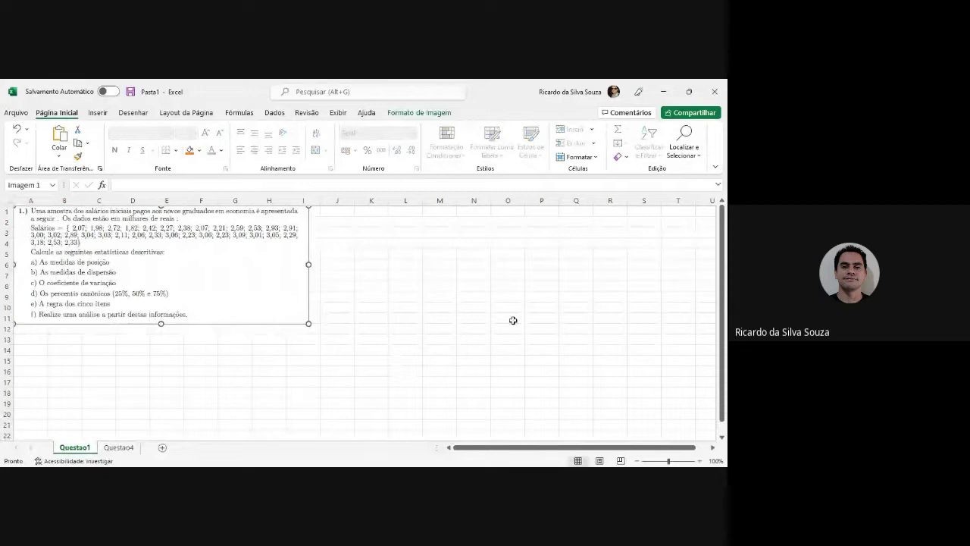
mouse_move(262, 270)
mouse_down()
mouse_move(604, 291)
mouse_move(670, 269)
mouse_up()
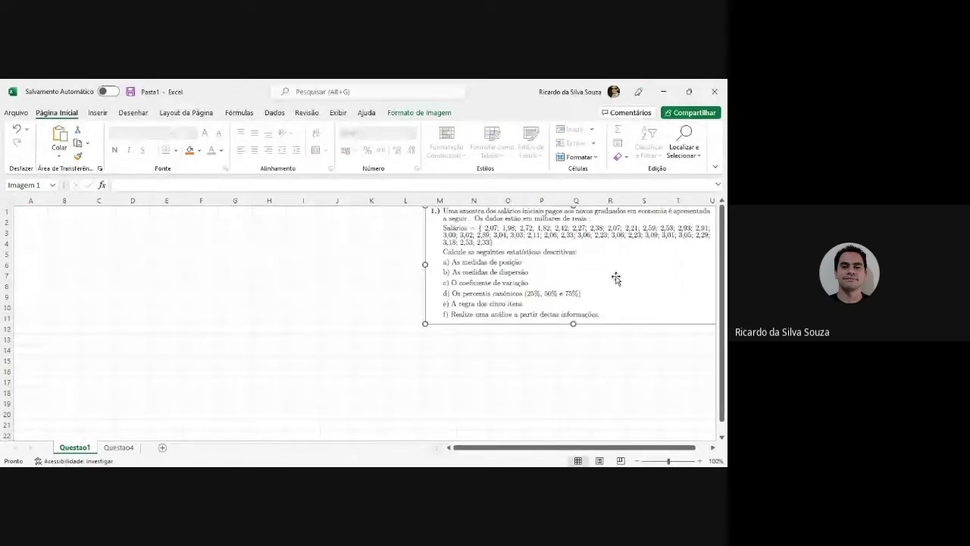
click(338, 268)
click(27, 222)
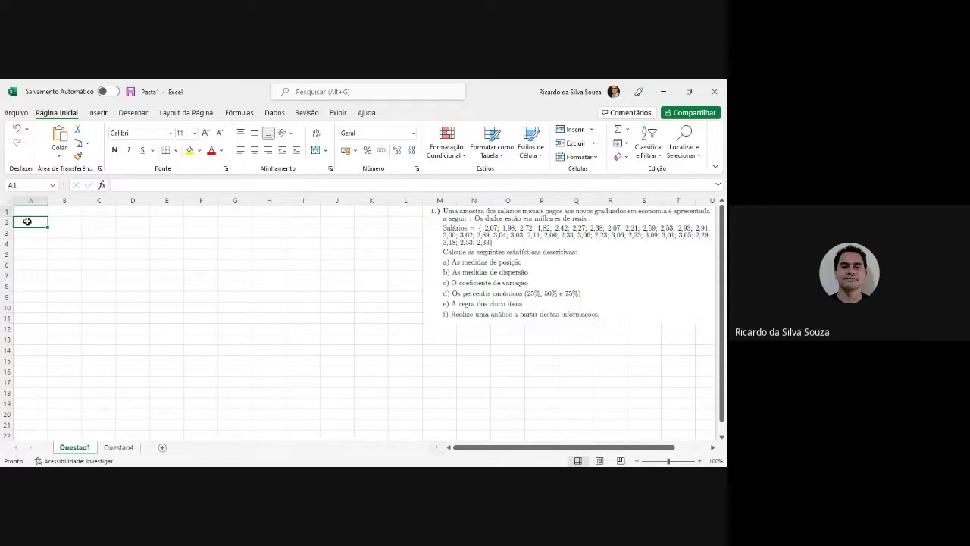
Enter the Salário header in A1 and salaries 2,07 through 2,53 in A2:A12
key(Up)
text(2)
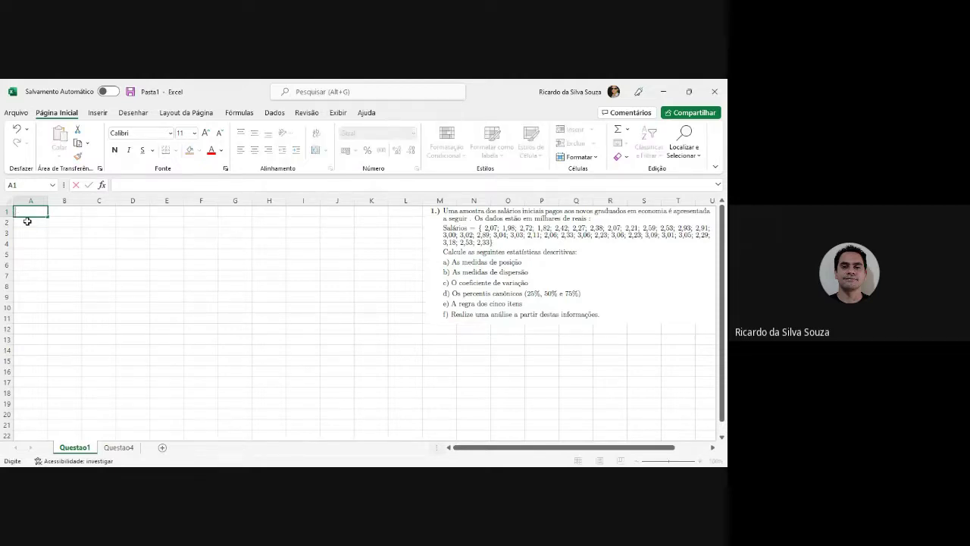
text(Saka)
key(BackSpace)
key(BackSpace)
text(ário)
key(Return)
text(2,07)
key(Return)
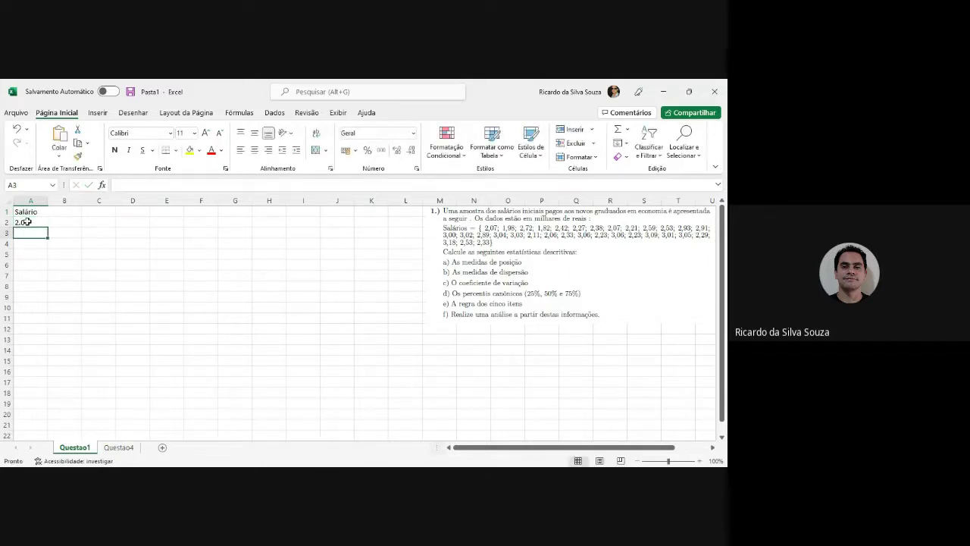
click(26, 222)
text(21,0)
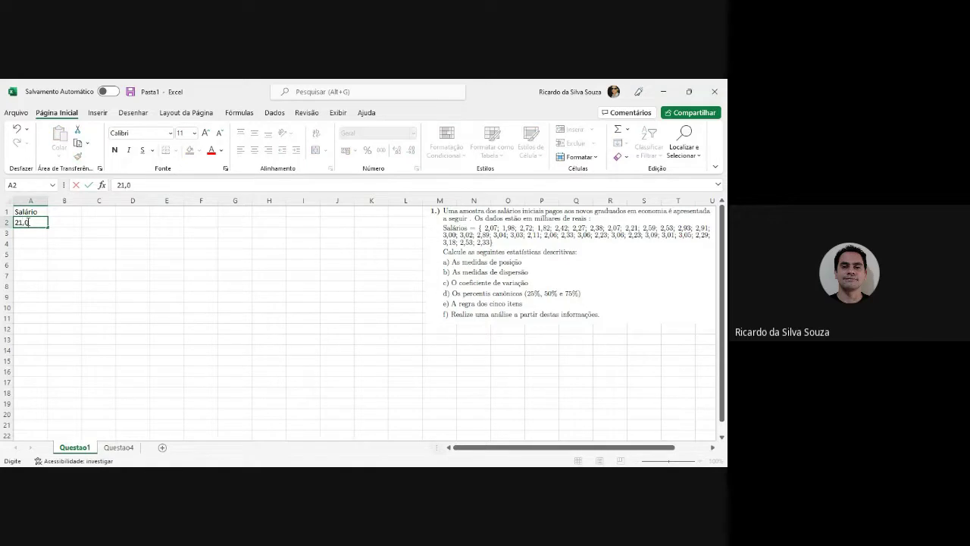
key(BackSpace)
key(BackSpace)
key(BackSpace)
text(,07)
key(Return)
text(2)
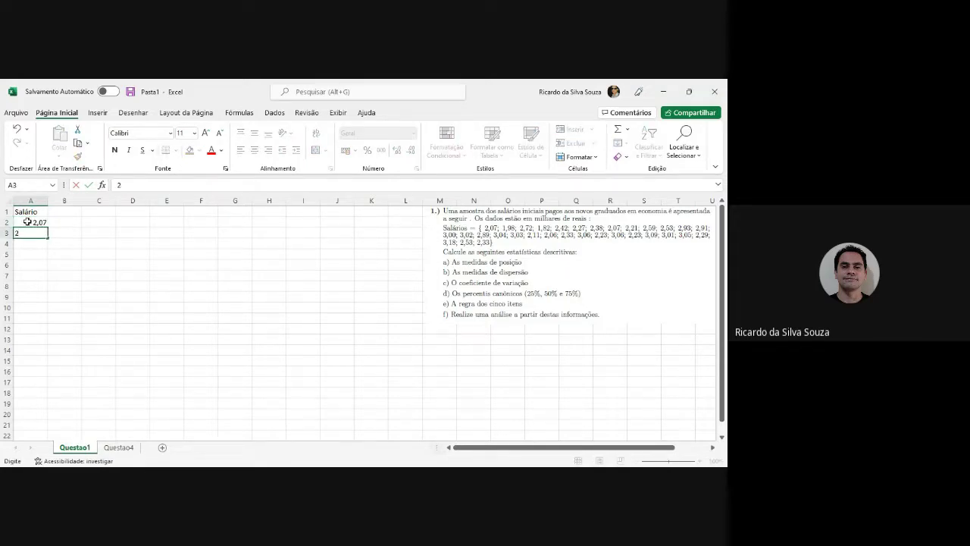
key(Return)
text(8)
key(Up)
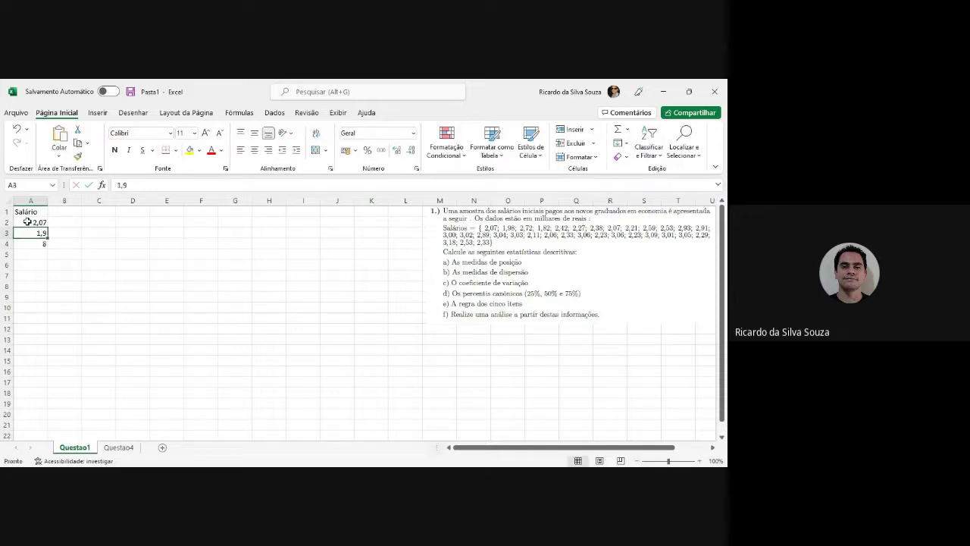
text(,98)
key(Return)
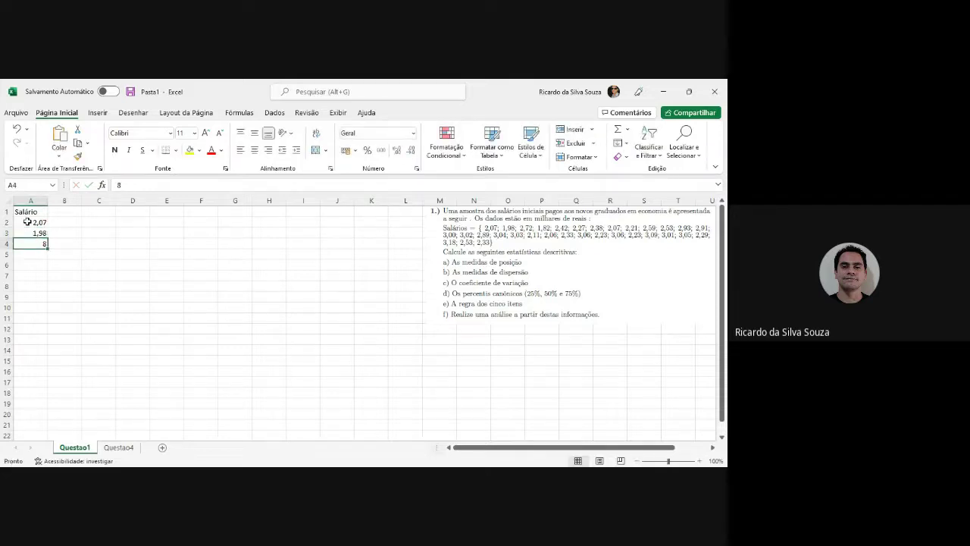
text(2,7)
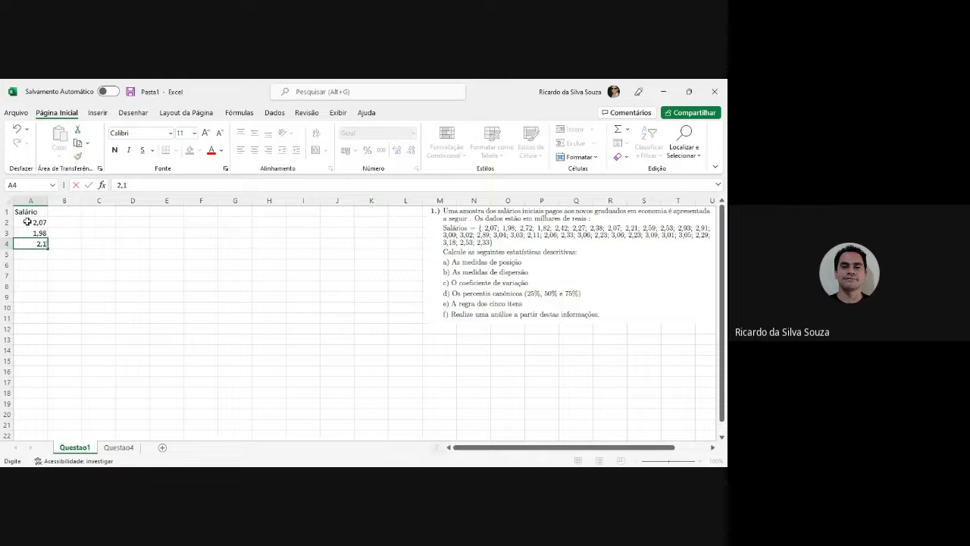
text(2)
key(Return)
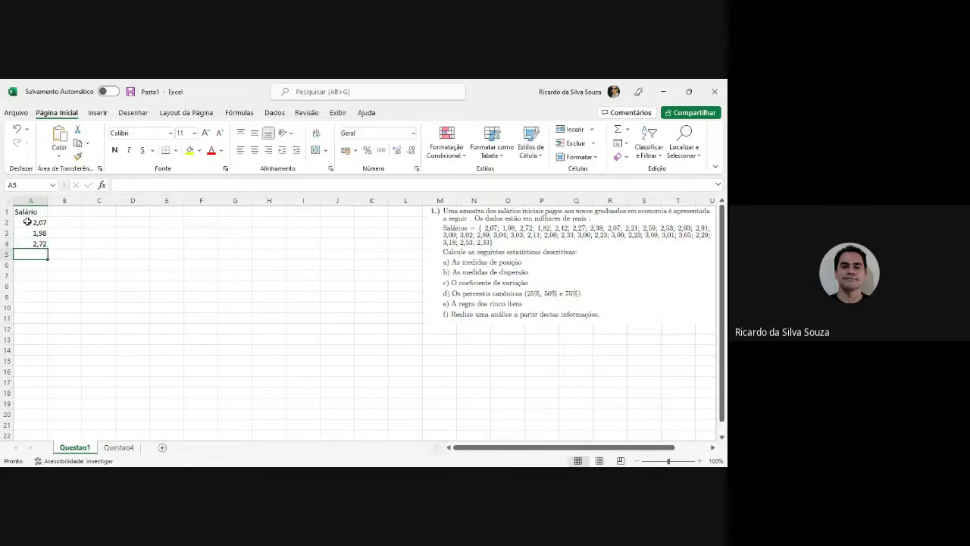
text(1,82)
key(Return)
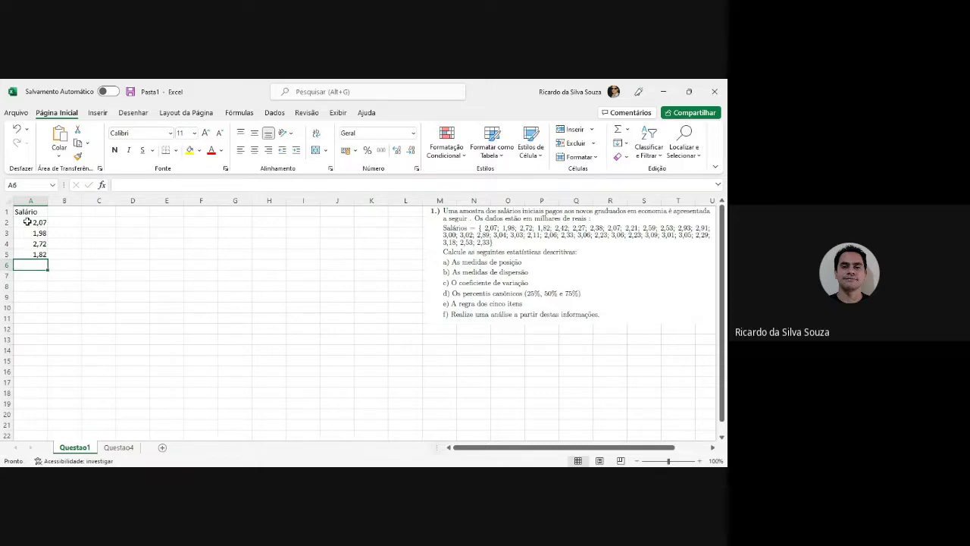
text(2,42)
key(Return)
text(2)
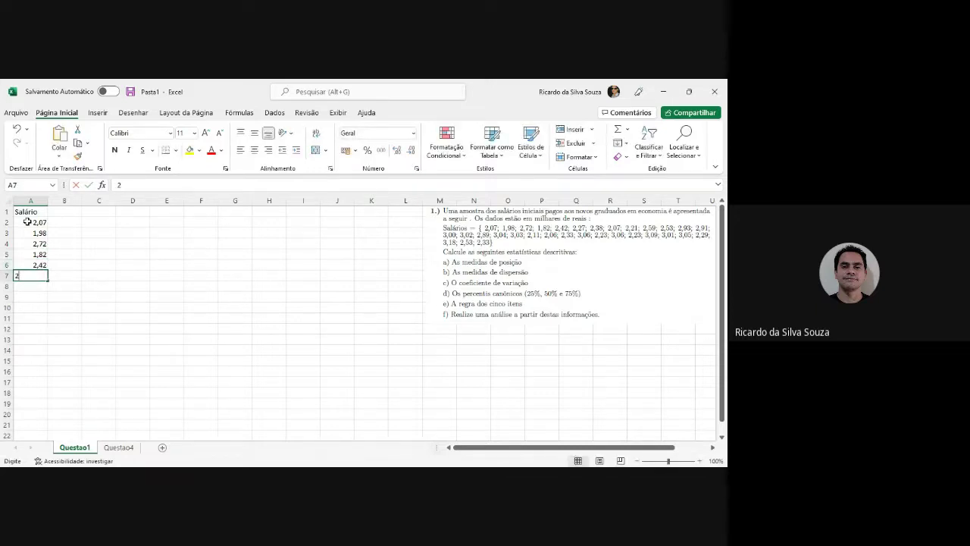
text(,27)
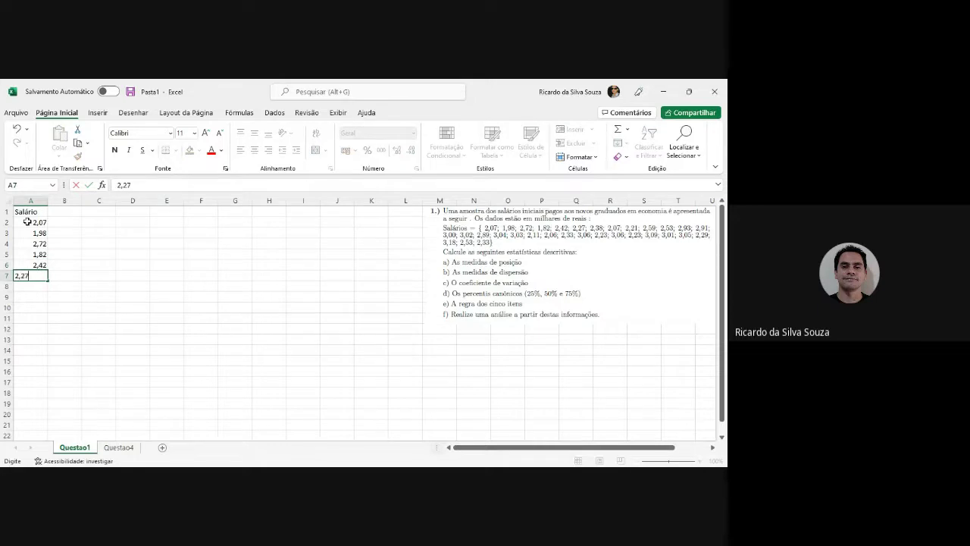
key(Return)
text(2,38)
key(Return)
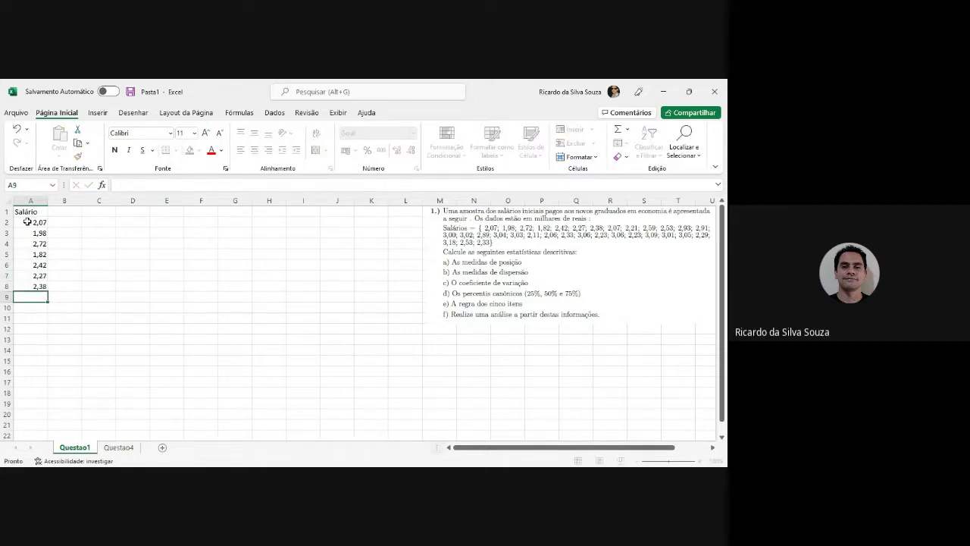
text(2,07)
key(Return)
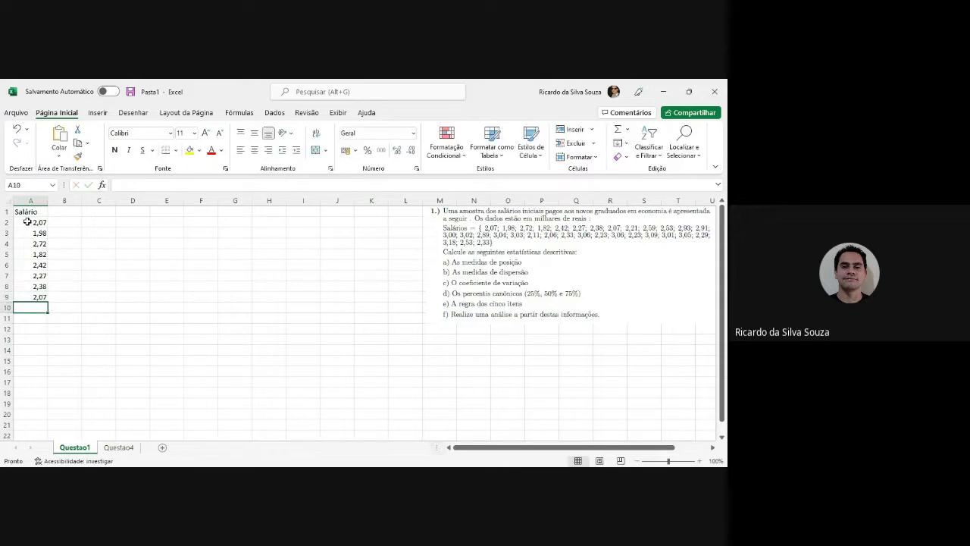
text(2,21)
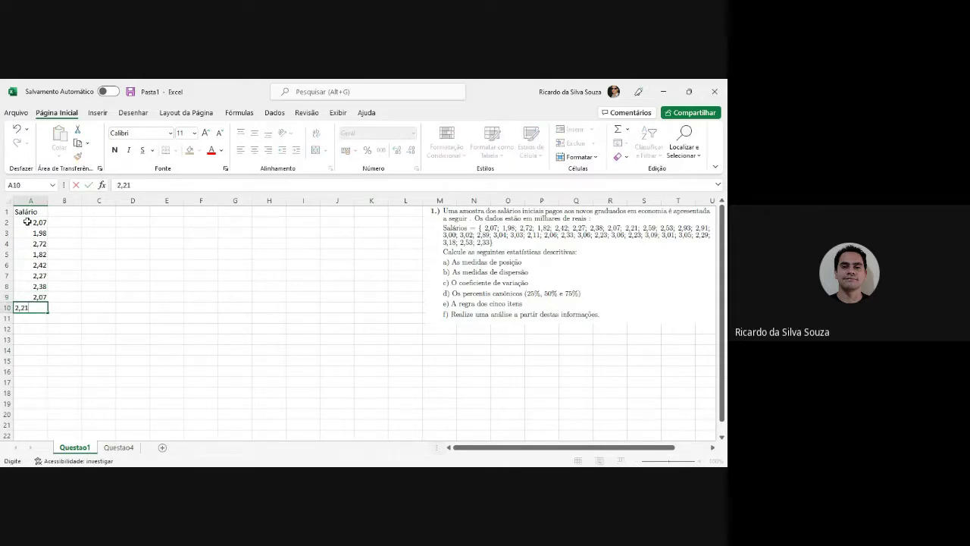
key(Return)
text(2,59)
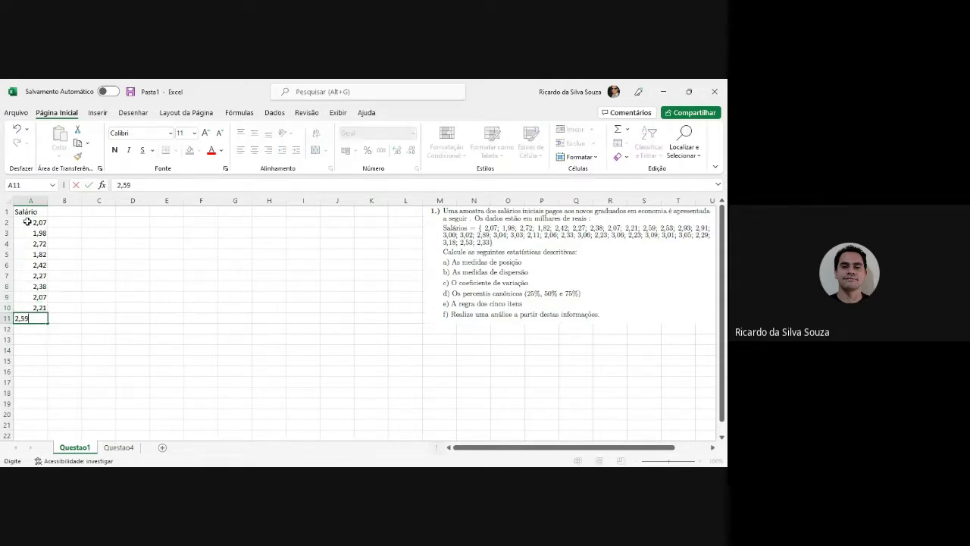
key(Return)
text(2,53)
key(Return)
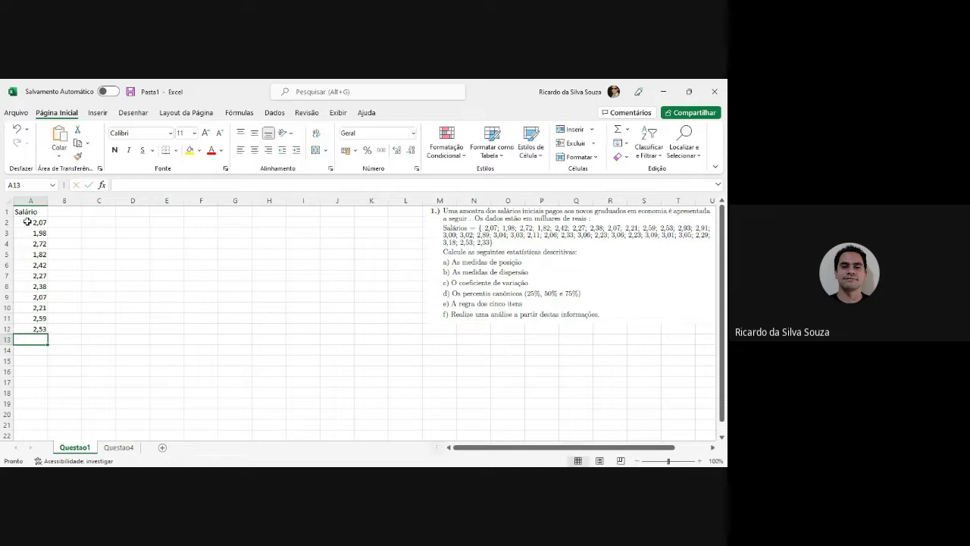
Enter salaries 2,93, 2,91, 3, 3,02, 2,89, 3,04, 3,03, 2,11, 2,06, 2,33, 3,06, 2,23 in A13:A24
text(2)
key(BackSpace)
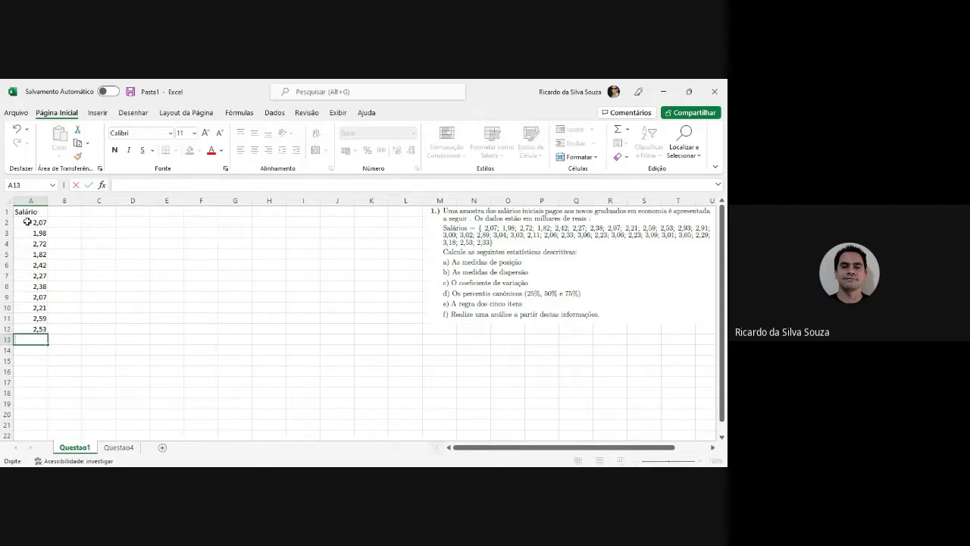
text(2,93)
key(Return)
text(2,9)
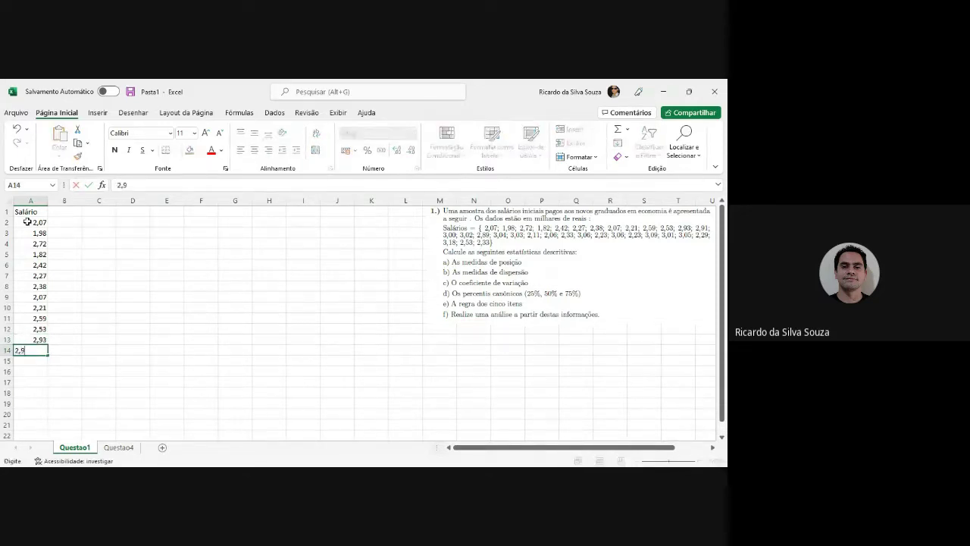
text(1)
key(Return)
text(3)
key(Return)
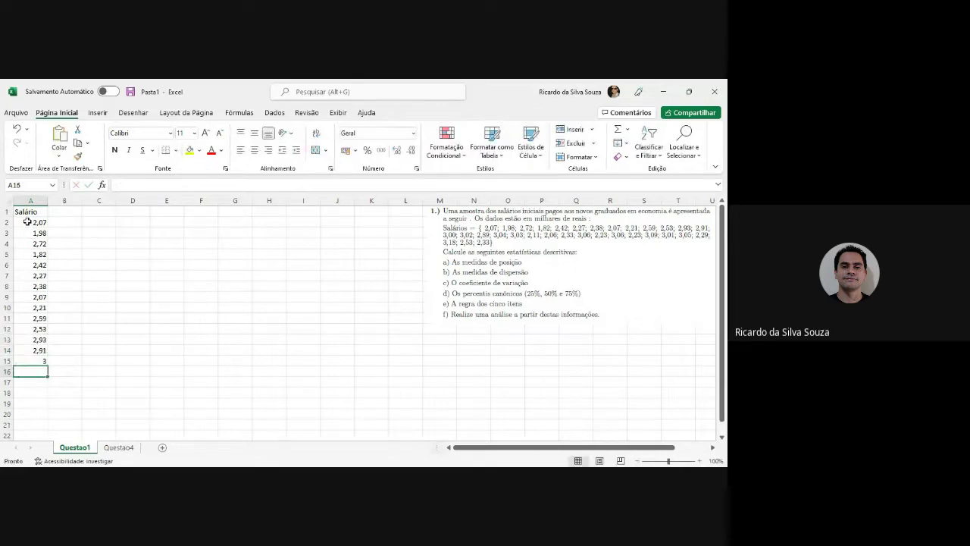
text(3,02)
key(Return)
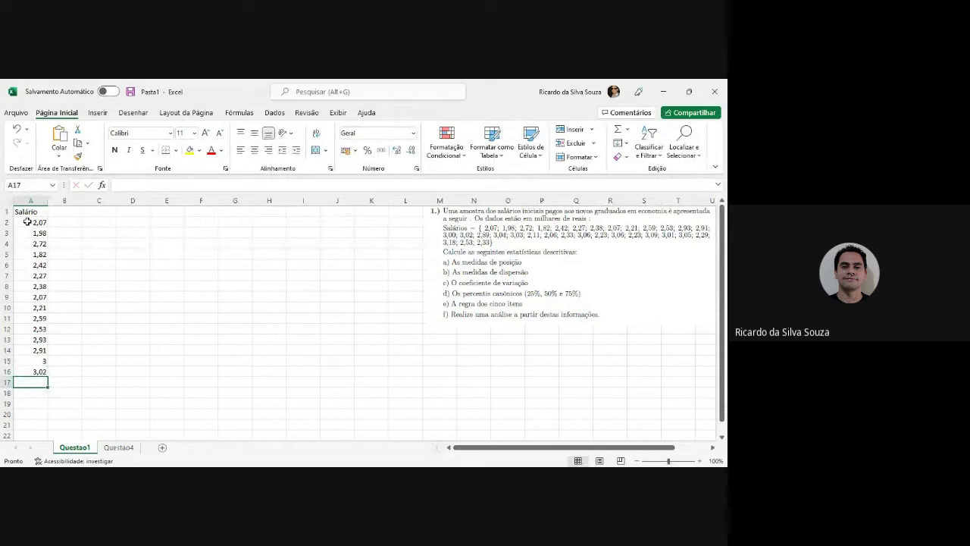
text(2,89)
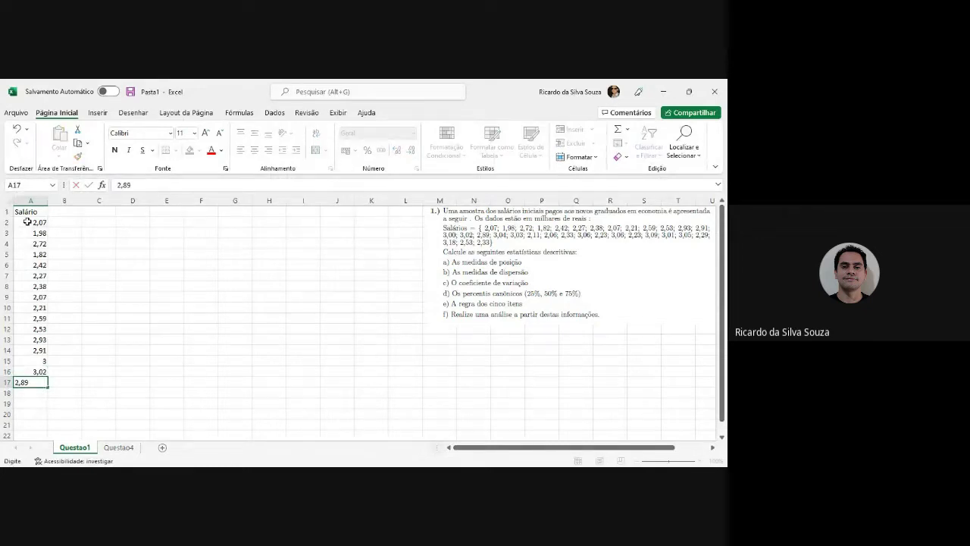
key(Return)
text(3,04)
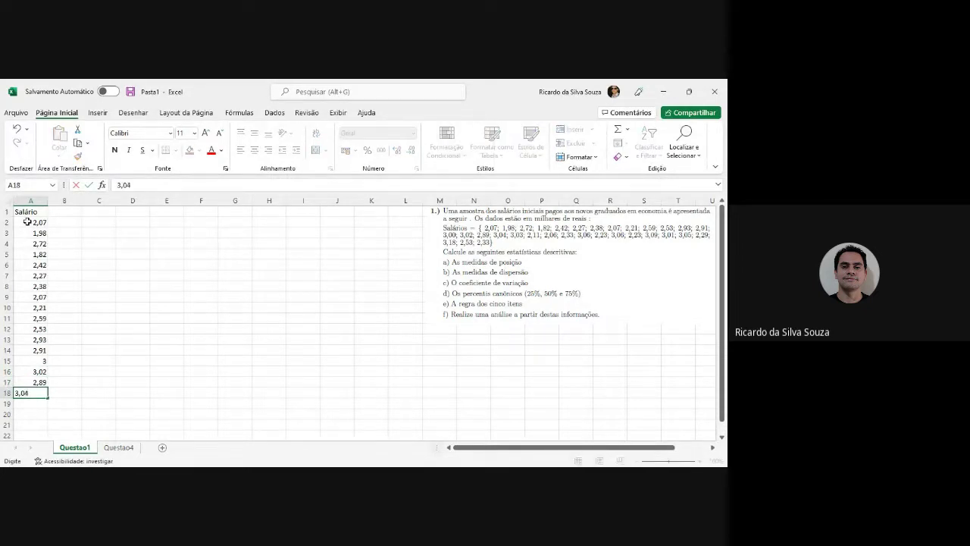
key(Return)
text(3,03)
key(Return)
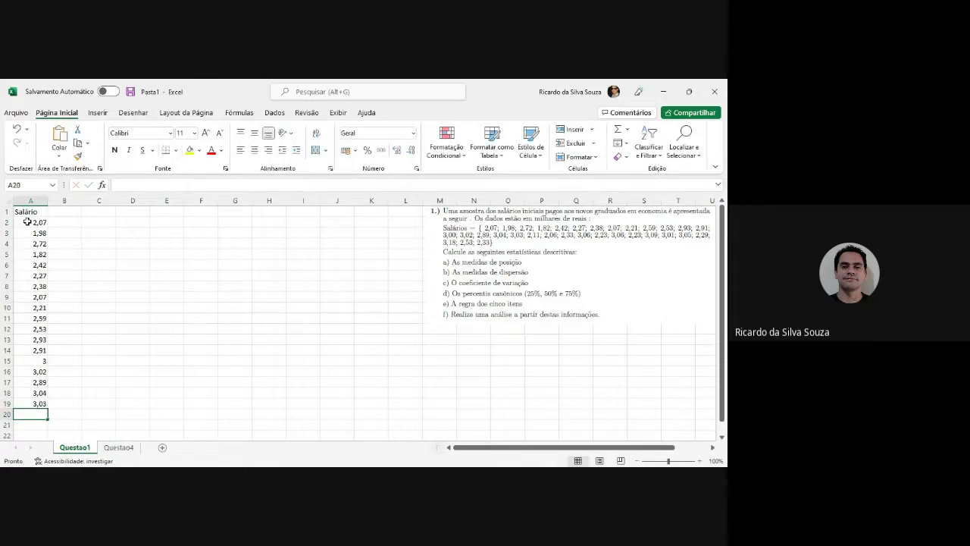
text(2,11)
key(Return)
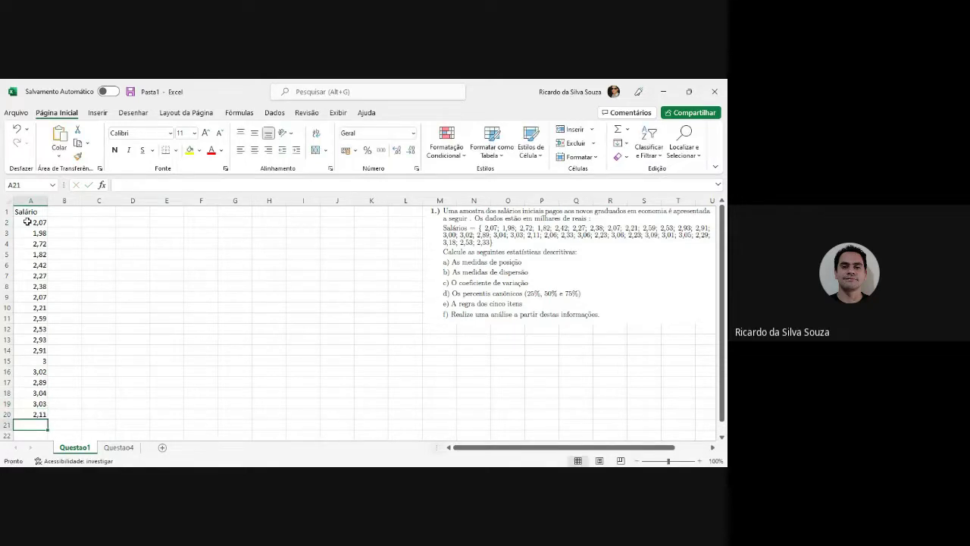
text(2,06)
key(Return)
text(2,33)
key(Return)
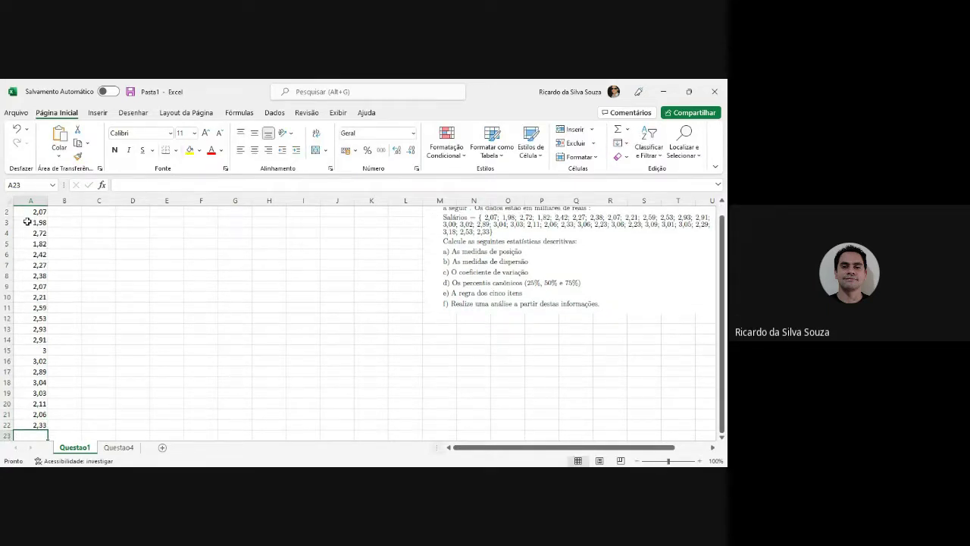
text(3)
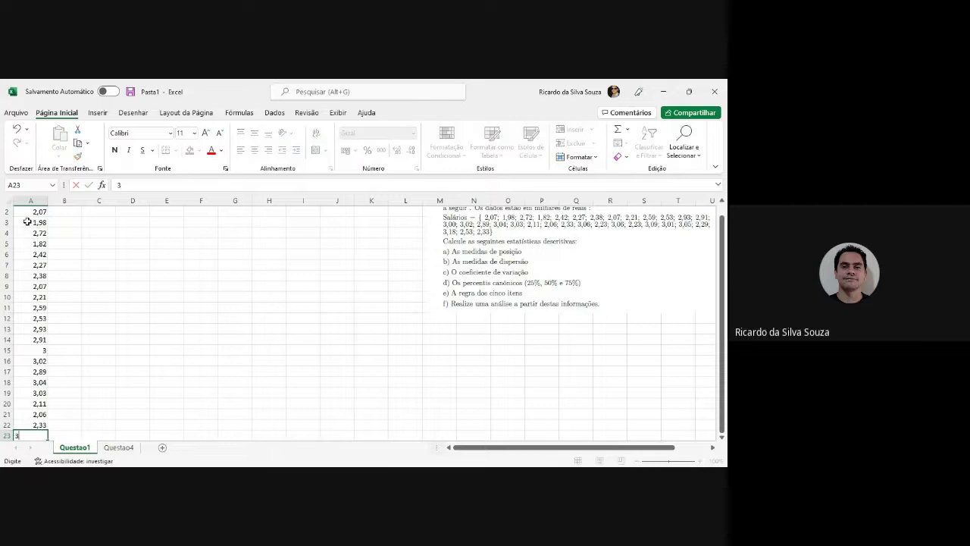
text(,06)
key(Return)
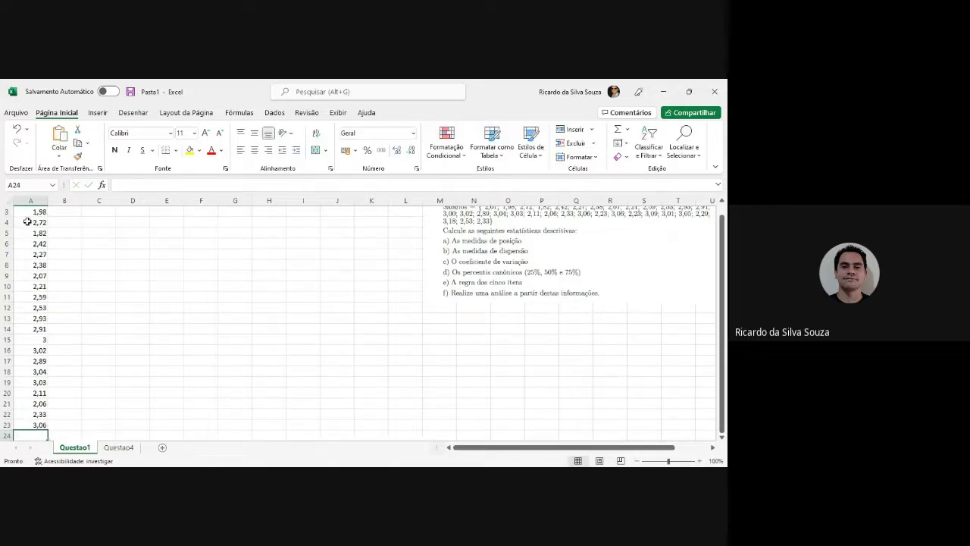
text(,2,2)
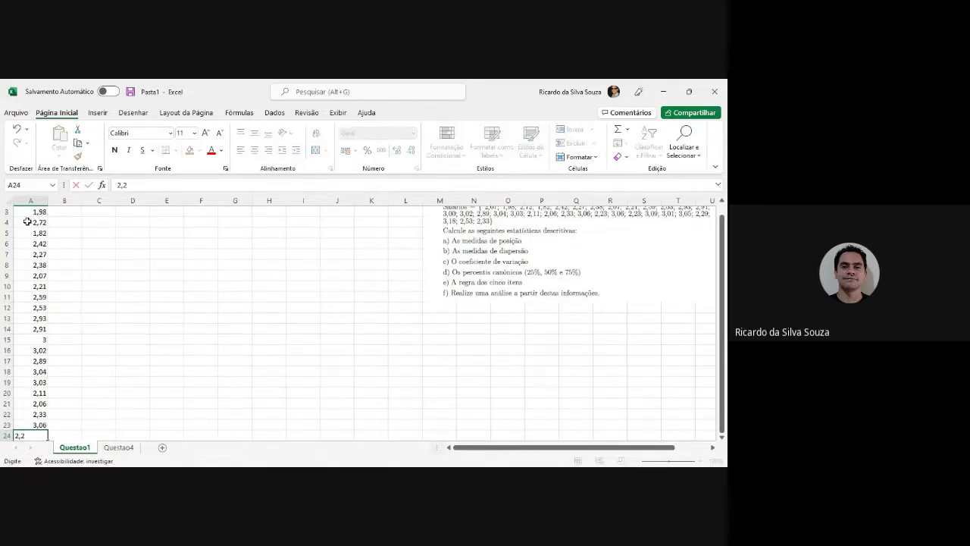
text(3)
key(Return)
Enter nine more salaries in C3:C11: 3,06, 2,23, 3,09, 3,01, 3,05, 2,29, 3,18, 2,53, 2,33
key(Up)
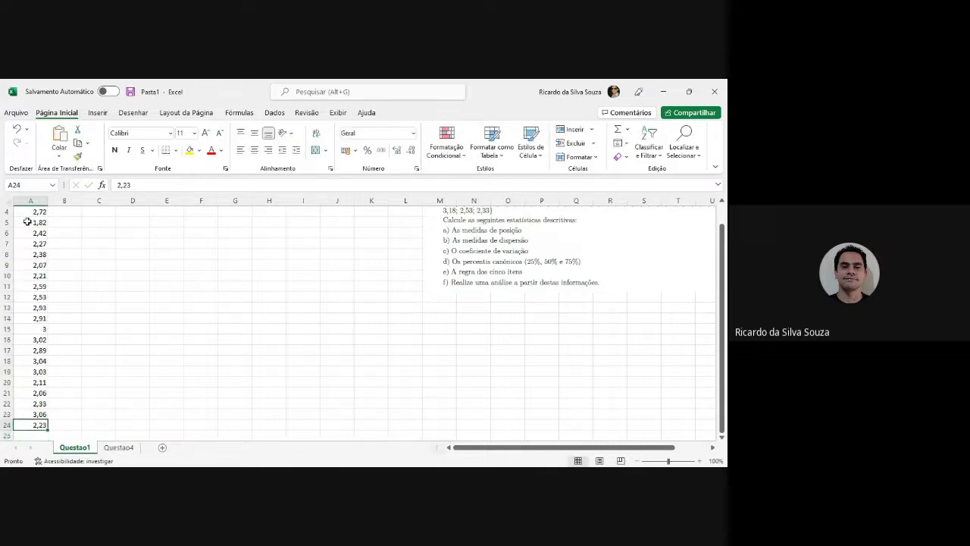
key(Up)
key(Up)
key(Up)
key(Up)
key(Up)
key(Up)
key(Up)
key(Up)
key(Up)
key(Right)
key(Right)
key(Down)
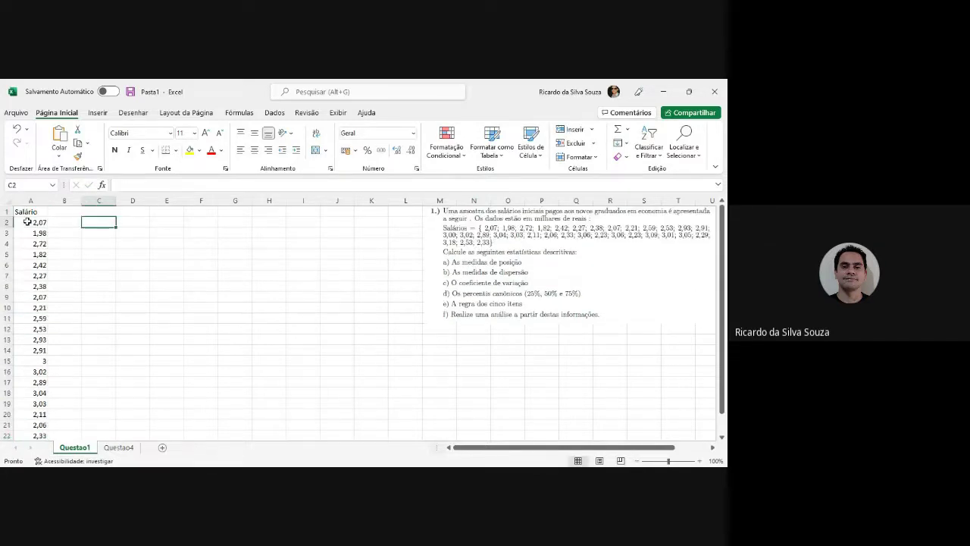
key(Down)
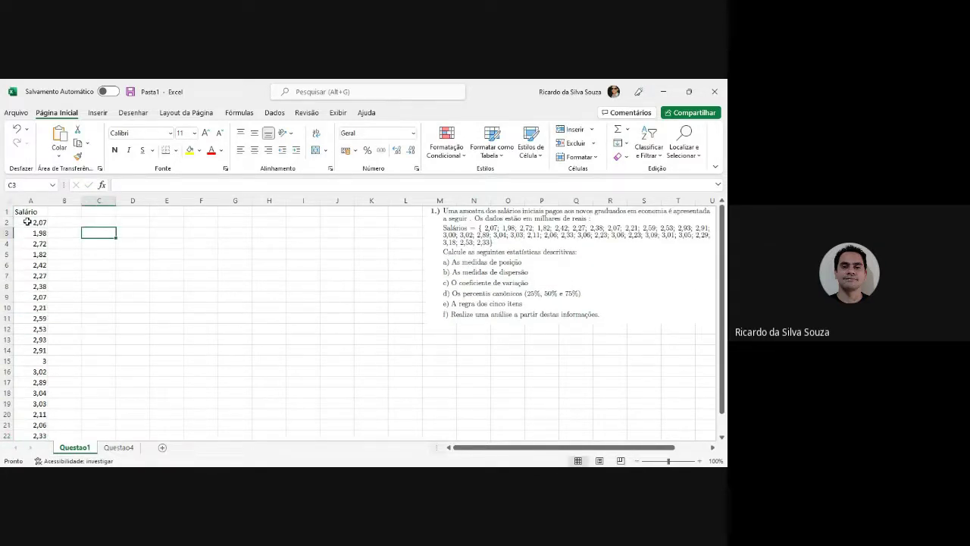
text(3,0)
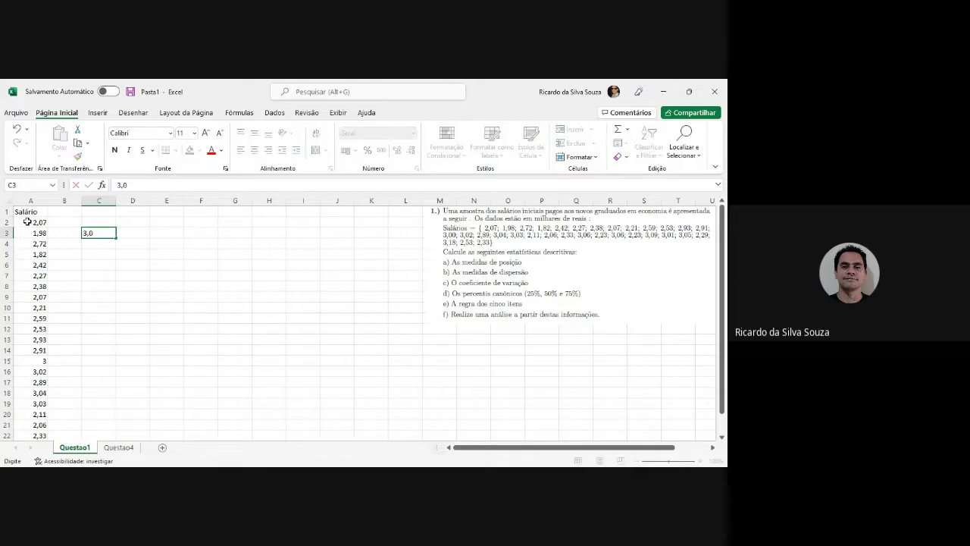
text(6)
key(Return)
text(2,23)
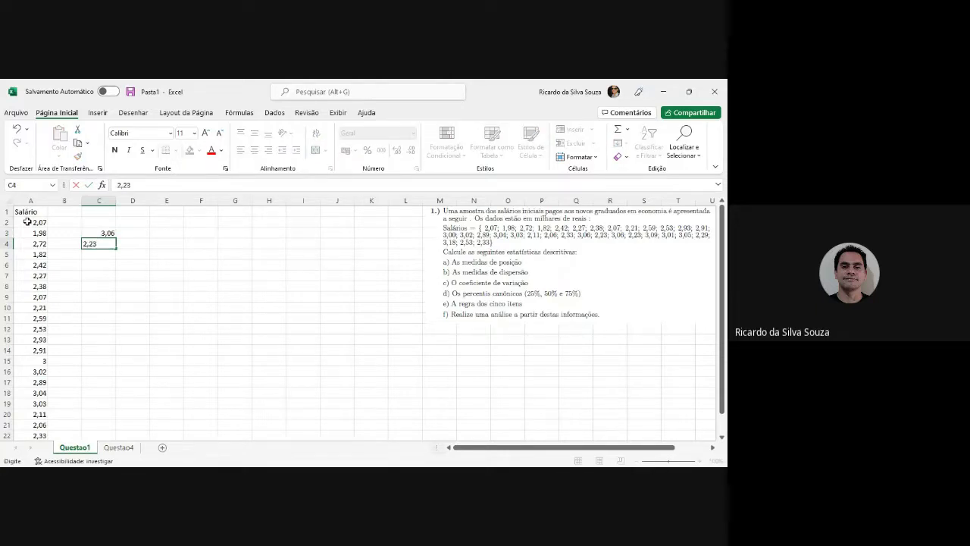
key(Return)
text(3,09)
key(Return)
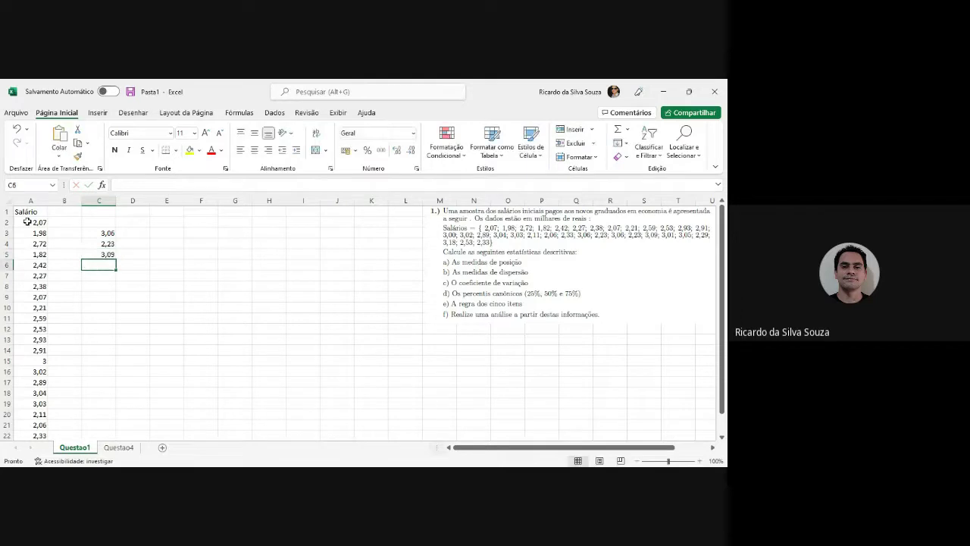
text(3,01)
key(Return)
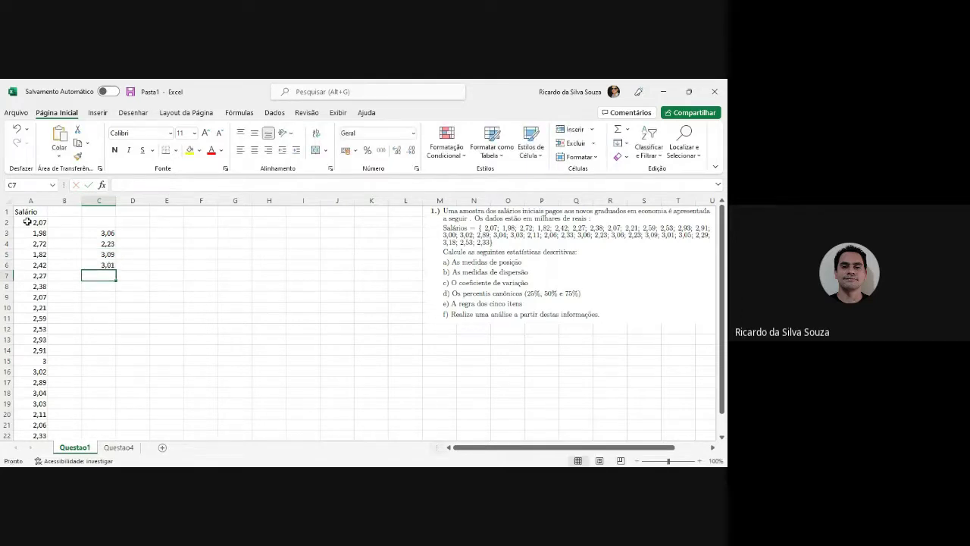
text(3,05)
key(Return)
text(,2)
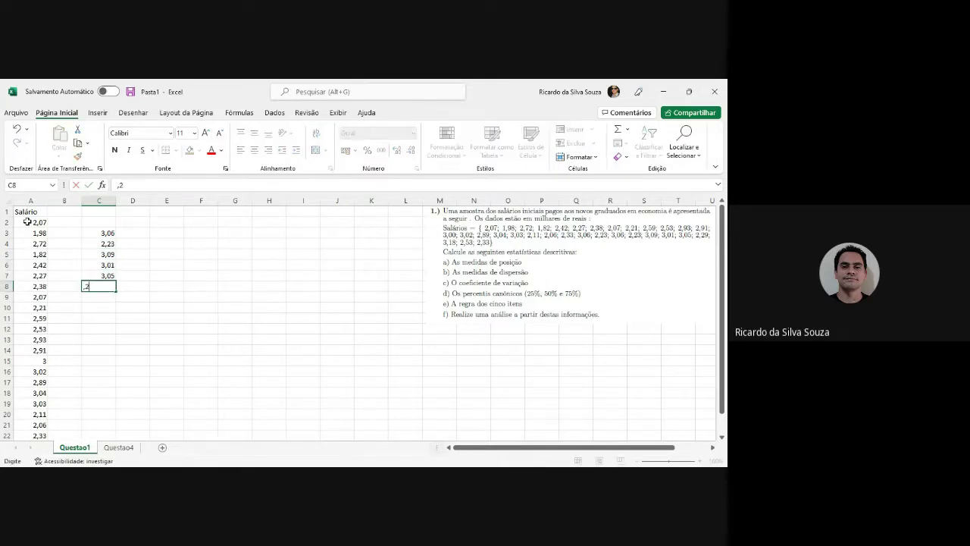
key(BackSpace)
key(BackSpace)
text(2,29)
key(Return)
text(3,1)
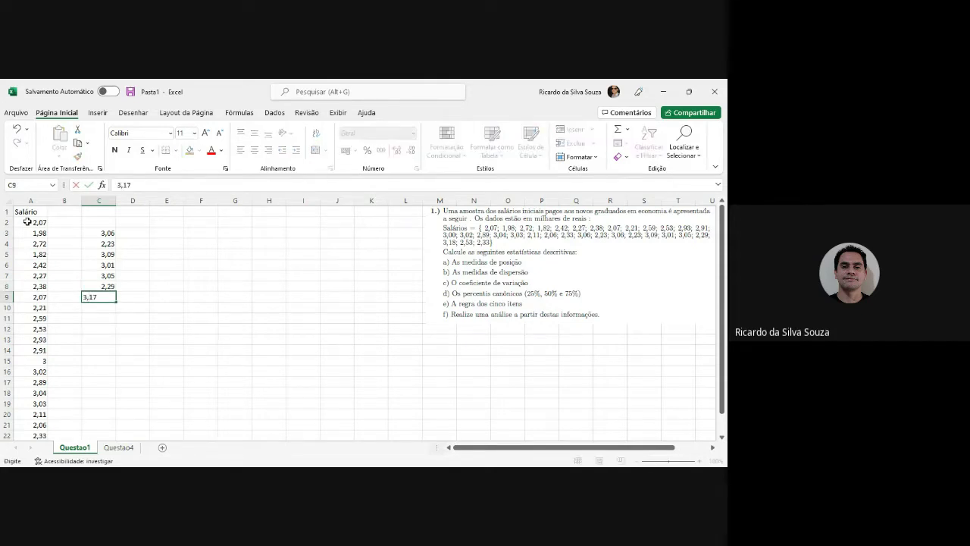
text(8)
key(Return)
text(2,)
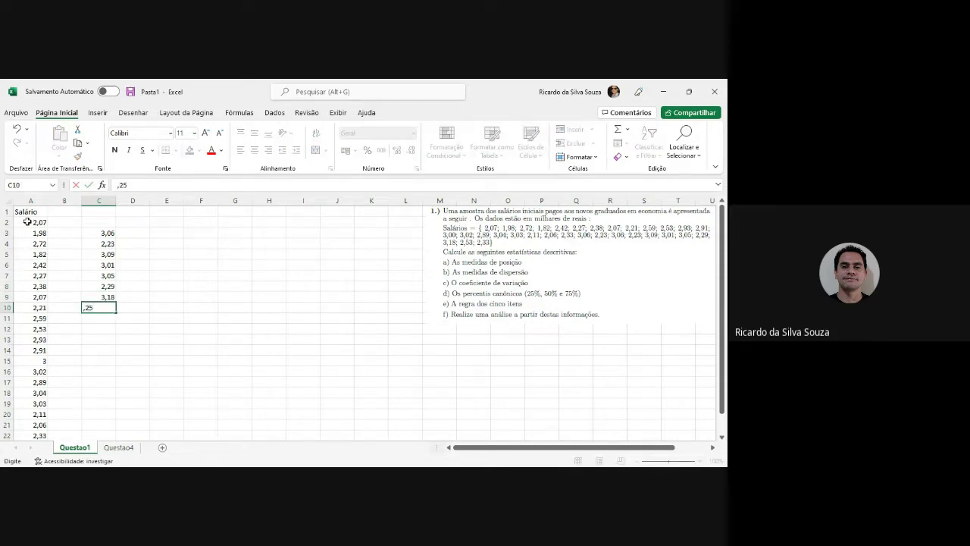
key(BackSpace)
key(BackSpace)
text(2,53)
key(Return)
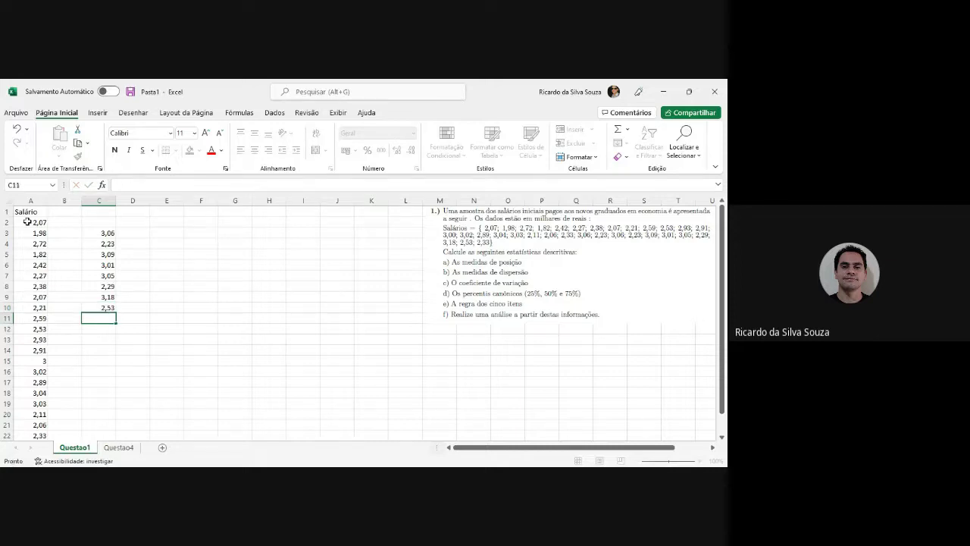
text(2,33)
key(ctrl+Return)
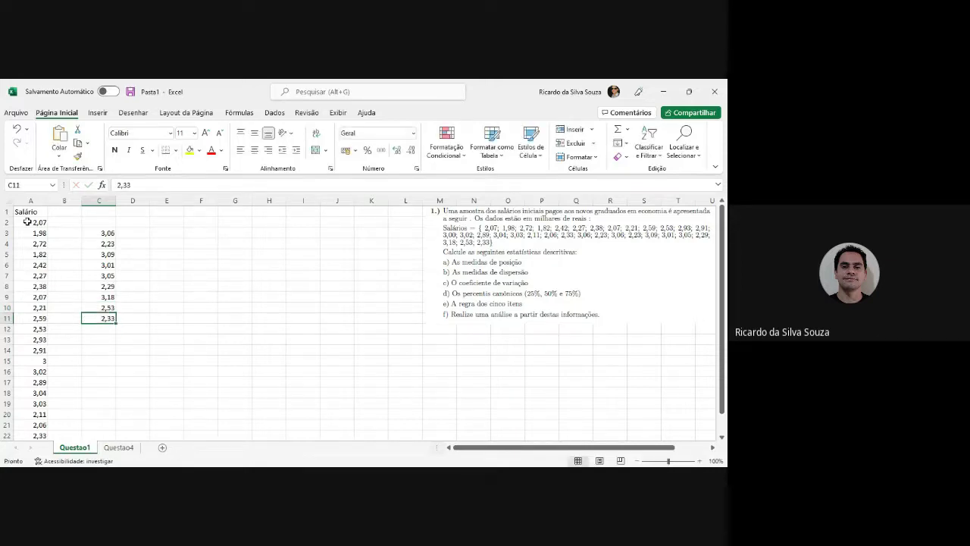
Copy C3:C11 and paste the values below the salary data into A25:A33
key(ctrl+shift+Up)
key(ctrl+c)
click(27, 222)
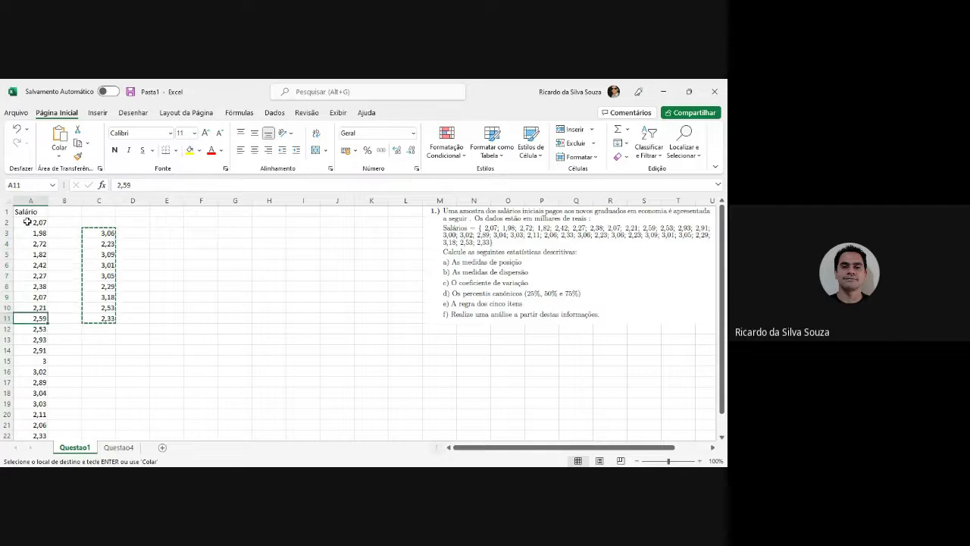
key(ctrl+Down)
key(ctrl+Down)
key(ctrl+Up)
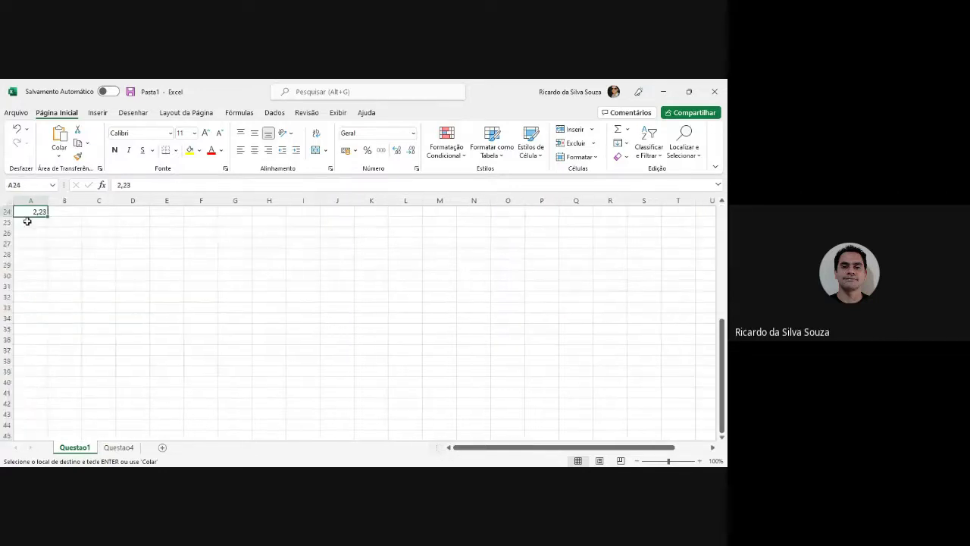
click(28, 222)
key(Return)
click(27, 222)
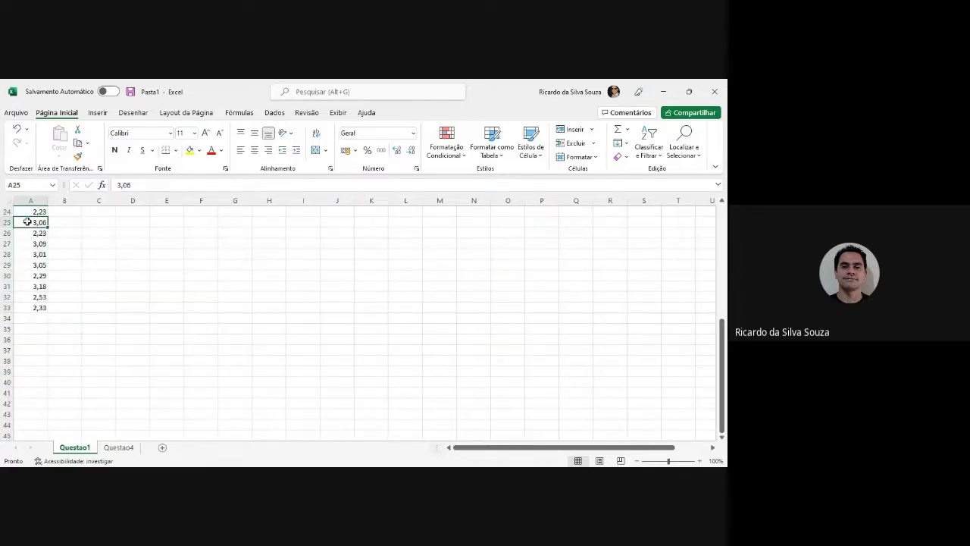
key(ctrl+Home)
key(Right)
key(Right)
key(Right)
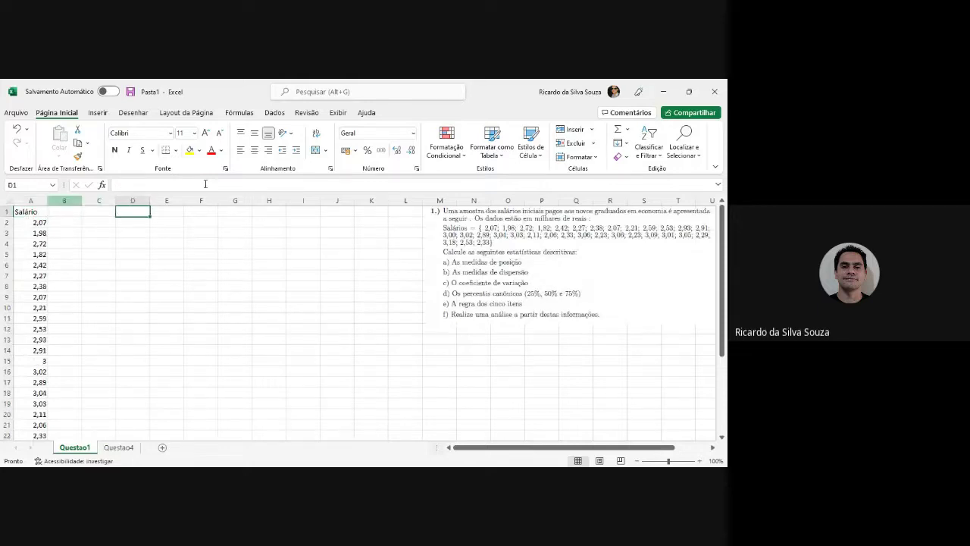
Drag the exercise image left and down beside the salary column, around rows 23–32
drag(600, 263, 302, 438)
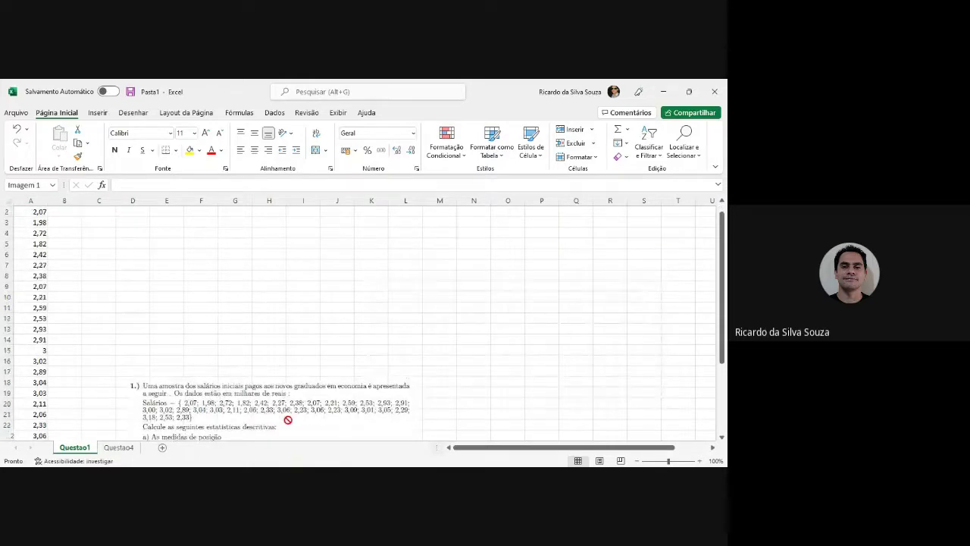
drag(440, 323, 429, 306)
mouse_move(339, 382)
mouse_down()
mouse_move(324, 427)
mouse_move(322, 371)
mouse_up()
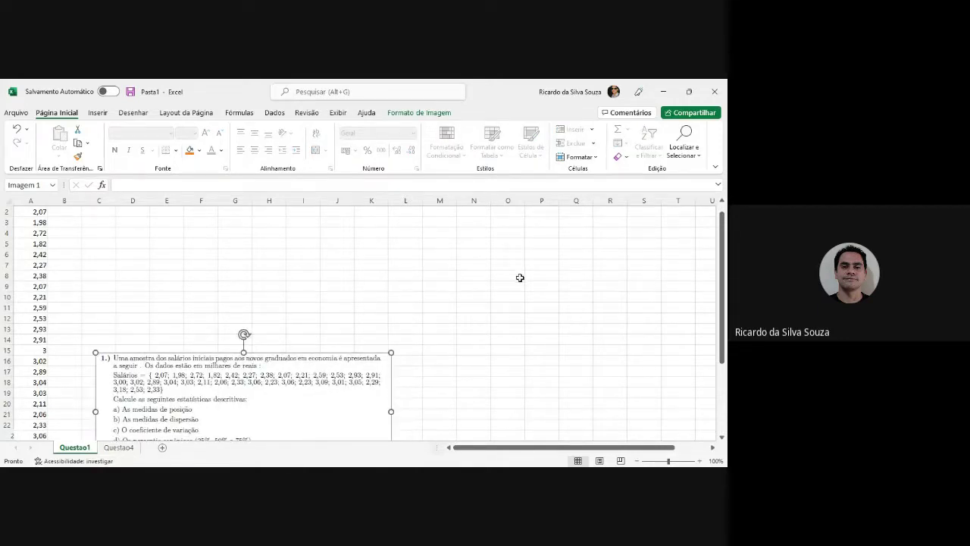
scroll(724, 391, down, 1)
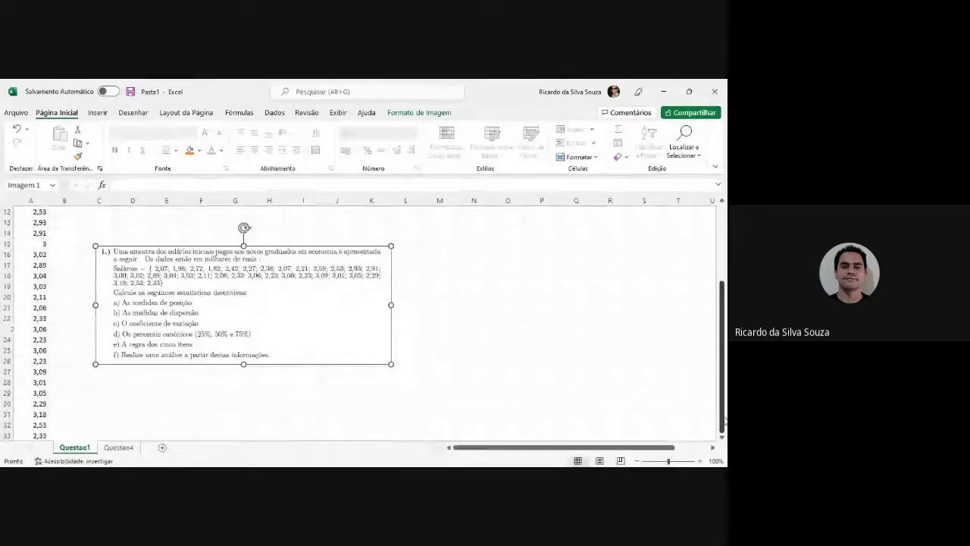
click(592, 417)
mouse_move(336, 316)
mouse_down()
mouse_move(318, 401)
mouse_move(309, 389)
mouse_up()
drag(721, 358, 722, 358)
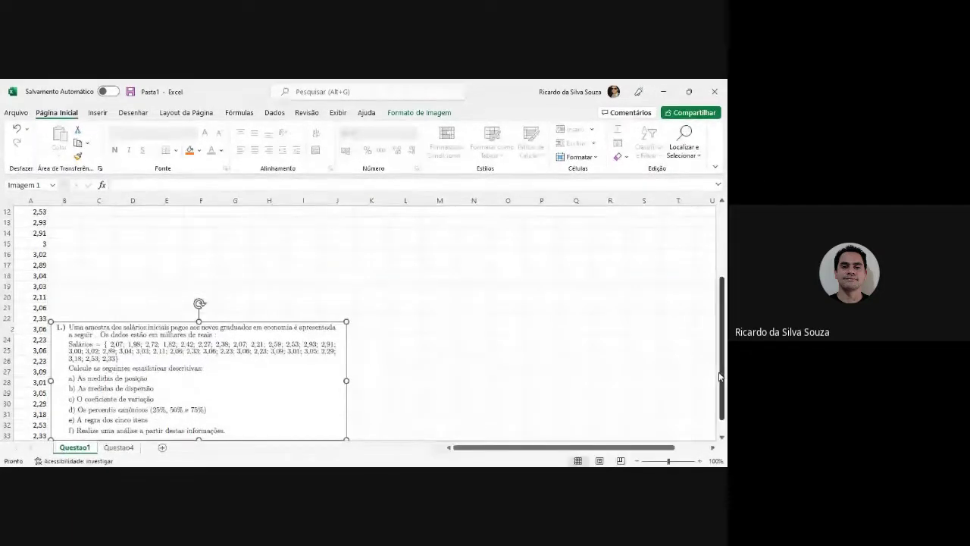
Select cell B35 below the salary data for the results label
click(174, 273)
key(Left)
key(Left)
key(Left)
key(Left)
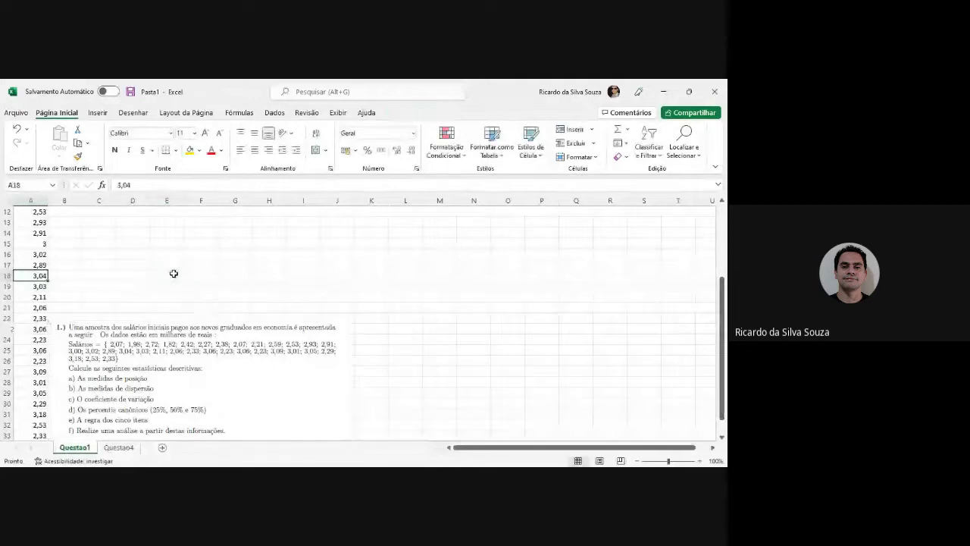
key(ctrl+Down)
key(Down)
key(Down)
key(Down)
key(Down)
key(Up)
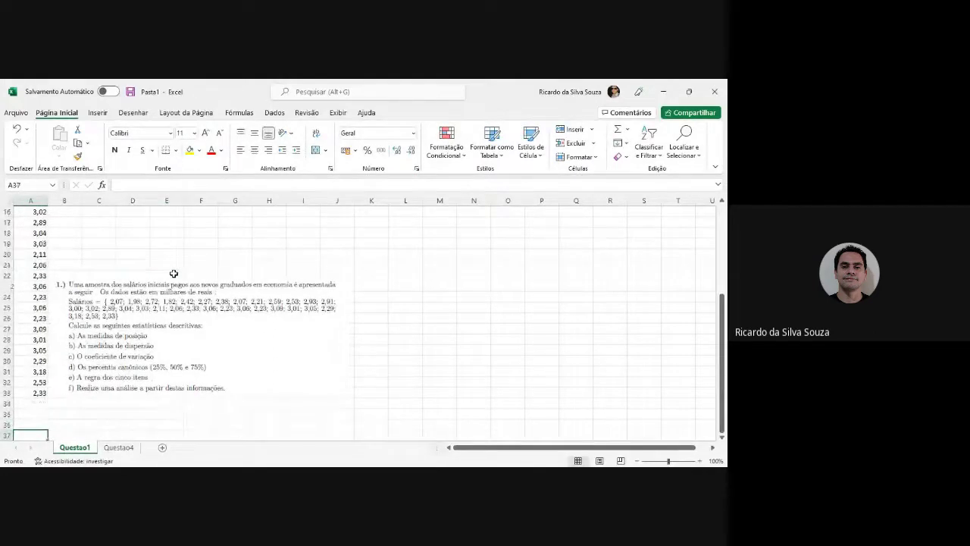
key(Up)
key(Right)
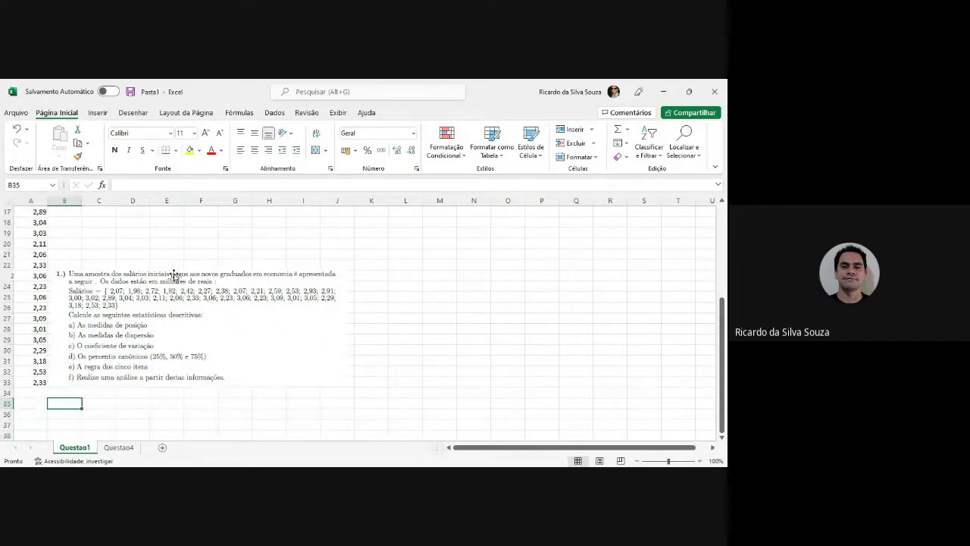
Type the label 'a) Média, Mediana e Moda' in B35
text(a) Méd)
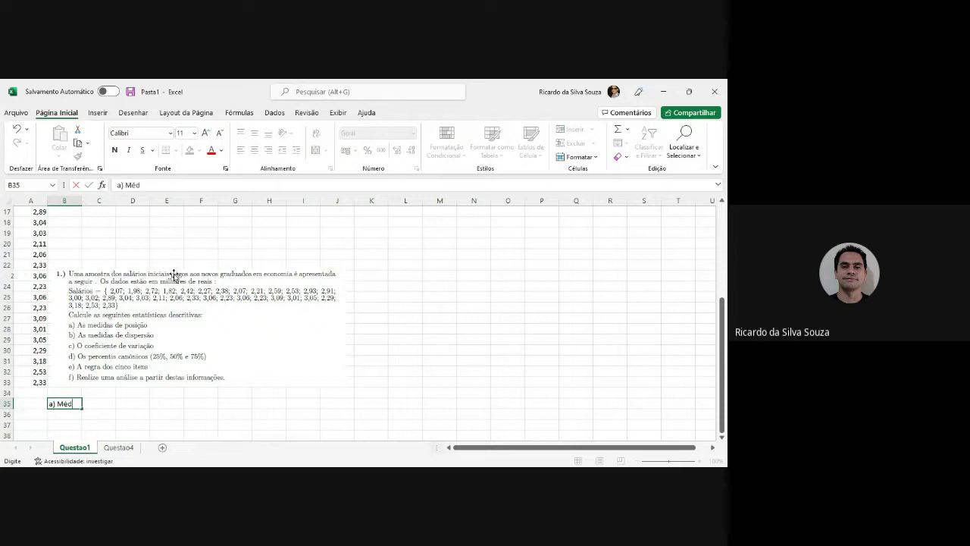
text(ia, Mediana)
text( e Moda)
key(Return)
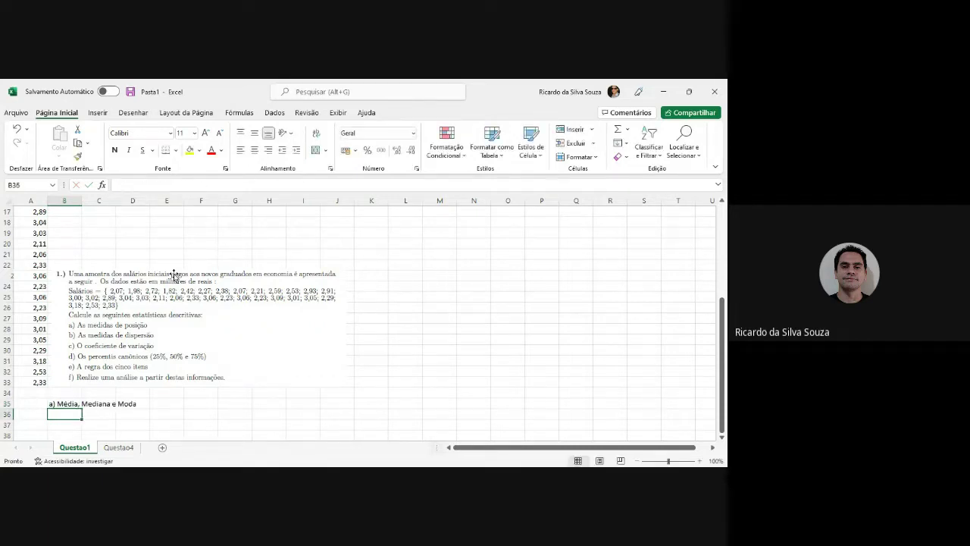
key(Up)
key(Left)
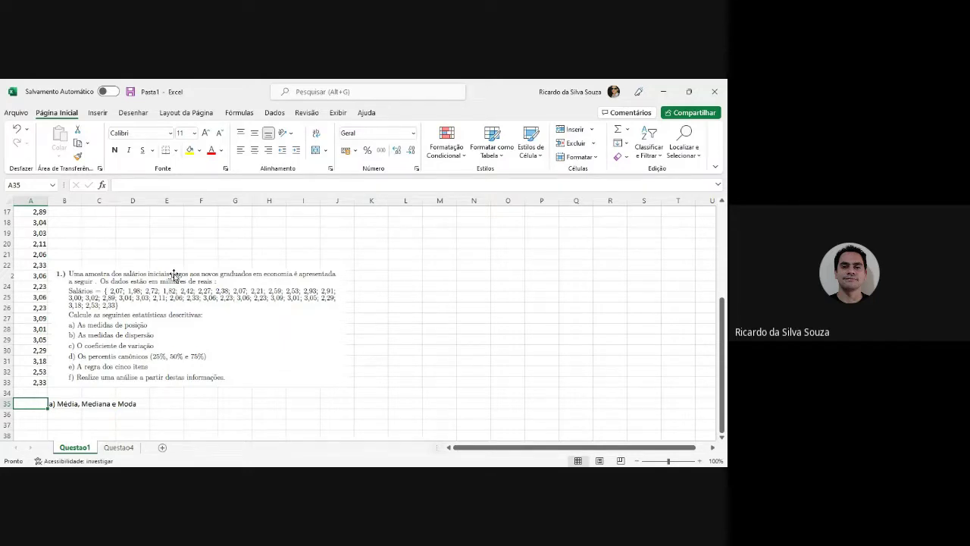
Enter =MÉDIA(A2:A33) in A35, giving a mean of 2,57625
text(=m)
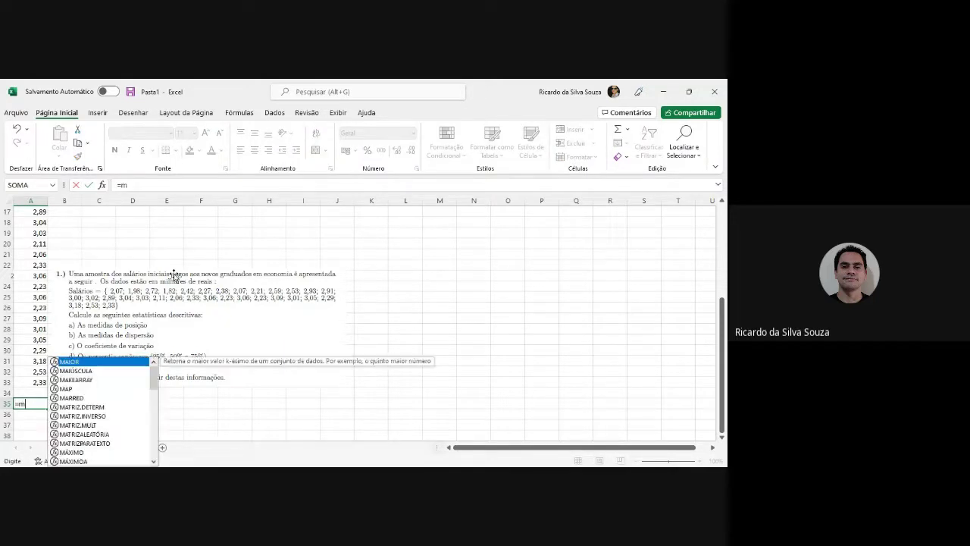
text(édia()
key(Up)
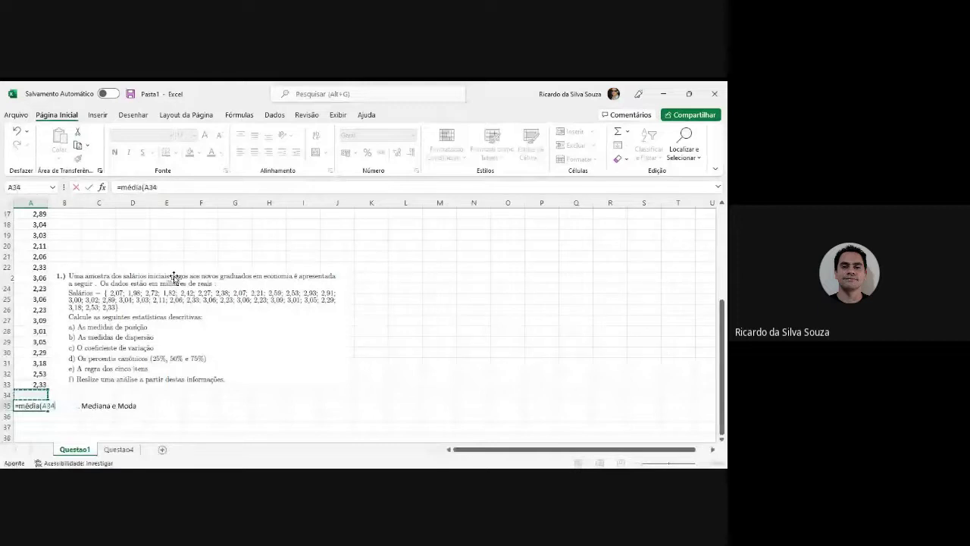
key(Up)
key(ctrl+shift+Up)
key(shift+Down)
key(Return)
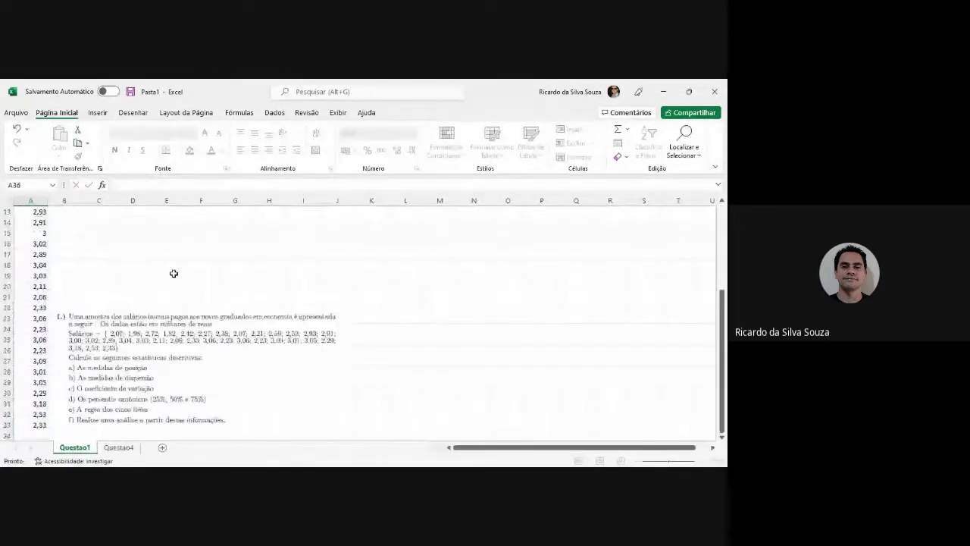
key(Up)
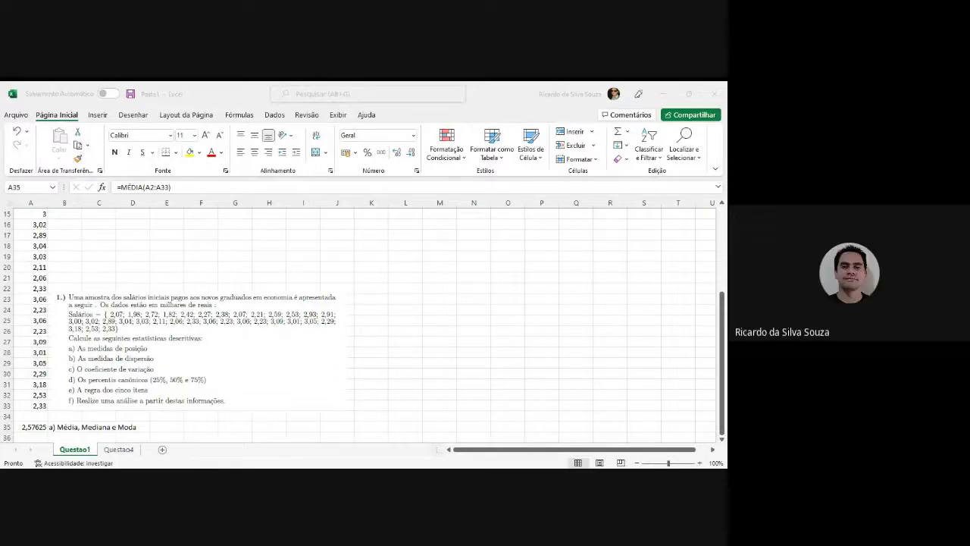
key(alt+Tab)
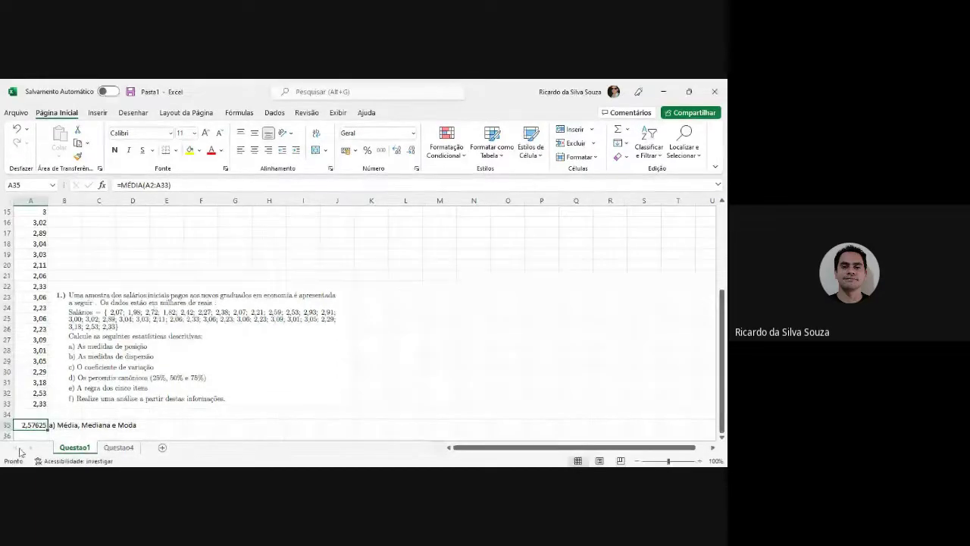
Replace the combined label in B35 with Média
click(29, 436)
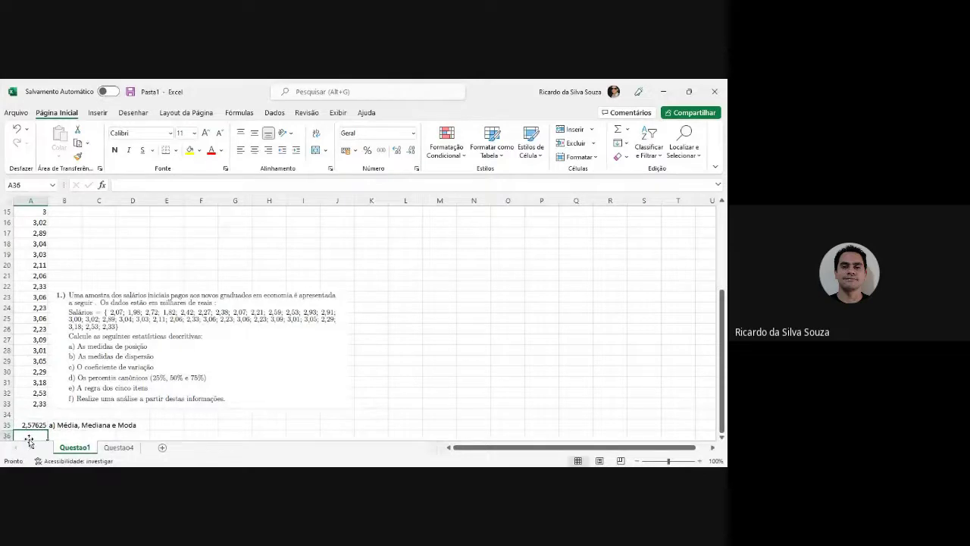
key(Up)
key(Down)
key(Up)
key(Right)
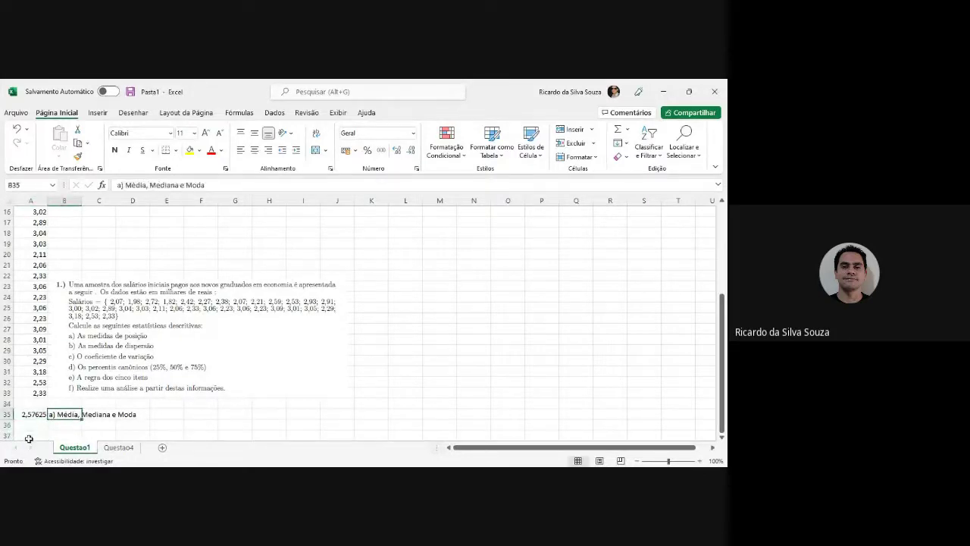
key(Right)
key(Left)
key(Delete)
text(Média)
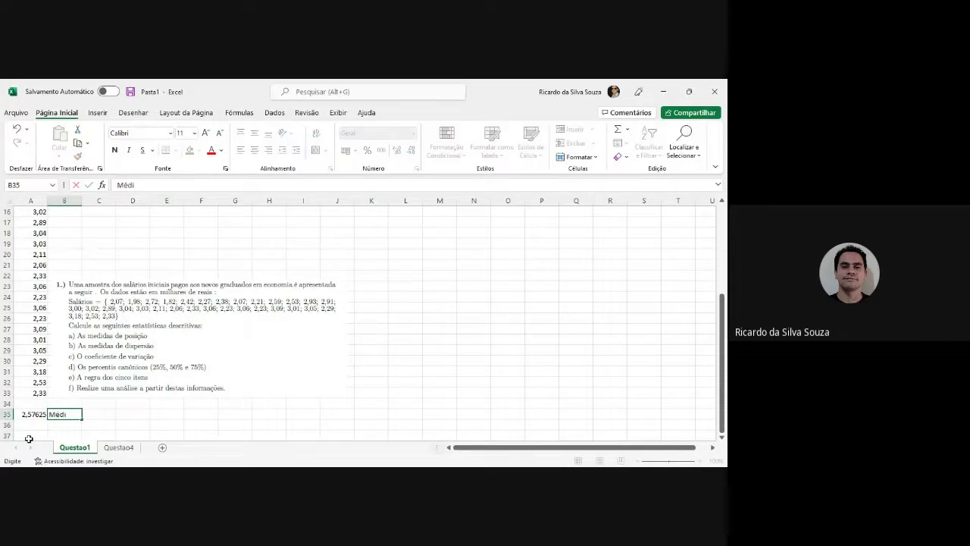
key(Return)
Label B36 Mediana and enter =MED(A2:A33) in A36, giving the median 2,53
text(Mediana)
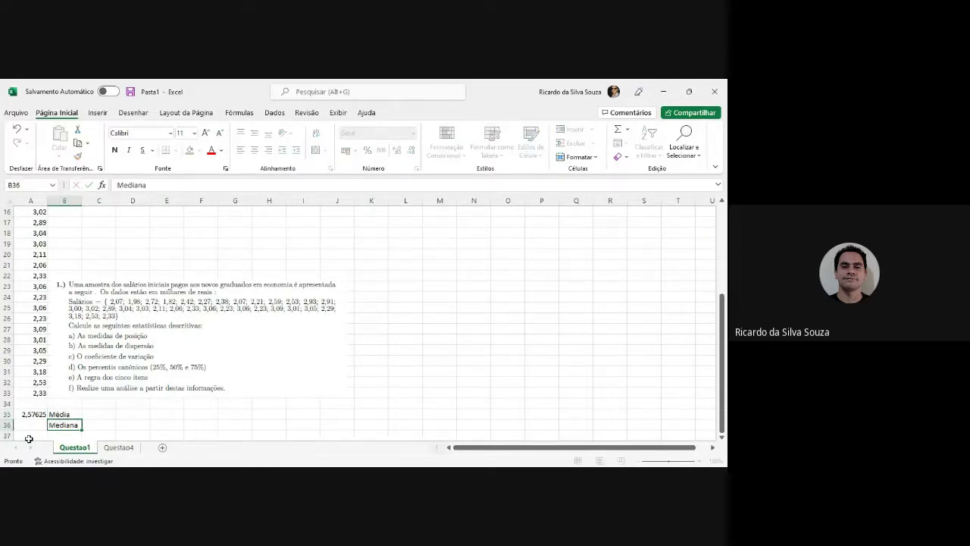
key(Left)
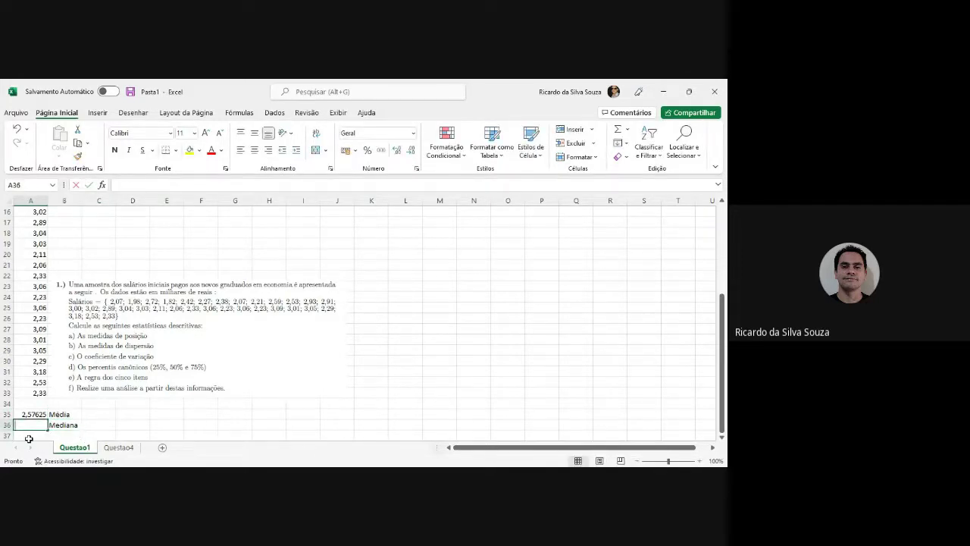
text(=med()
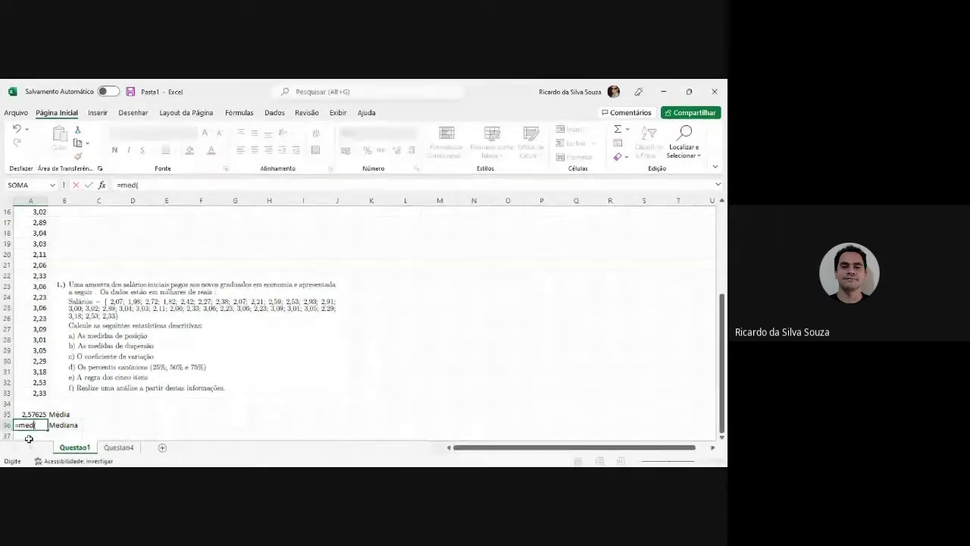
key(BackSpace)
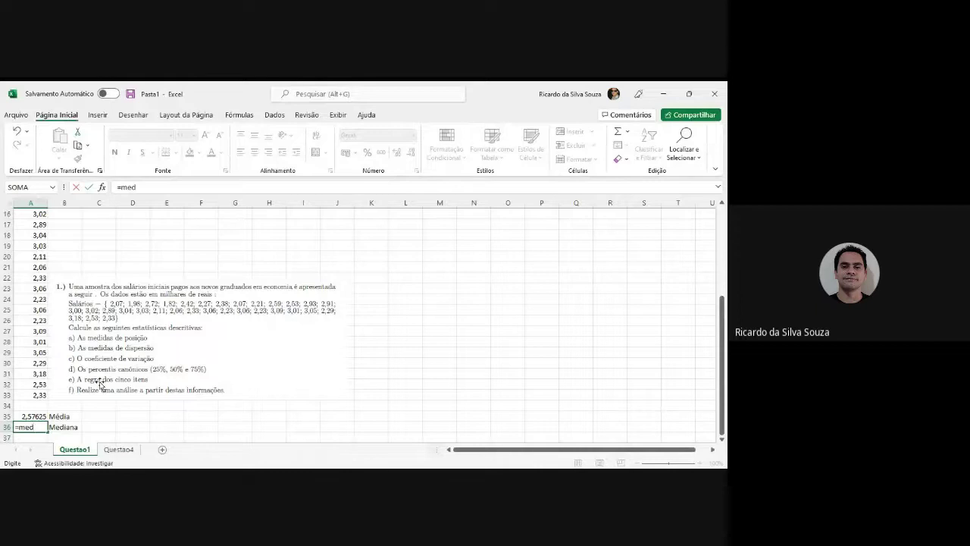
key(Up)
key(Up)
key(Up)
key(ctrl+shift+Up)
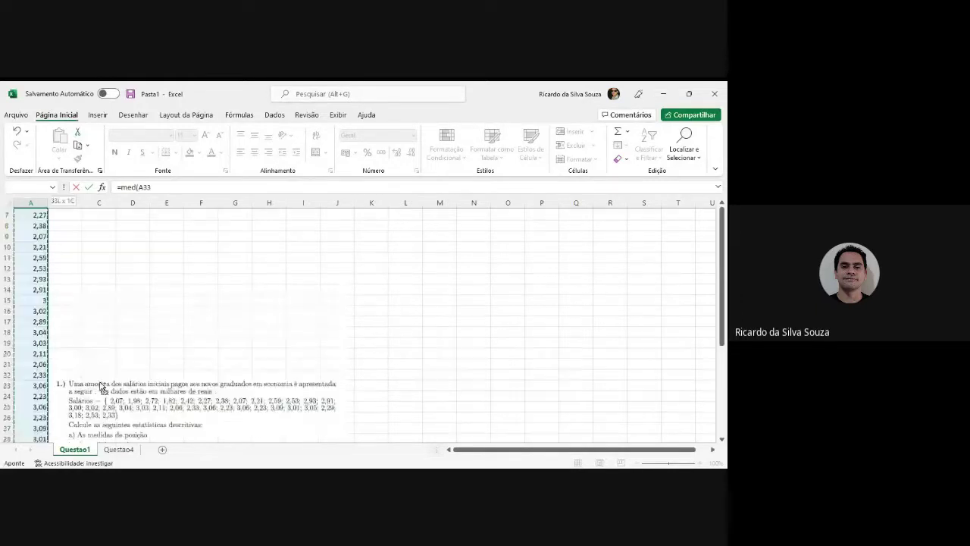
key(shift+Down)
key(Return)
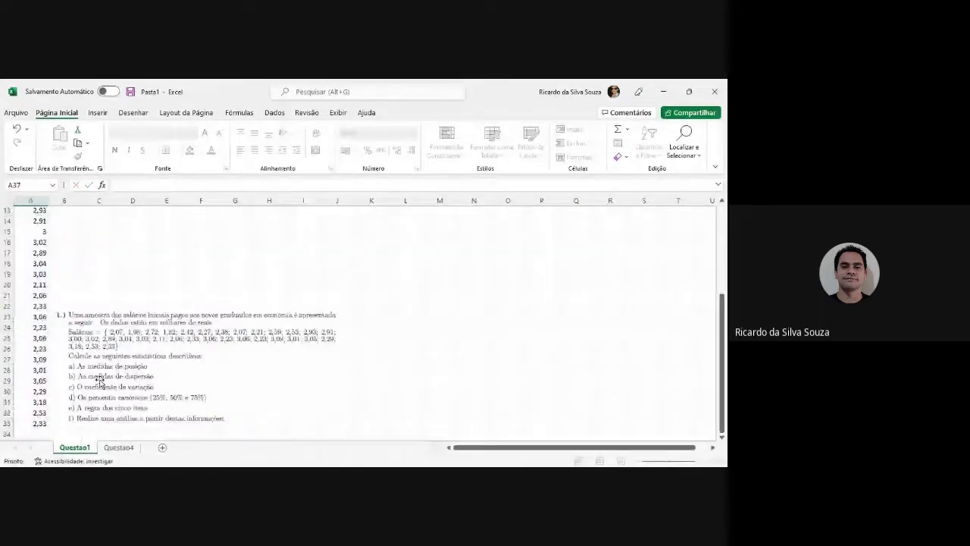
key(Up)
Label B37 Moda and begin the mode formula =modo( in A37
key(Down)
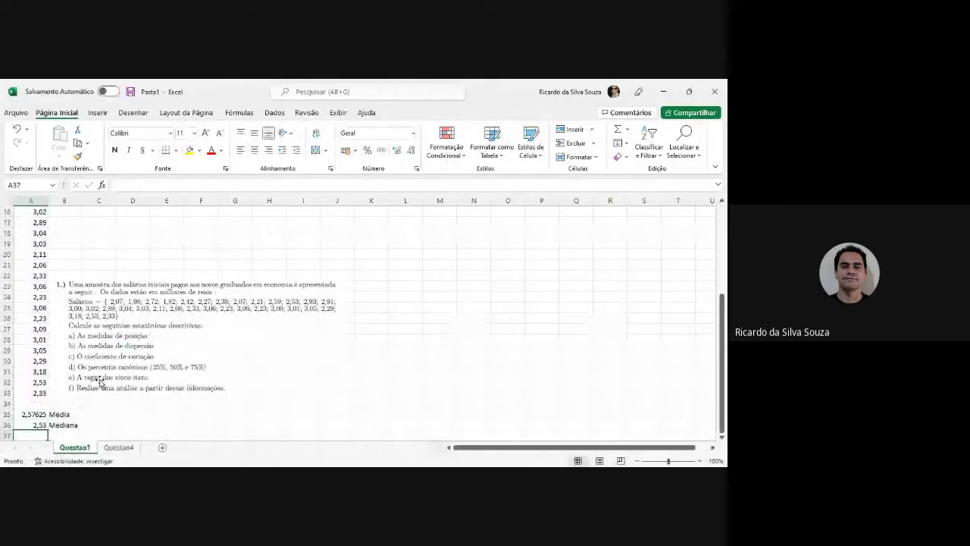
key(Right)
text(M)
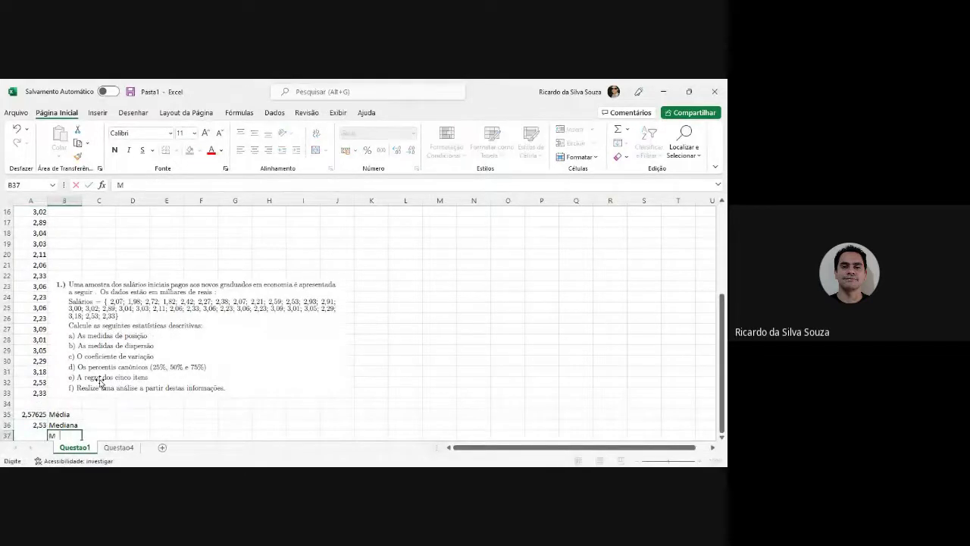
key(Left)
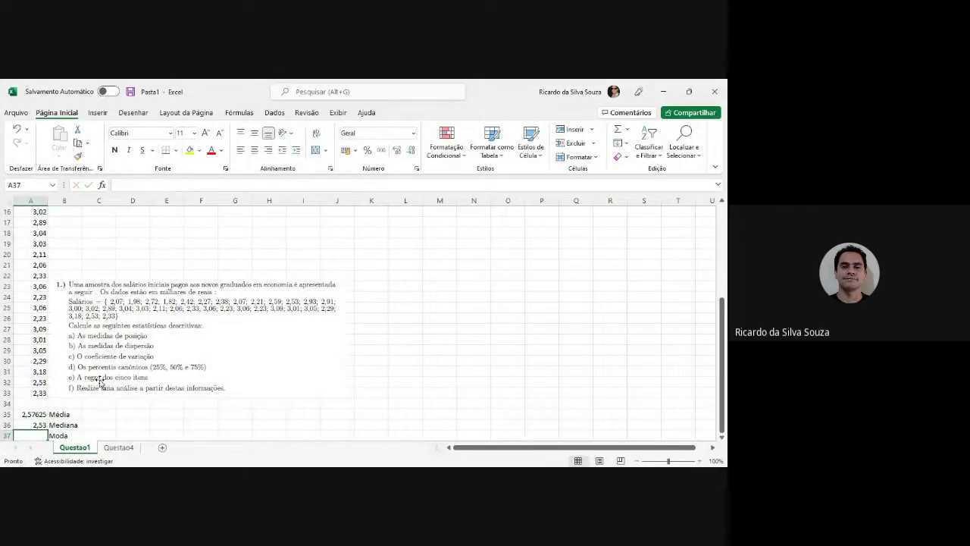
text(=)
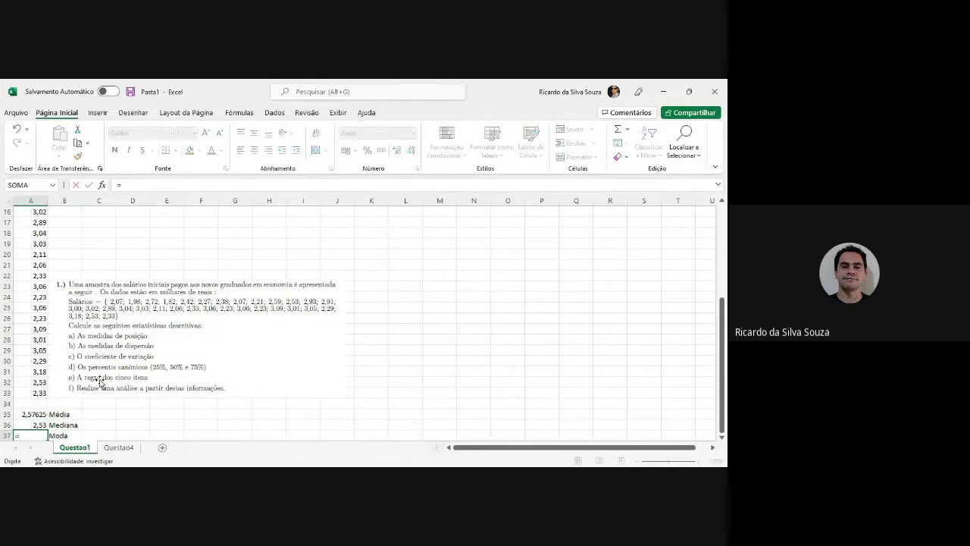
text(modo()
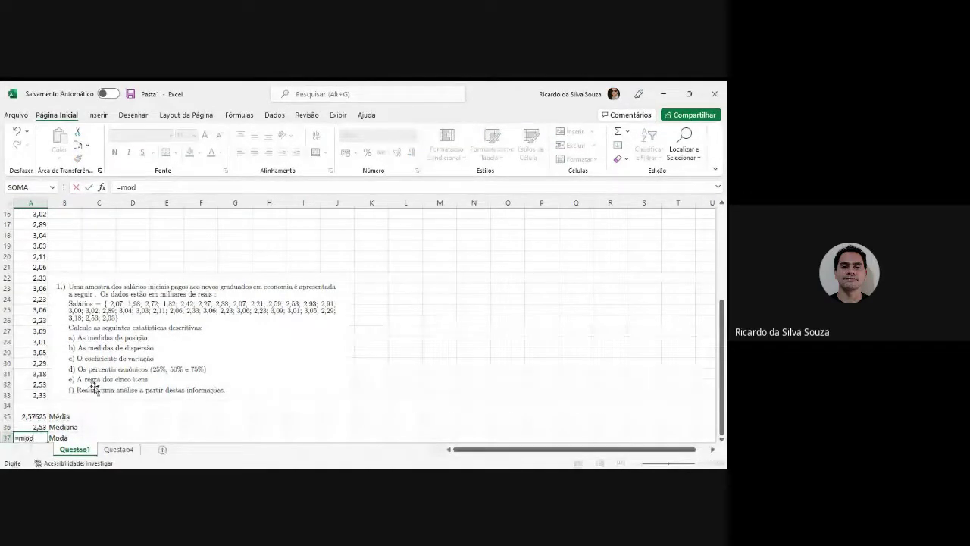
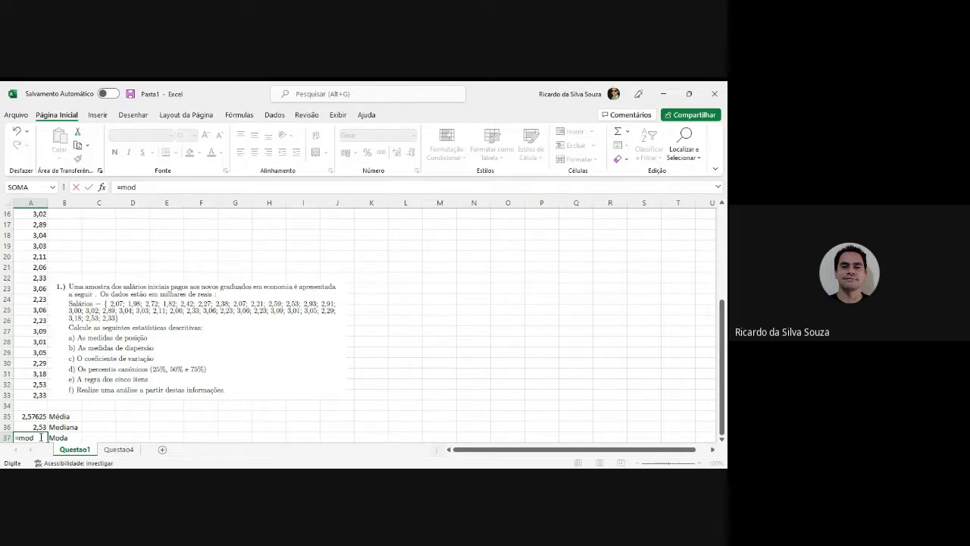
Enter =MODO(A2:A33) in A37 so the Moda row returns 2,07
text(o)
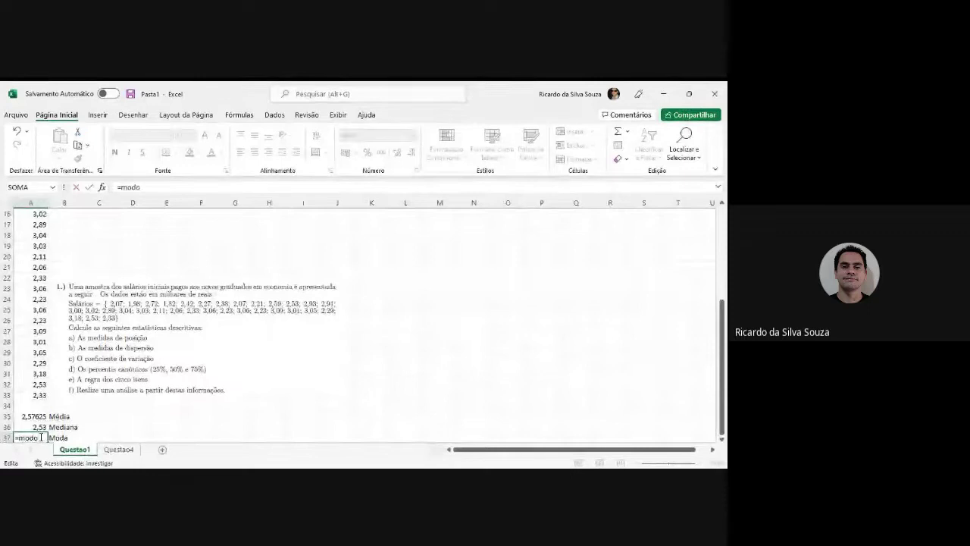
text(()
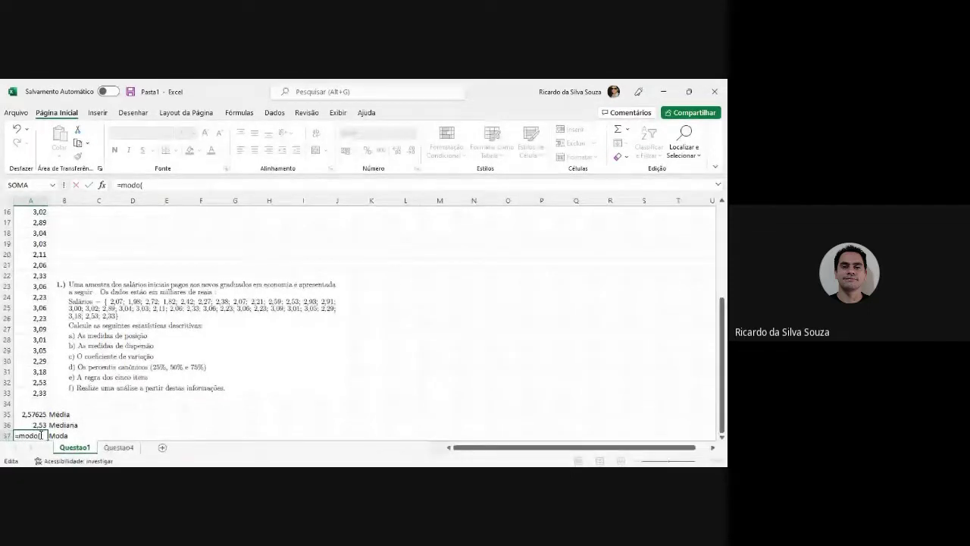
click(38, 393)
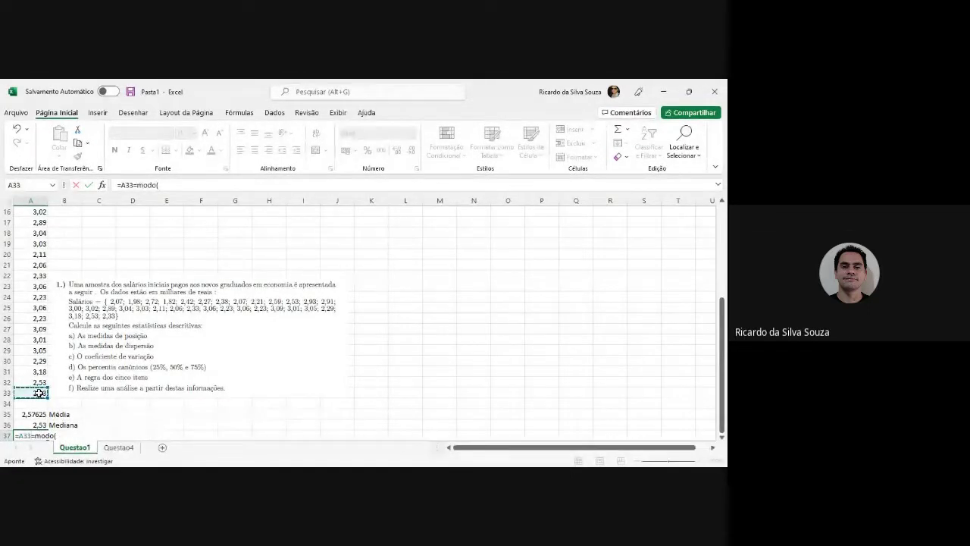
key(Escape)
text(=modo()
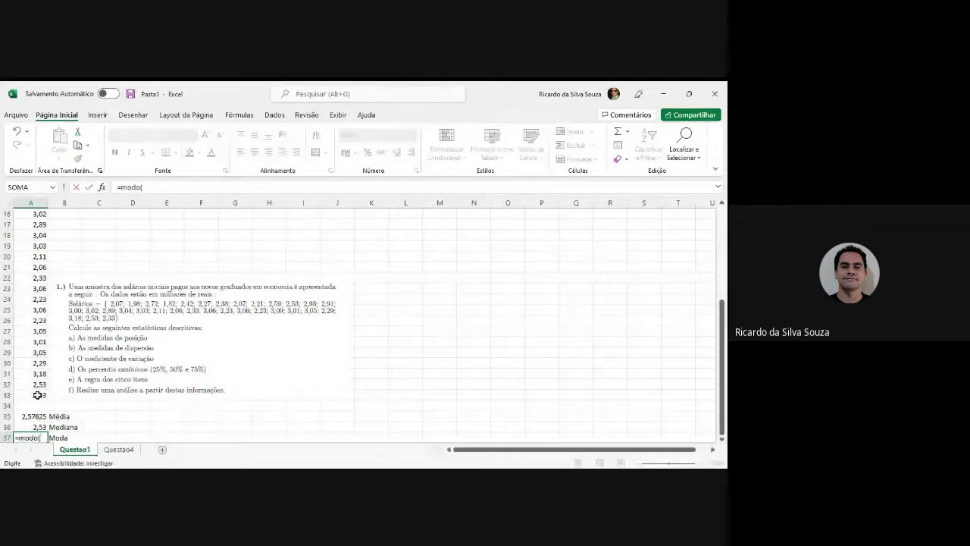
click(39, 394)
drag(37, 394, 31, 224)
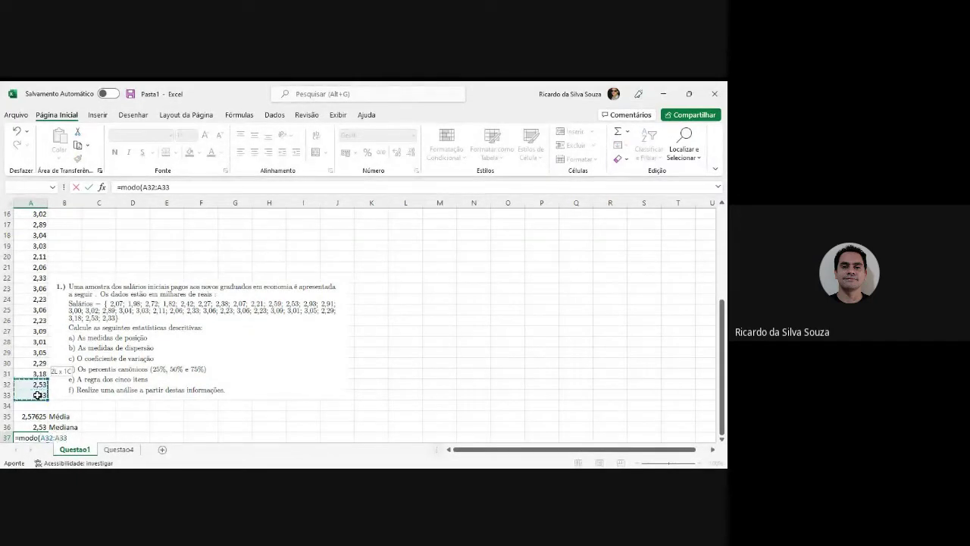
key(Return)
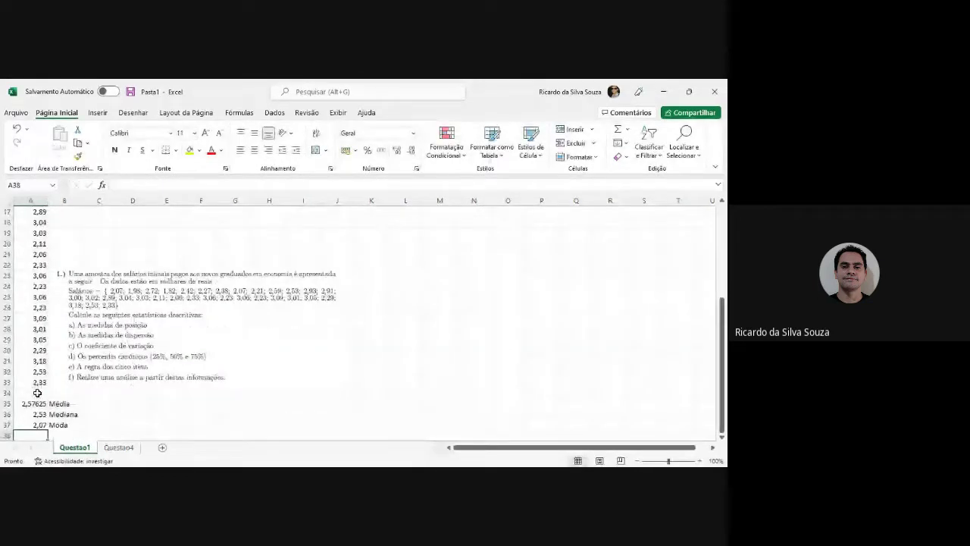
key(Up)
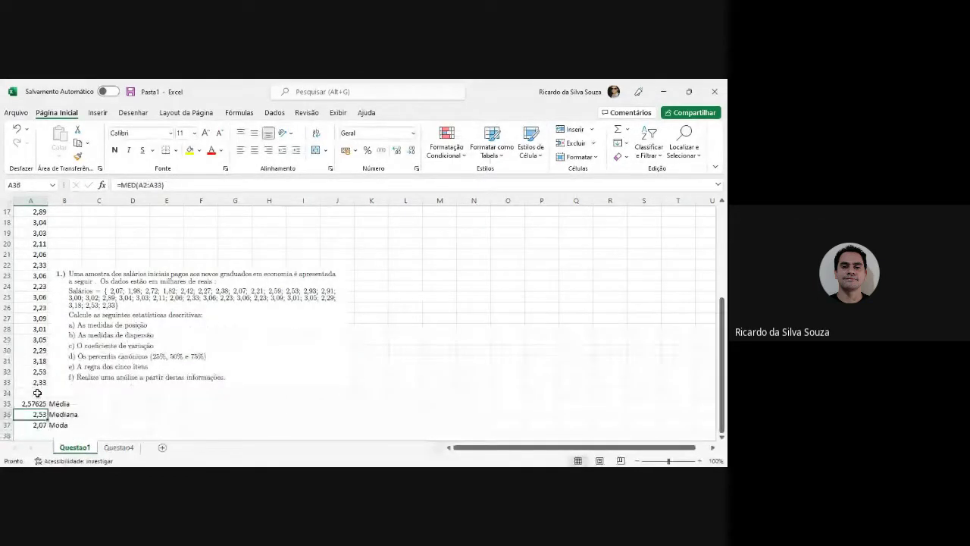
key(Up)
key(Up)
key(Up)
key(Up)
key(Up)
key(Up)
key(Up)
key(Up)
key(Up)
key(Up)
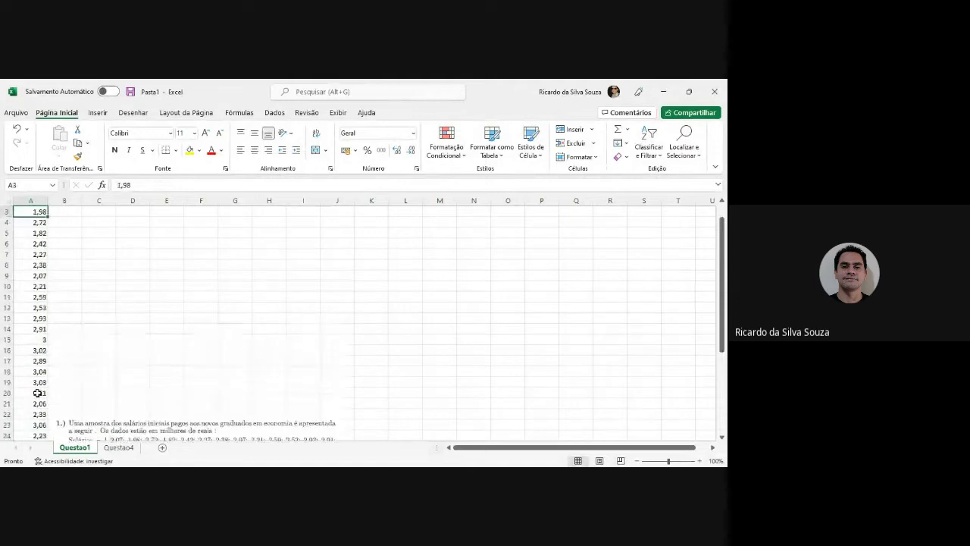
key(Up)
key(Up)
key(Up)
Fill cell A2, the first salary value 2,07, with yellow
key(Down)
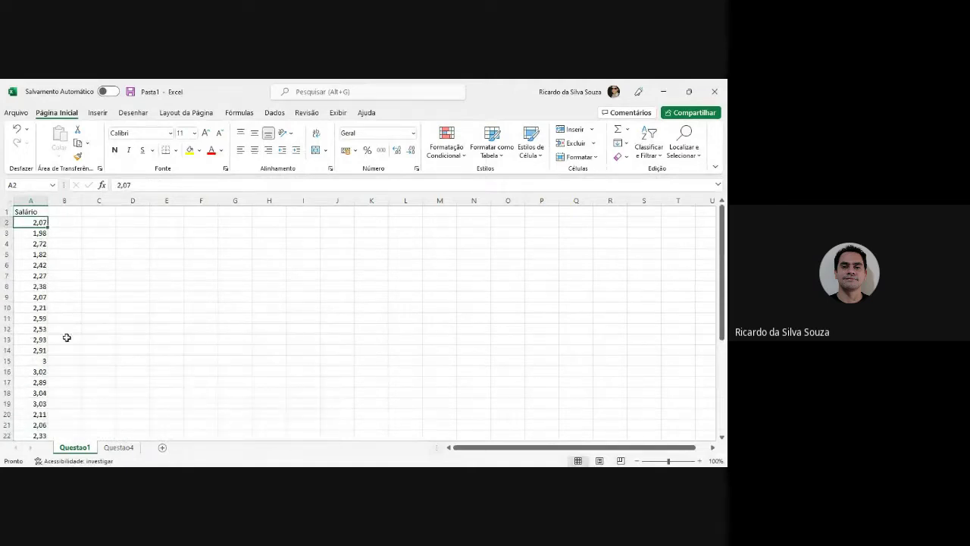
click(189, 151)
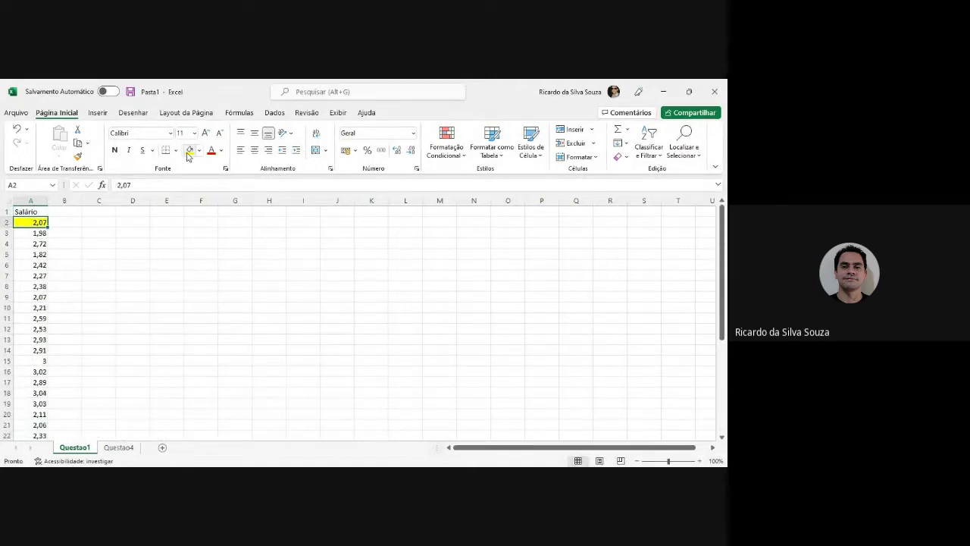
key(Down)
key(Down)
key(Down)
key(Down)
key(Down)
key(Down)
key(Down)
key(Down)
key(Down)
key(Down)
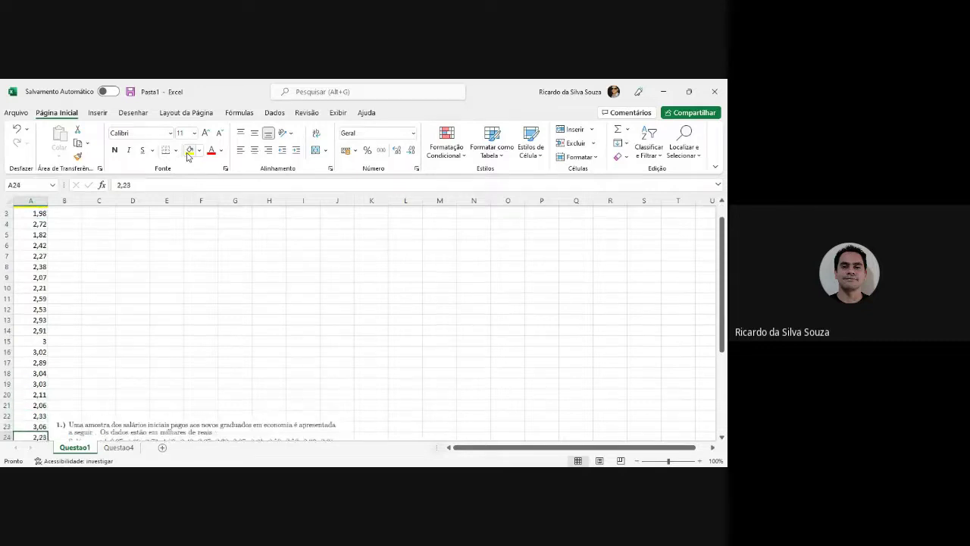
key(Down)
key(Down)
key(Down)
key(Down)
key(Down)
key(Down)
key(Down)
key(Down)
key(Down)
key(Down)
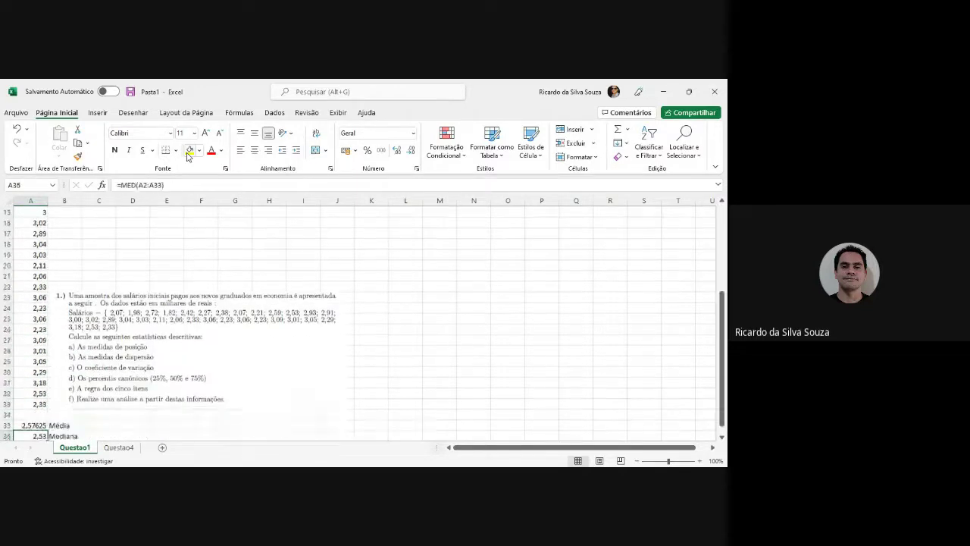
key(Down)
key(Up)
key(Up)
key(Up)
key(Up)
key(Up)
key(Up)
key(Up)
key(Up)
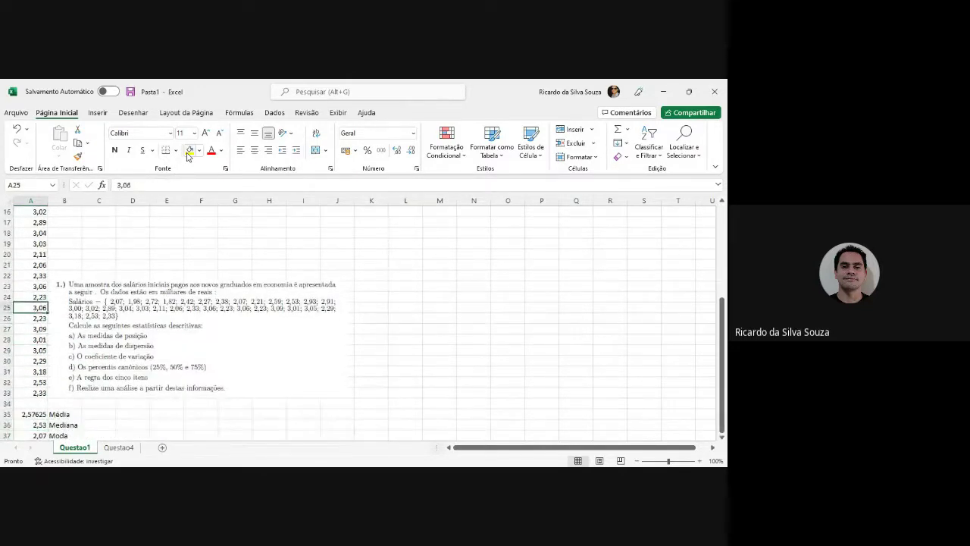
key(Down)
key(Down)
key(Down)
key(Down)
key(Down)
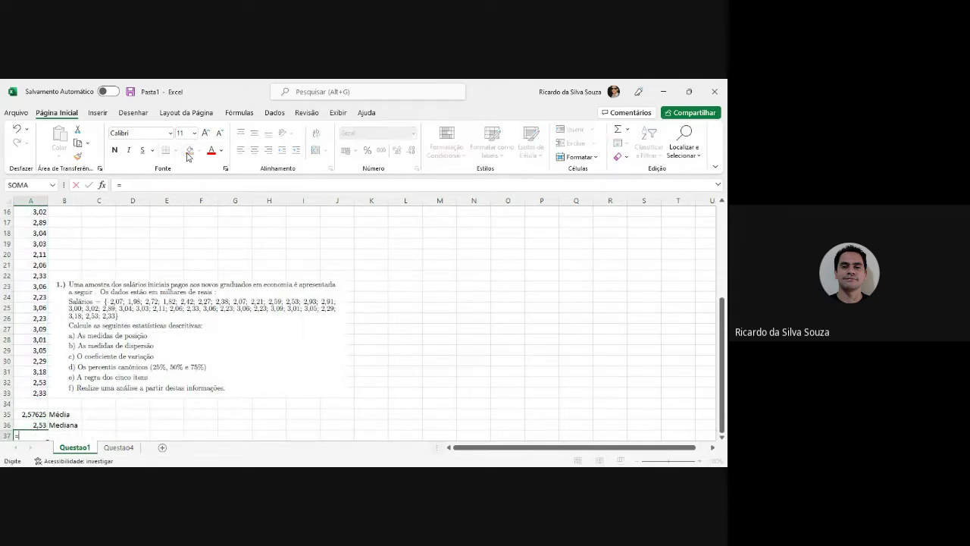
Start rewriting A37 with the MODO.ÚNICO function from autocomplete
text(=meo)
key(BackSpace)
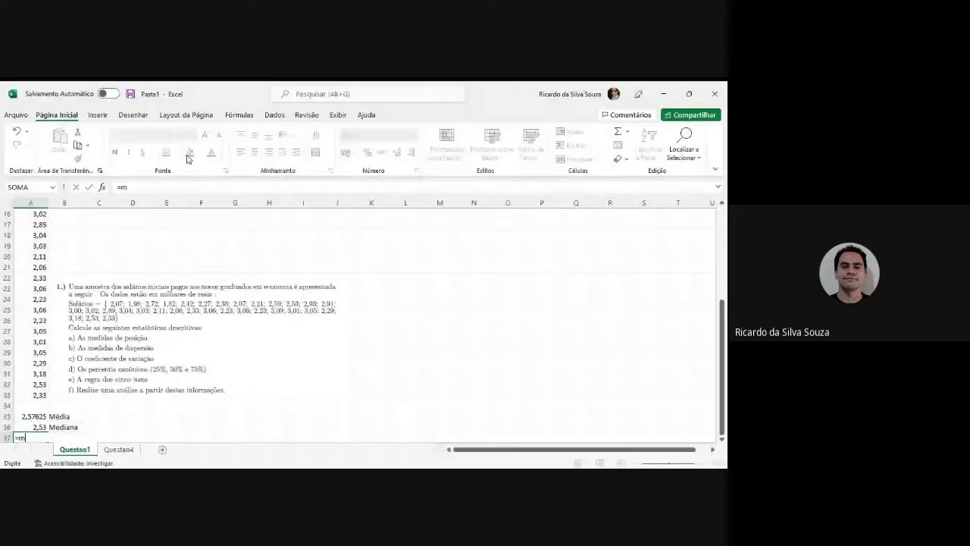
text(d)
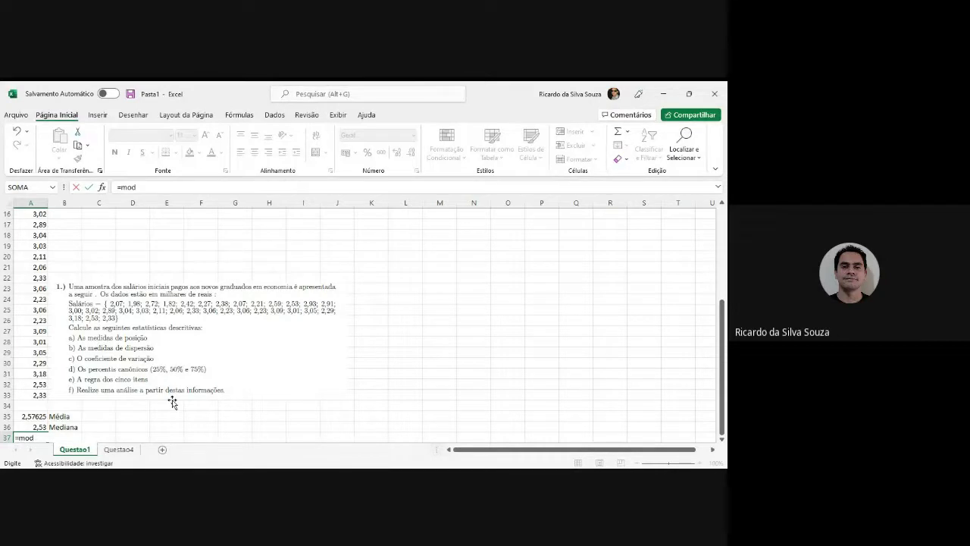
double_click(144, 182)
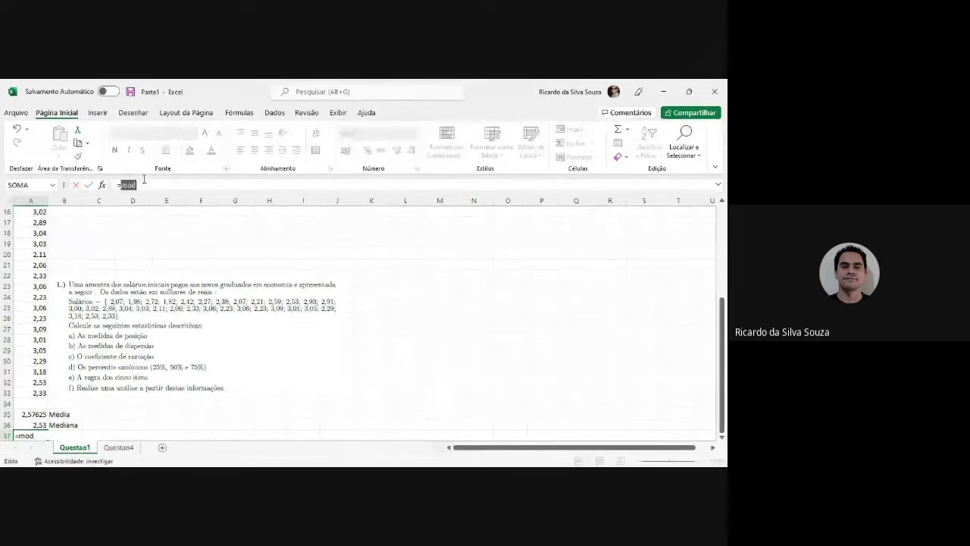
click(144, 182)
text(o)
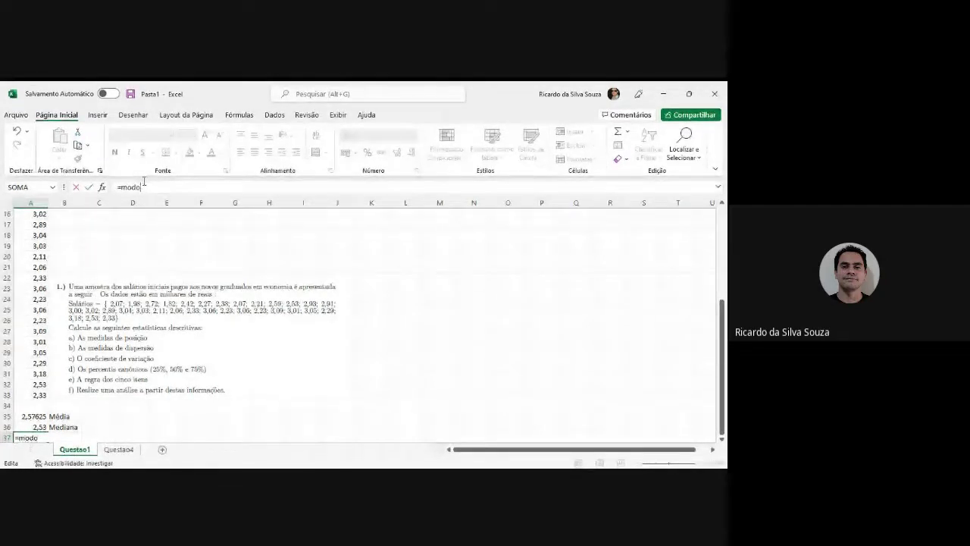
text(.único)
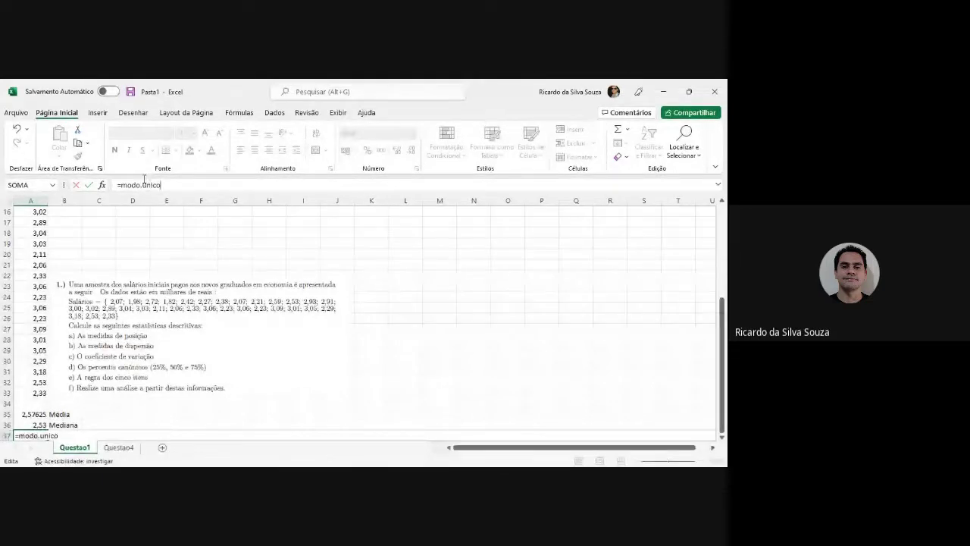
key(BackSpace)
key(BackSpace)
key(BackSpace)
key(BackSpace)
key(BackSpace)
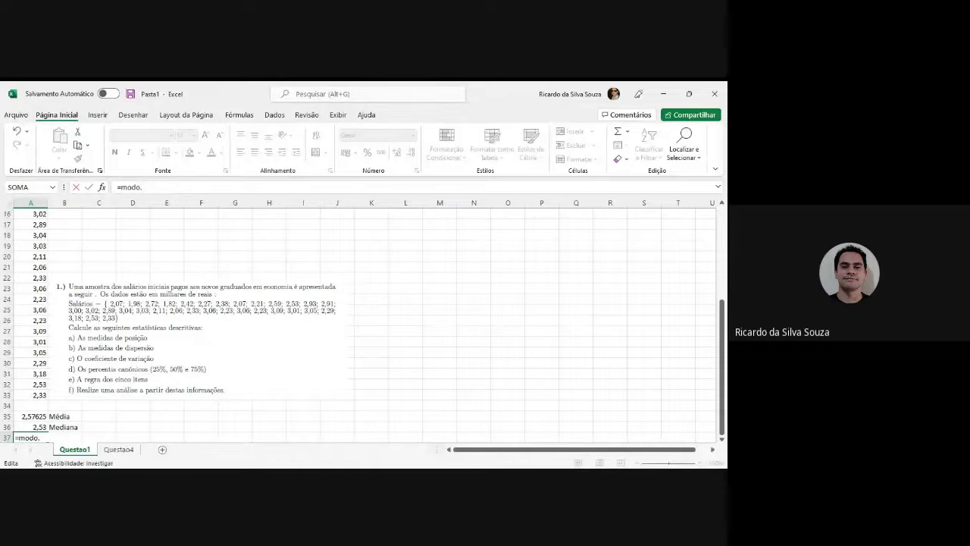
key(Tab)
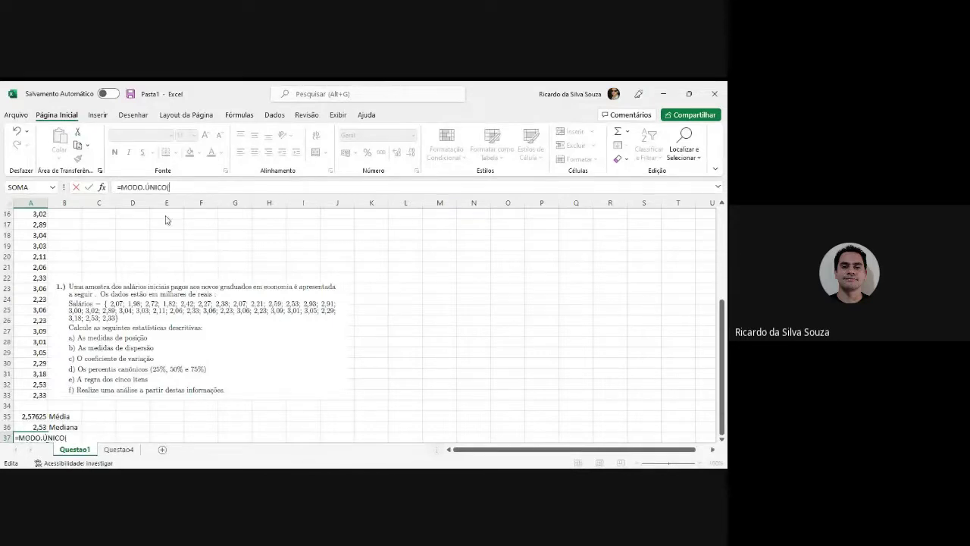
Give MODO.ÚNICO the salary range A2:A33 and commit it, returning 2,07
click(34, 394)
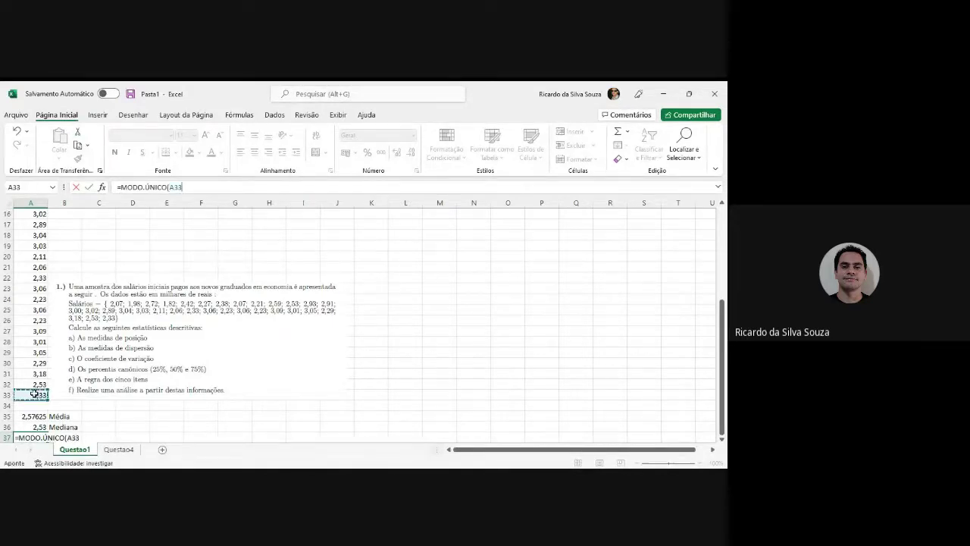
key(ctrl+shift+Up)
key(Return)
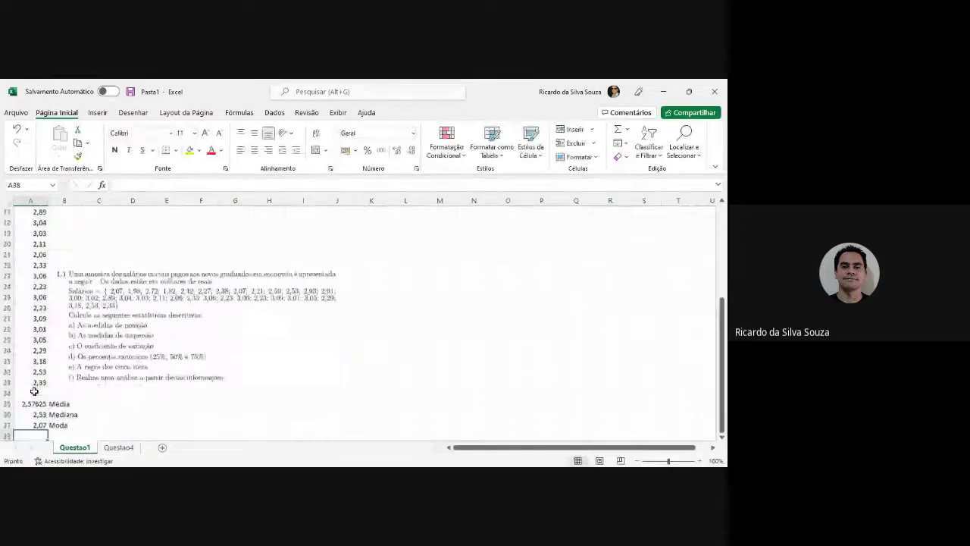
key(Up)
key(Up)
key(Up)
key(Down)
key(Down)
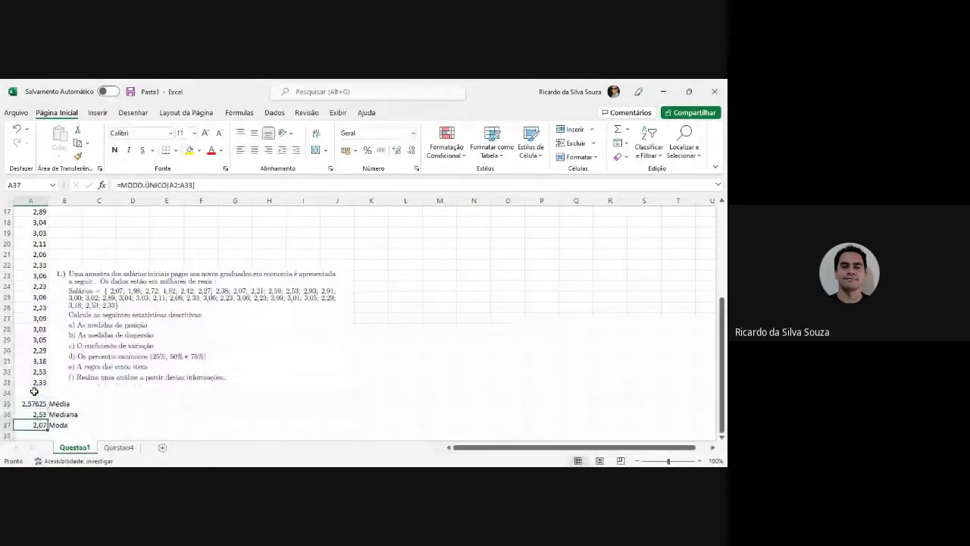
key(Up)
key(Up)
key(Down)
key(Down)
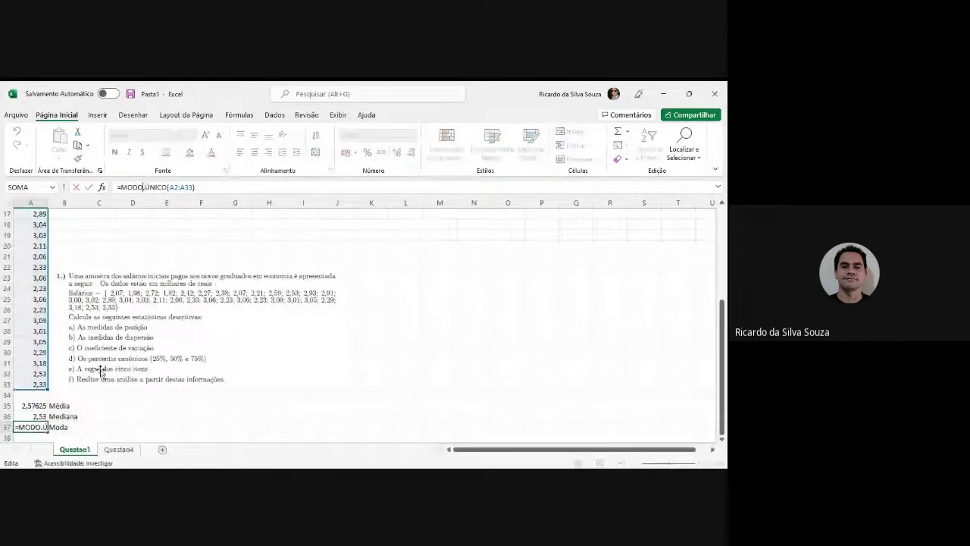
click(101, 369)
click(30, 330)
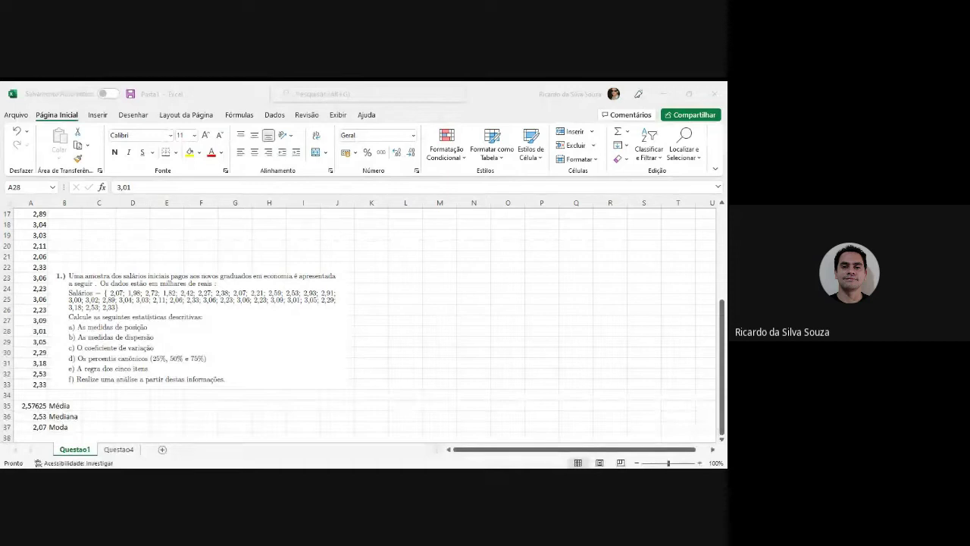
key(alt+Tab)
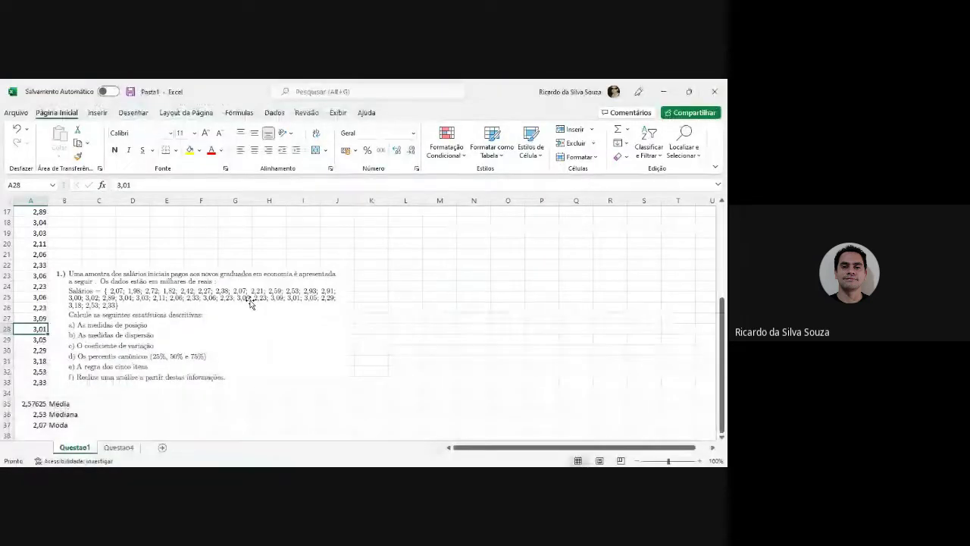
click(34, 424)
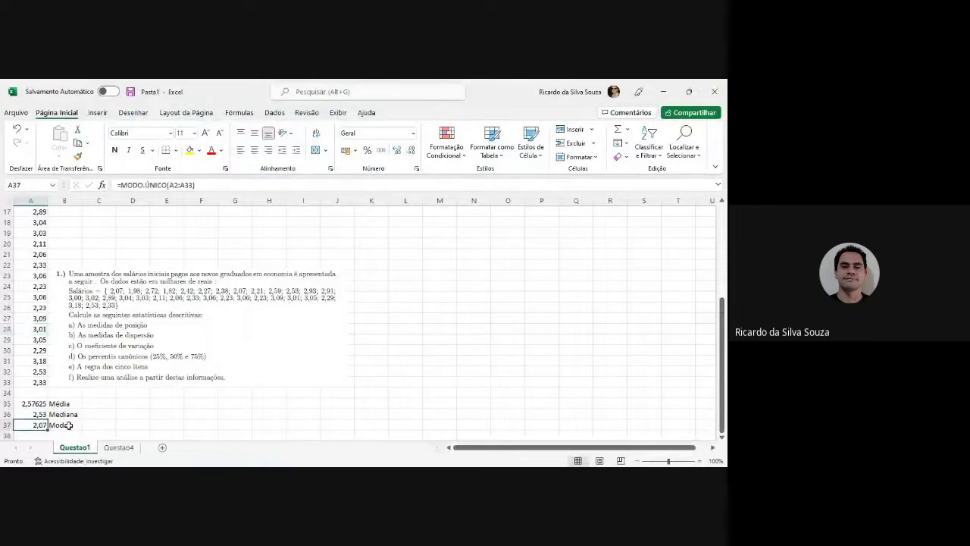
Change A37 to =MODO.MULT(A2:A33), spilling the modes 2,07, 2,53, 2,33, 3,06 and 2,23
click(167, 185)
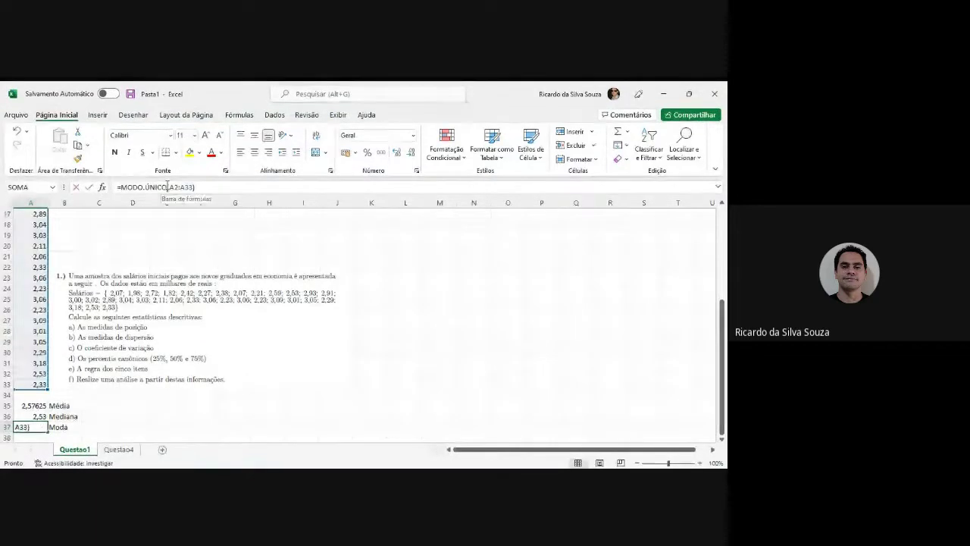
key(BackSpace)
key(BackSpace)
key(BackSpace)
text(mult)
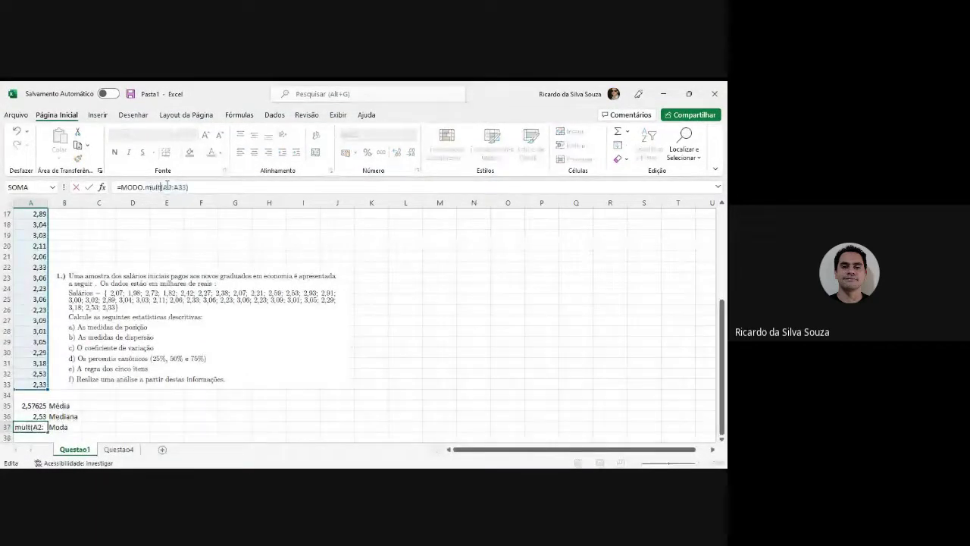
key(Return)
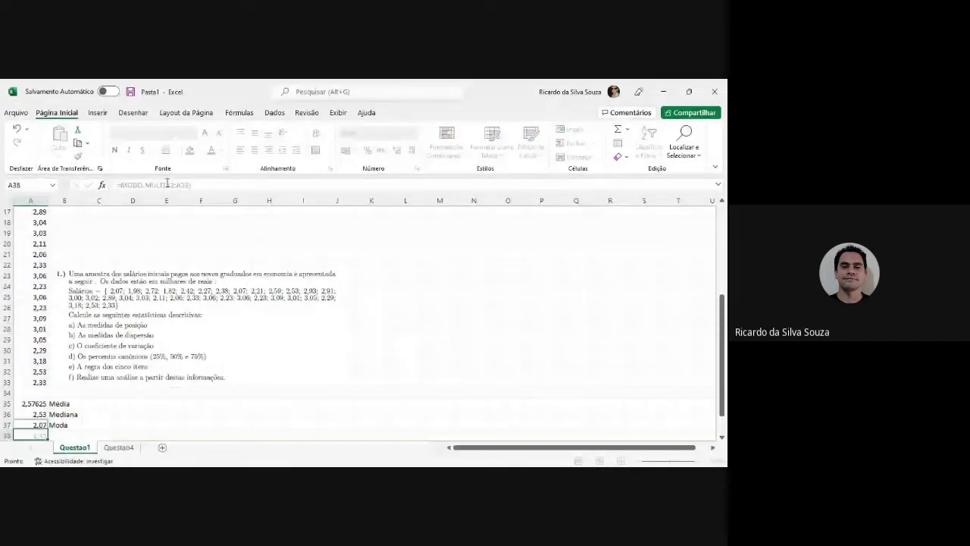
key(Down)
key(Down)
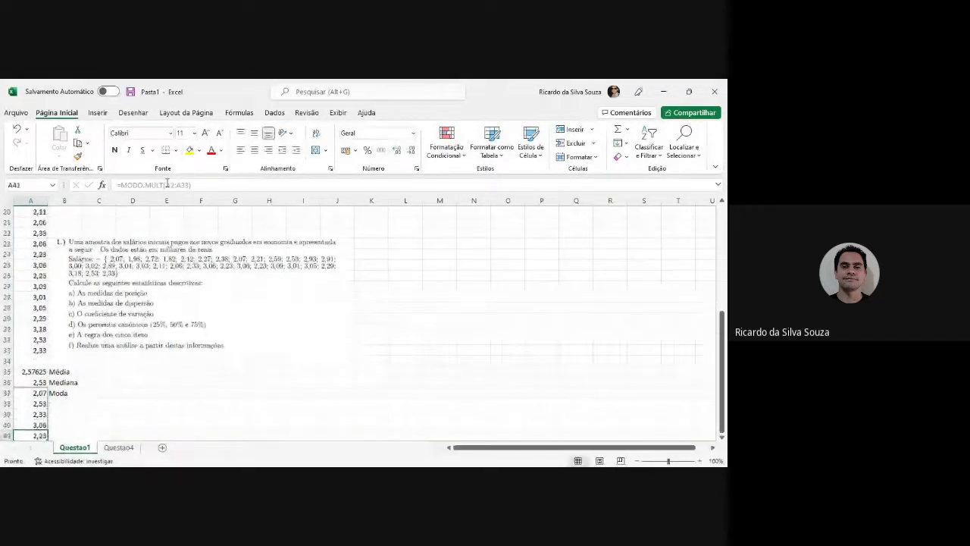
Fill the five mode results in A37:A41 with yellow
key(Up)
key(Up)
key(Up)
key(shift+Down)
key(shift+Down)
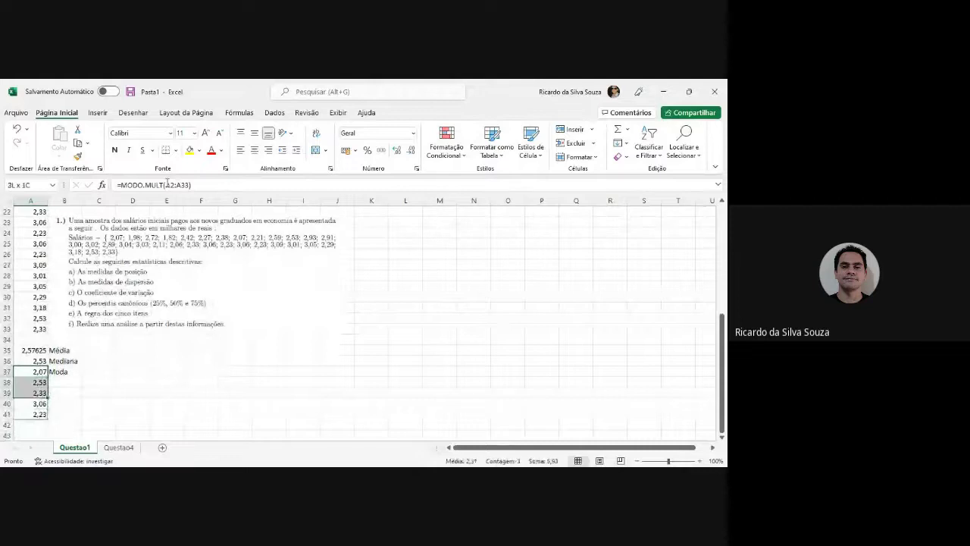
key(shift+Down)
key(shift+Down)
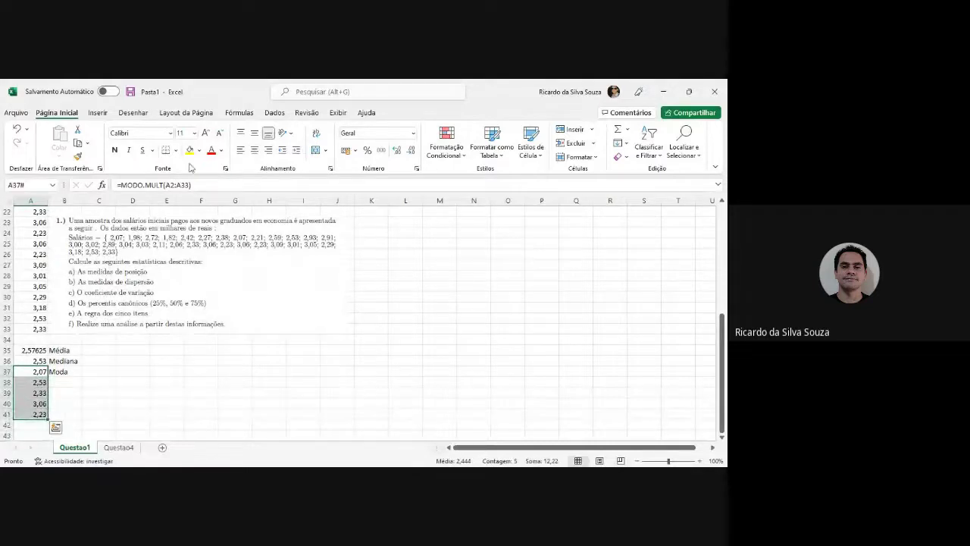
click(193, 151)
key(Right)
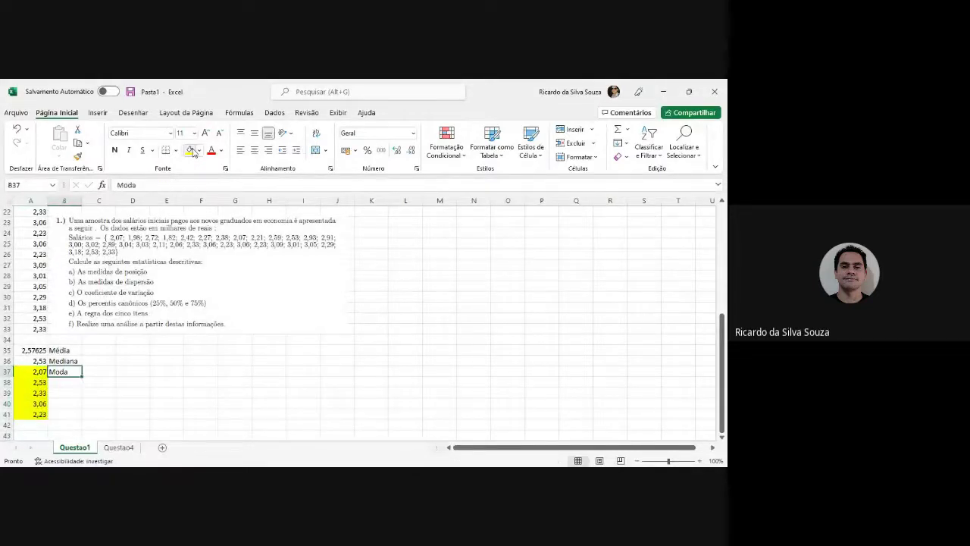
key(Right)
key(Right)
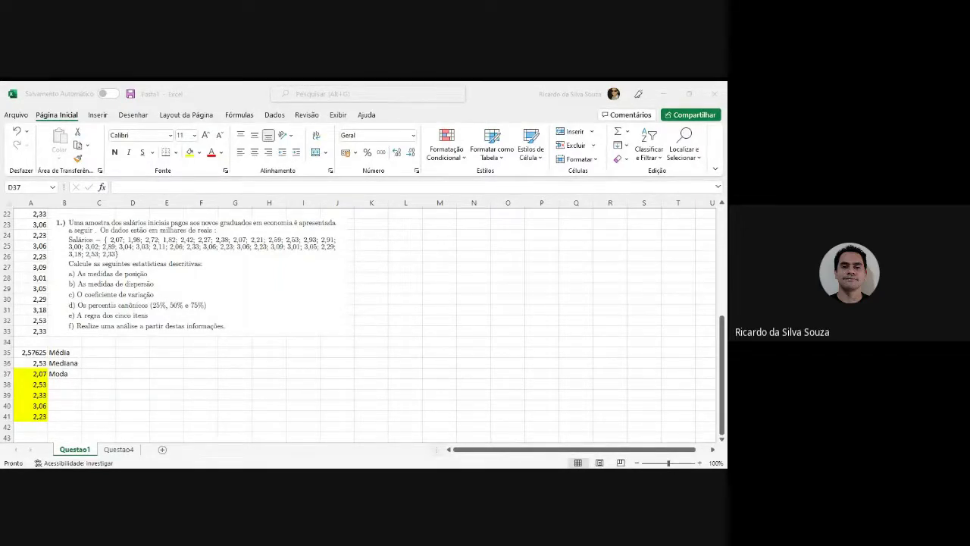
key(Up)
key(Up)
Type the label 'desvio padrao' in E35
key(Left)
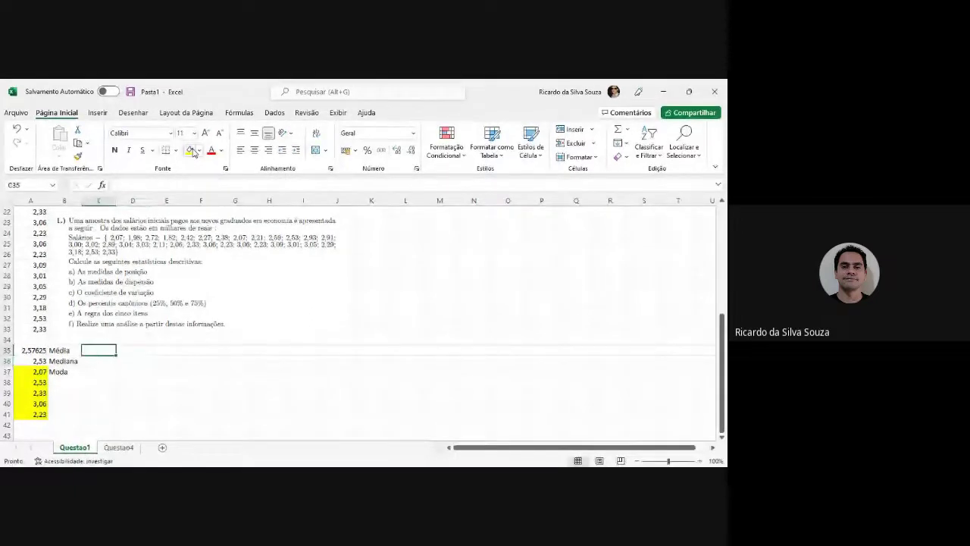
key(Right)
key(Right)
text(d)
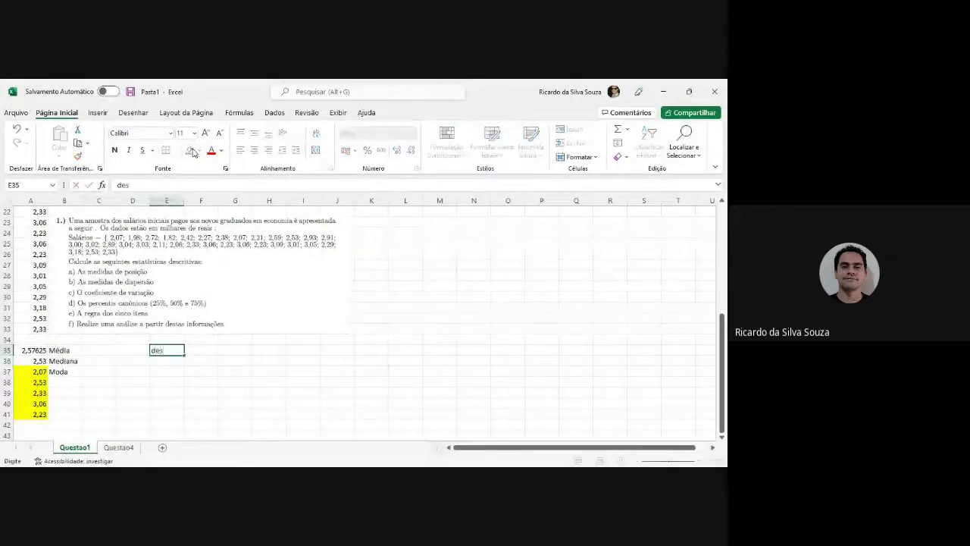
key(BackSpace)
key(BackSpace)
text(vari)
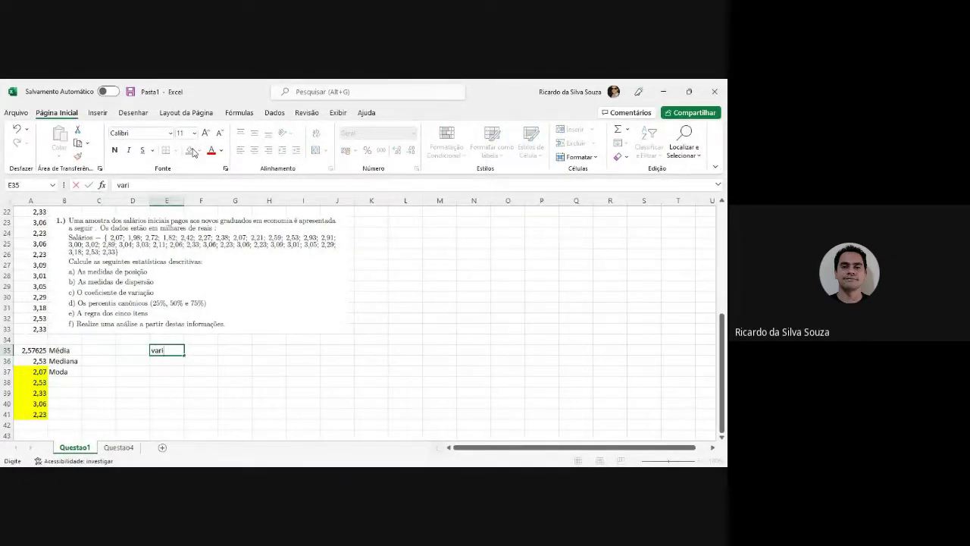
key(BackSpace)
key(BackSpace)
key(BackSpace)
key(BackSpace)
key(BackSpace)
text(de)
text(desc)
text(vio padro)
text(o)
key(Left)
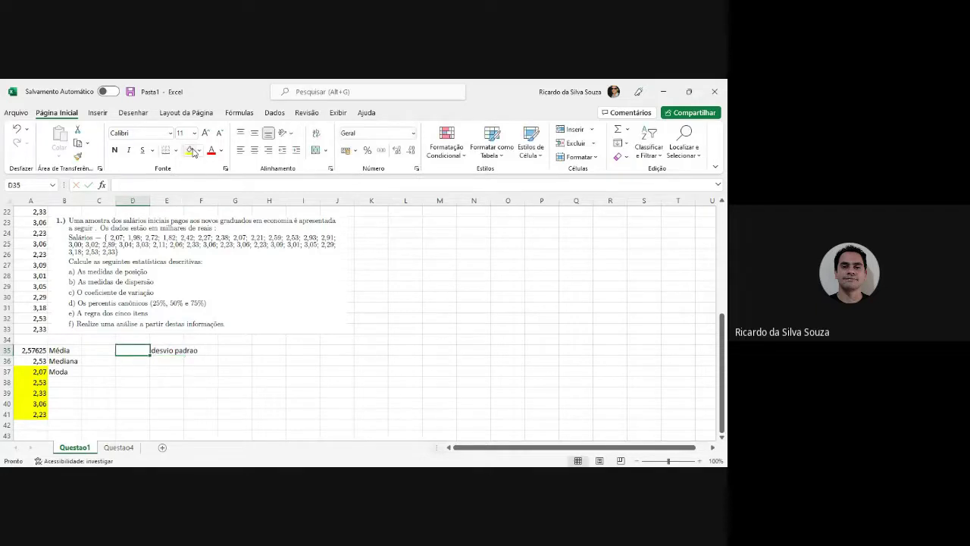
Enter =DESVPAD.A(A2:A33) in D35, giving a standard deviation of 0,414431
text(=desv)
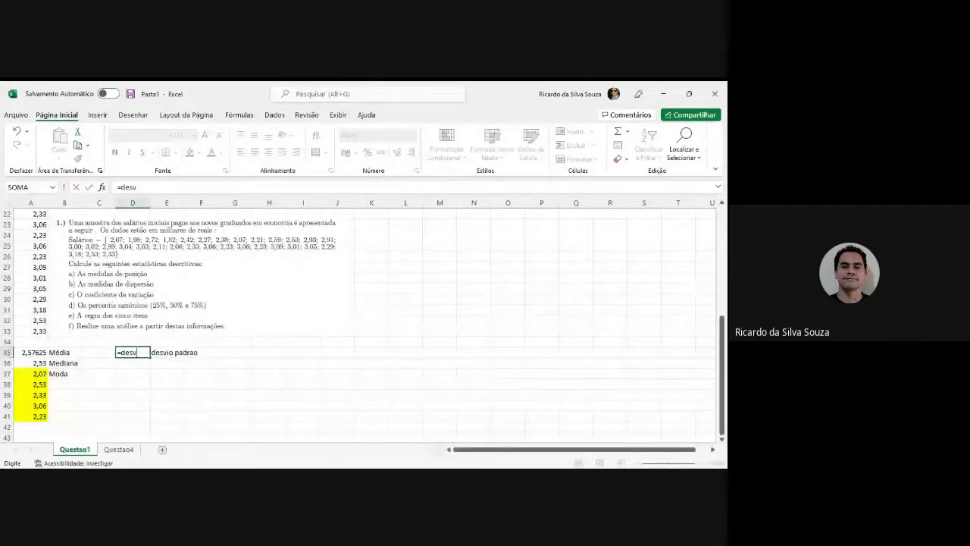
text(pad.a)
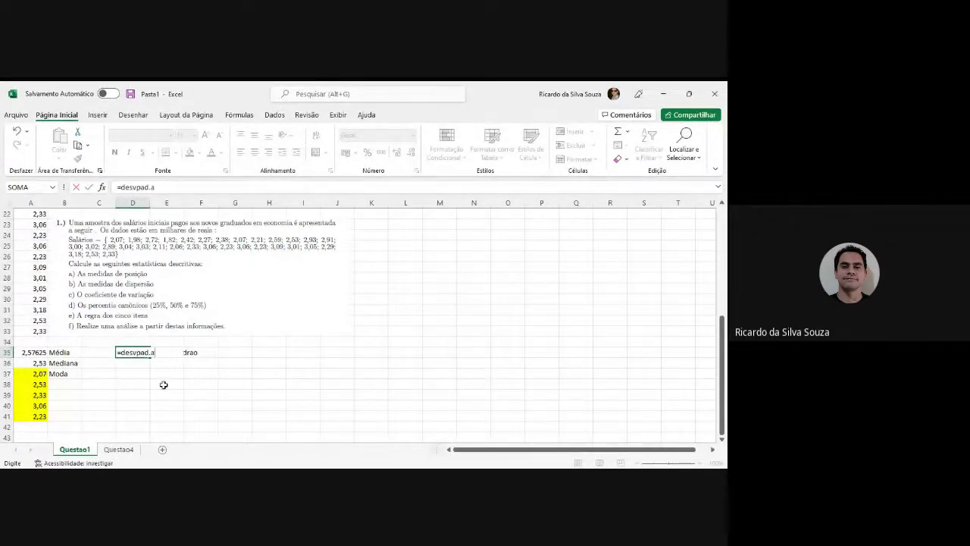
text(()
click(39, 331)
key(ctrl+shift+Up)
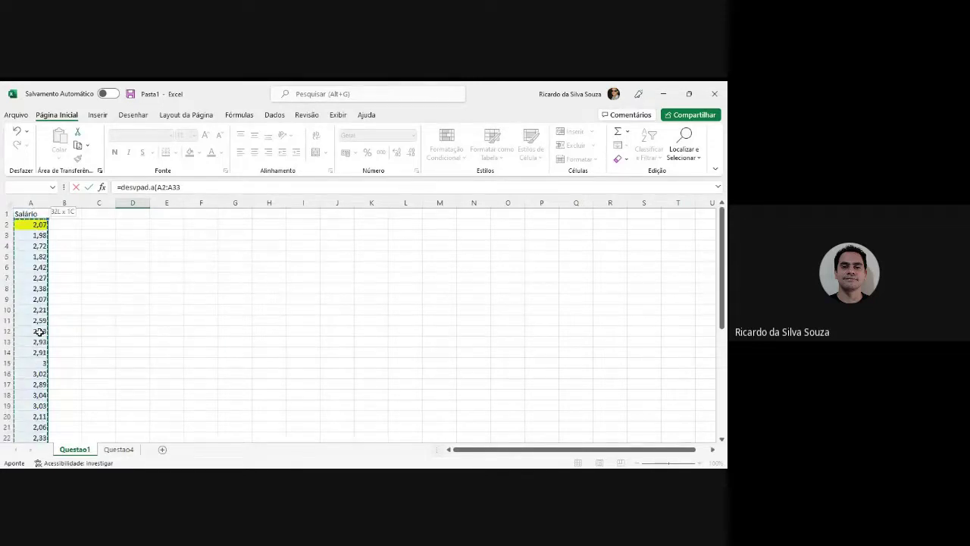
key(Return)
key(Up)
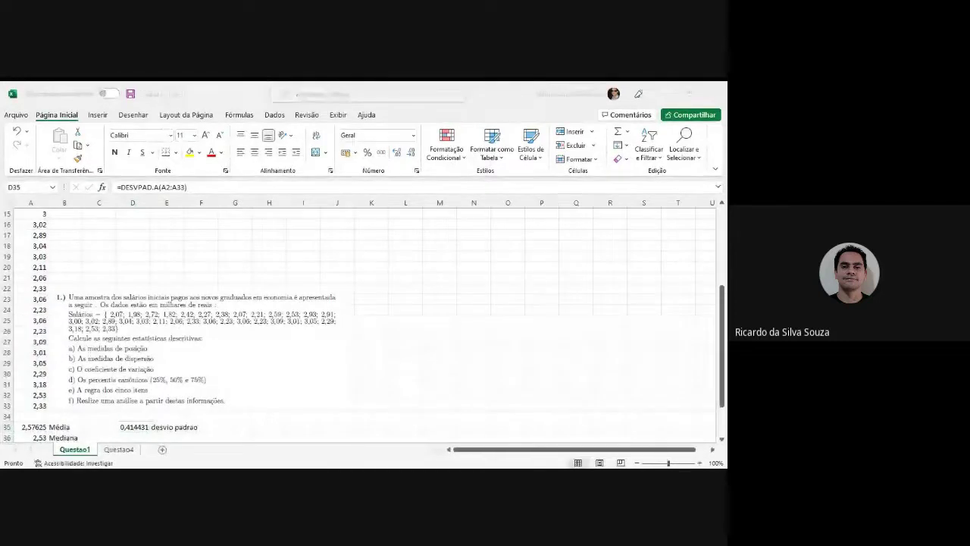
key(Down)
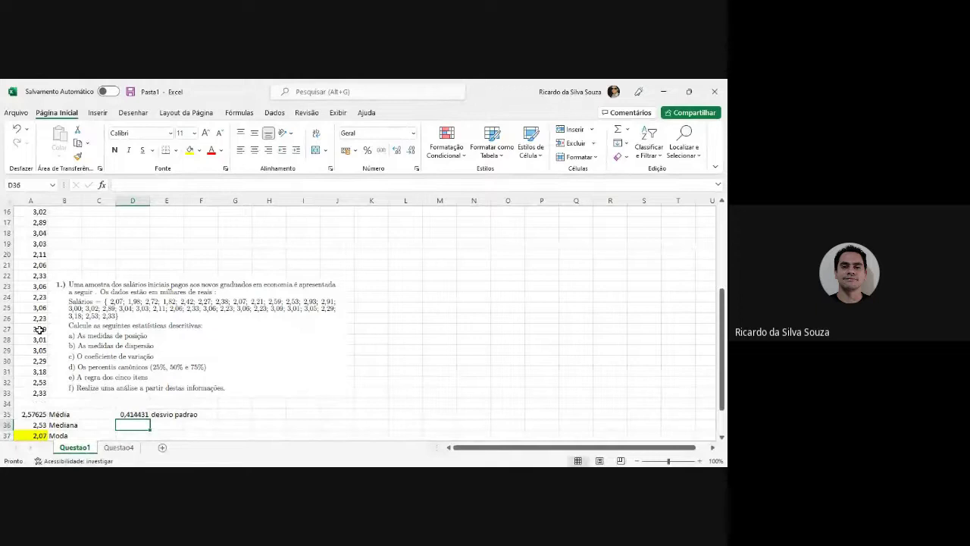
Enter =VAR.A(A2:A33) in D36, giving a variance of 0,171753
key(Up)
key(Down)
text(=var)
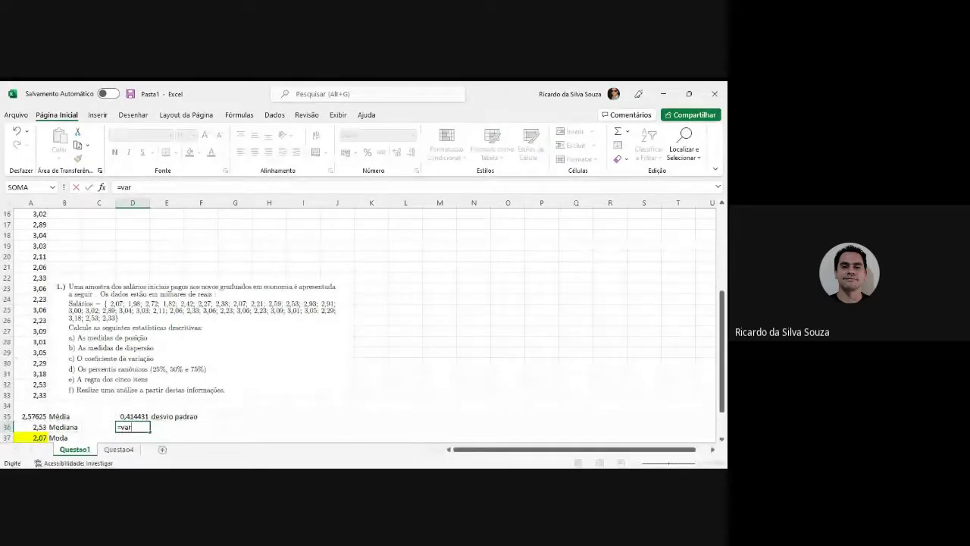
text(.a()
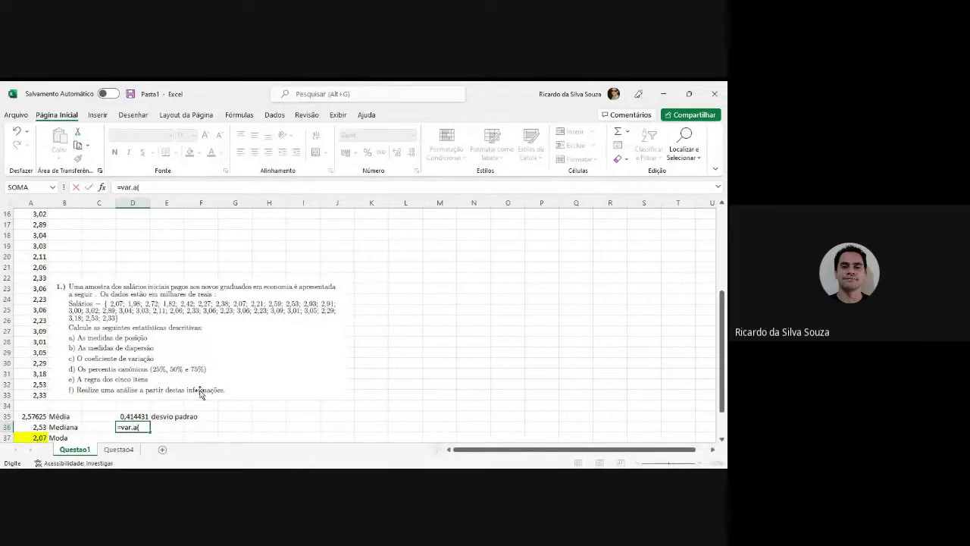
click(24, 395)
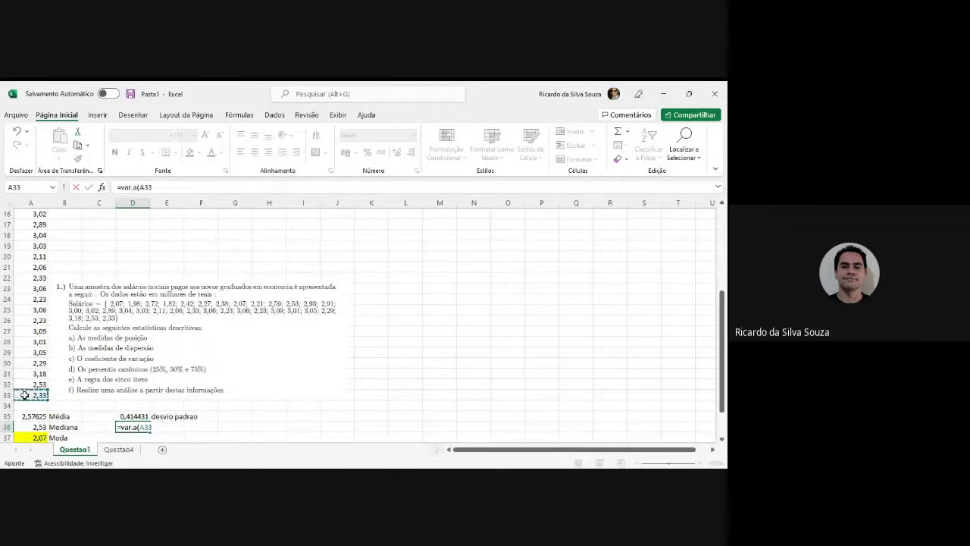
key(ctrl+shift+Up)
key(shift+Down)
key(ctrl+Return)
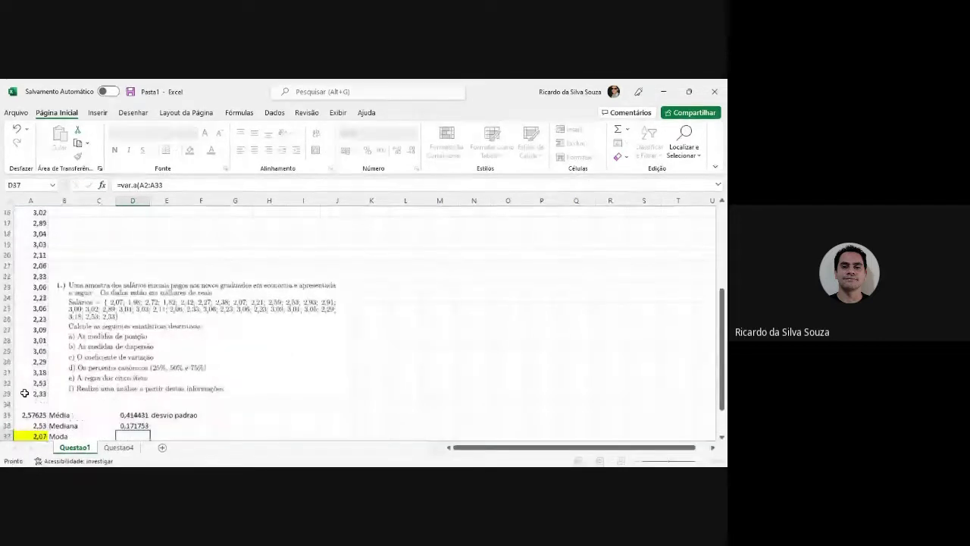
key(Up)
key(Down)
key(Down)
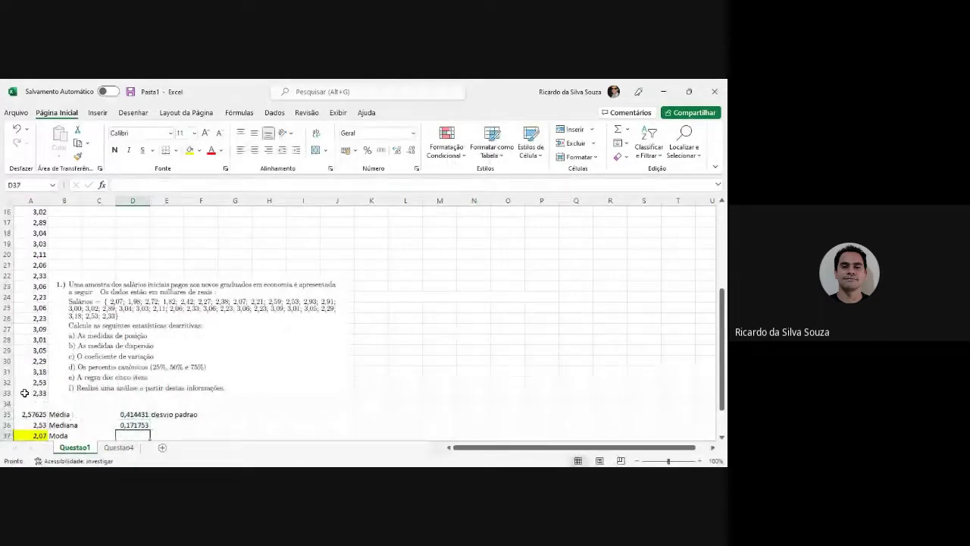
key(Down)
Check the variance against the squared standard deviation in G35, then delete that check
key(Up)
key(Up)
key(Up)
key(Right)
key(Right)
key(Right)
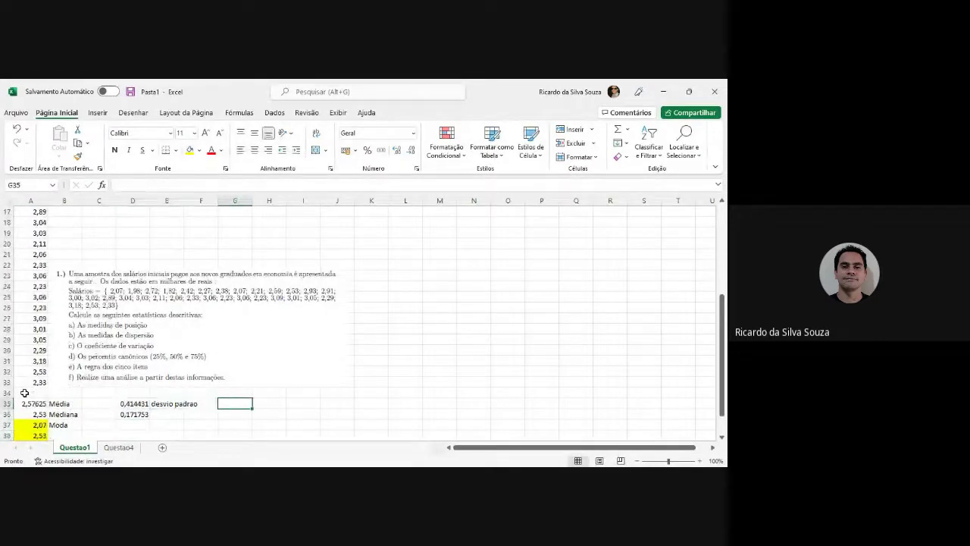
text(=)
key(Left)
key(Left)
key(Left)
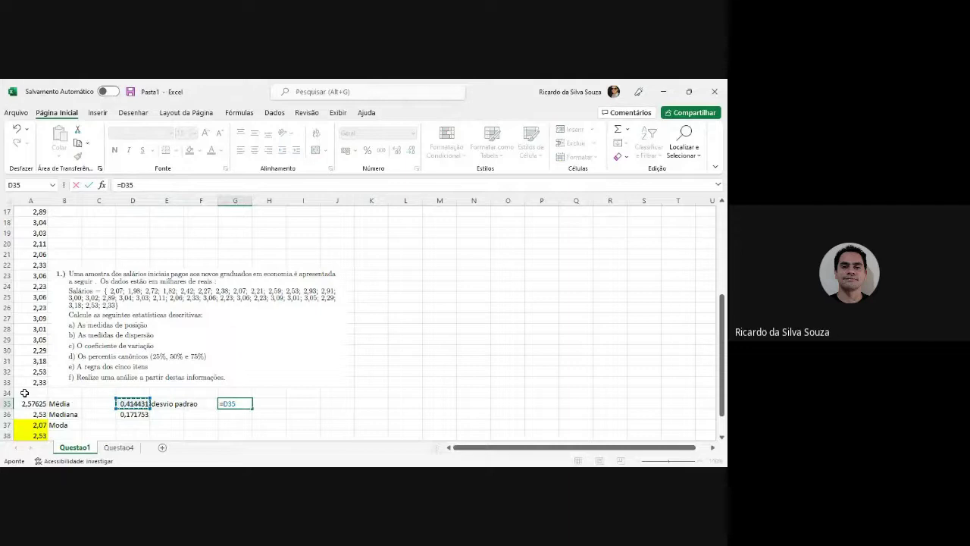
key(Return)
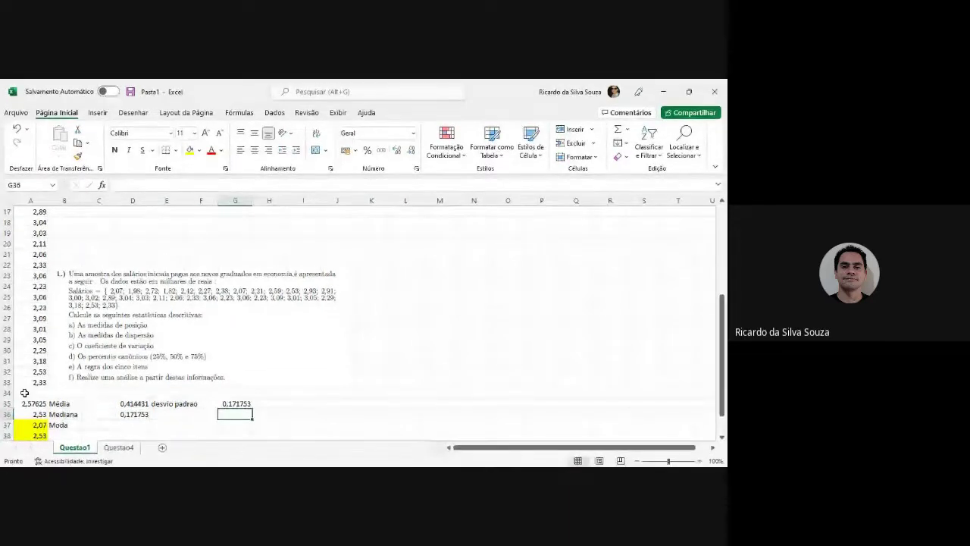
key(Up)
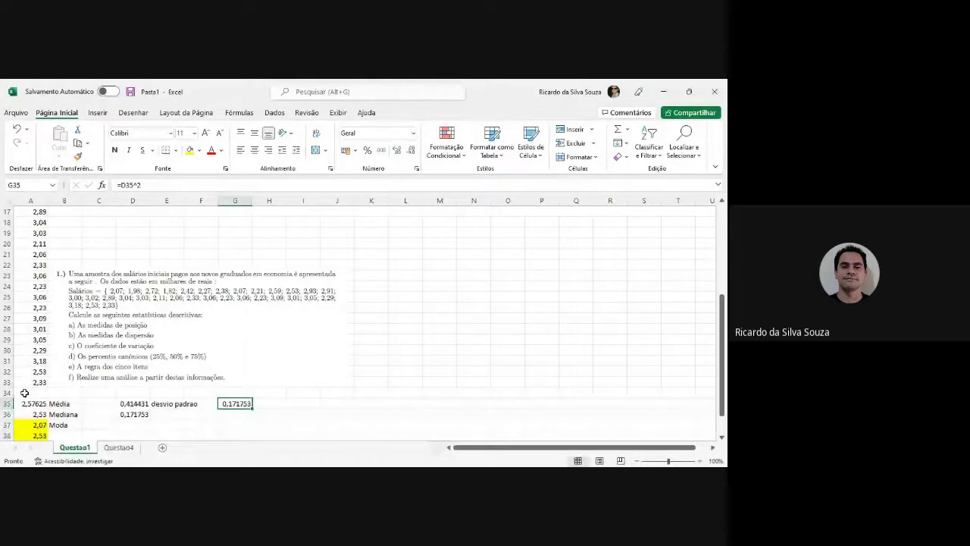
key(Delete)
key(Down)
key(Left)
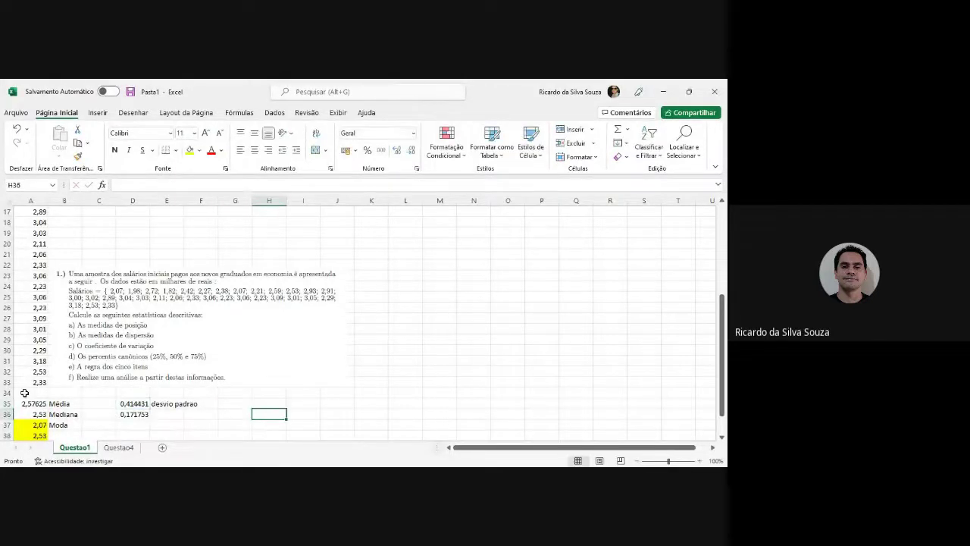
key(Left)
Label E36 'variancia' and E37 'amplitude'
text(c)
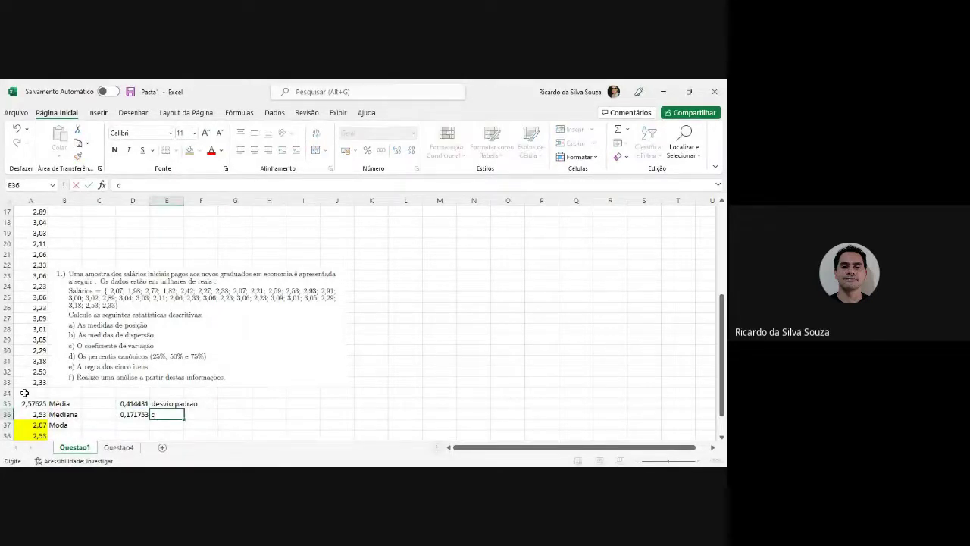
key(BackSpace)
text(variancia)
key(Return)
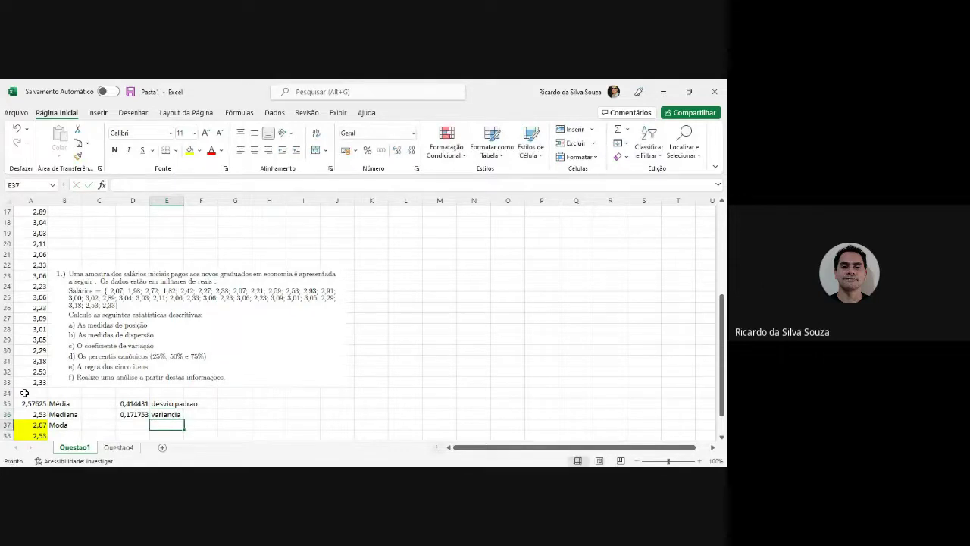
key(Left)
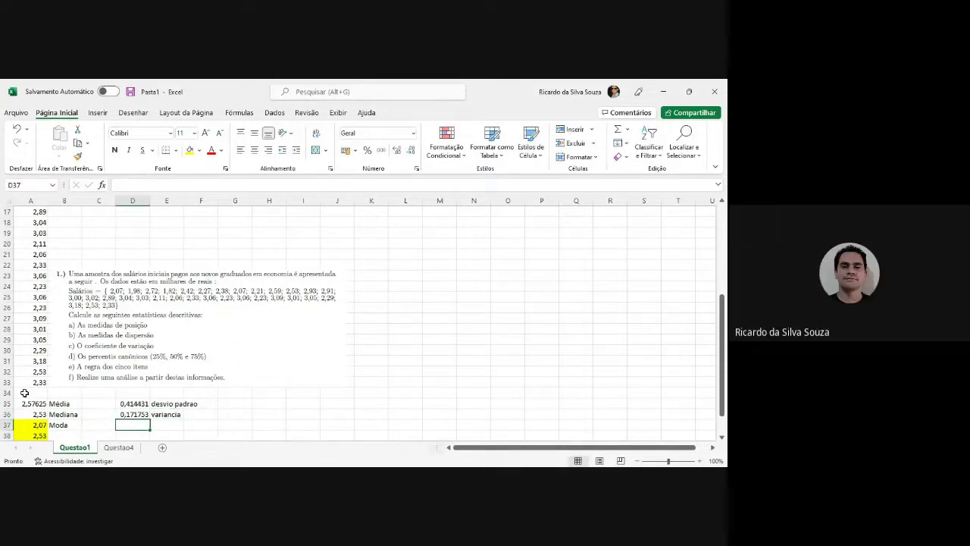
key(Right)
text(ampl)
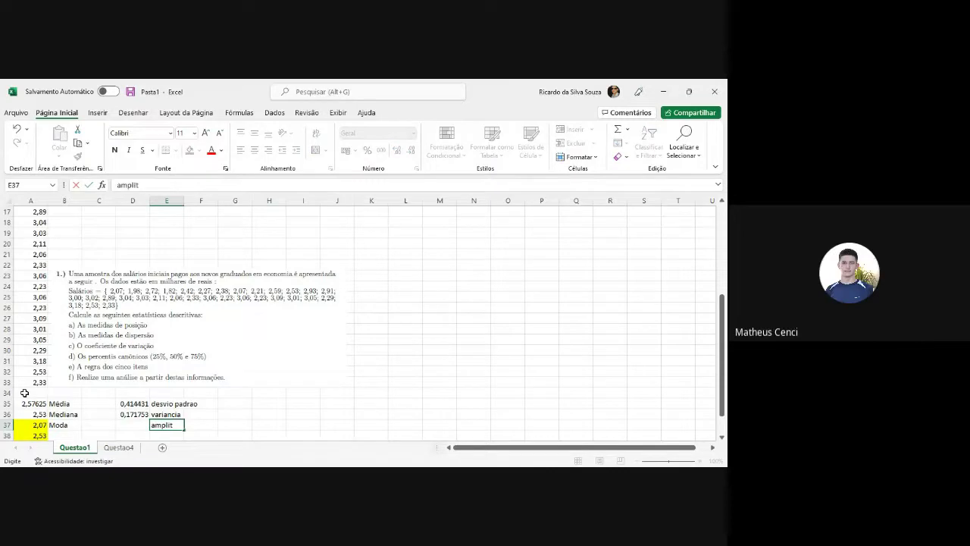
text(itude)
key(Left)
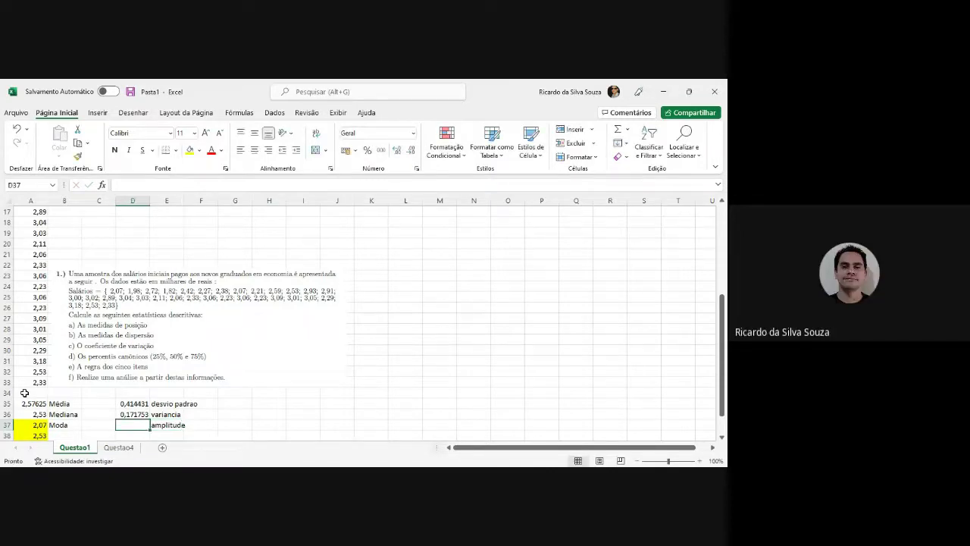
Enter =3,18-1,82 in D37, giving an amplitude of 1,36
text(=am)
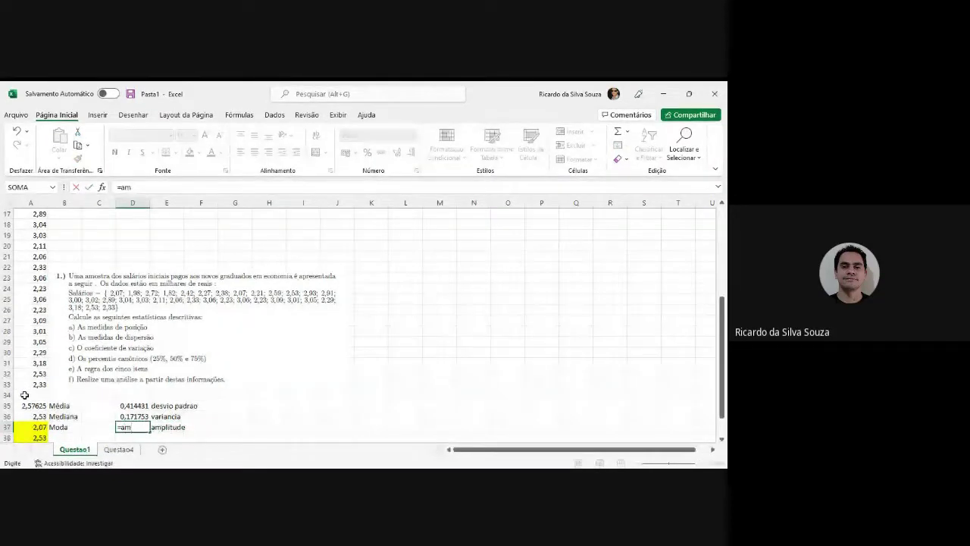
text(pli)
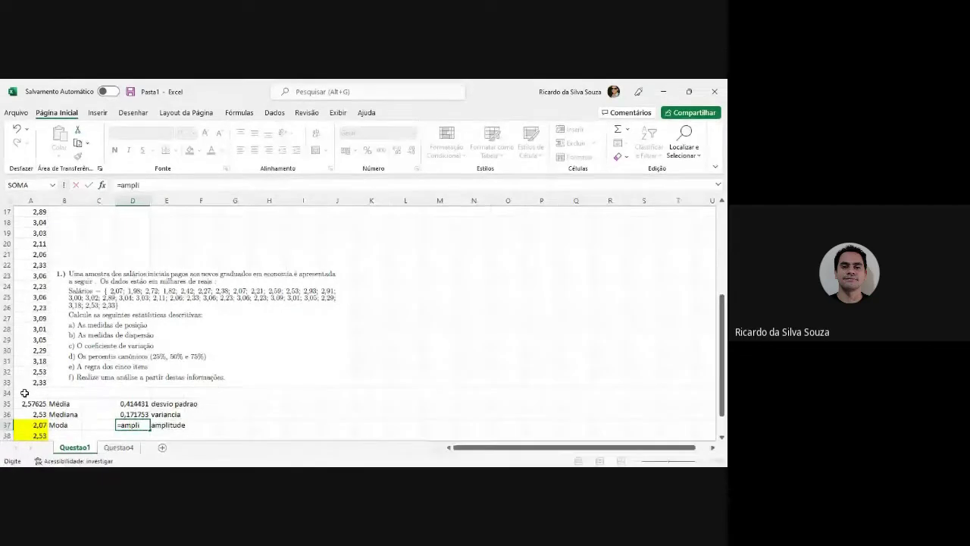
key(BackSpace)
key(BackSpace)
key(BackSpace)
text(')
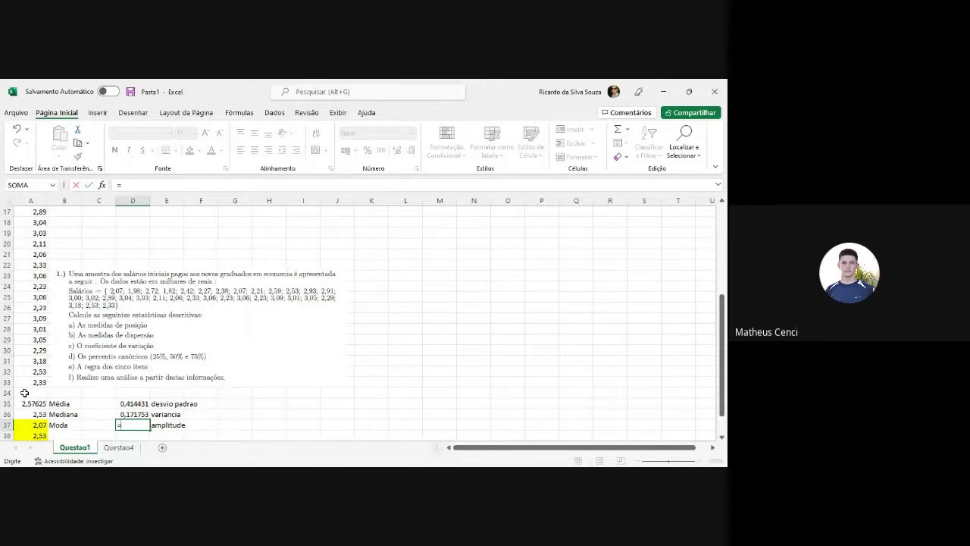
text(3,180)
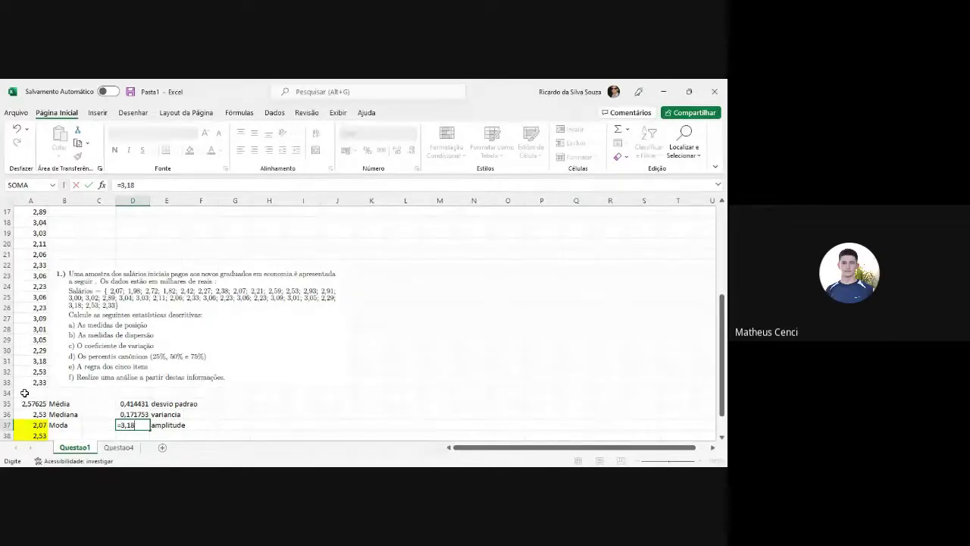
key(BackSpace)
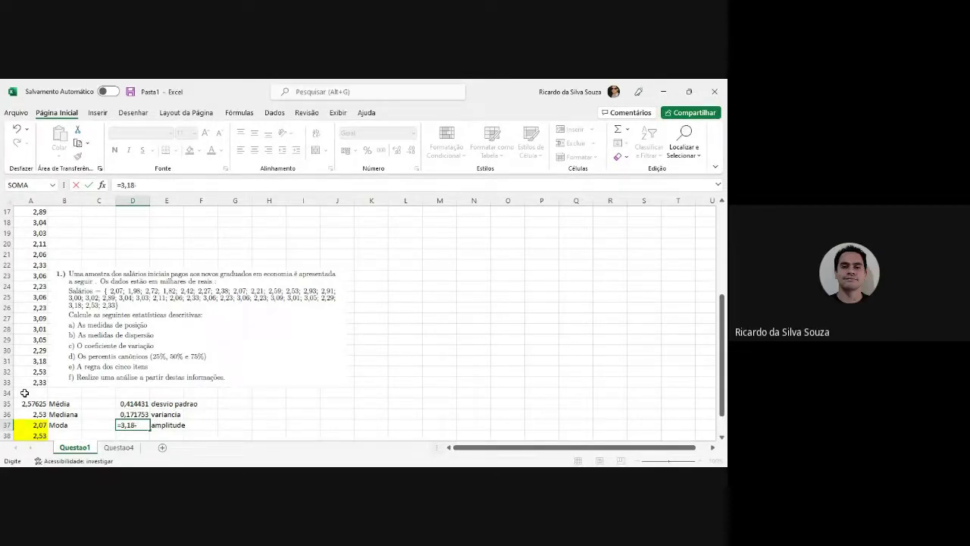
text(-)
text(1)
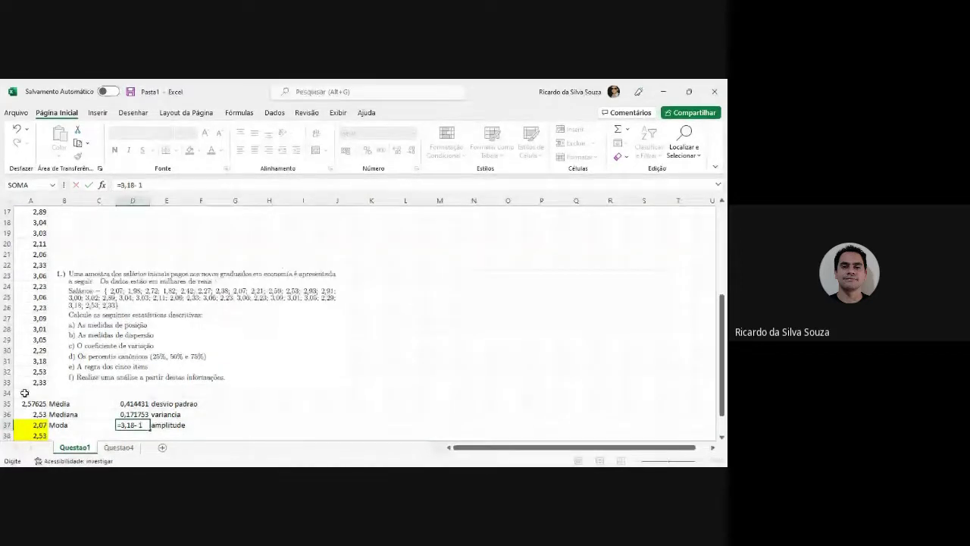
text(,82)
key(ctrl+Return)
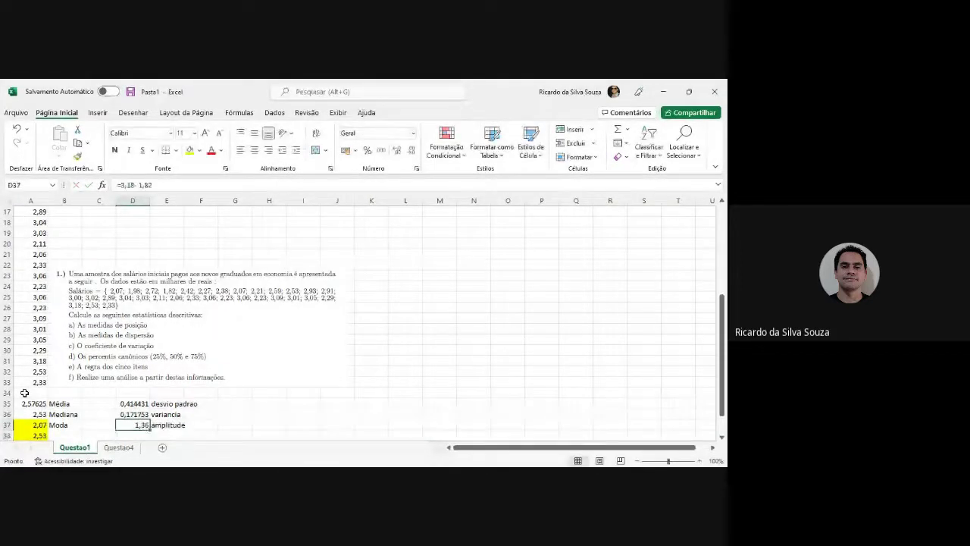
Move past the data to the empty cell above the Média label
key(Return)
key(Return)
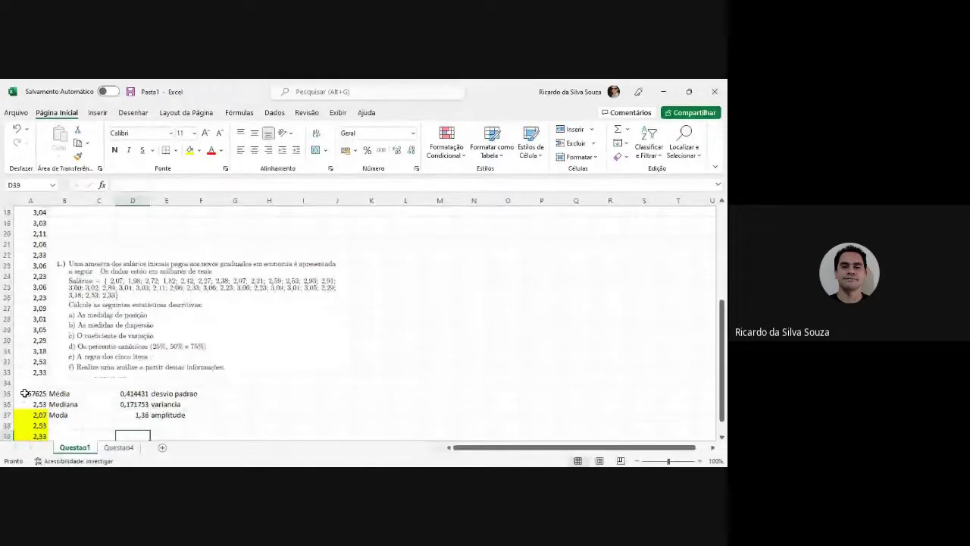
key(Return)
key(Return)
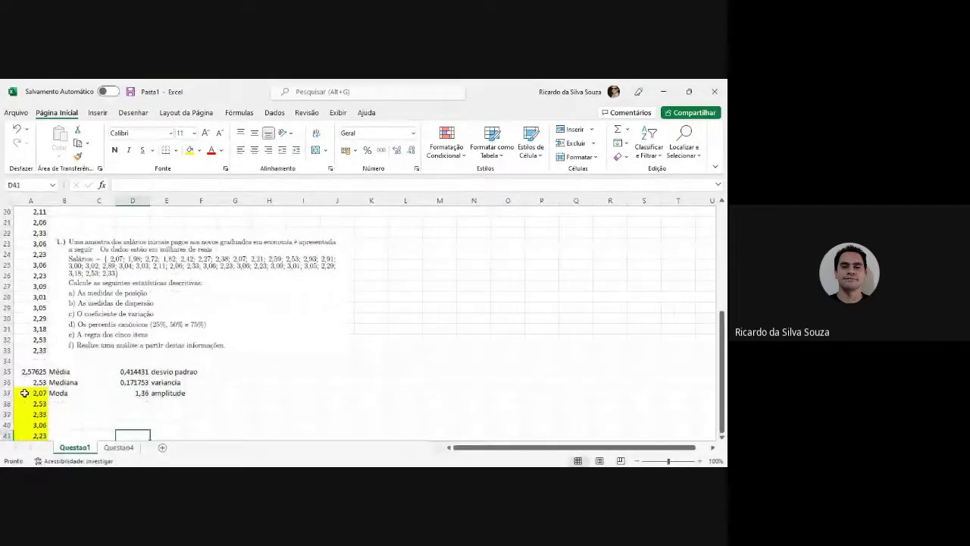
scroll(24, 392, down, 1)
key(Return)
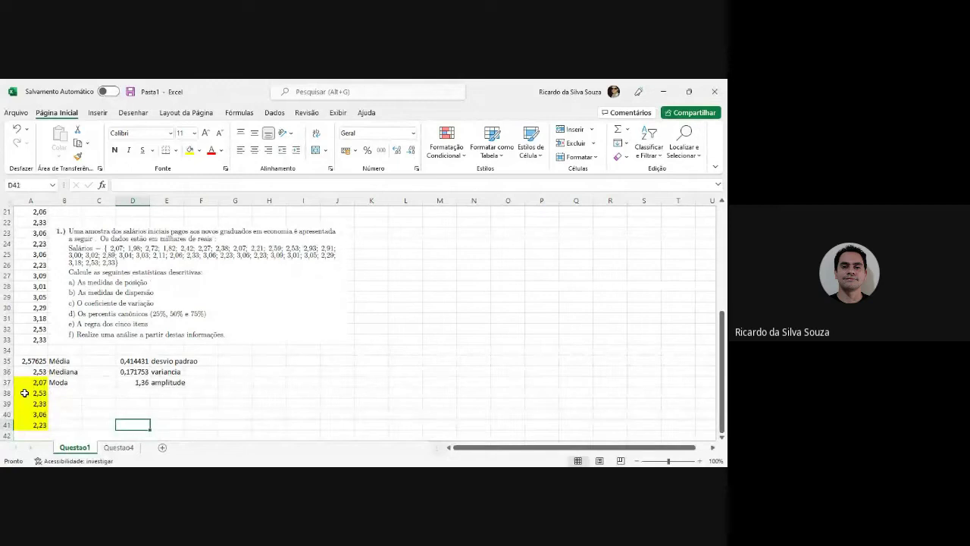
key(Left)
key(Left)
key(Left)
key(Return)
key(Right)
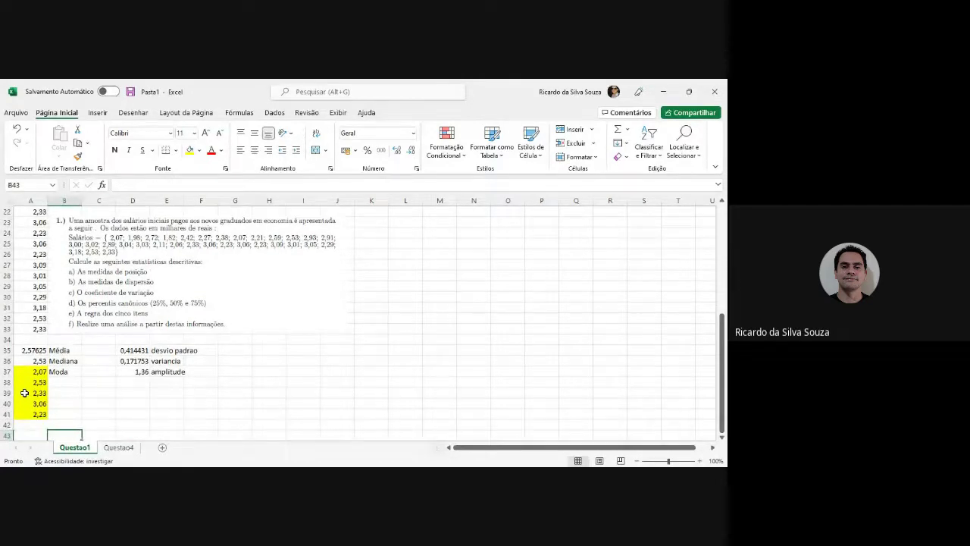
text(=)
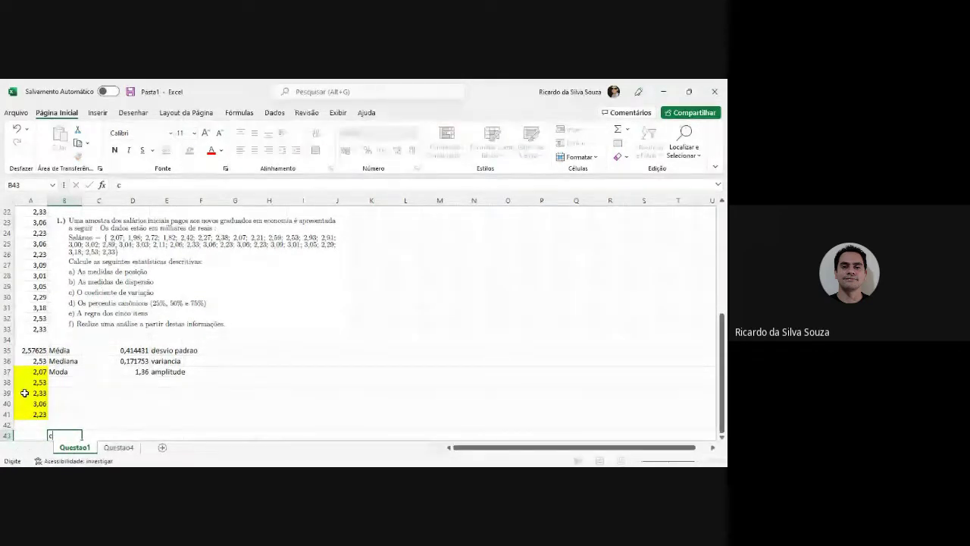
click(65, 349)
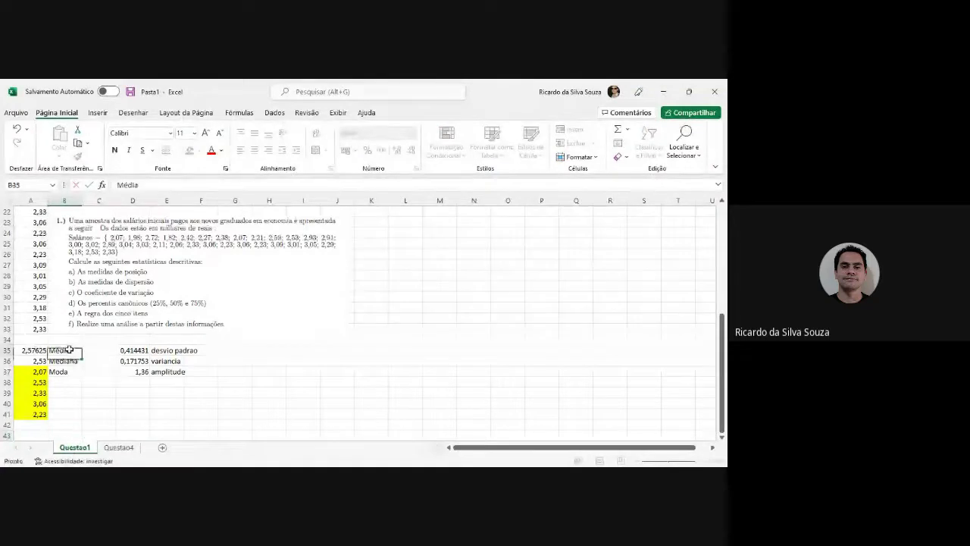
click(168, 347)
Type the section headers A), B) and C) along row 34
click(66, 340)
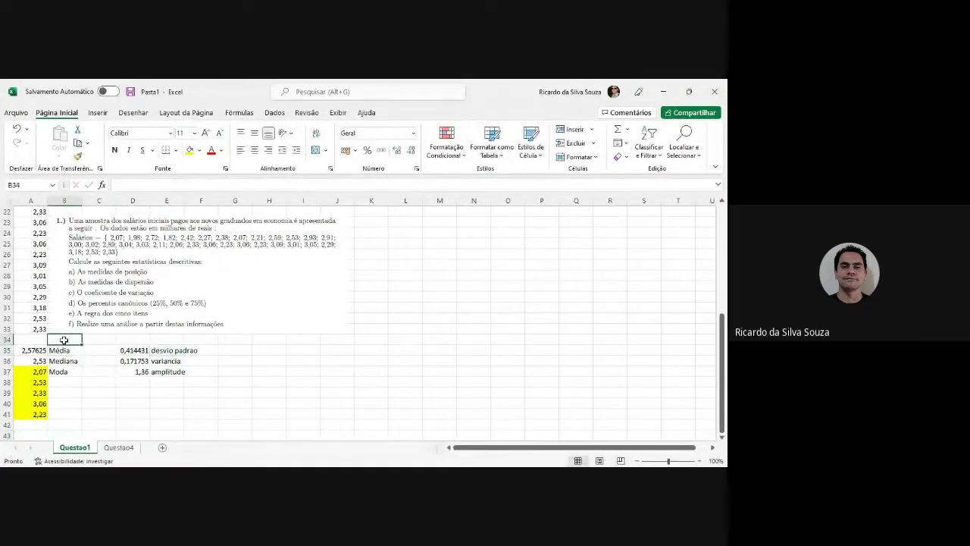
text(A)
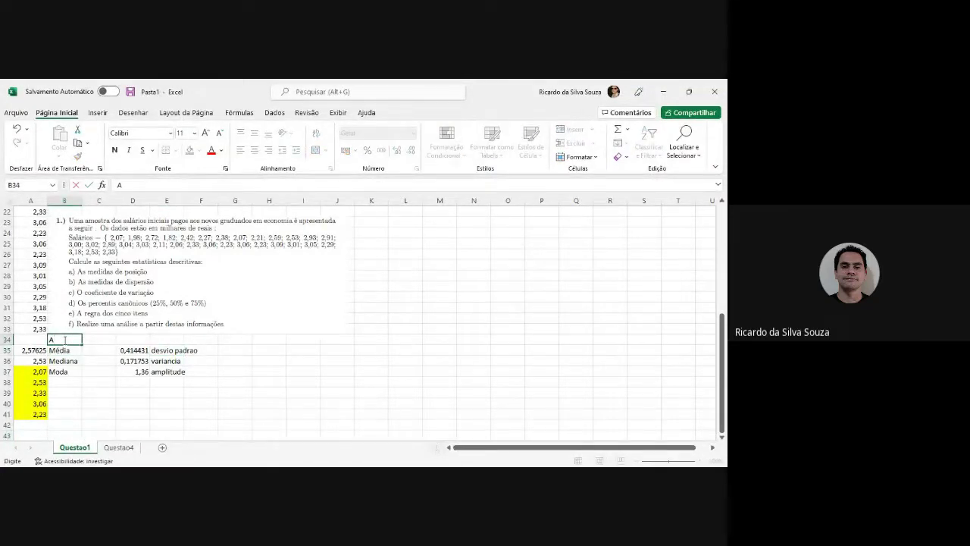
key(Tab)
key(Tab)
key(Tab)
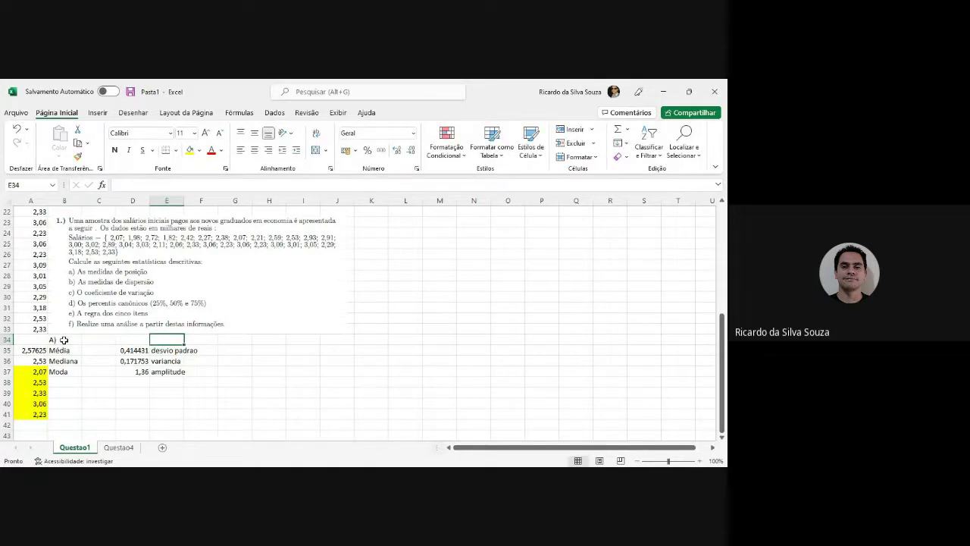
text(B))
key(Tab)
key(Tab)
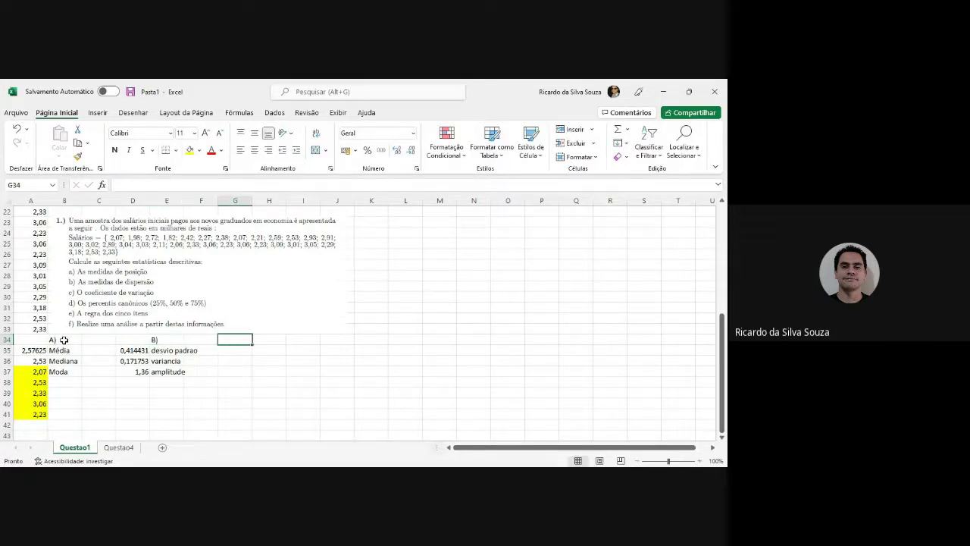
text(C)
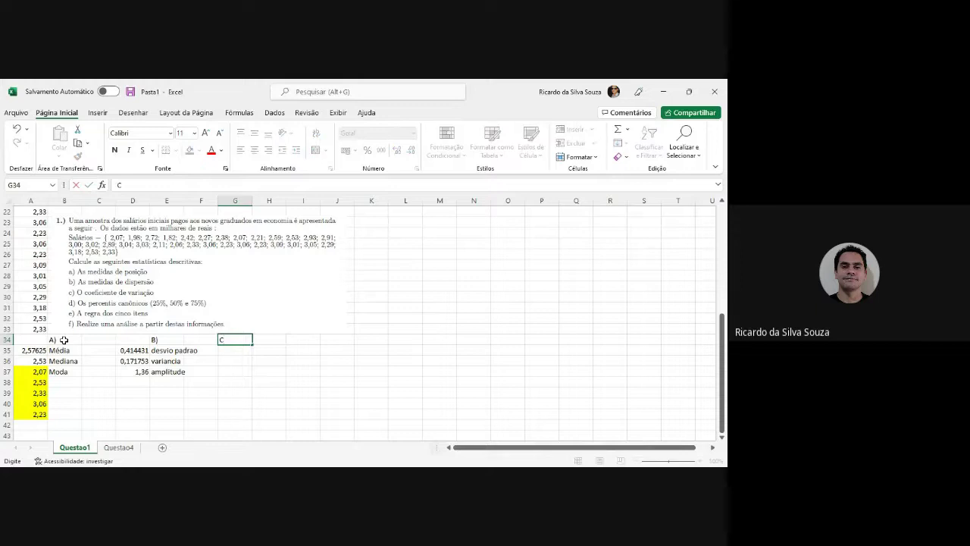
key(Tab)
Add the label CV in H35
key(Down)
text(CV)
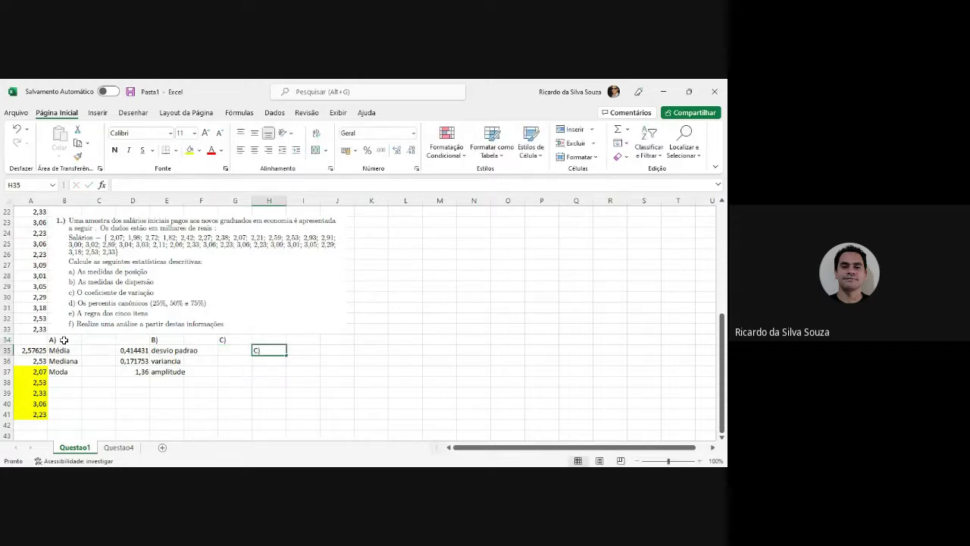
key(Return)
key(Up)
key(Left)
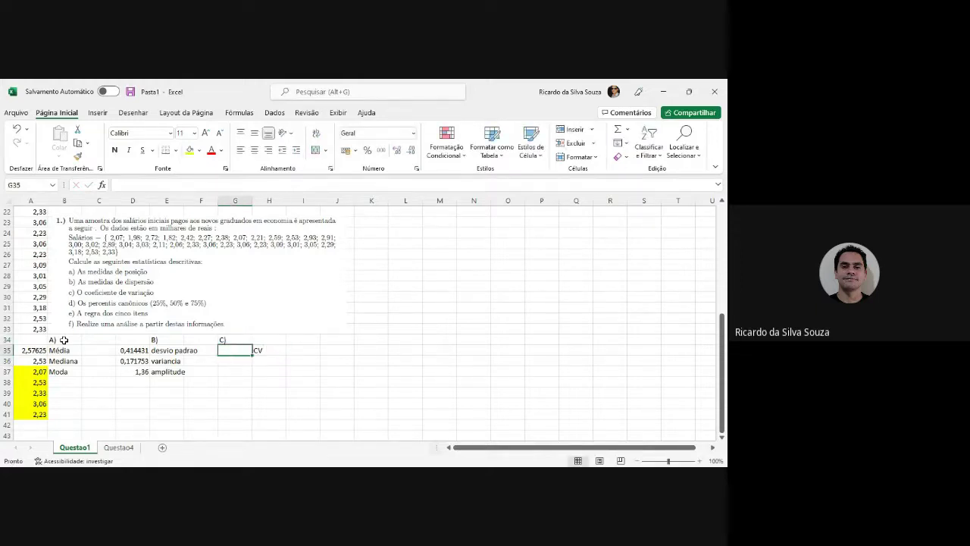
text(=)
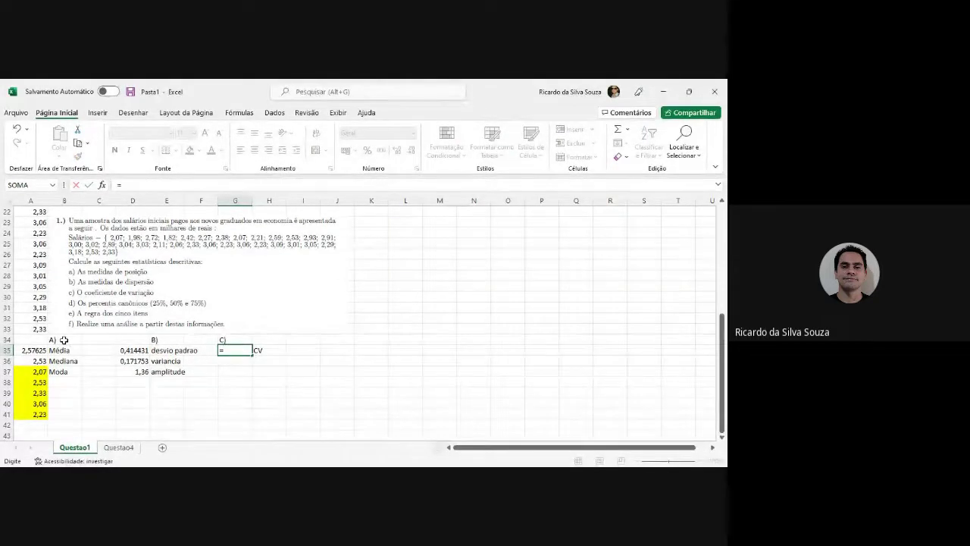
Enter =D35/A35 in G35 and format it as a percentage, showing 16%
click(134, 352)
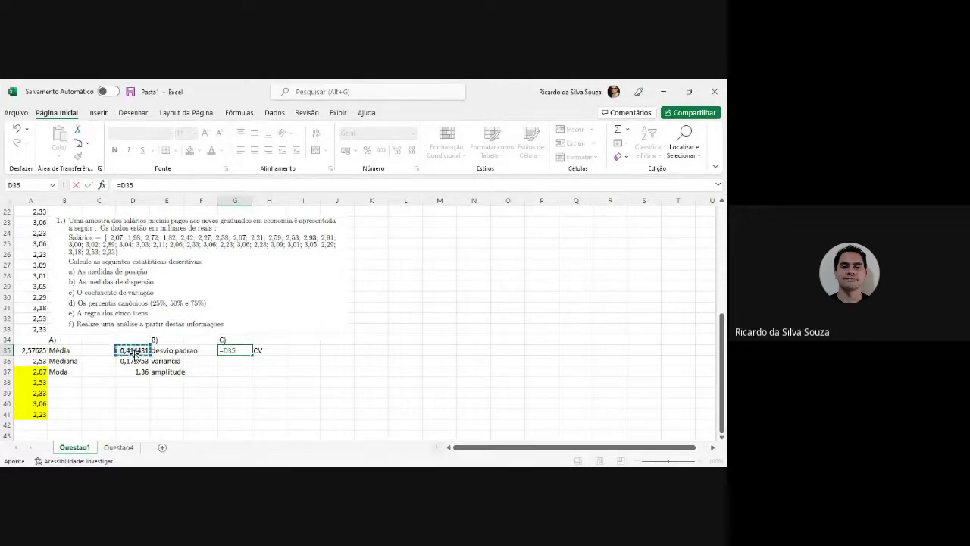
text(/)
click(34, 352)
key(ctrl+Return)
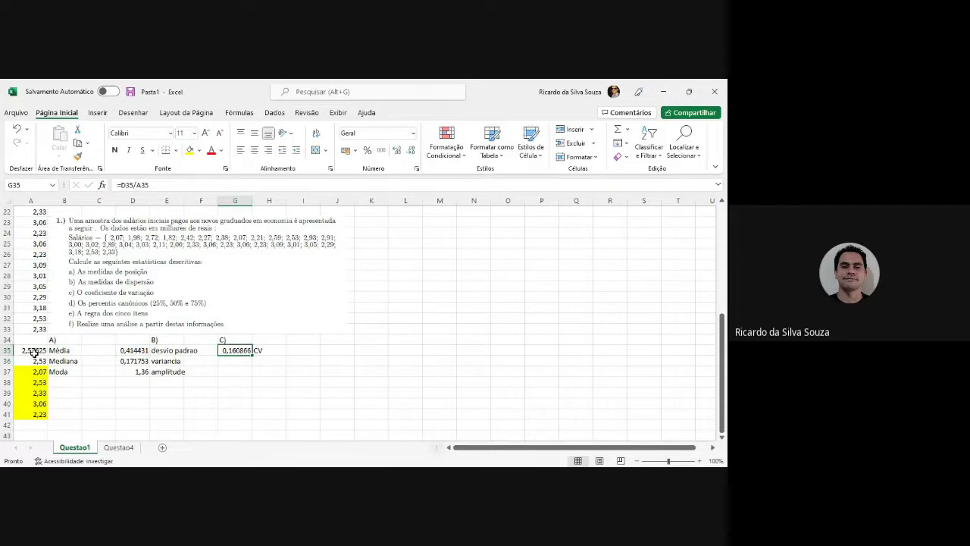
click(367, 151)
Select the cell under the CV label and switch to another window
click(273, 383)
click(238, 370)
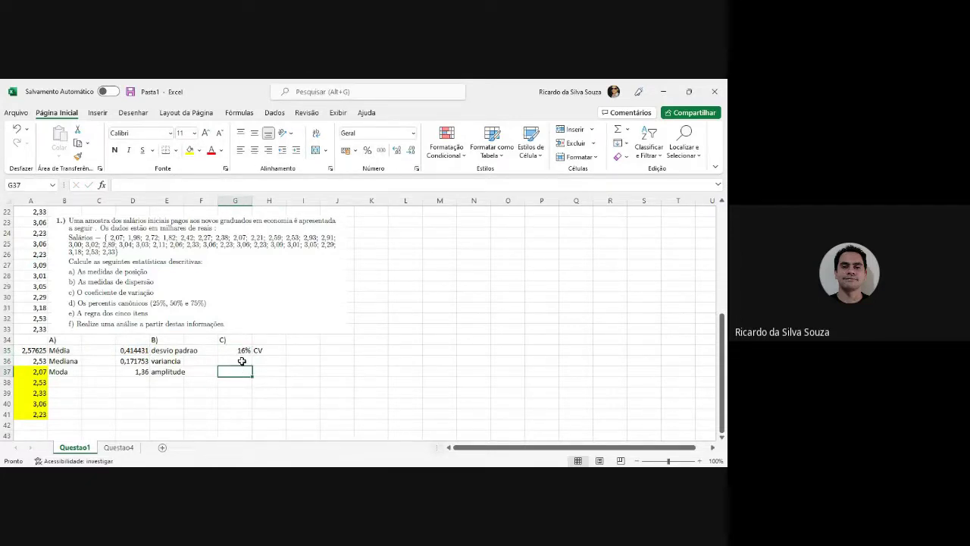
click(242, 361)
click(267, 351)
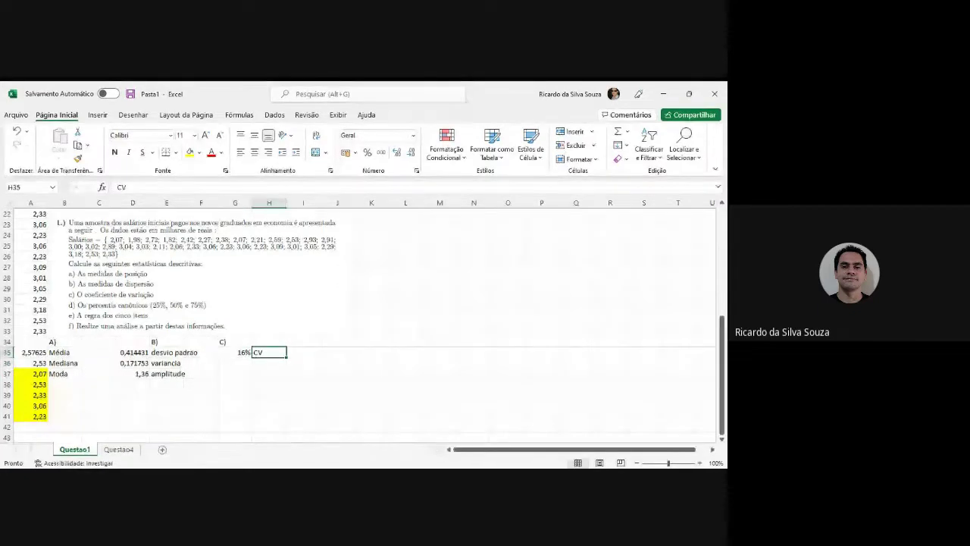
click(266, 363)
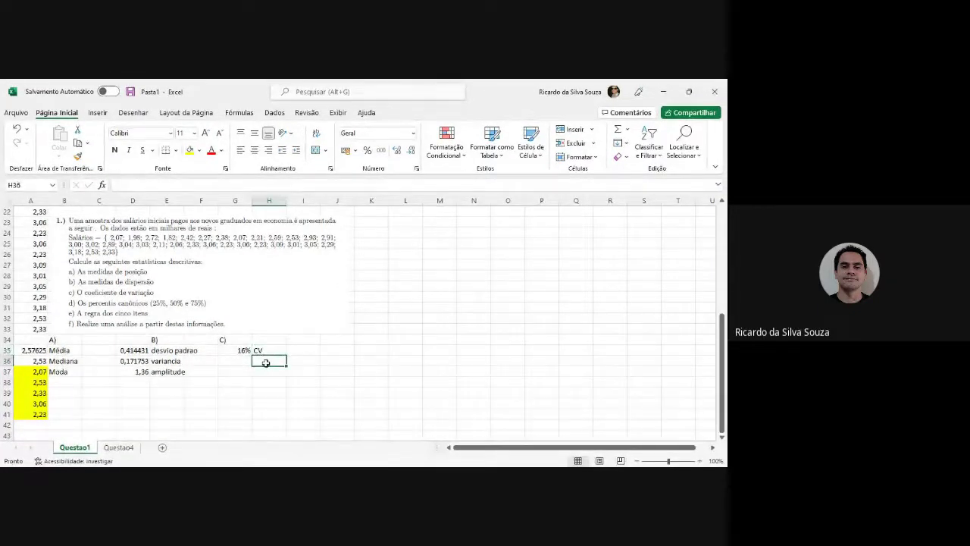
key(alt+Tab)
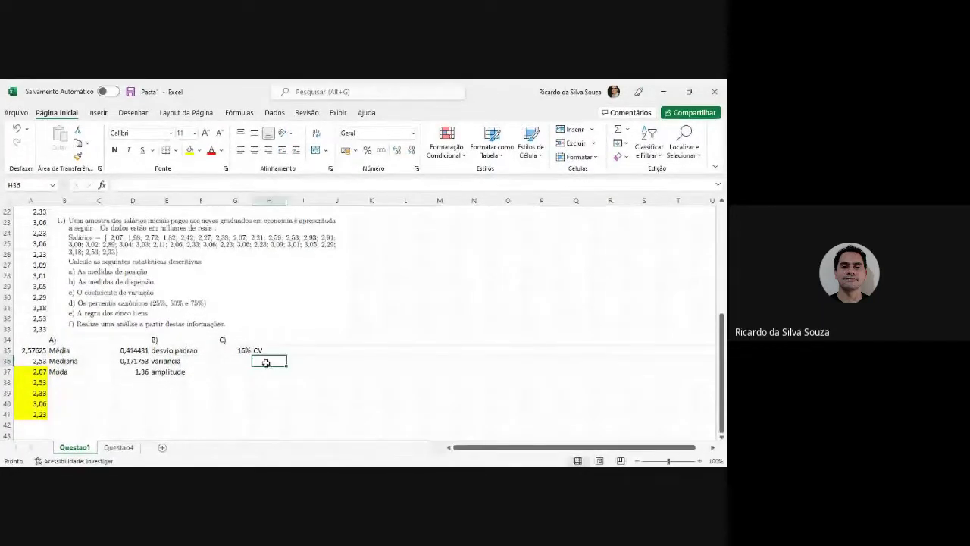
Enter the note 'Tem um coeficiente de variação médio' in H36
text(T)
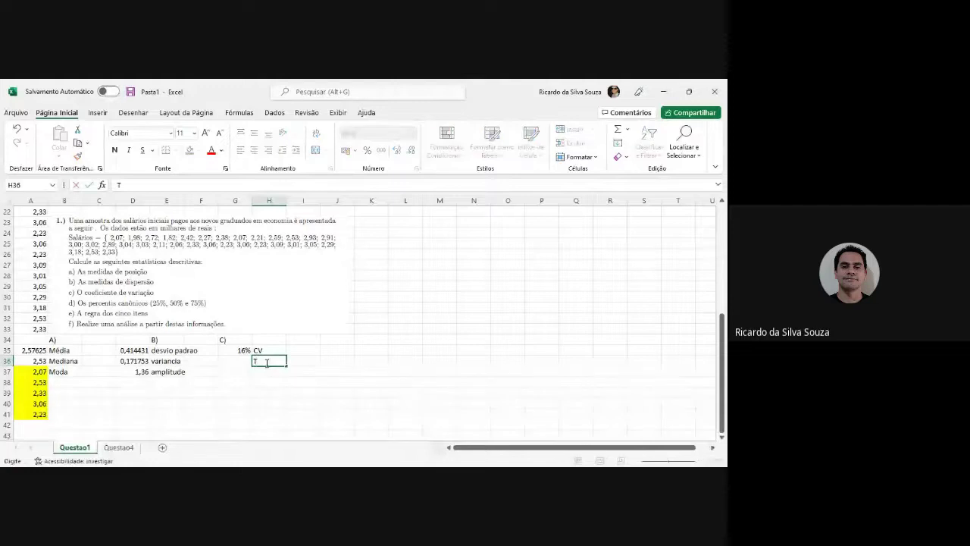
text(em um c)
text(oefi)
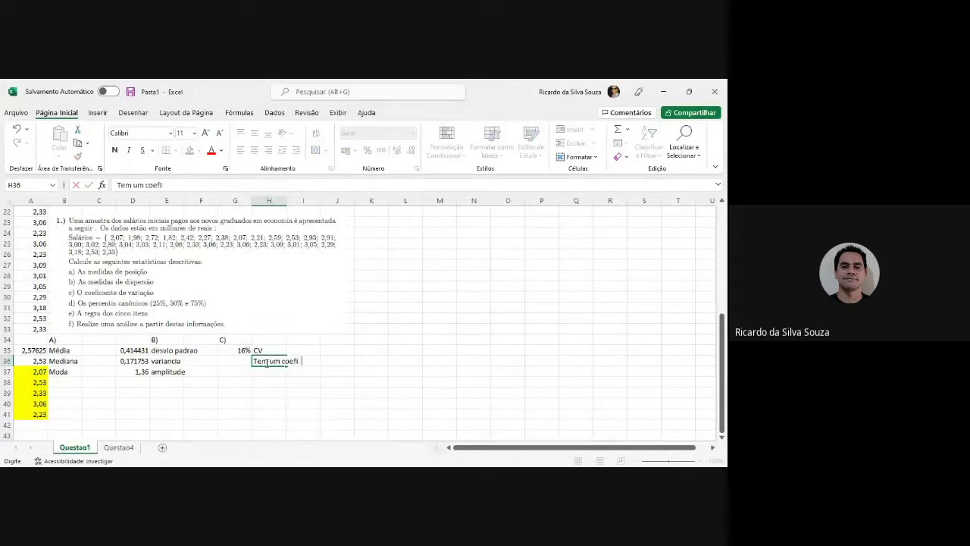
text(ncien de v)
text(ariância)
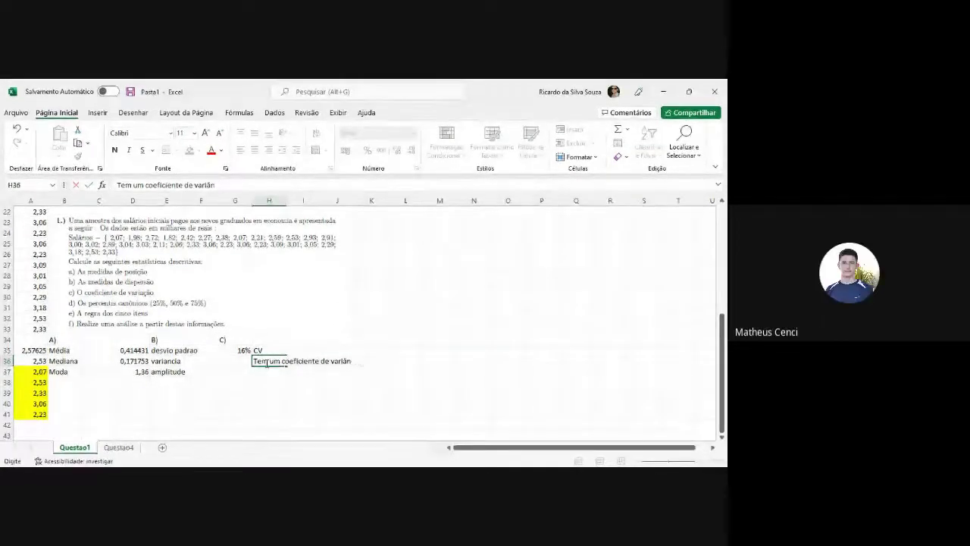
key(BackSpace)
key(BackSpace)
key(BackSpace)
key(BackSpace)
text(aç)
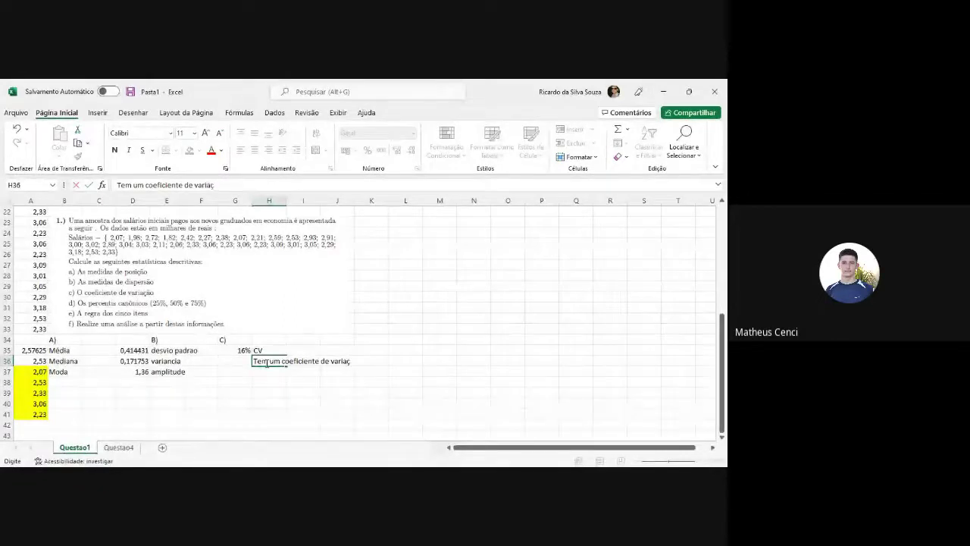
text(ão)
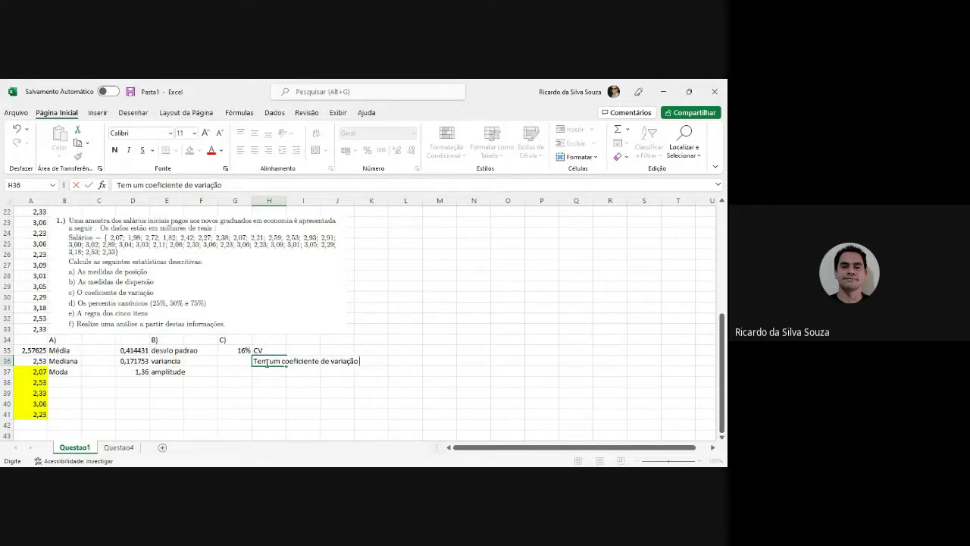
text(médi)
text(o)
key(Return)
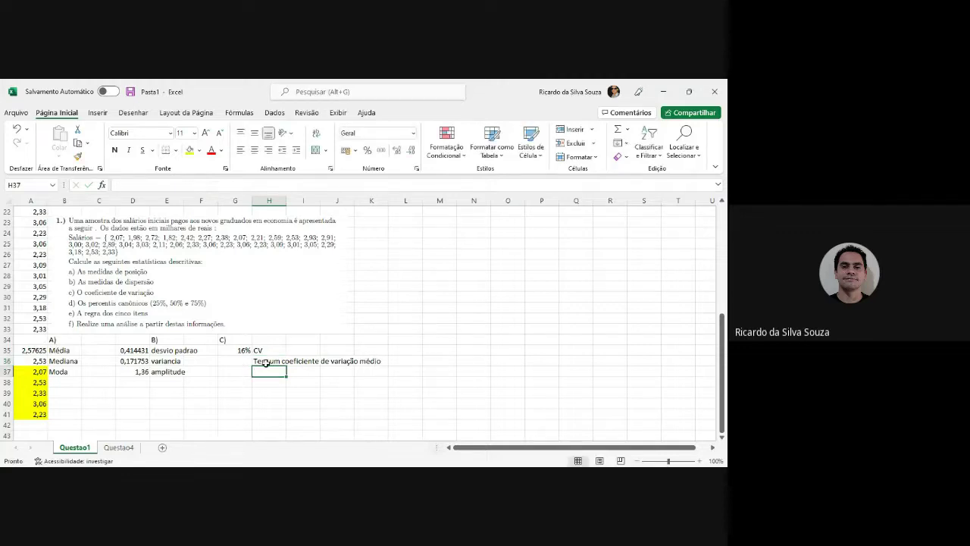
Move the cell cursor down to row 43, where section D will start
key(Left)
key(Left)
key(Left)
key(Left)
key(Down)
key(Down)
key(Down)
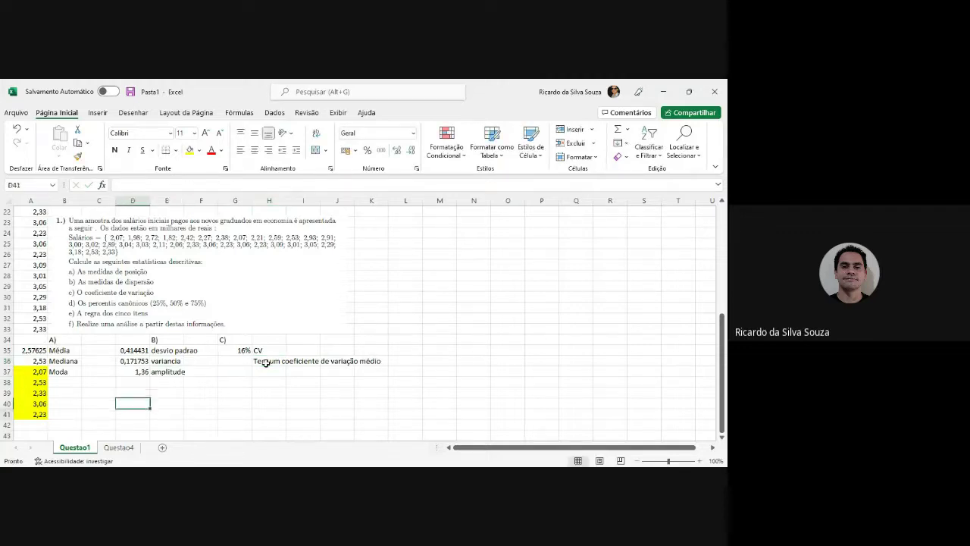
key(Down)
key(Down)
key(Right)
key(Right)
key(Right)
key(Up)
key(Up)
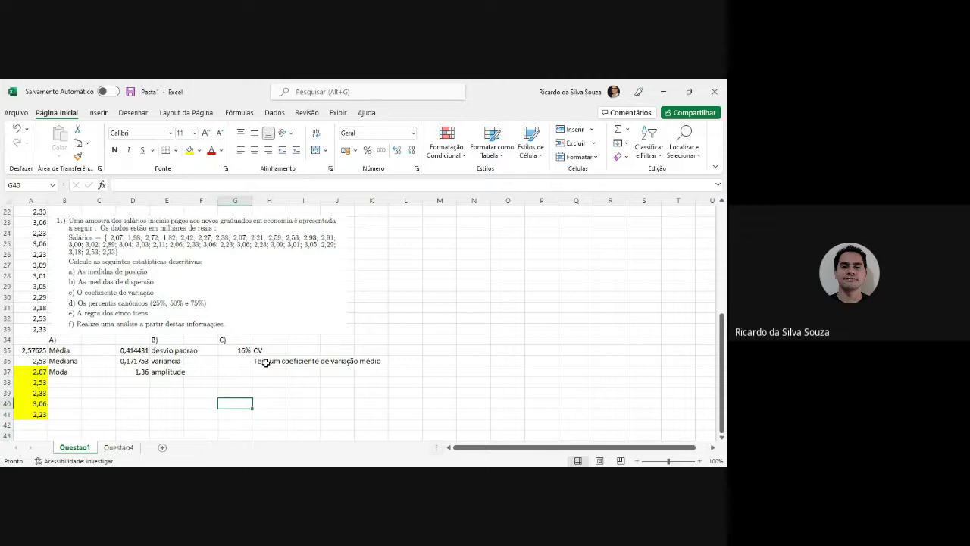
key(Right)
key(Right)
key(Right)
key(Left)
key(Left)
key(Left)
key(Left)
key(Left)
key(Left)
key(Left)
key(Down)
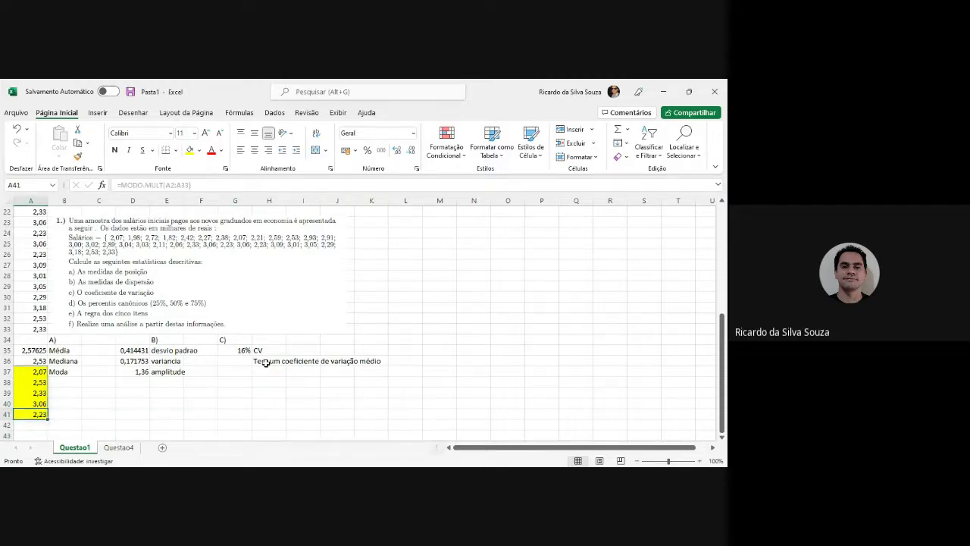
key(Down)
key(Down)
key(Down)
key(Right)
key(Right)
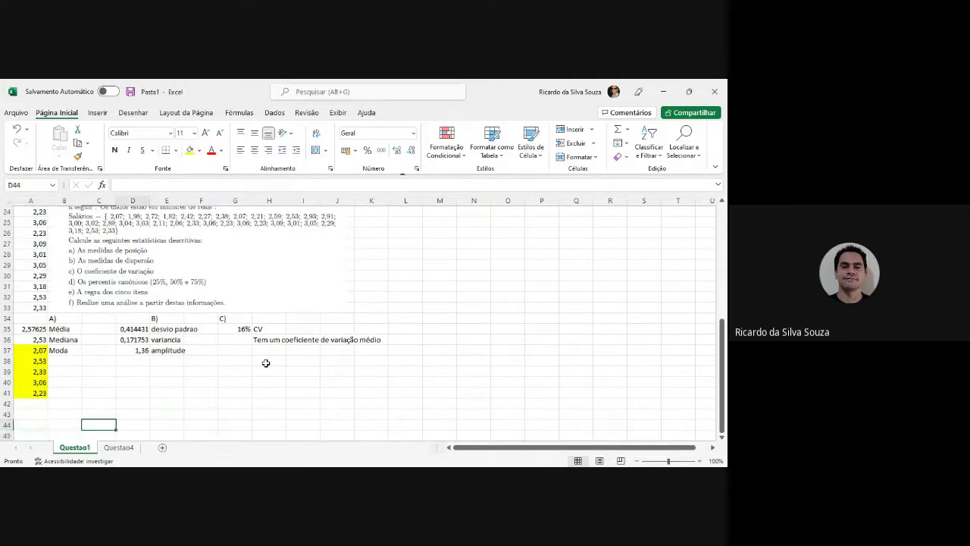
key(Right)
key(Right)
key(Up)
key(Left)
key(Left)
key(Left)
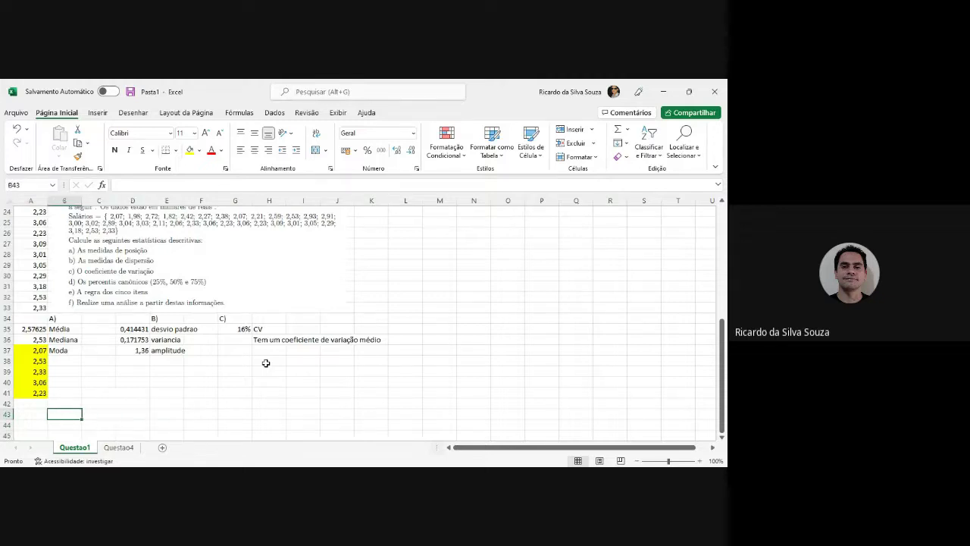
Label section D) in B43 and place the P(25) label in C44
text(D)
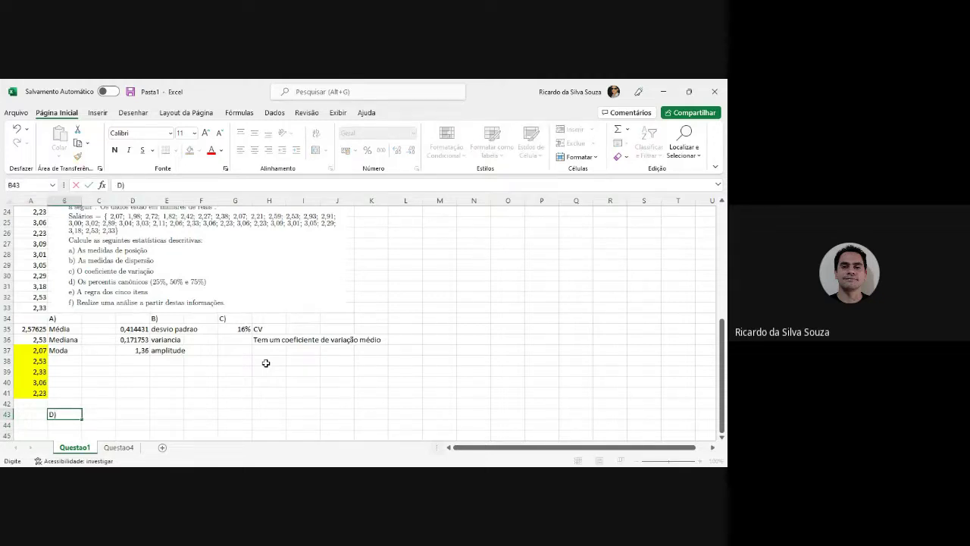
key(Return)
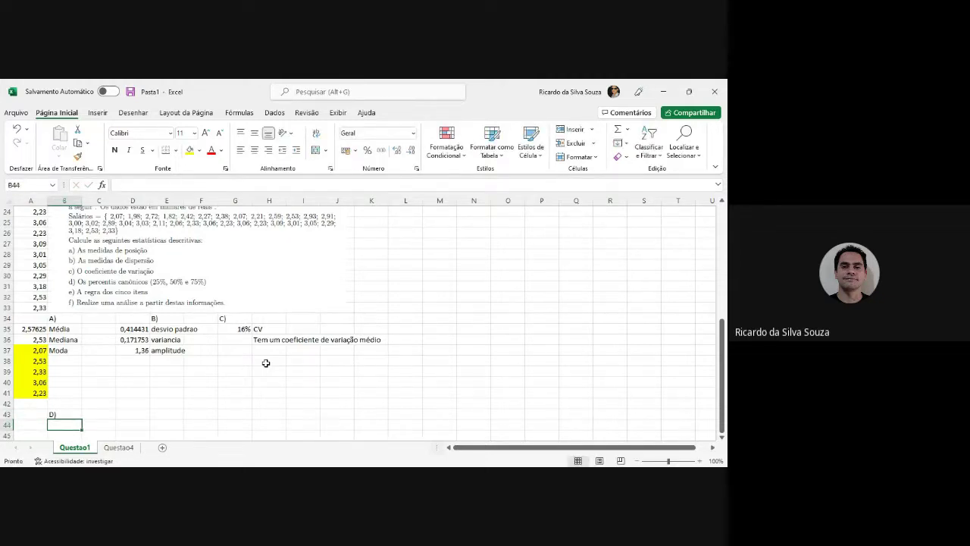
text(p)
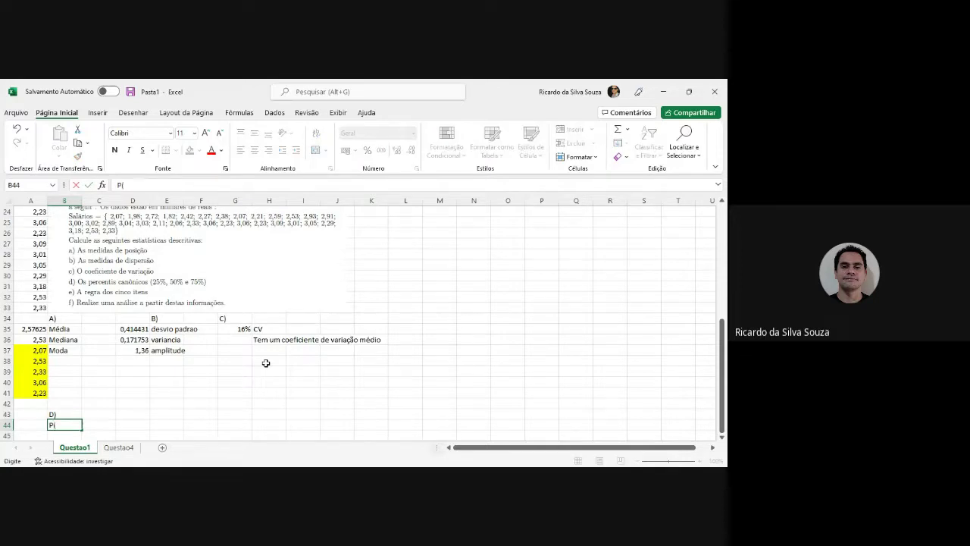
text(5)
key(ctrl+Return)
key(ctrl+c)
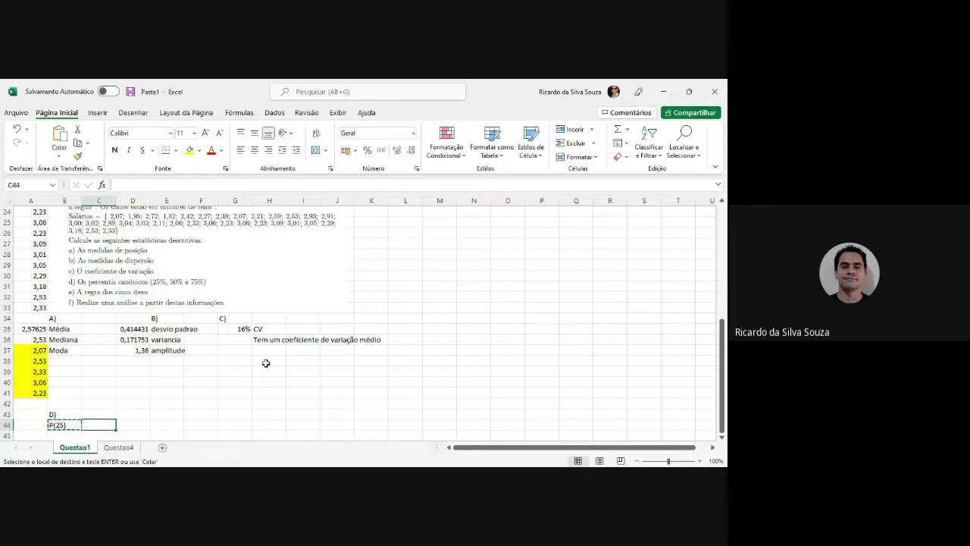
click(267, 369)
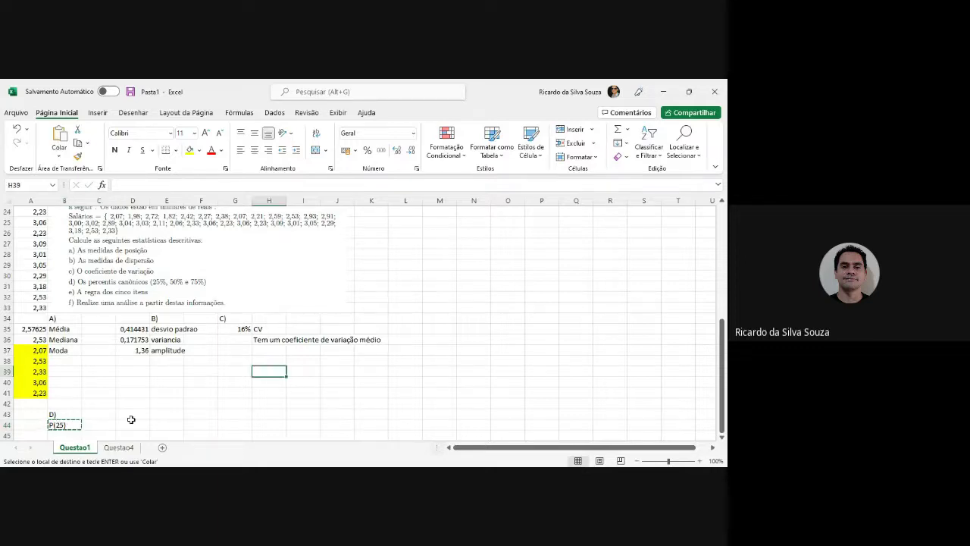
key(Escape)
click(65, 421)
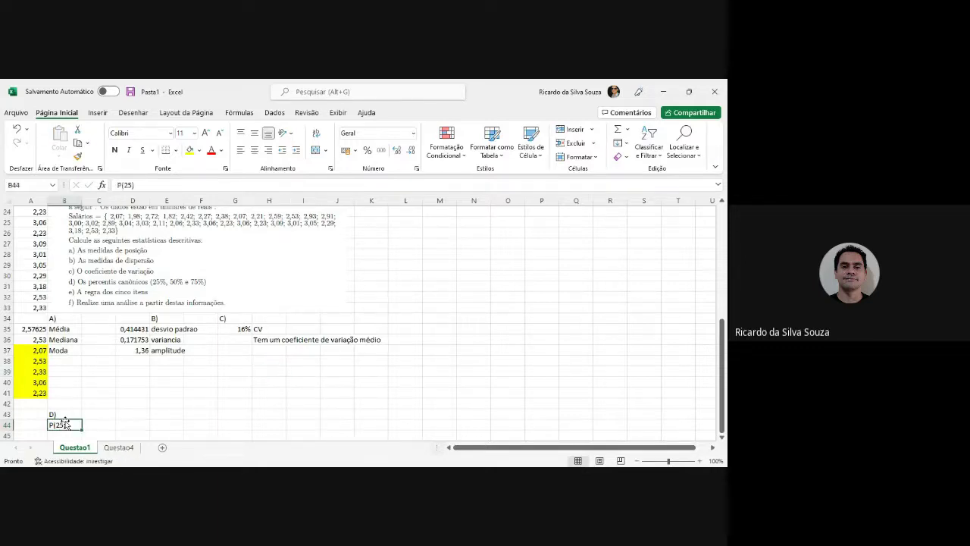
drag(65, 421, 99, 421)
key(Return)
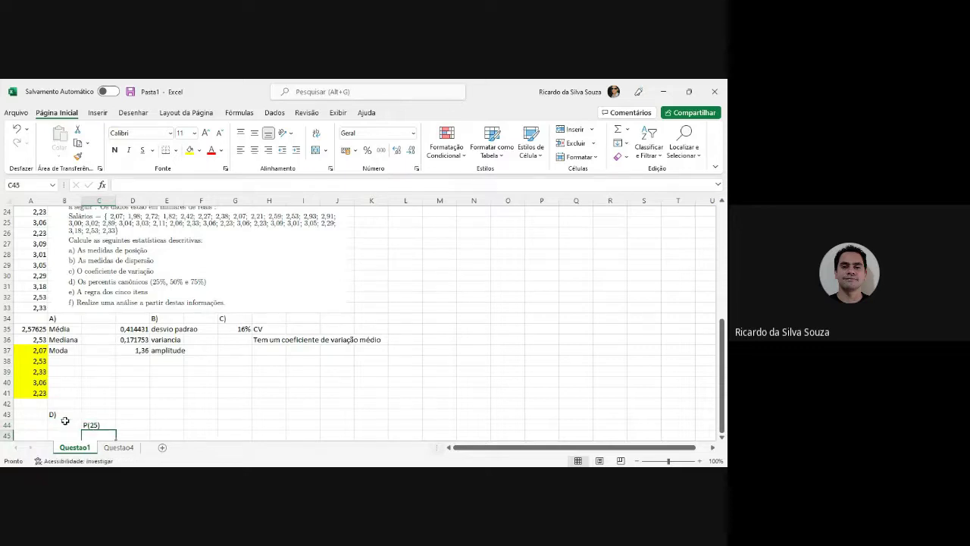
Enter the P(50) and P(75) labels in C45:C46
click(65, 339)
click(89, 430)
double_click(90, 430)
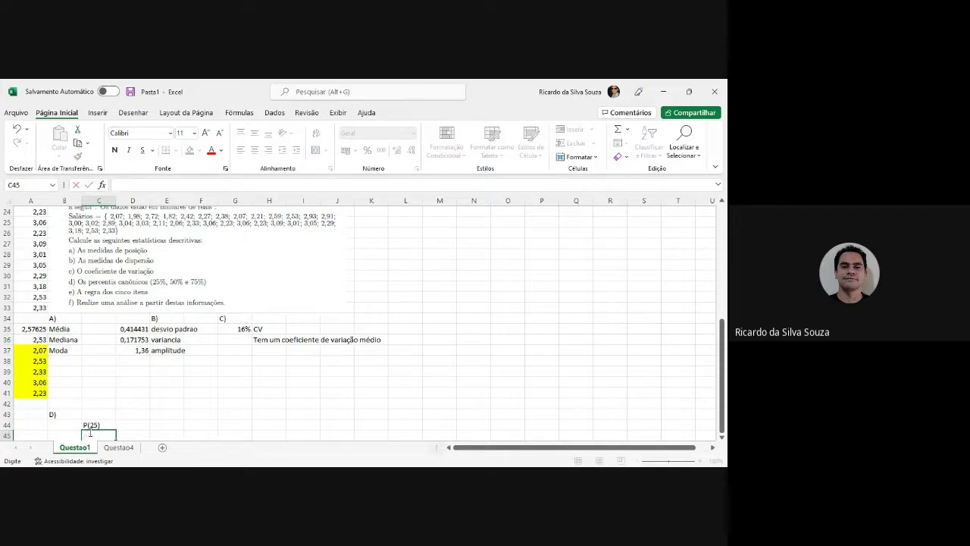
text(P(25))
key(BackSpace)
key(BackSpace)
key(BackSpace)
text(5)
key(Return)
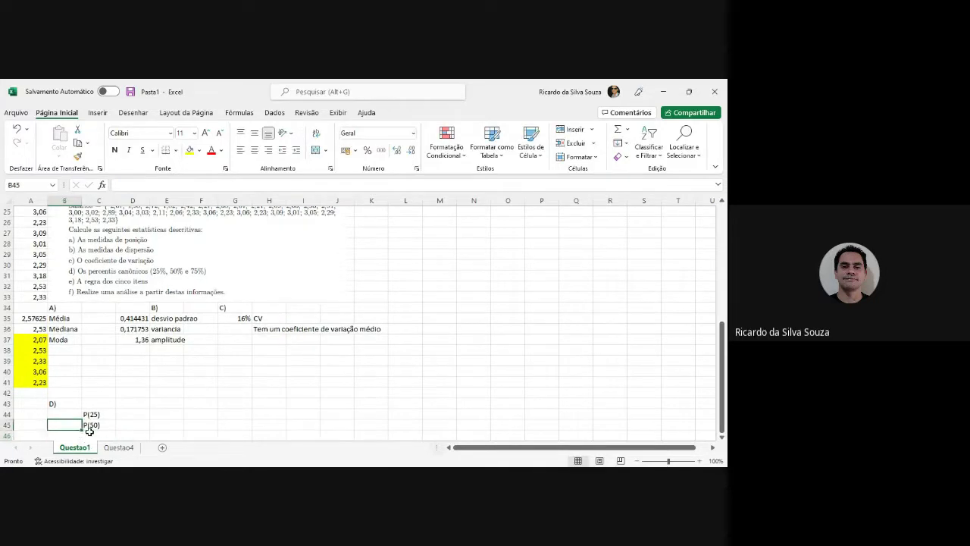
text(P()
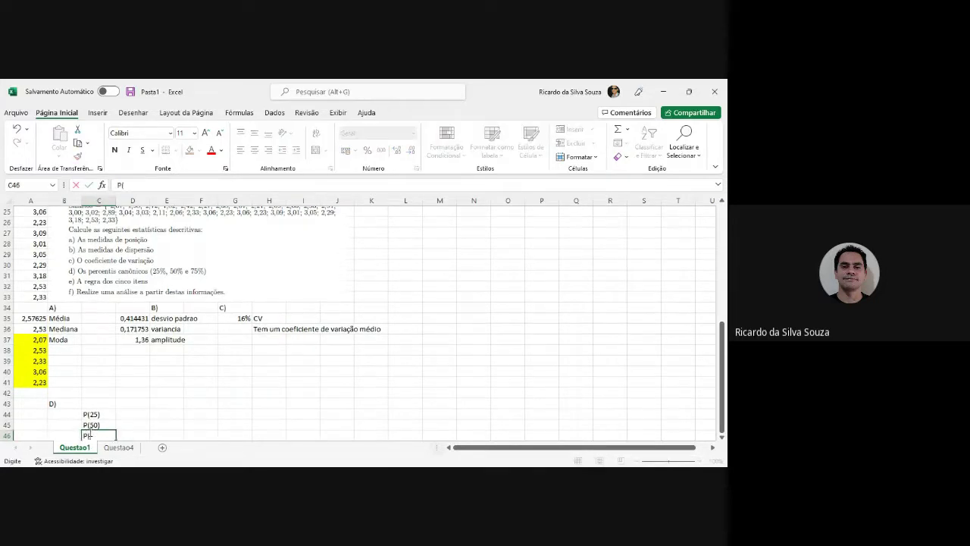
text(75))
key(Up)
key(Up)
Tag the three percentiles 1Q, 2Q and 3Q in D44:D46
key(Right)
text(1)
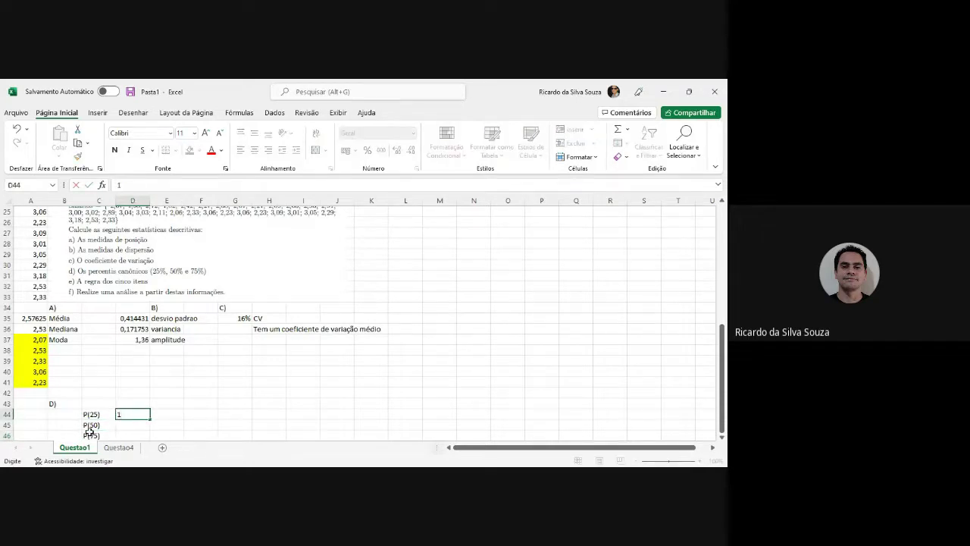
key(Return)
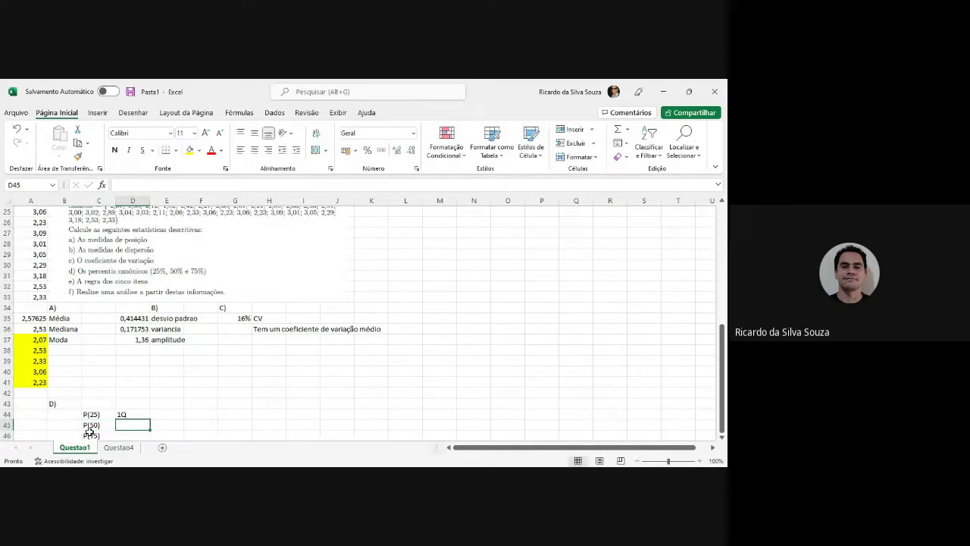
text(2Q)
key(Return)
text(3Q)
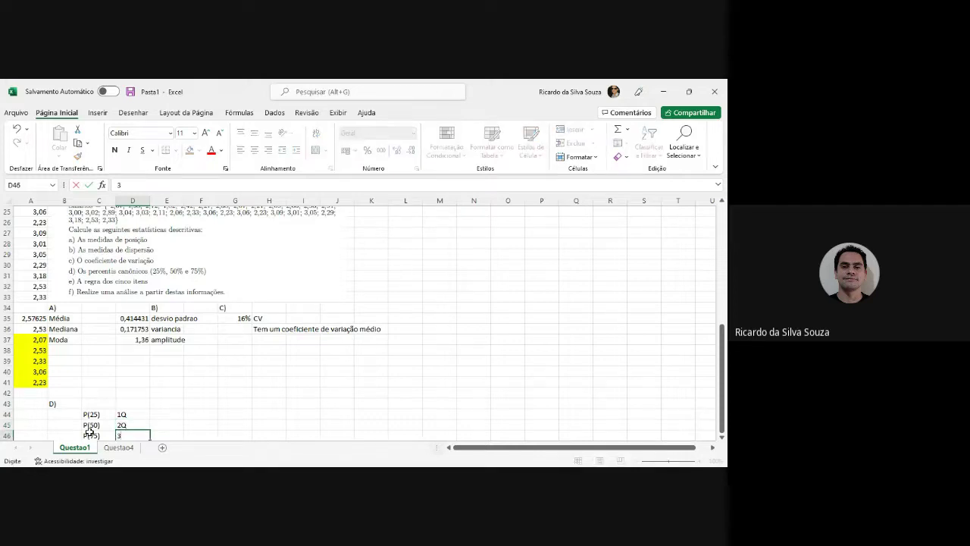
key(Return)
scroll(90, 432, down, 3)
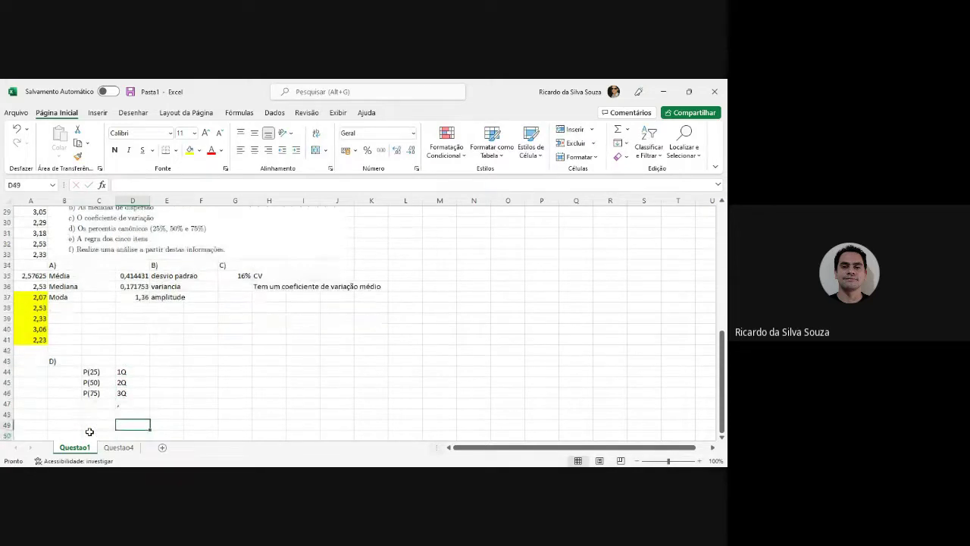
text(,)
key(Escape)
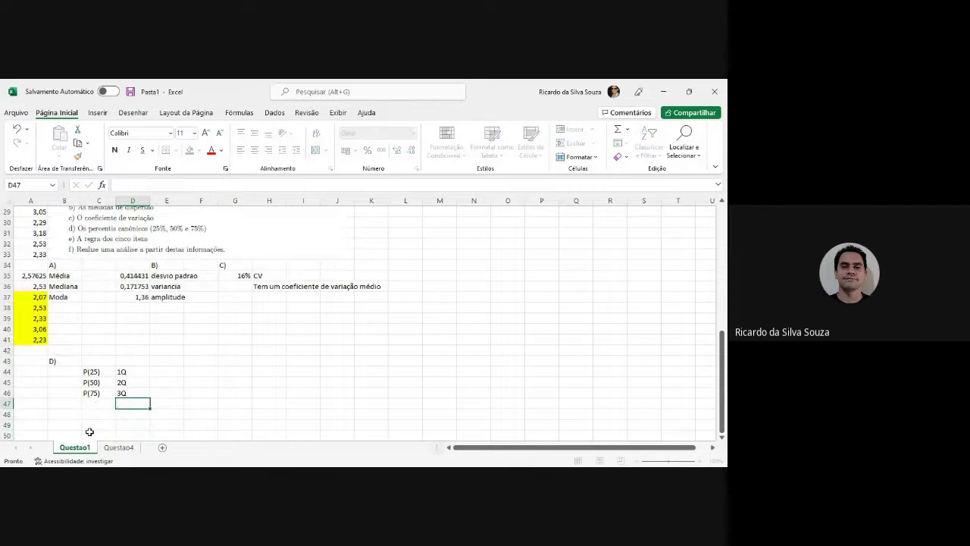
key(Up)
key(Up)
key(Up)
key(Left)
key(Left)
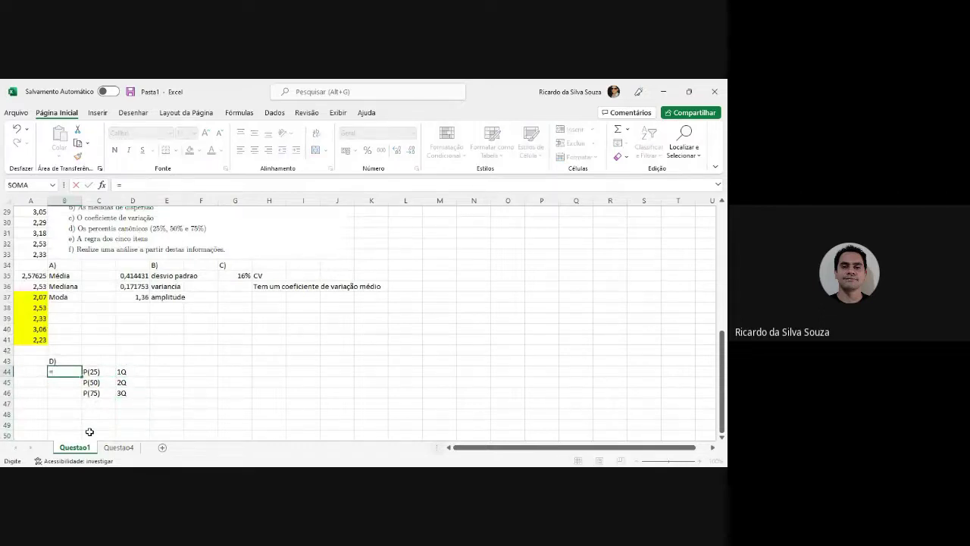
Enter =PERCENTIL.INC over A2:A33 with 25 in B44, which returns #NÚM!
text(=PER)
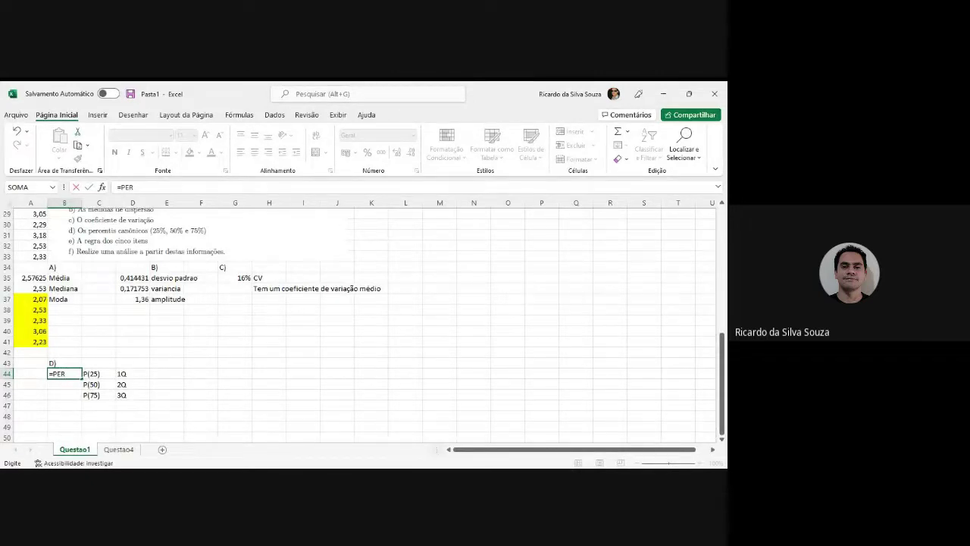
text(CENTIL.INC()
text(25))
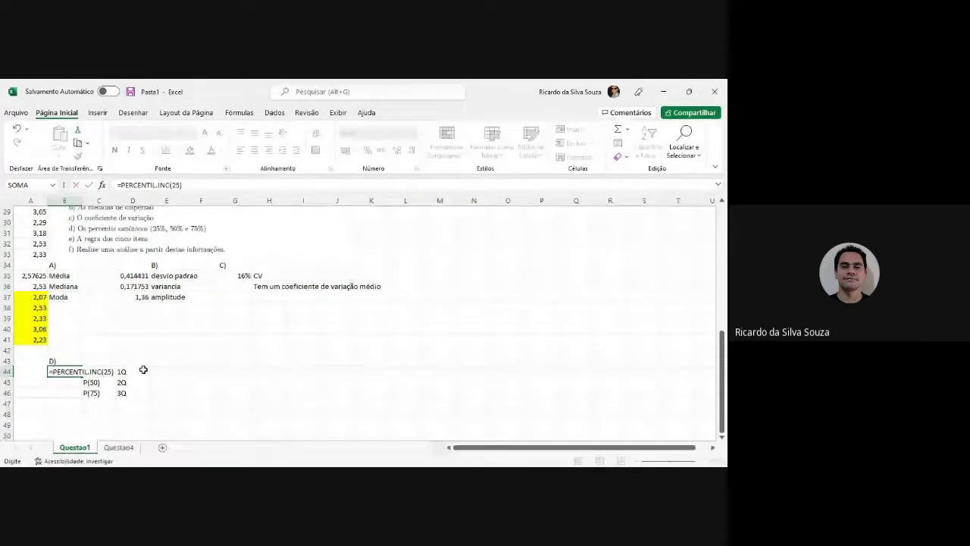
key(Return)
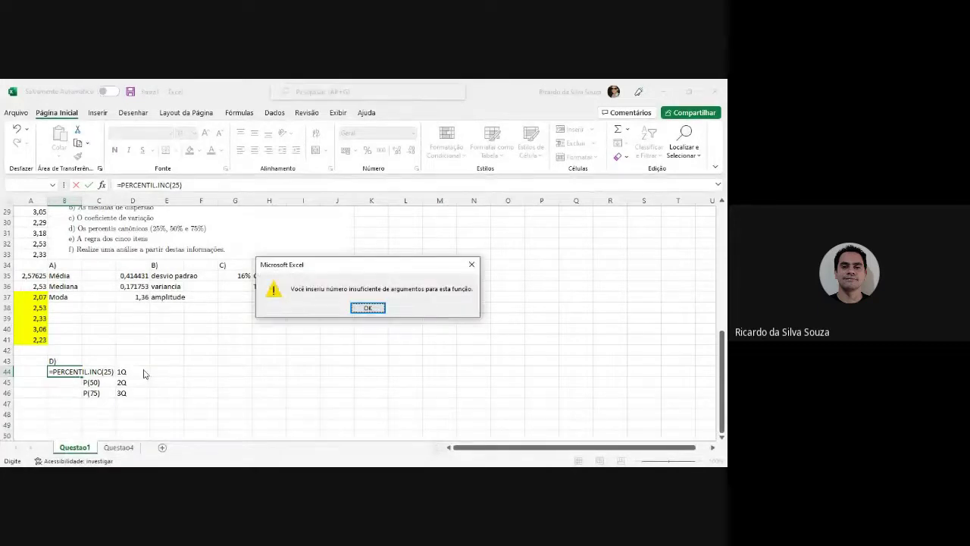
key(Return)
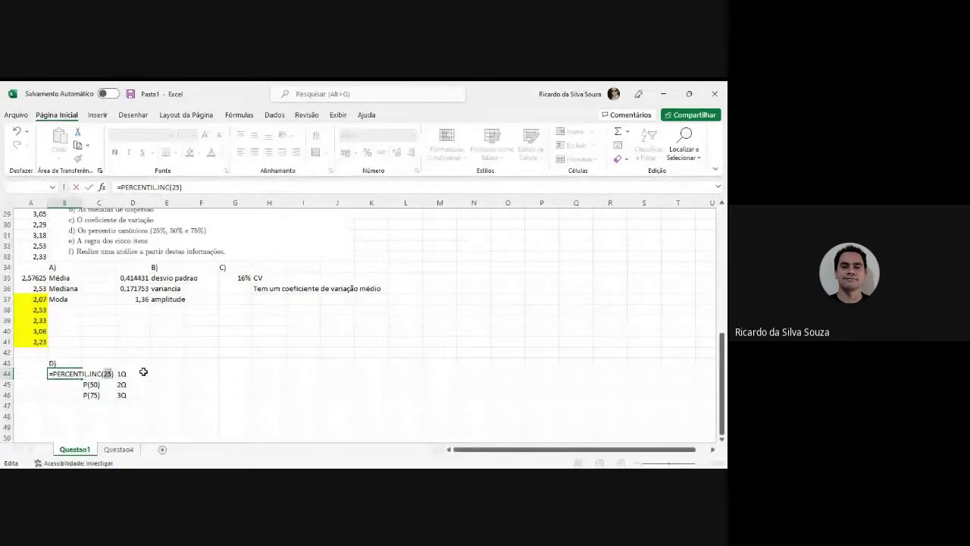
key(BackSpace)
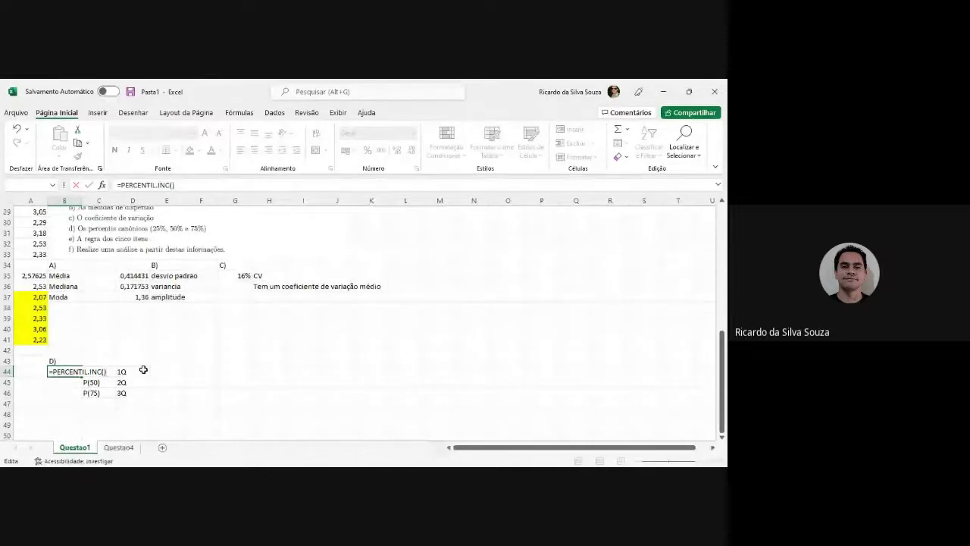
click(32, 254)
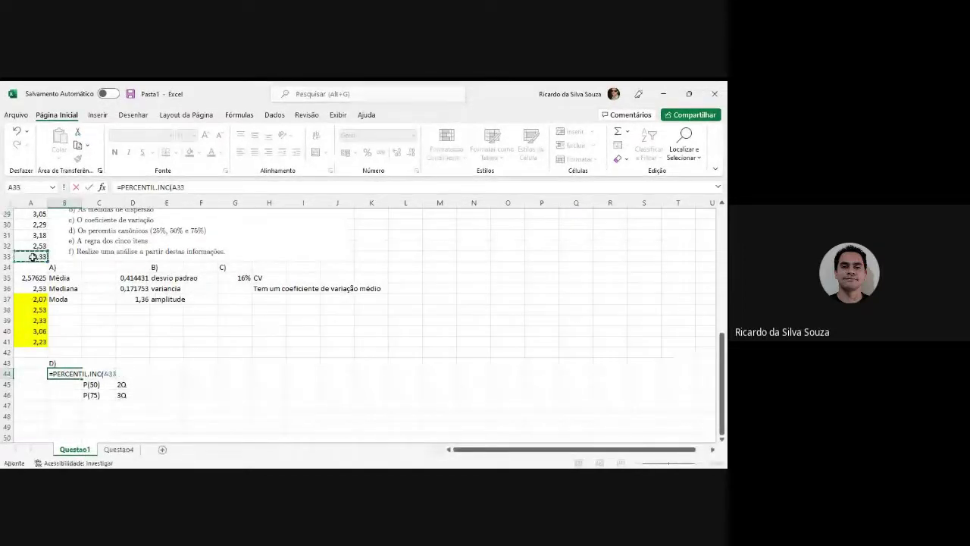
key(ctrl+shift+Up)
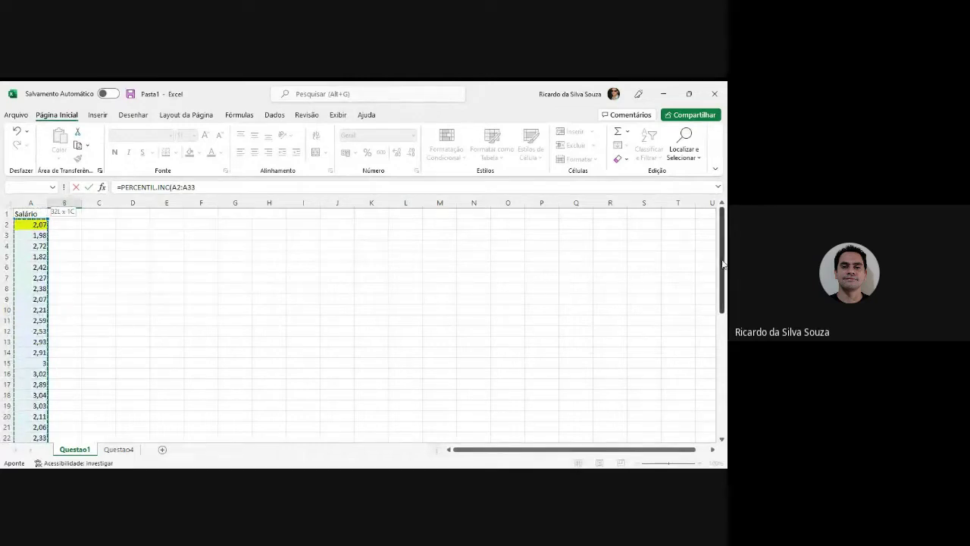
drag(724, 263, 726, 381)
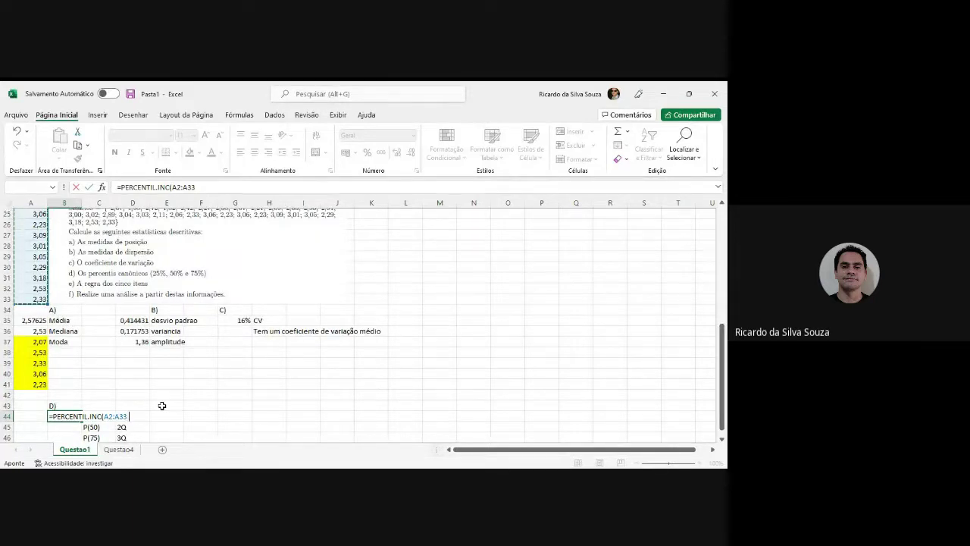
text(;25)
key(Return)
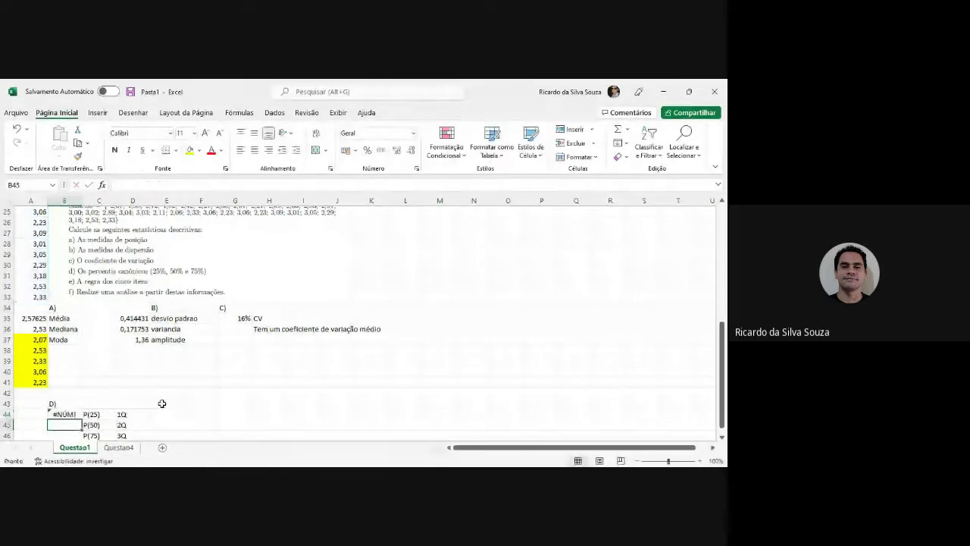
Change the B44 percentile argument to a 0,-prefixed decimal
key(Up)
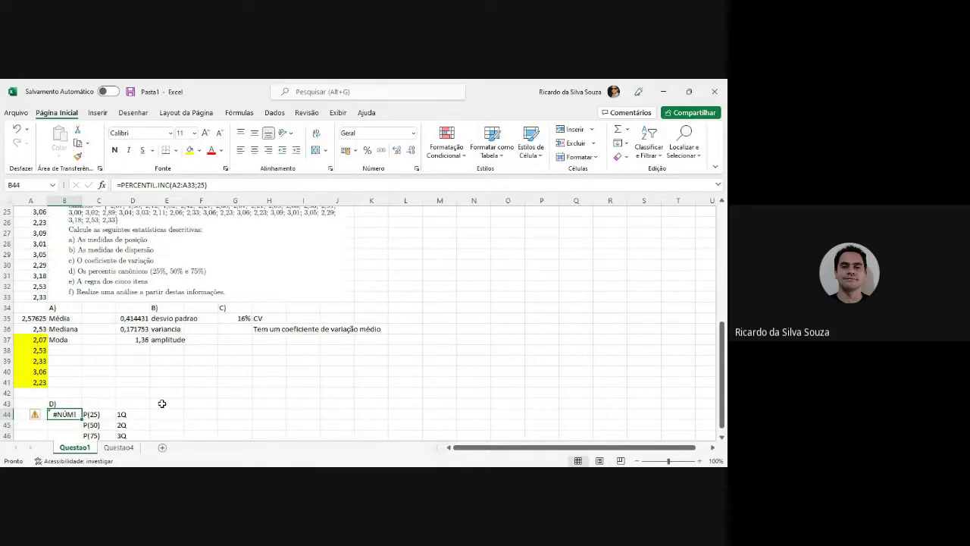
click(198, 185)
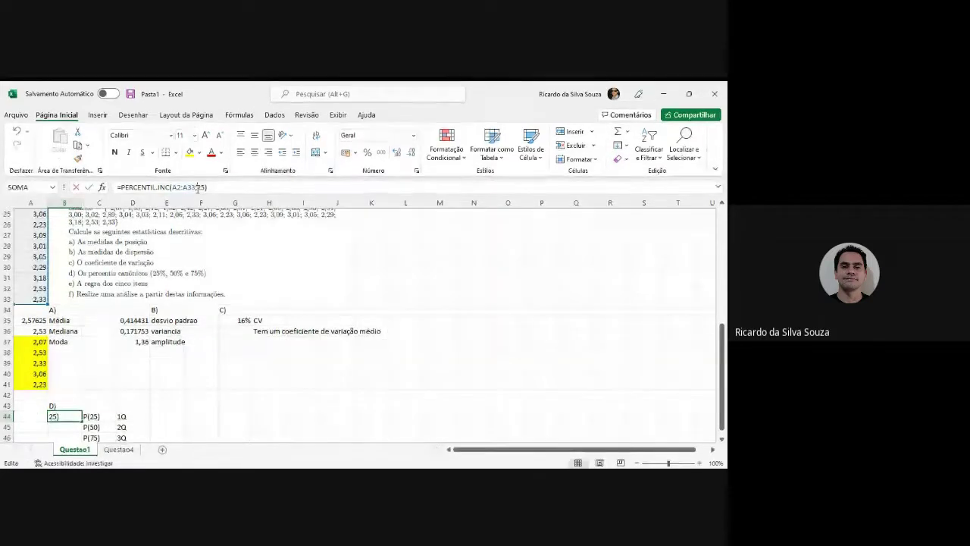
text(0,)
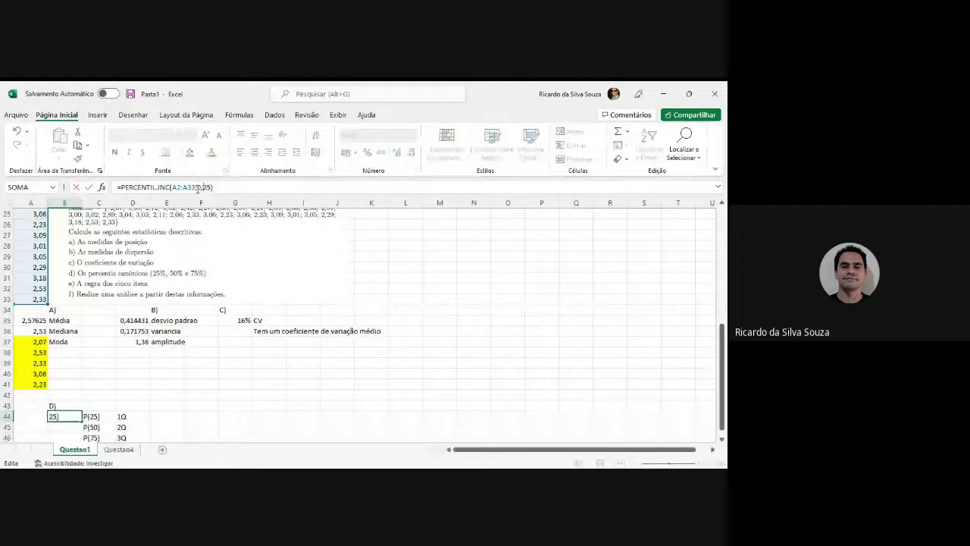
key(Return)
key(Up)
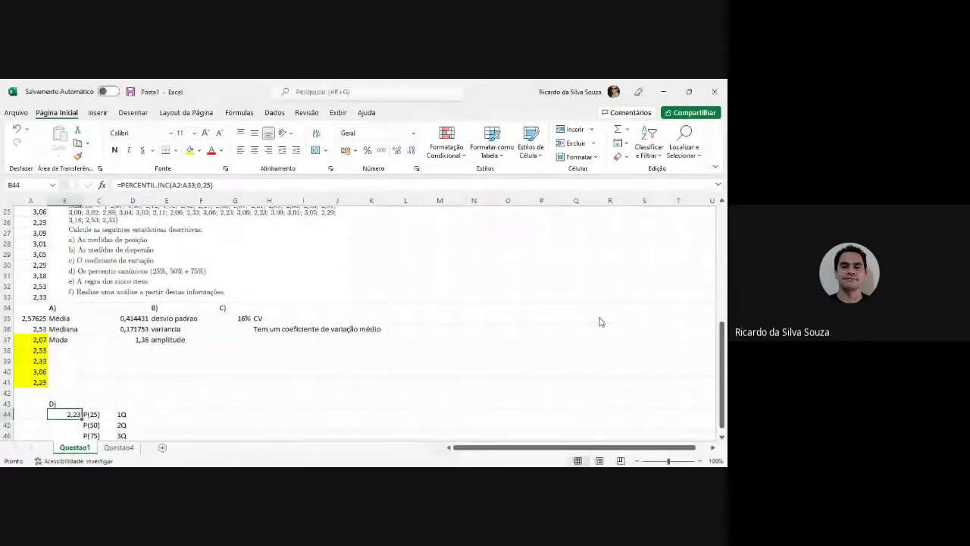
Re-enter =PERCENTIL.INC(A2:A33;0,25) in B44, returning 2,23
text(=)
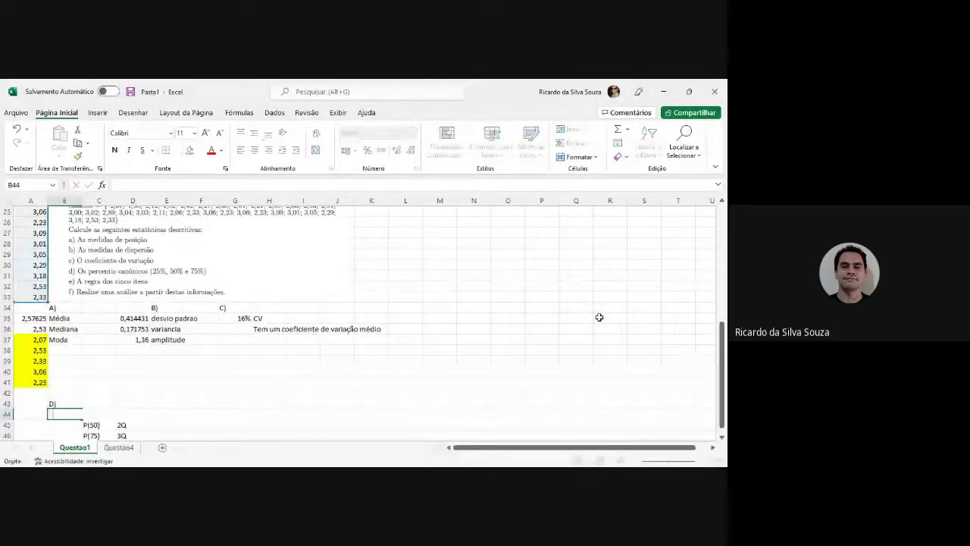
text(PERC)
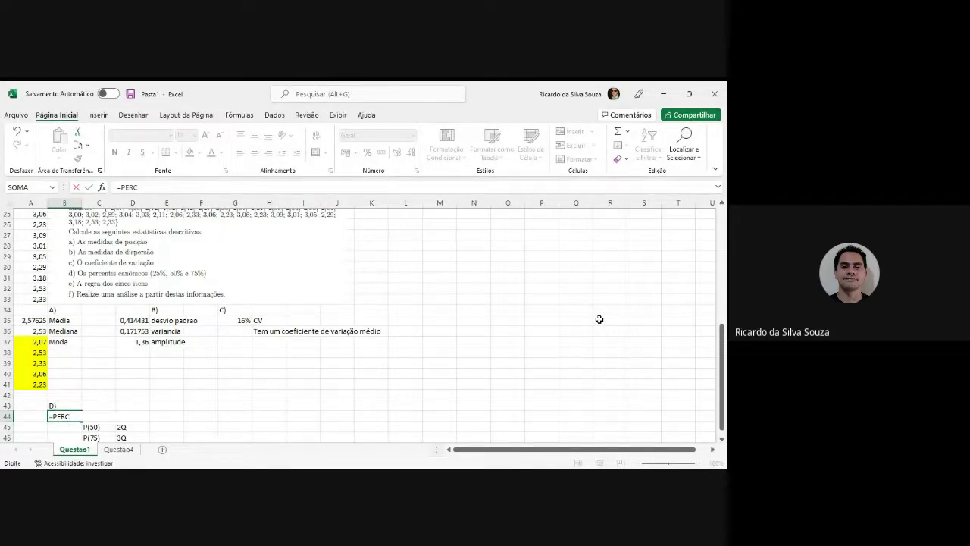
text(EN)
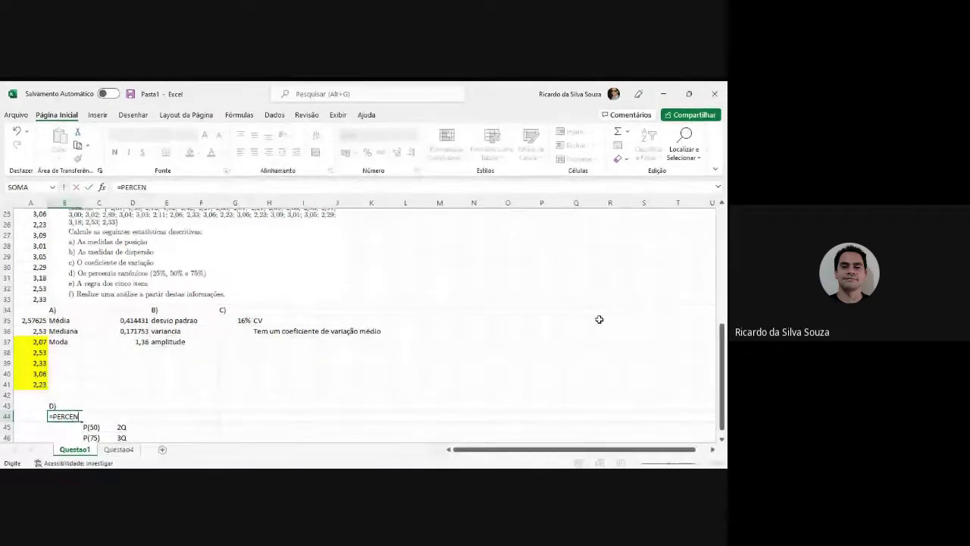
text(TIL.INC()
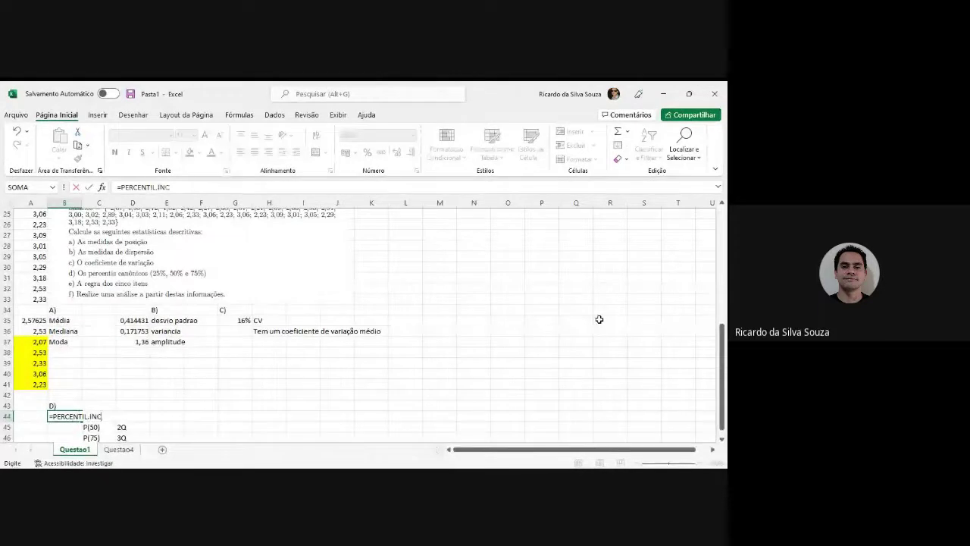
click(36, 301)
key(ctrl+shift+Up)
key(shift+Down)
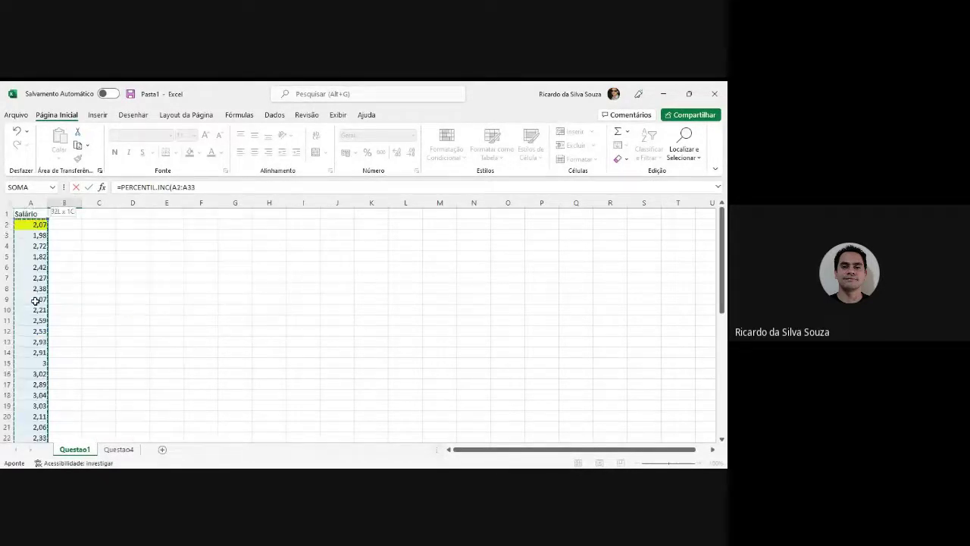
click(213, 187)
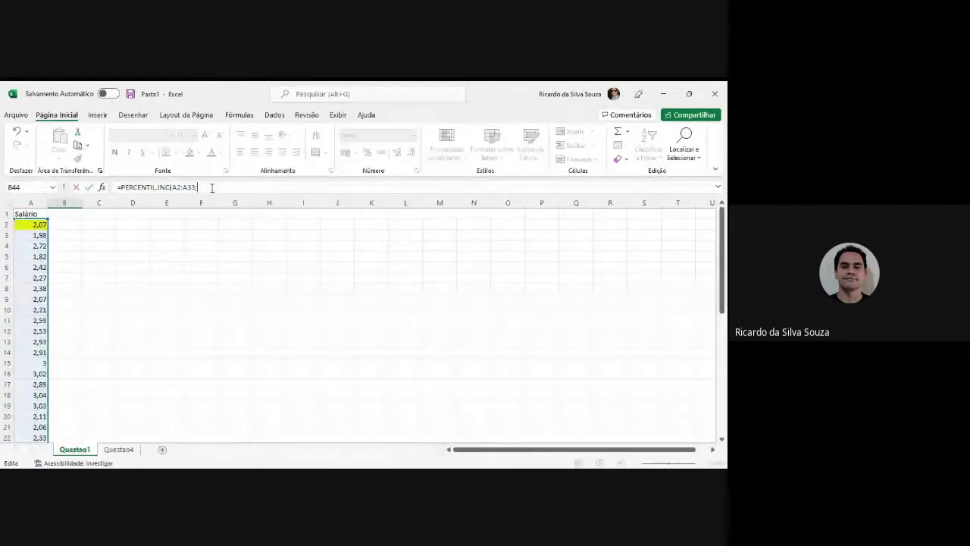
text(;0,25)
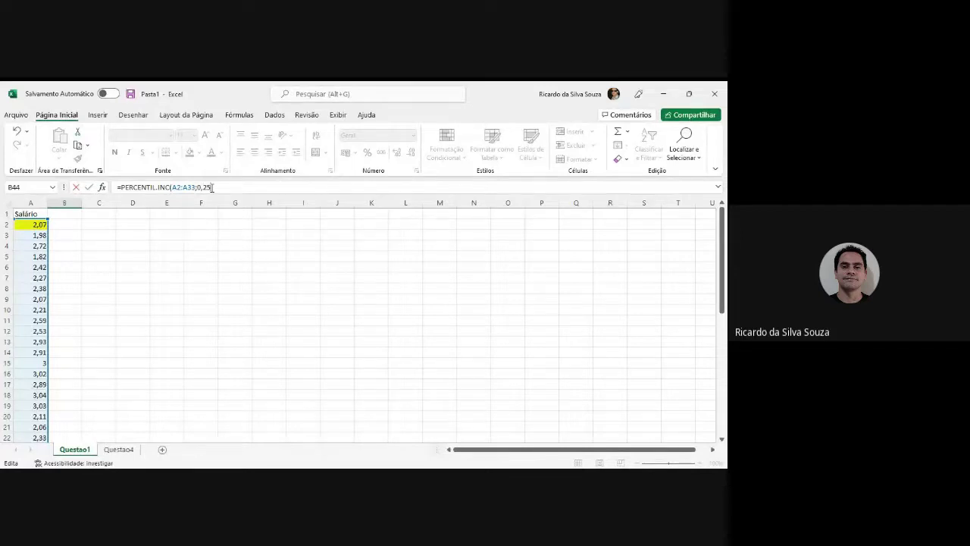
key(Return)
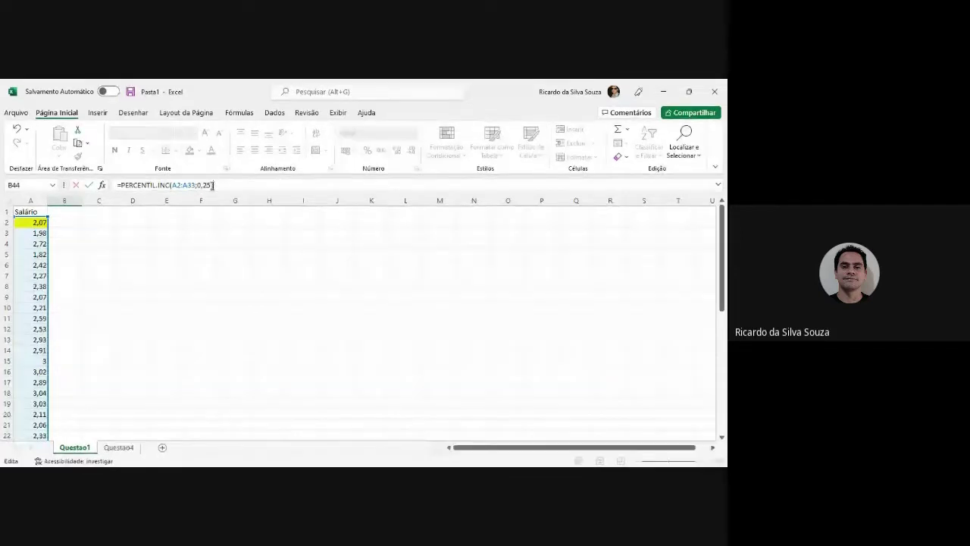
scroll(360, 318, down, 1)
key(Up)
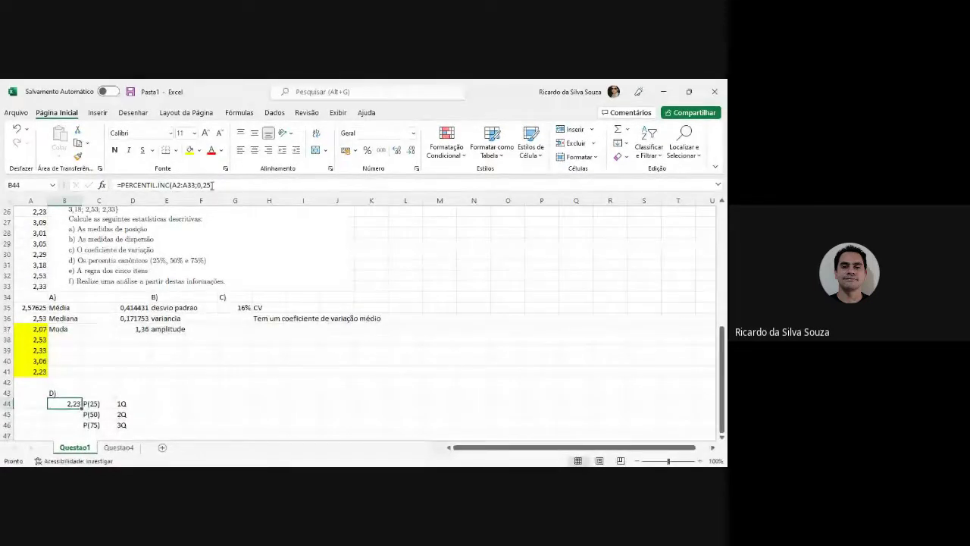
Enter =PERCENTIL.INC(A2:A33;0,5) in B45, giving the median 2,53
key(Return)
text(=)
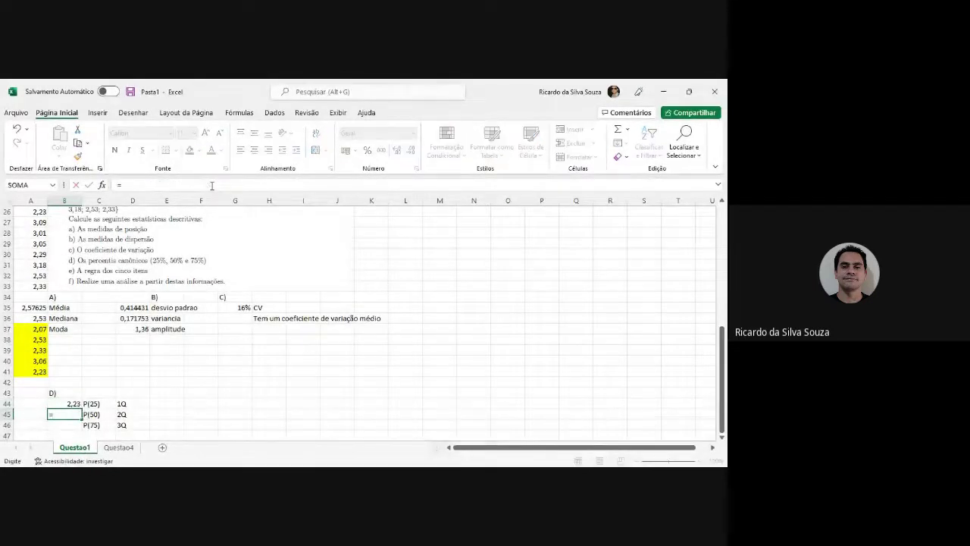
text(PER)
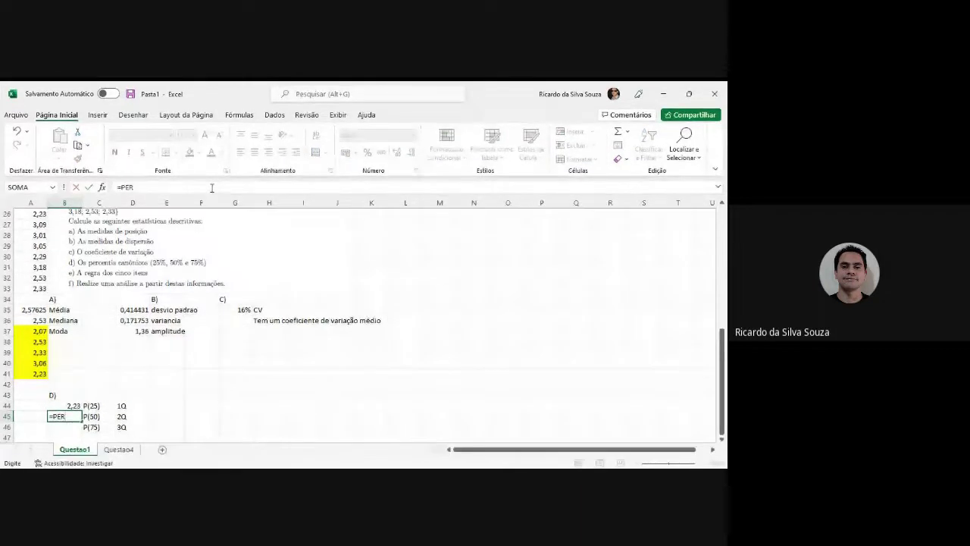
text(CENTIL)
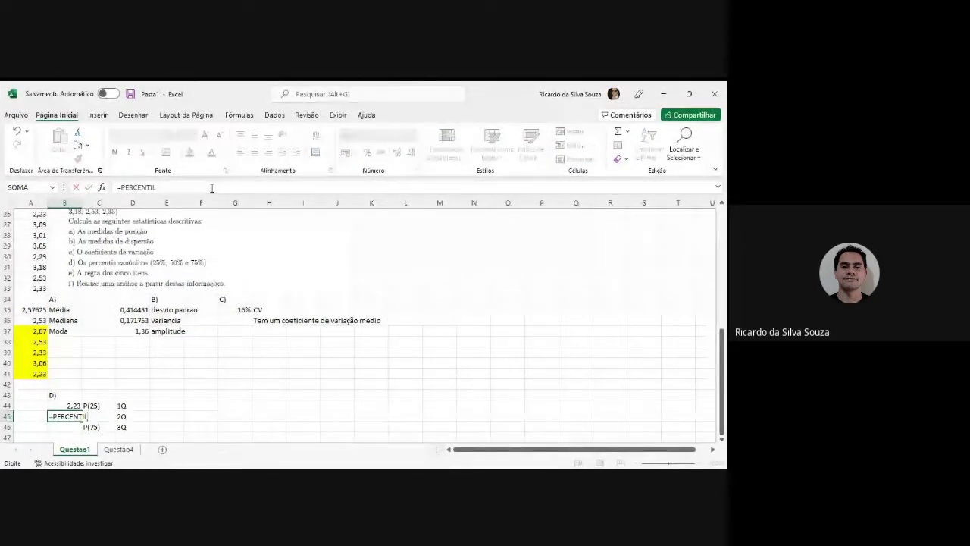
text(.INC()
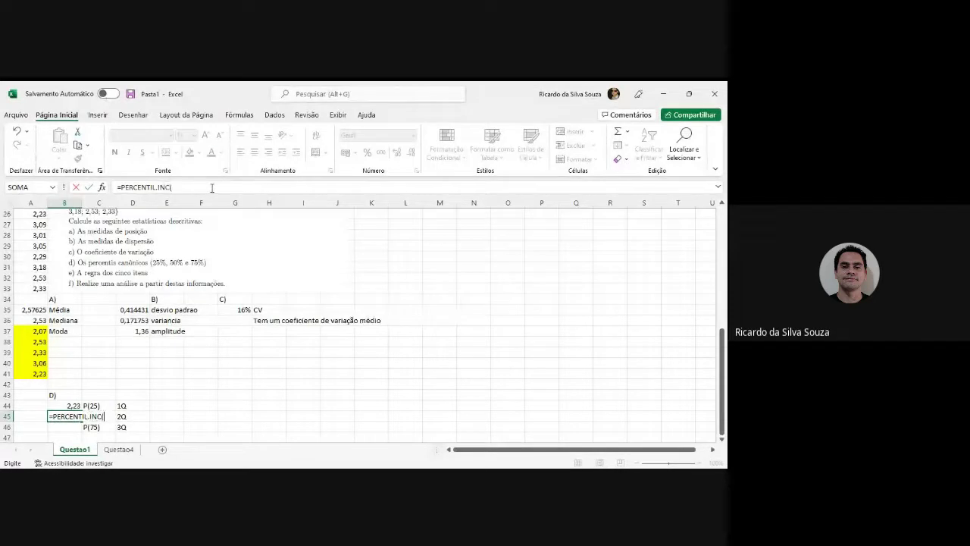
click(38, 290)
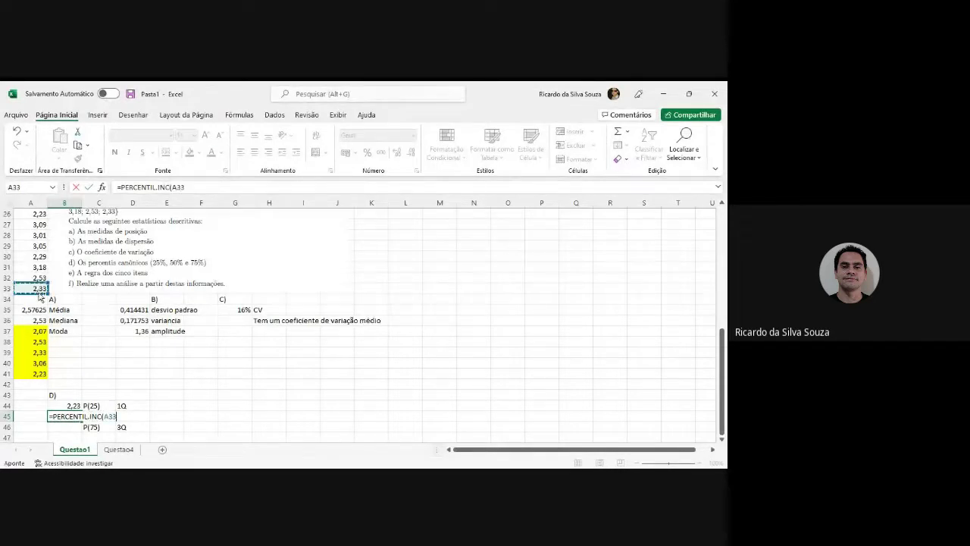
drag(40, 296, 34, 225)
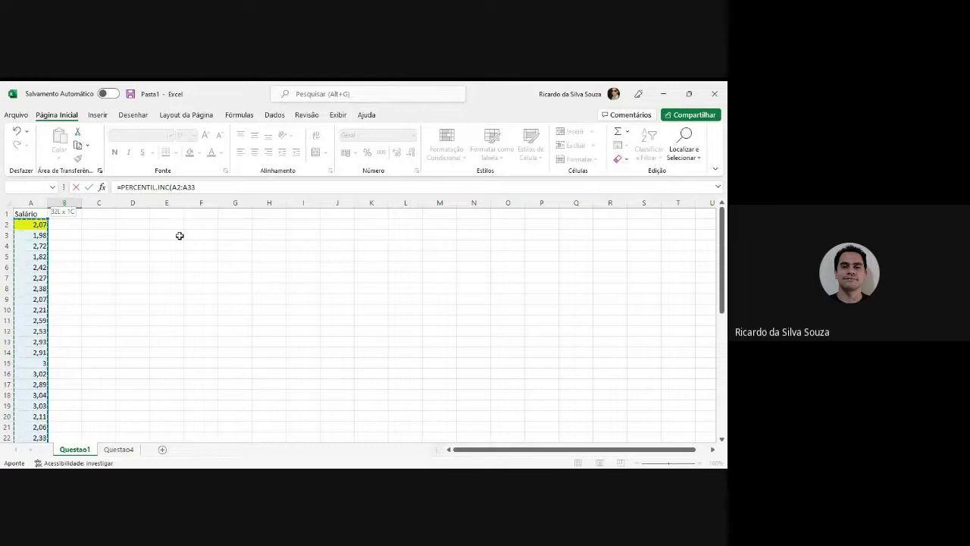
click(212, 188)
text(;0,5)
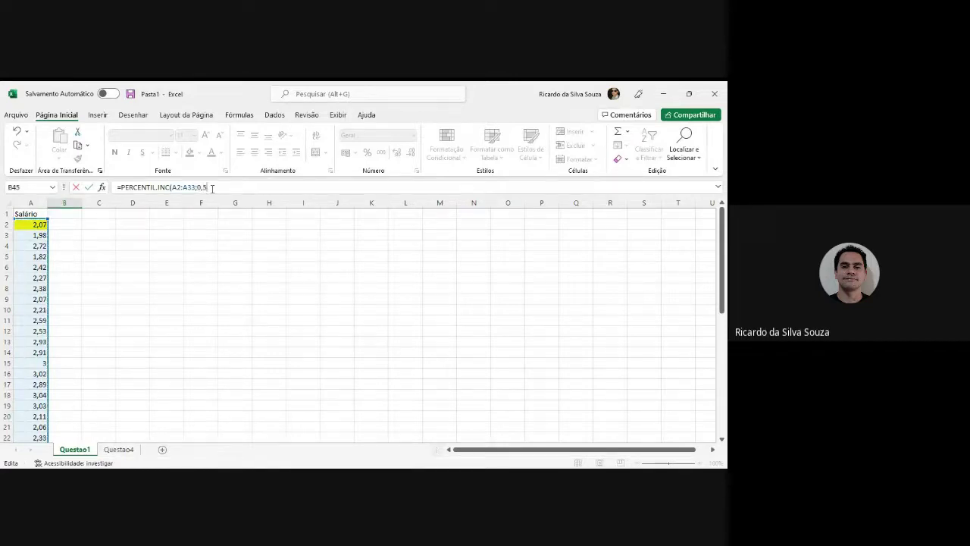
key(Return)
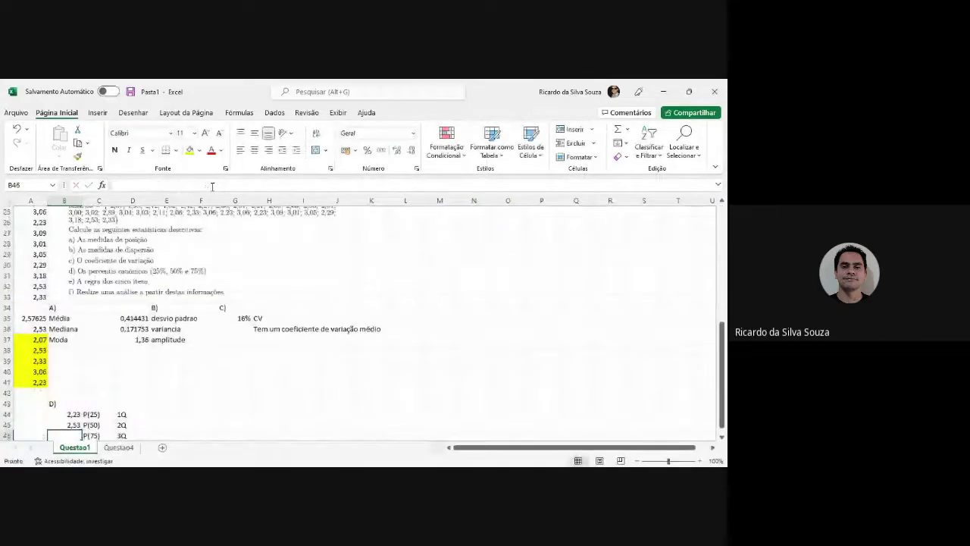
key(Up)
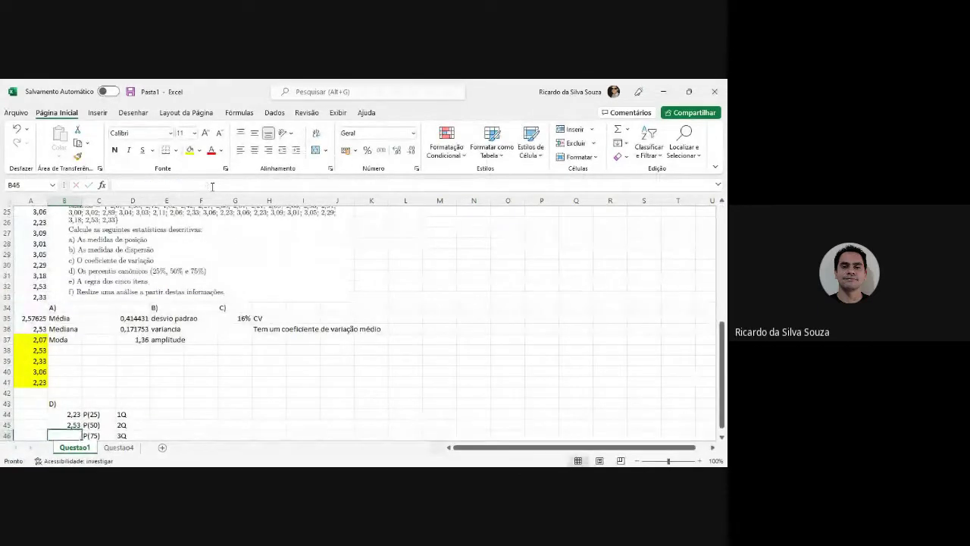
Fill B45 with yellow
scroll(212, 186, down, 1)
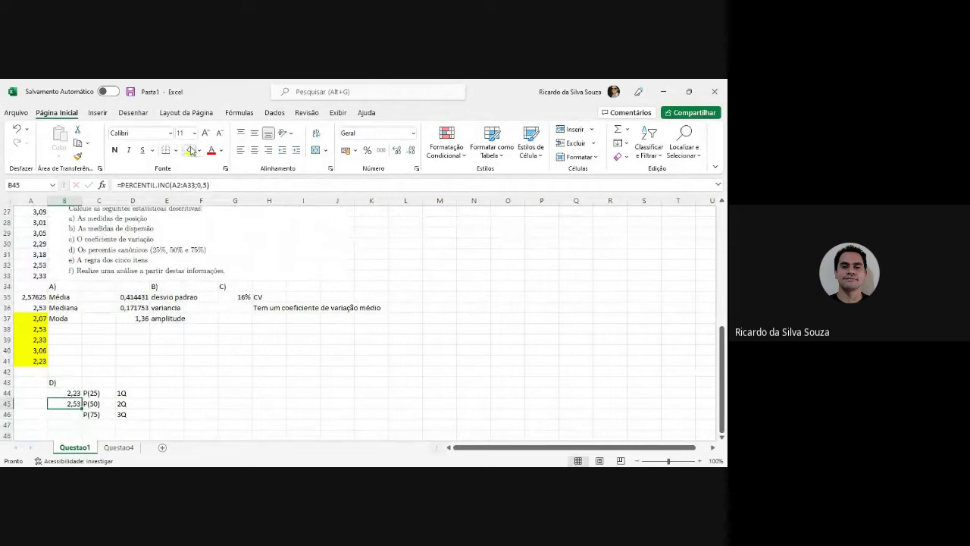
click(190, 150)
key(Down)
key(Up)
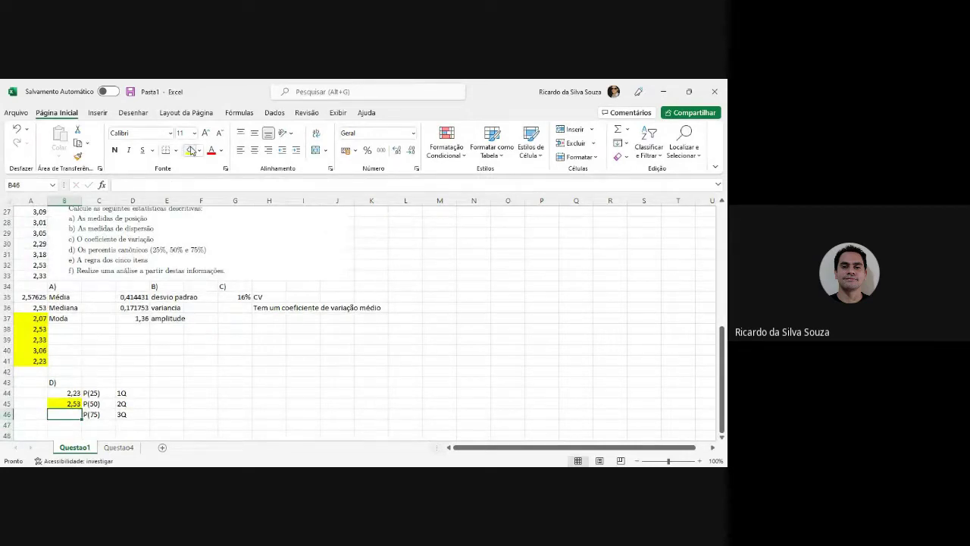
Enter =PERCENTIL.INC(A2:A33;0,75) in B46 (3,0125) and select B44:B46
text(=)
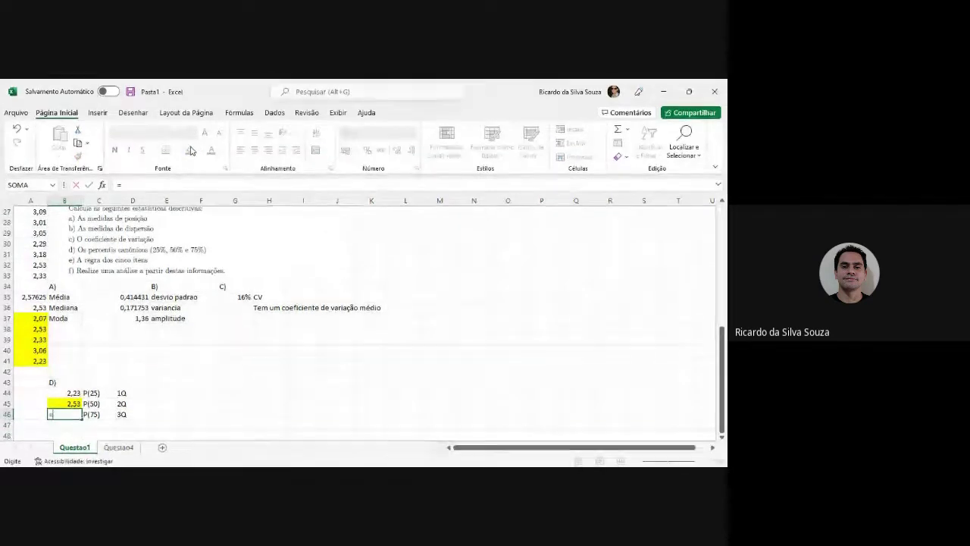
text(PERN)
key(BackSpace)
text(CENTIL)
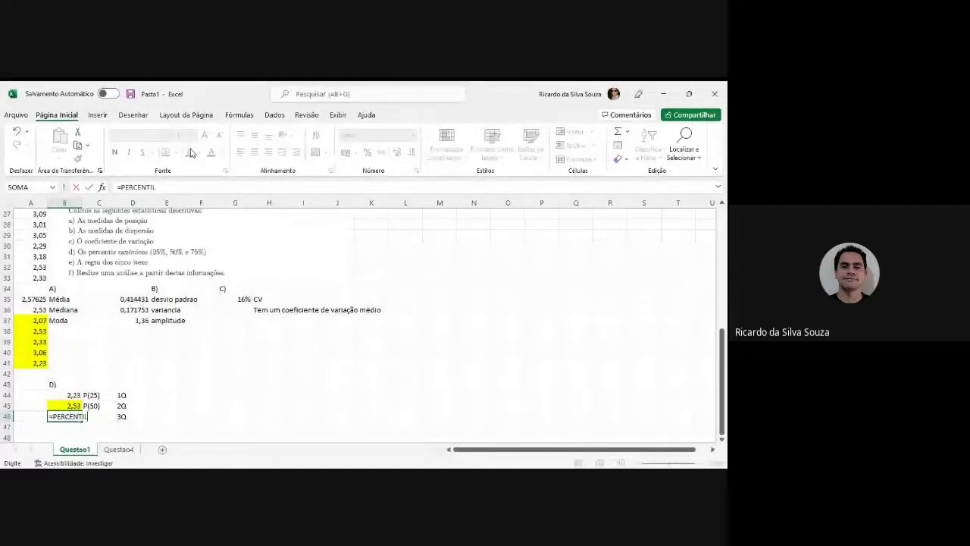
text(.INC()
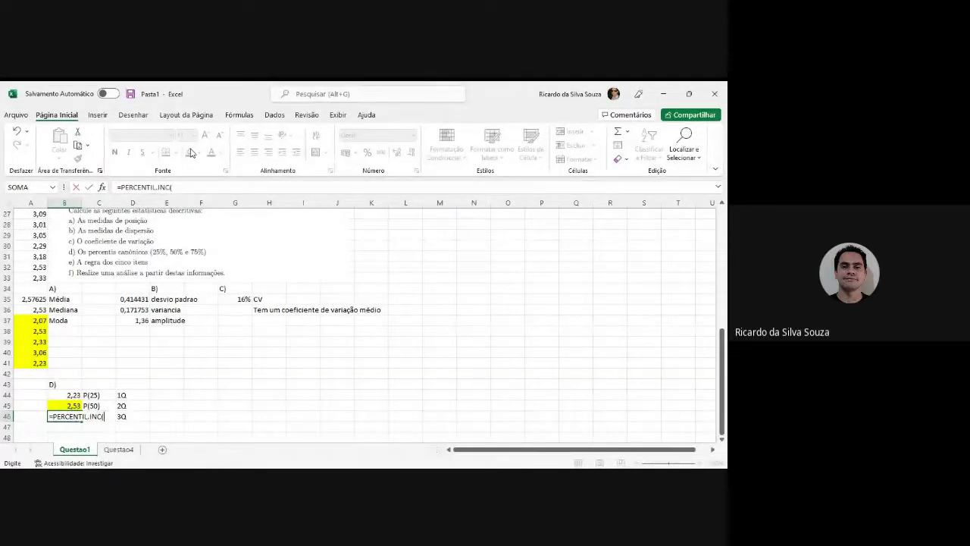
drag(33, 277, 33, 225)
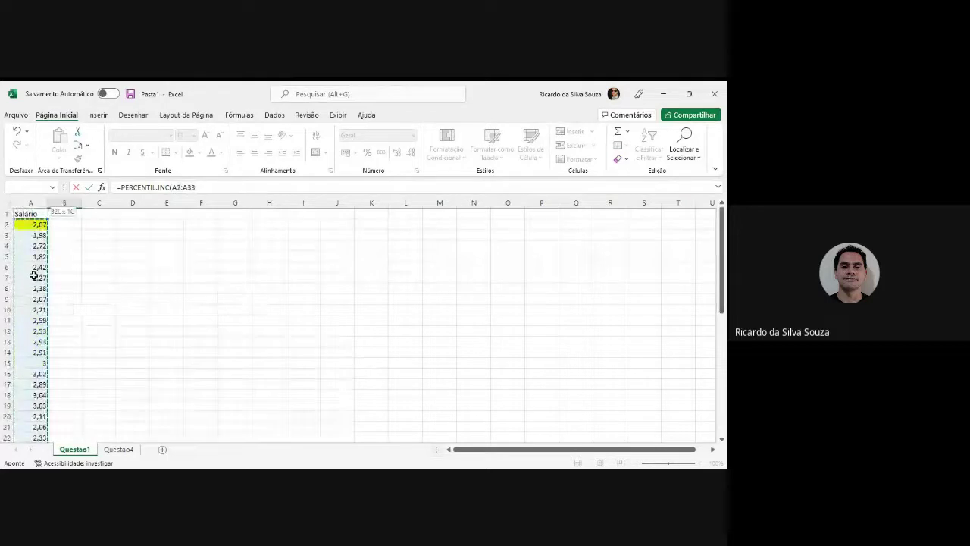
click(210, 189)
text(;0,75)
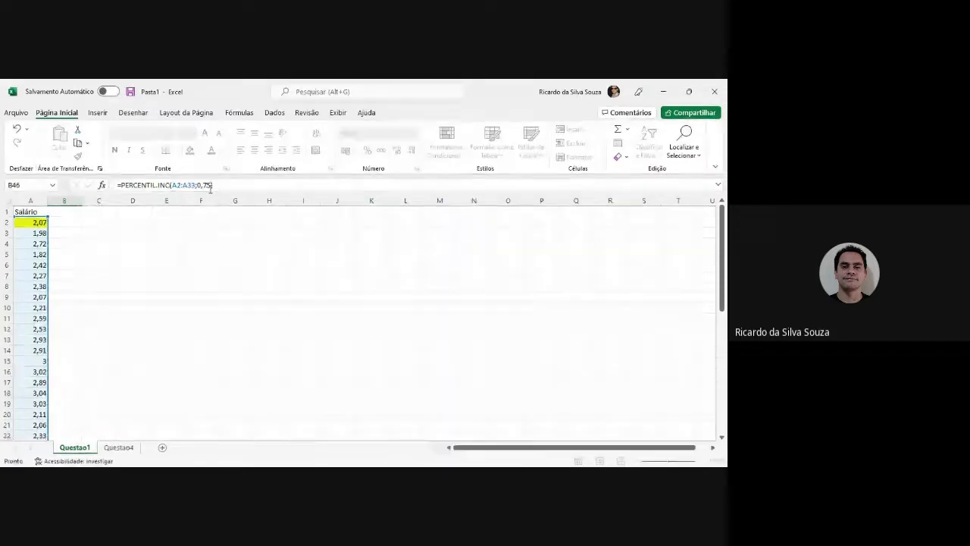
key(Return)
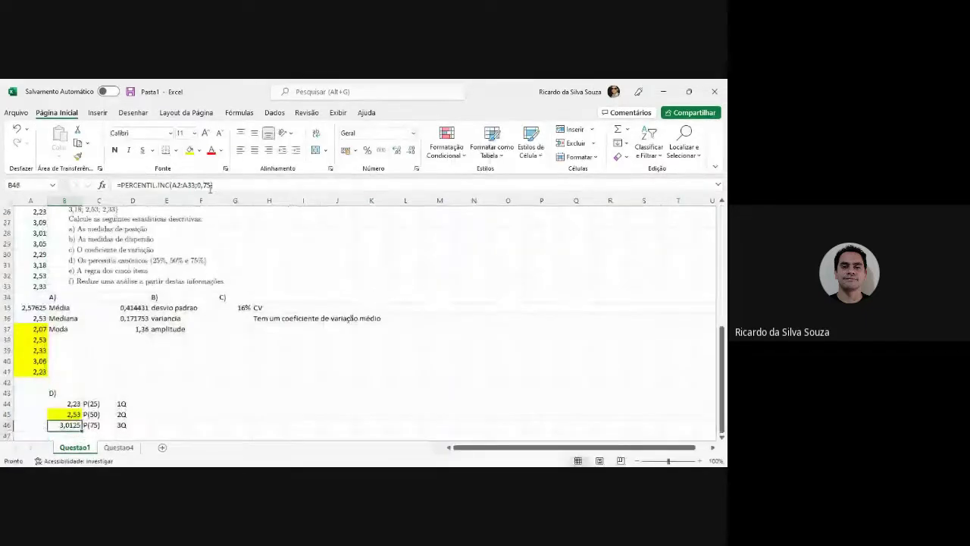
key(Up)
key(Up)
key(Up)
key(shift+Down)
key(shift+Down)
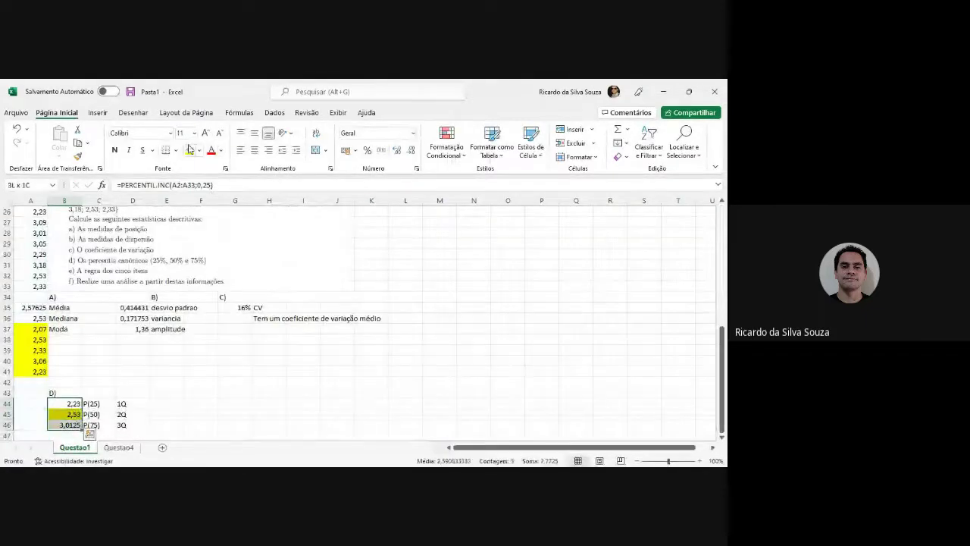
click(189, 150)
scroll(152, 341, down, 1)
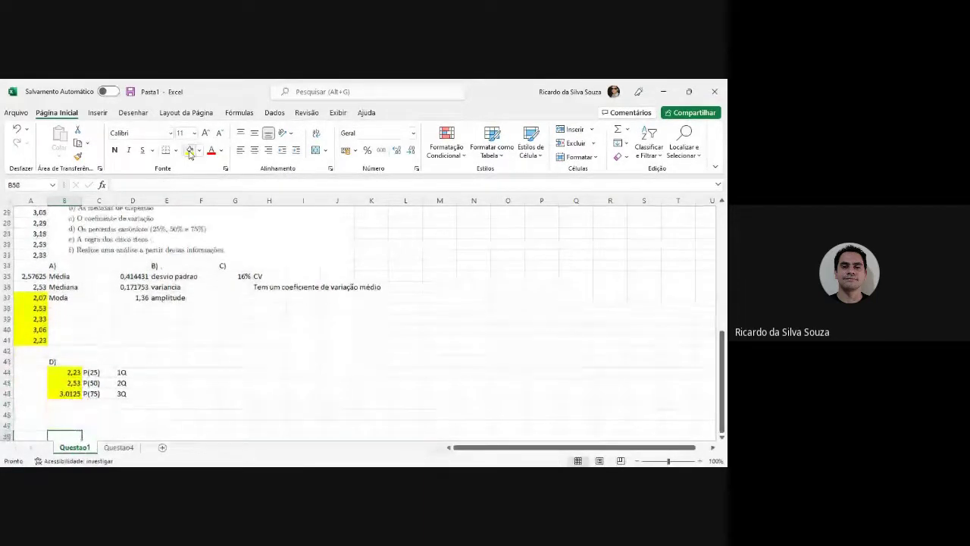
click(65, 406)
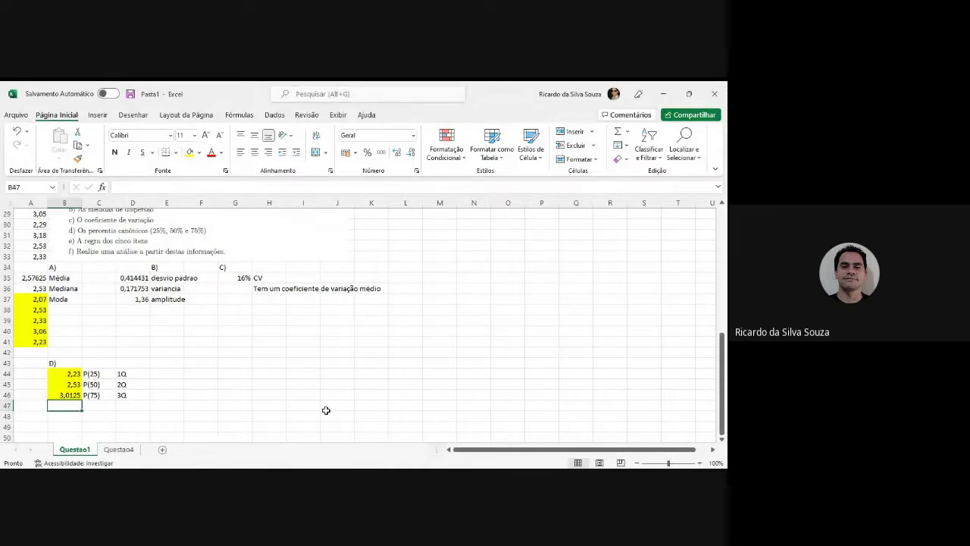
text(=PERCNTI)
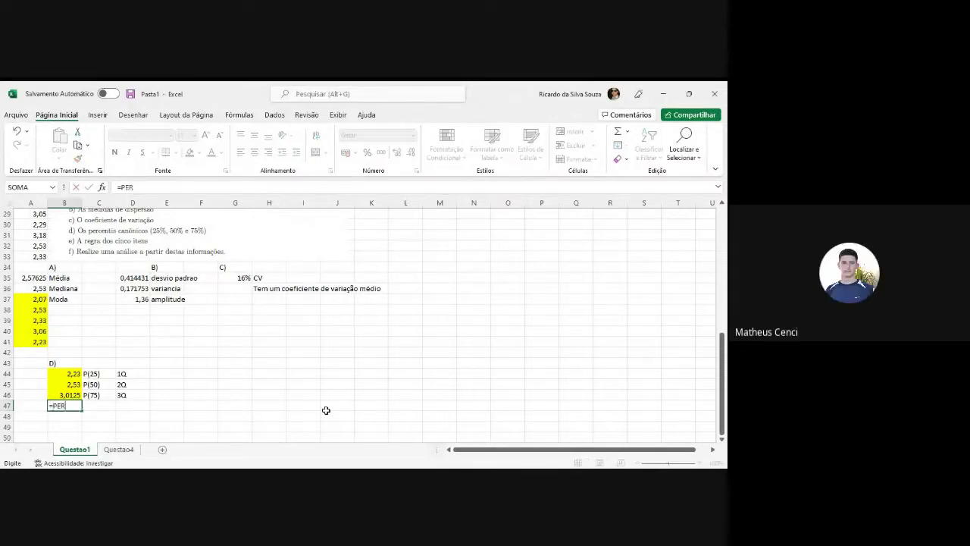
text(L)
key(BackSpace)
key(BackSpace)
key(BackSpace)
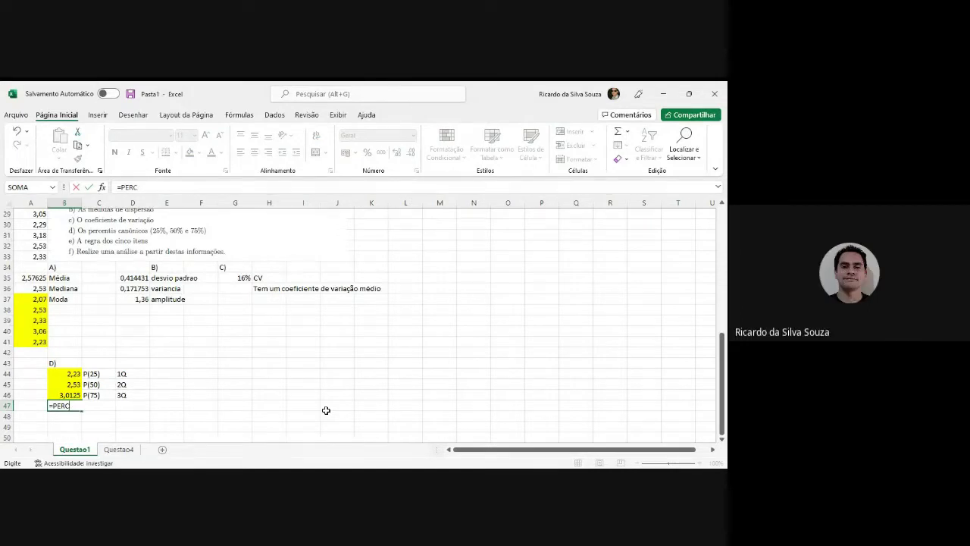
key(BackSpace)
key(BackSpace)
key(BackSpace)
key(Escape)
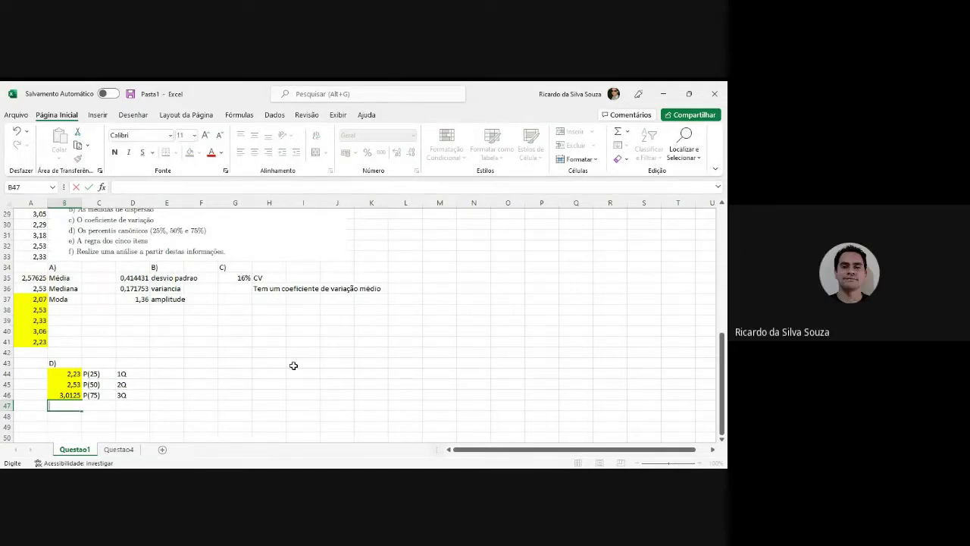
click(283, 403)
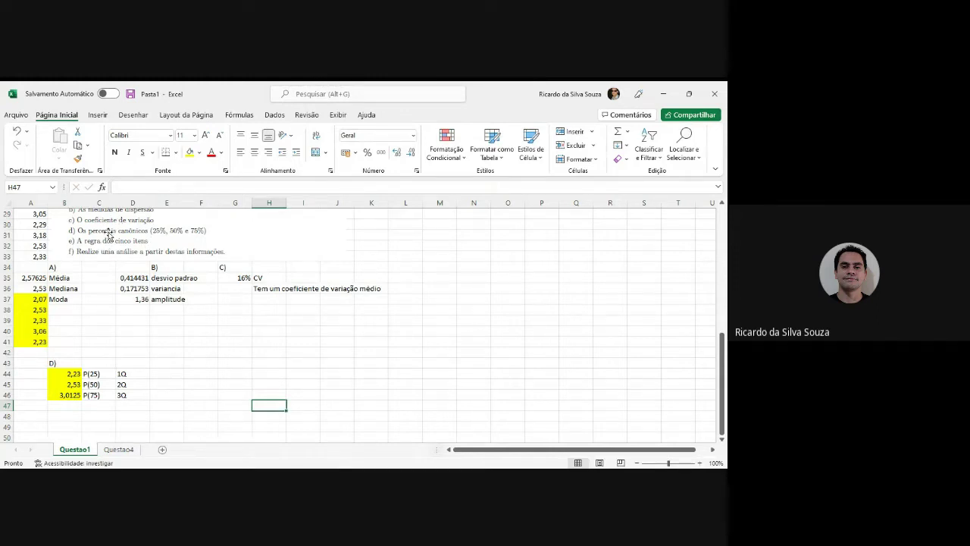
click(196, 292)
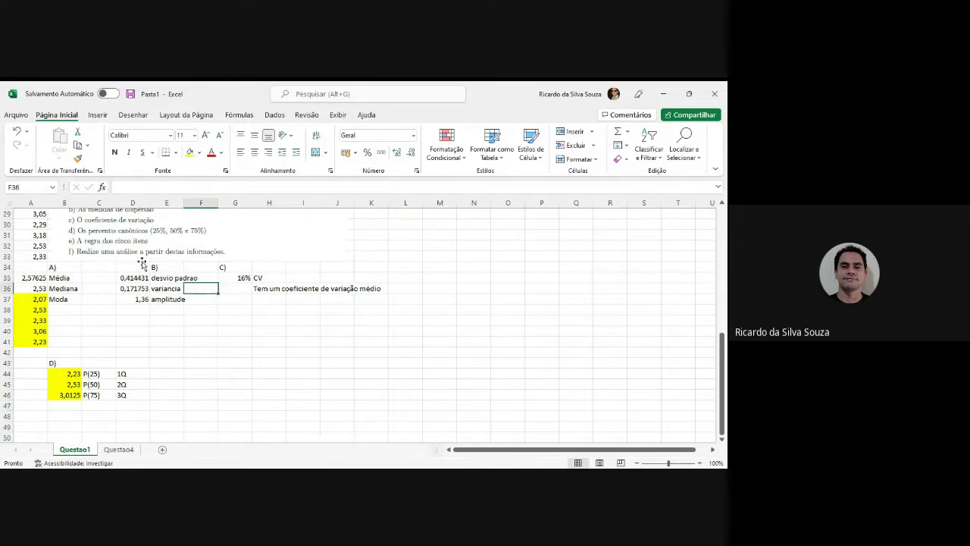
Type the E) heading in F43 and begin extending it with 'Regra dos cinco'
click(190, 352)
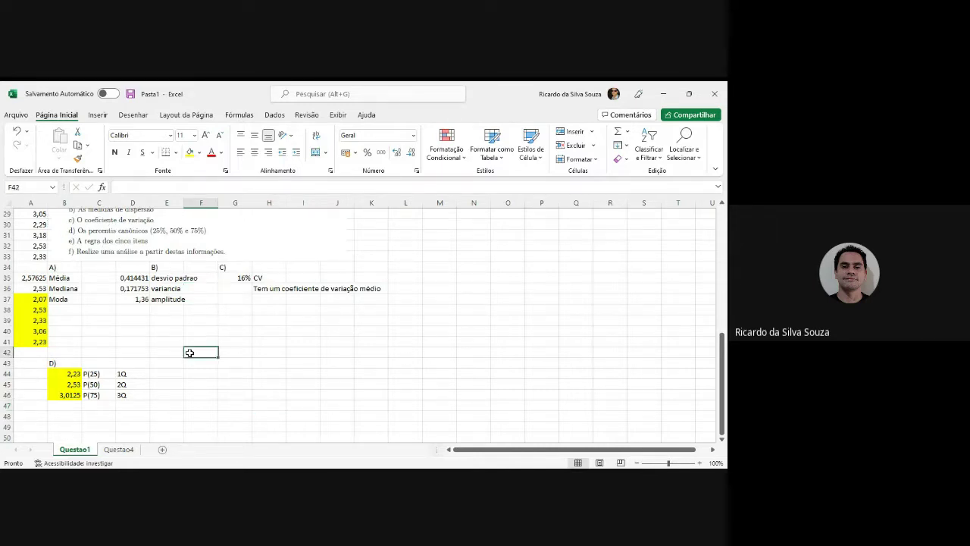
click(212, 364)
text(e)
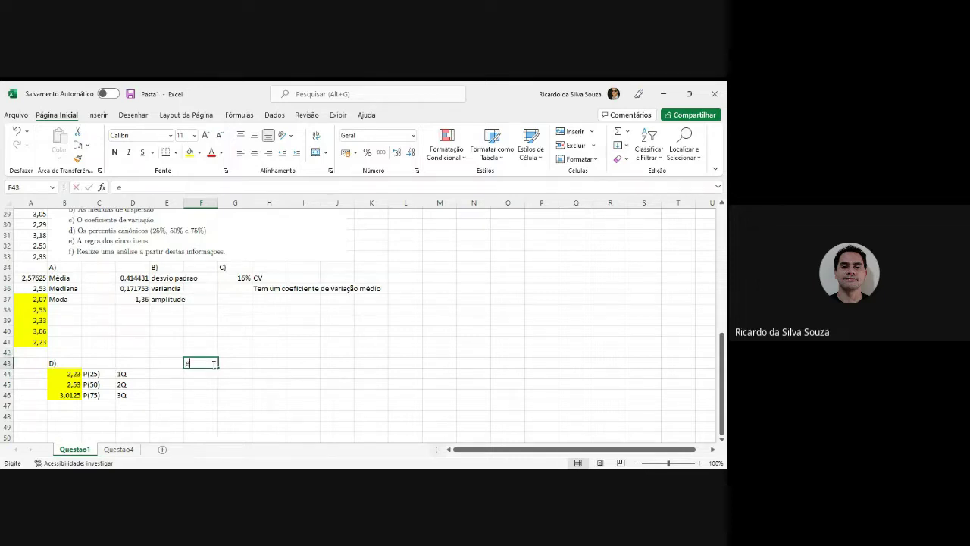
key(BackSpace)
text(E))
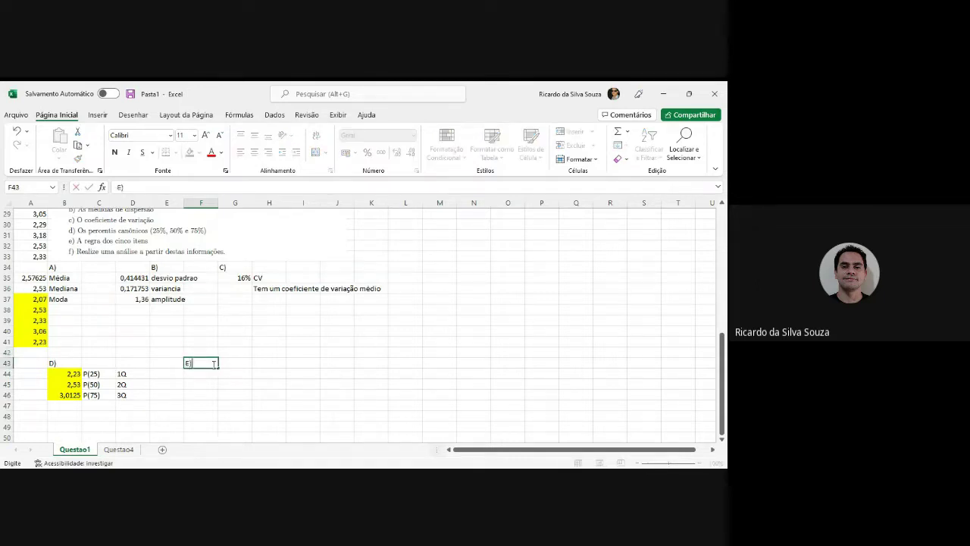
key(Return)
key(Left)
key(Left)
key(Left)
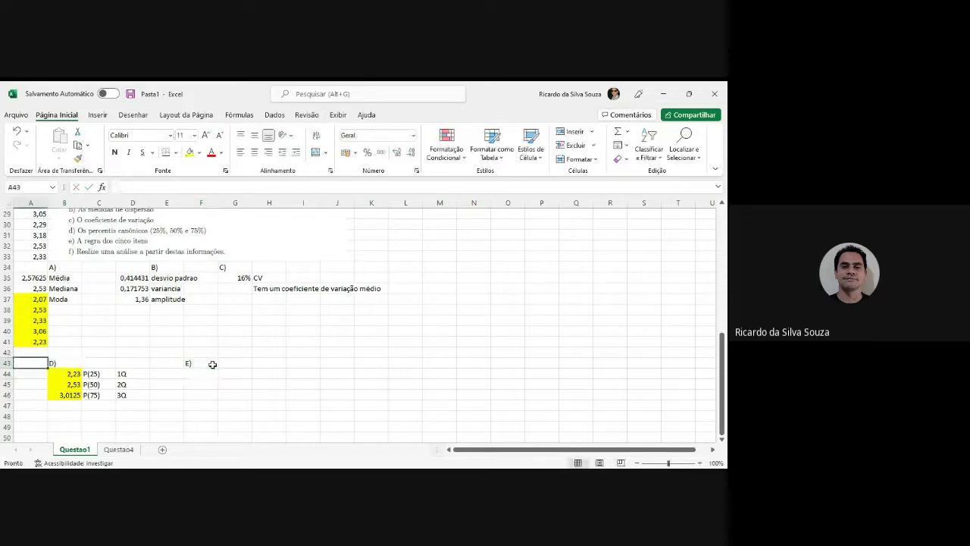
key(Right)
key(Right)
key(Right)
key(Right)
key(Right)
key(Right)
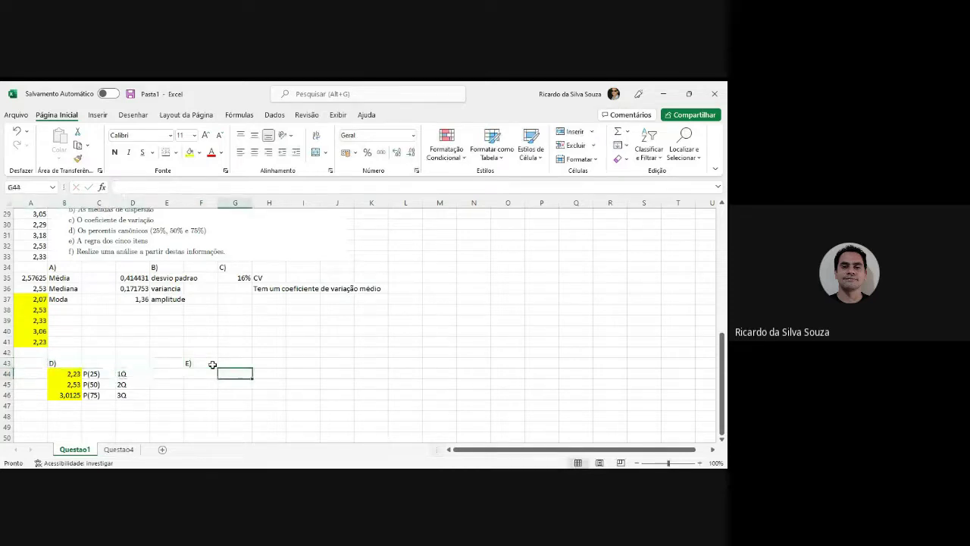
click(212, 364)
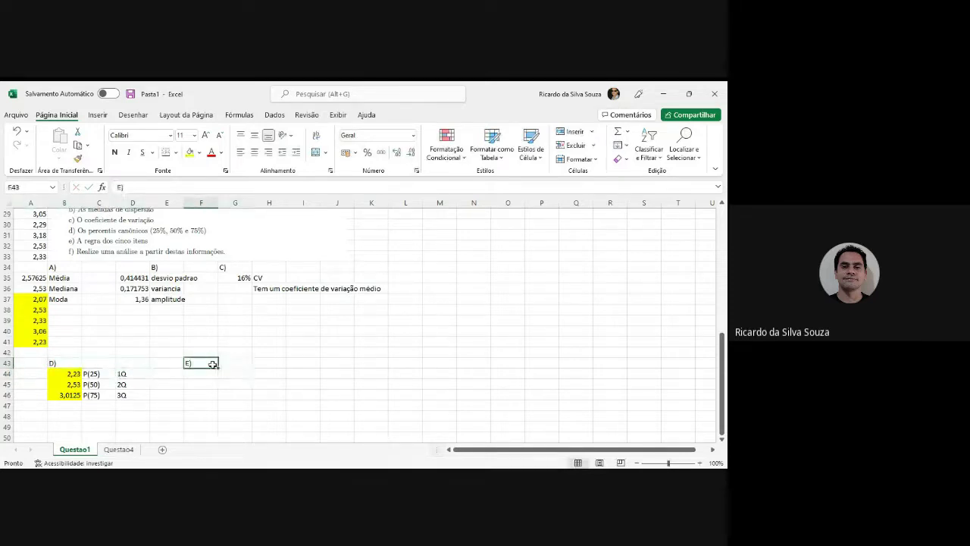
click(141, 187)
text(Regra d)
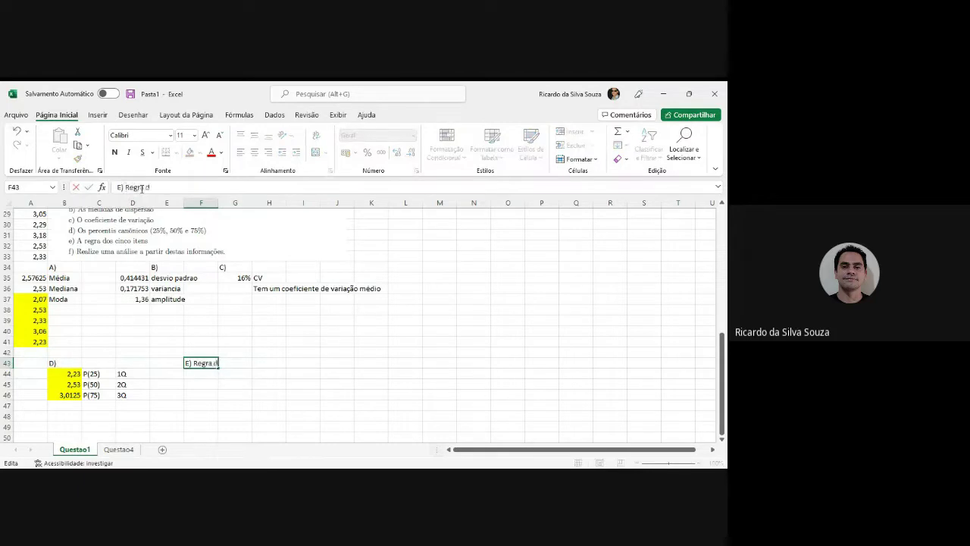
text(os cinco)
text(  IT)
Finish the heading as 'E) Regra dos cinco itens'
key(BackSpace)
key(BackSpace)
text(itens)
key(Return)
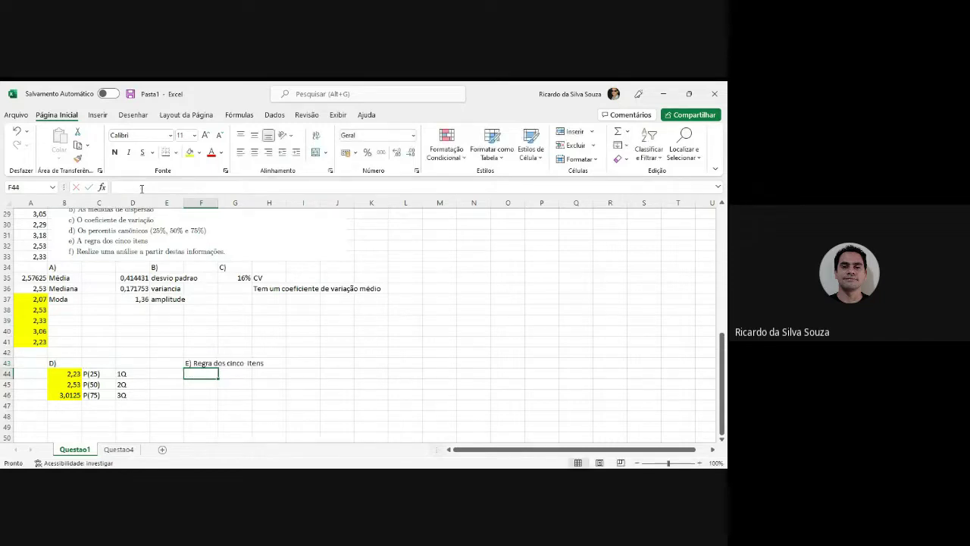
Try a MENOR formula over A2:A33, then discard it after the too-few-arguments error
text(=ME)
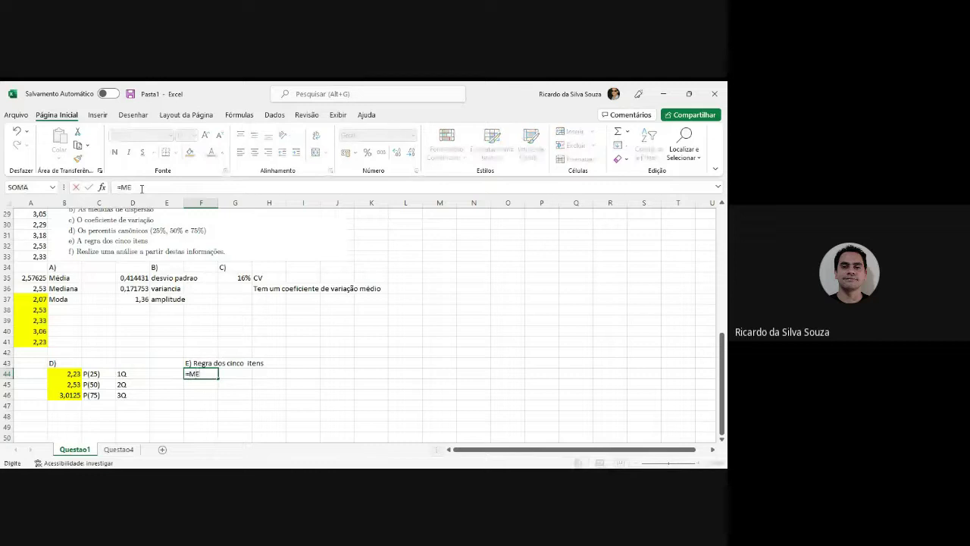
text(NO)
text(R()
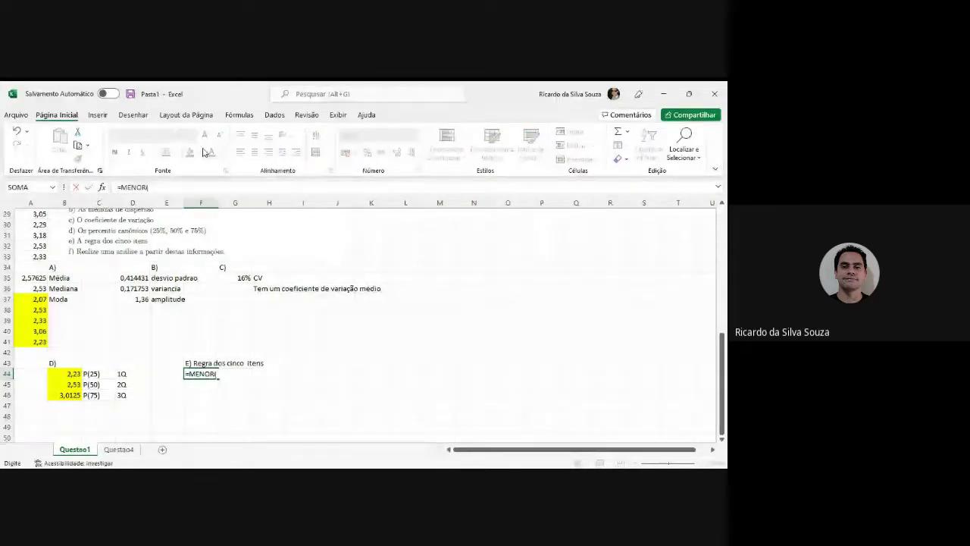
click(37, 257)
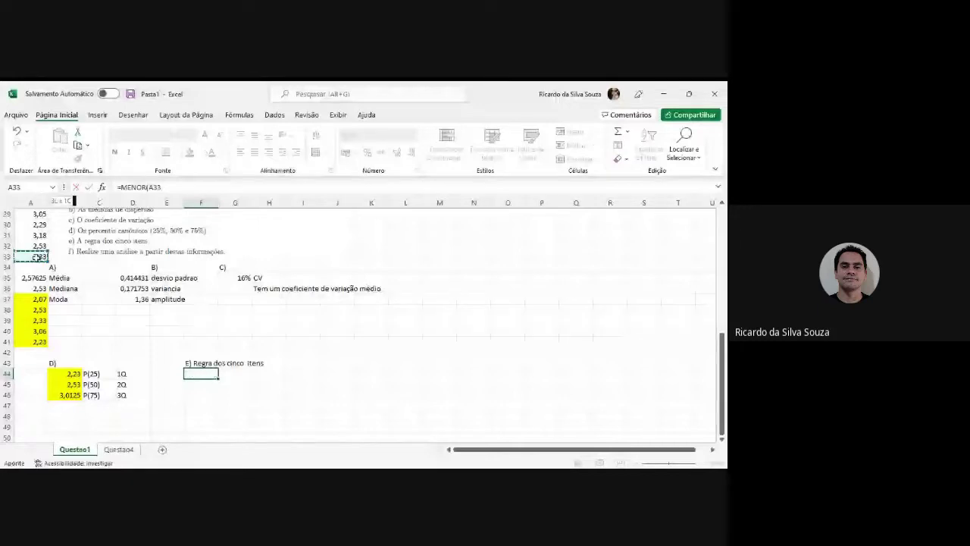
key(ctrl+shift+Up)
key(Return)
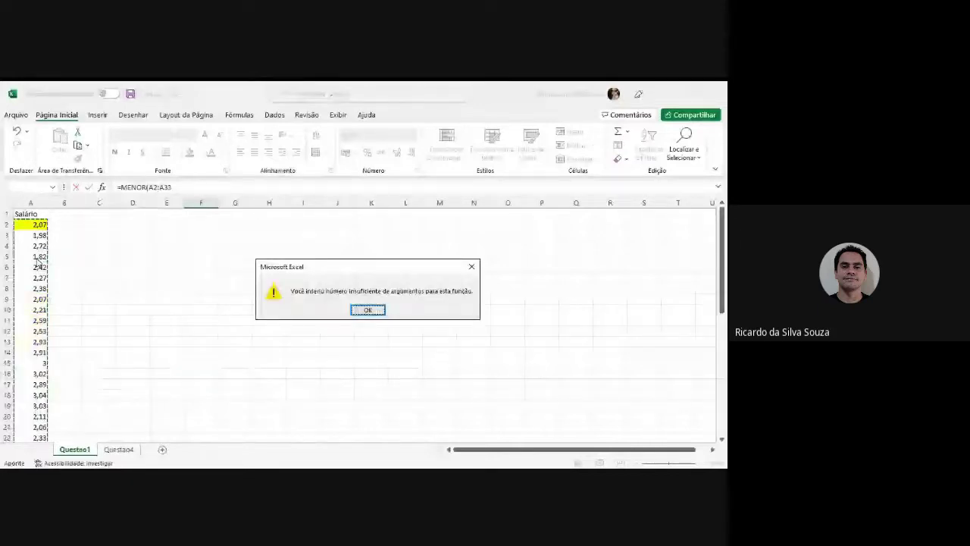
key(Return)
drag(721, 258, 721, 379)
shift+click(273, 405)
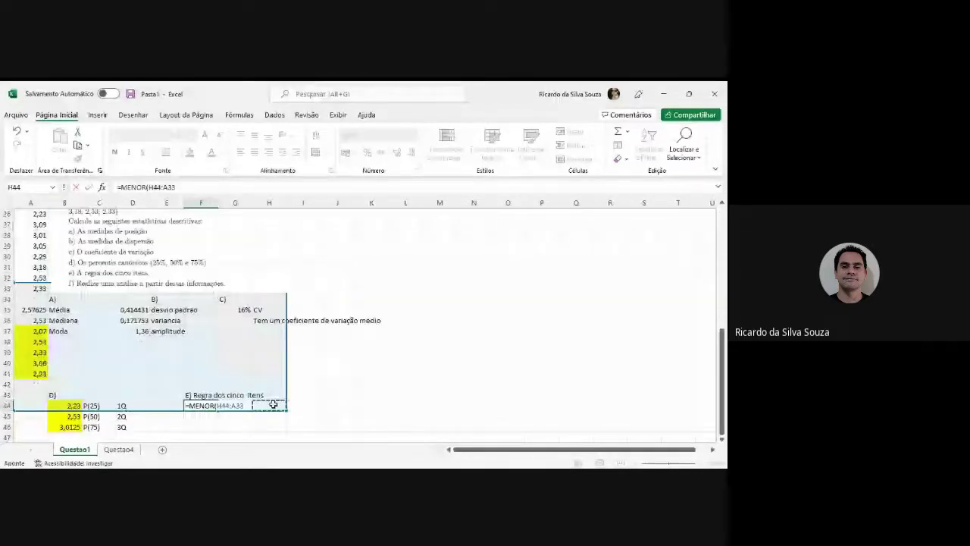
key(Escape)
click(235, 405)
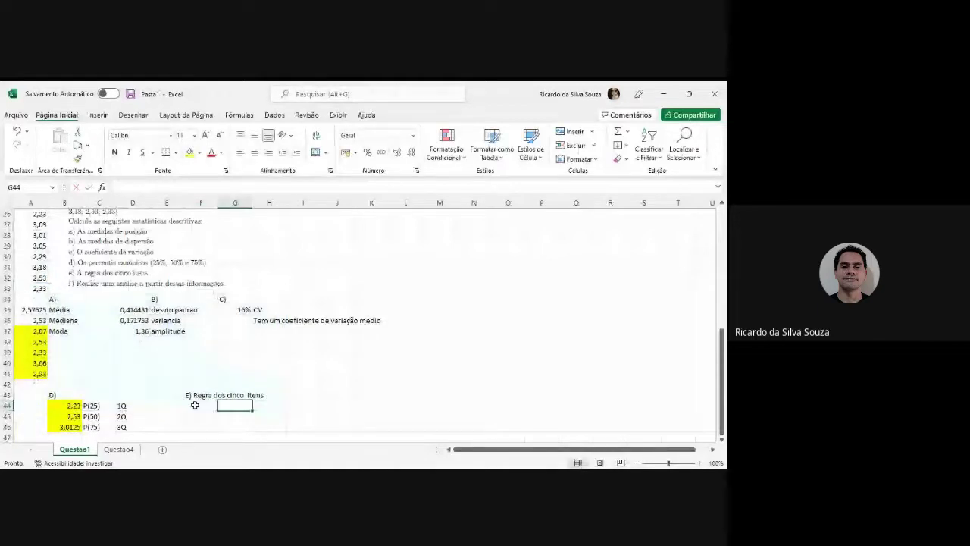
Enter =MÍNIMO over the salaries in F44, giving 1,82
click(194, 406)
text(=min)
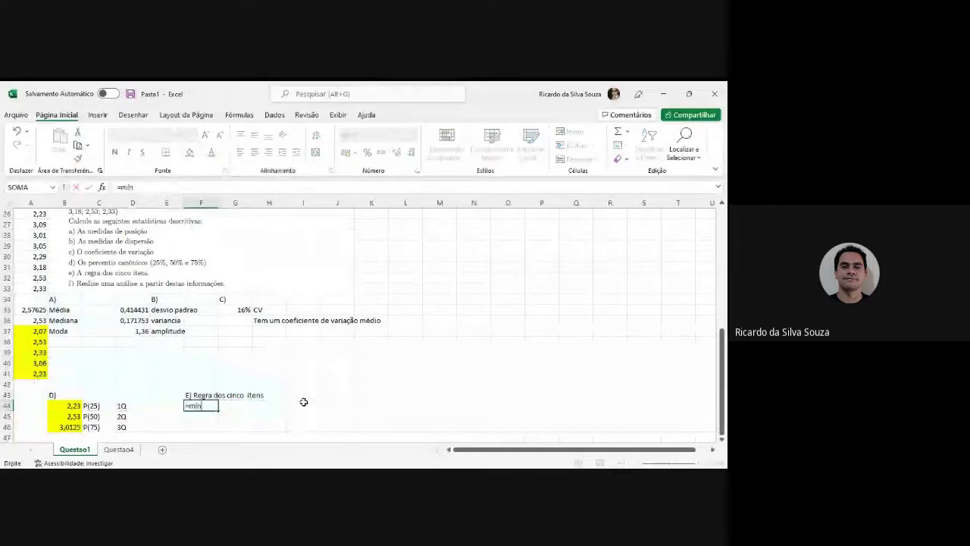
text(imo()
click(30, 288)
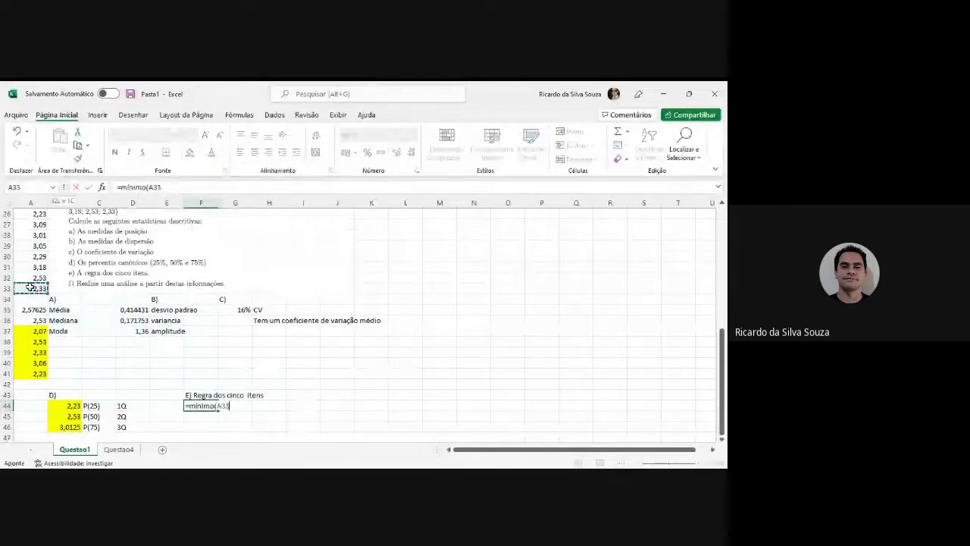
key(Return)
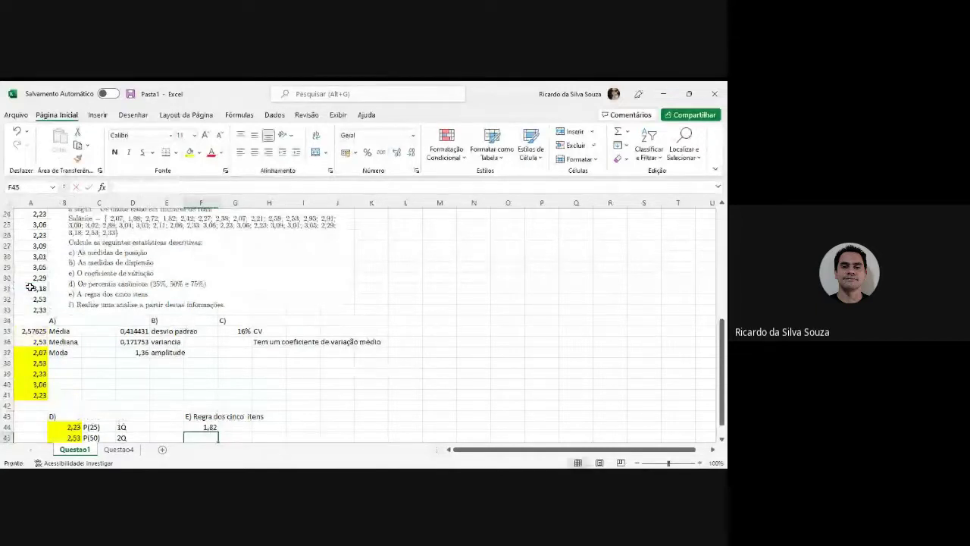
Add the MÁXIMO formula and link F46 to the first quartile, 2,23
text(=máximo()
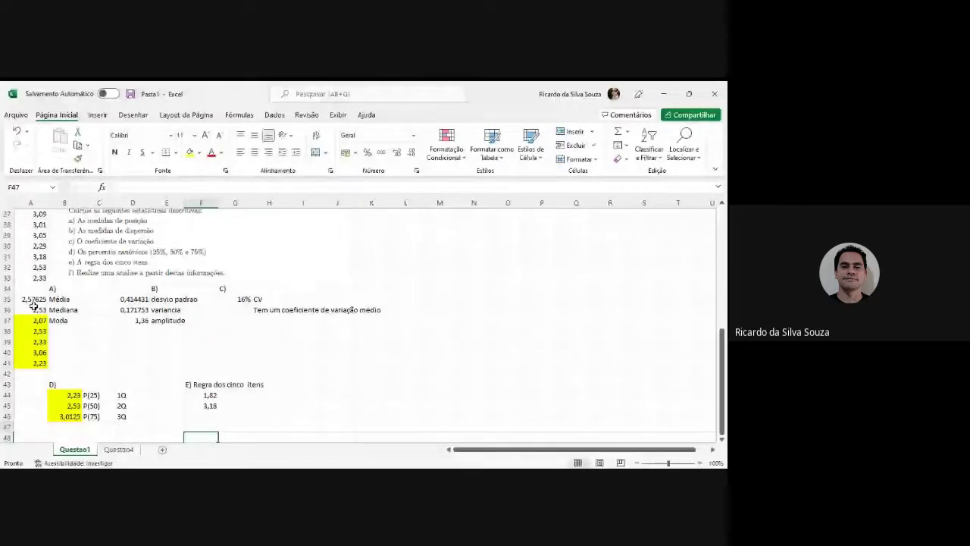
key(Up)
key(Up)
key(Up)
key(Left)
key(Down)
key(Down)
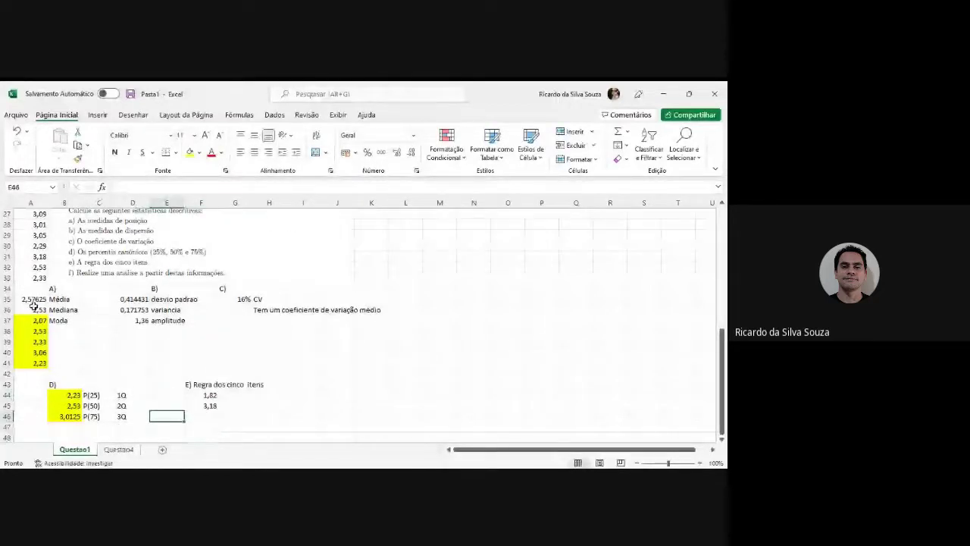
key(Right)
text(=)
key(Left)
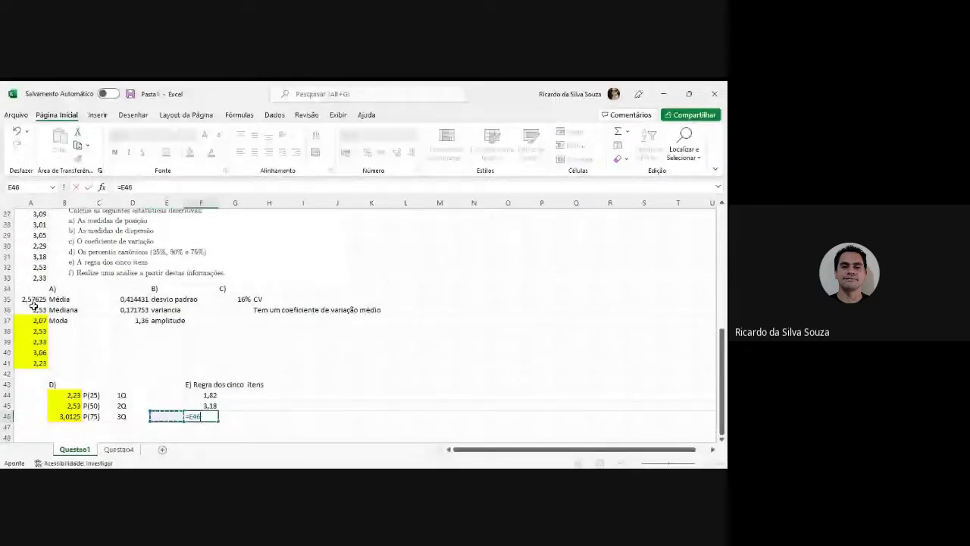
key(Return)
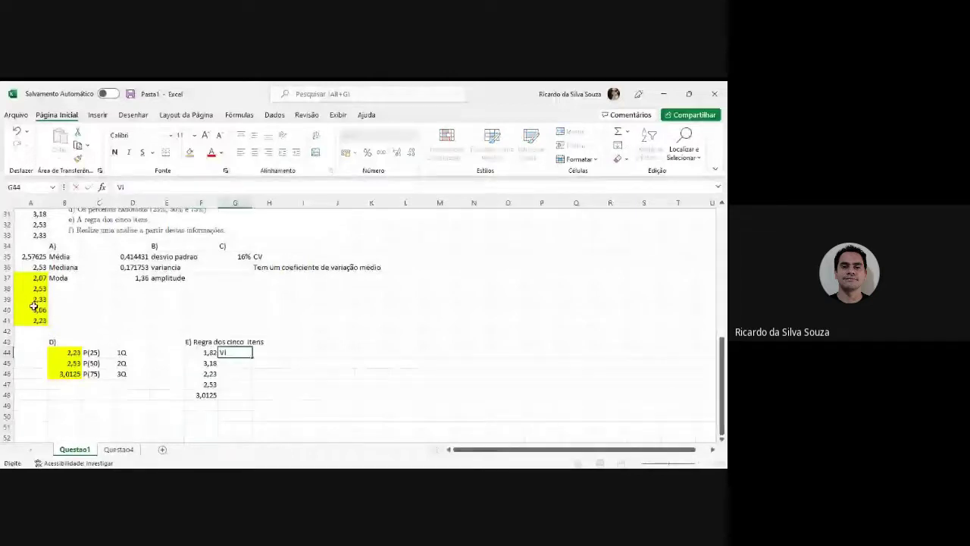
Finish the labels 'Valor Mínimo' and 'Valor Máximo' in G44 and G45
text(lor Mú)
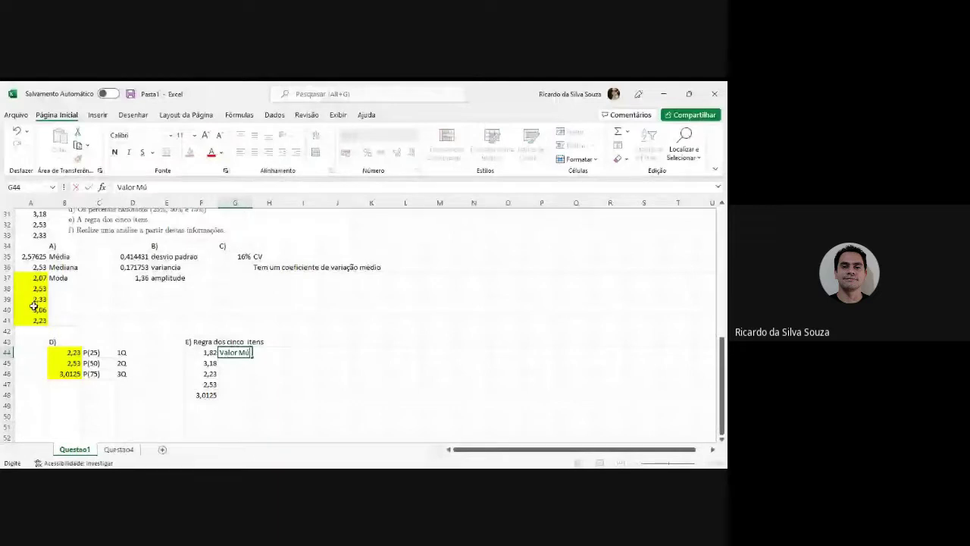
key(BackSpace)
text(ínimo)
key(Return)
text(Valor Mí)
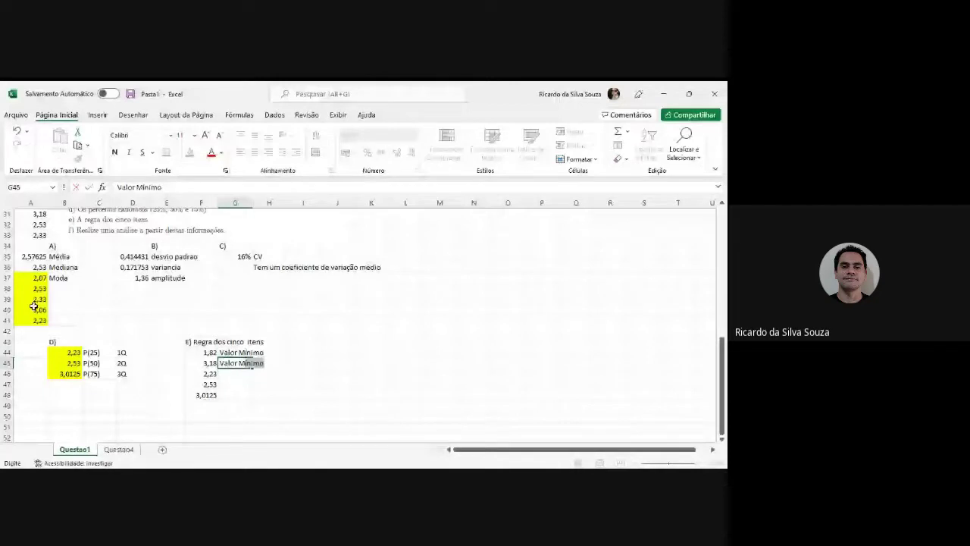
key(BackSpace)
key(BackSpace)
text(áximo)
key(Return)
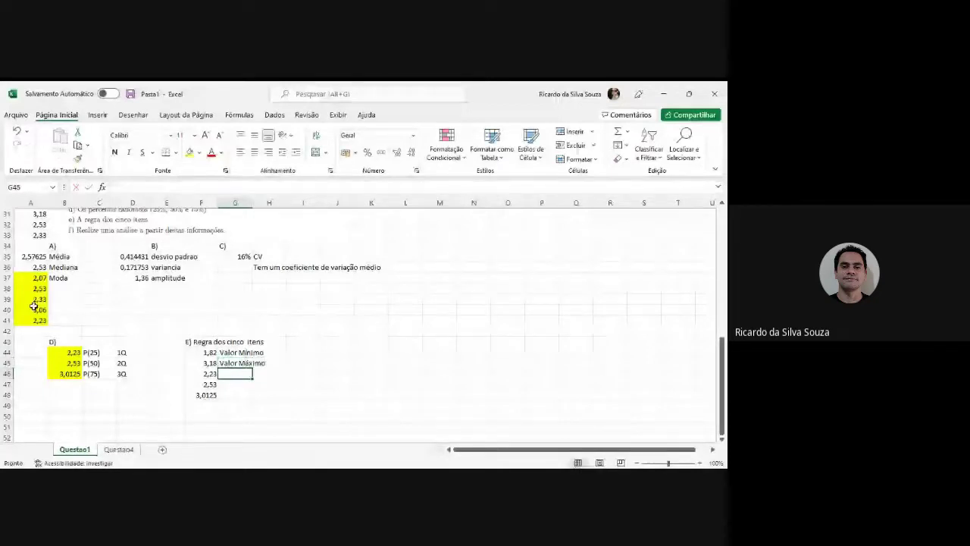
Enter the labels 'Q1', 'Mediana' and 'Q3' in G46:G48
text(1)
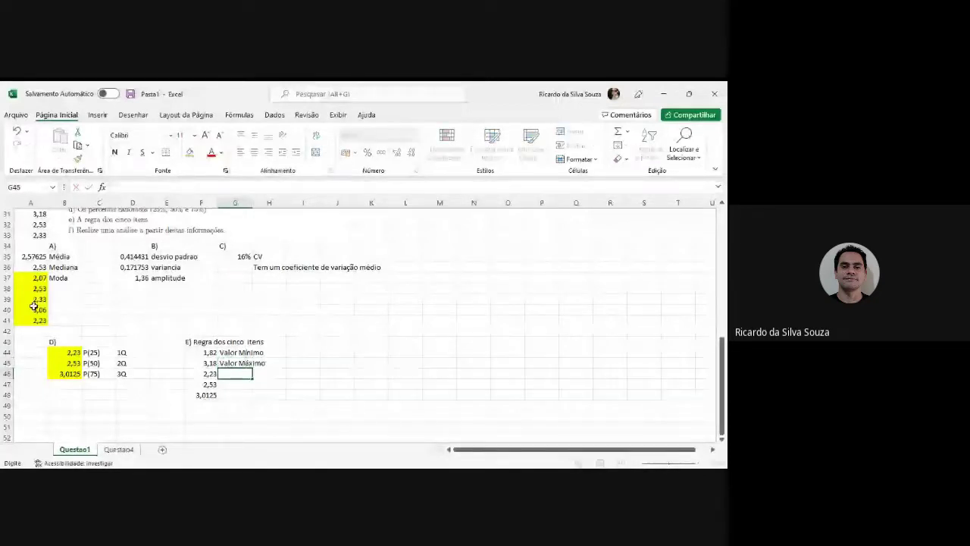
text(Q1)
key(Return)
text(M)
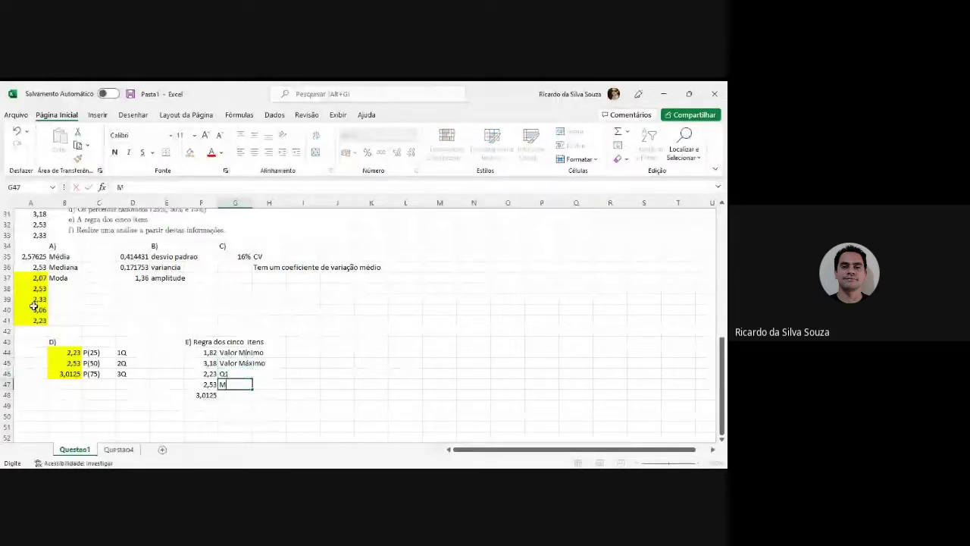
text(ediana)
key(Return)
text(Q3)
key(Return)
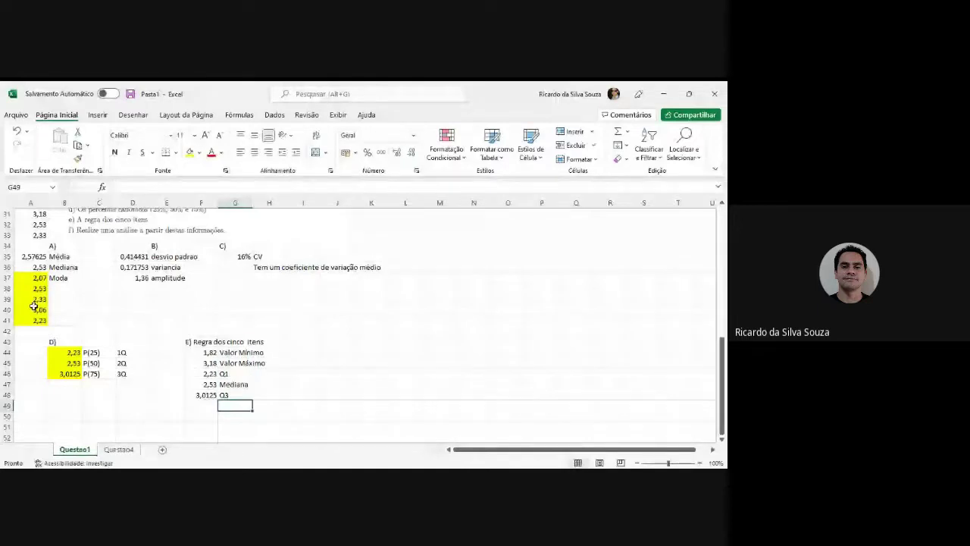
key(Return)
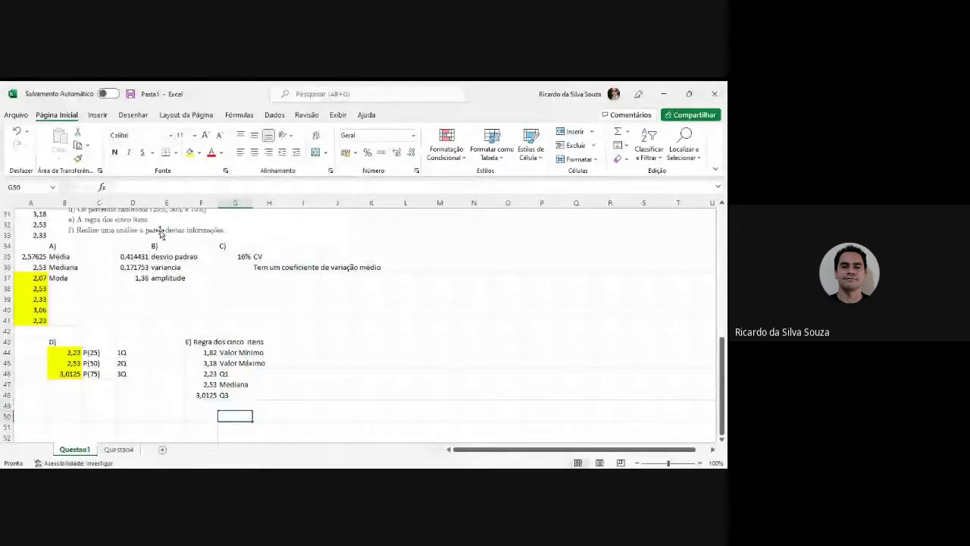
click(160, 231)
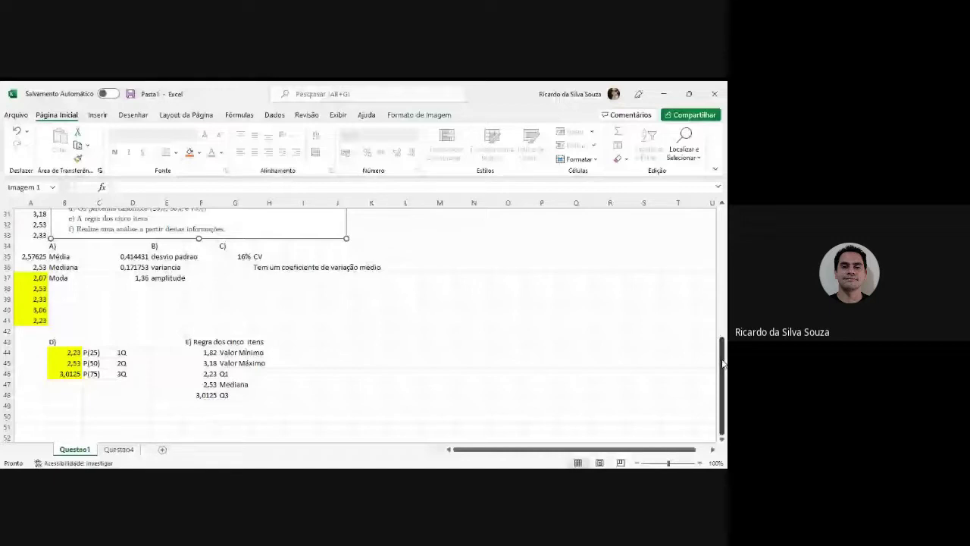
Scroll back to the salary column at the top and dismiss the chart-options message asking for data
scroll(50, 323, up, 3)
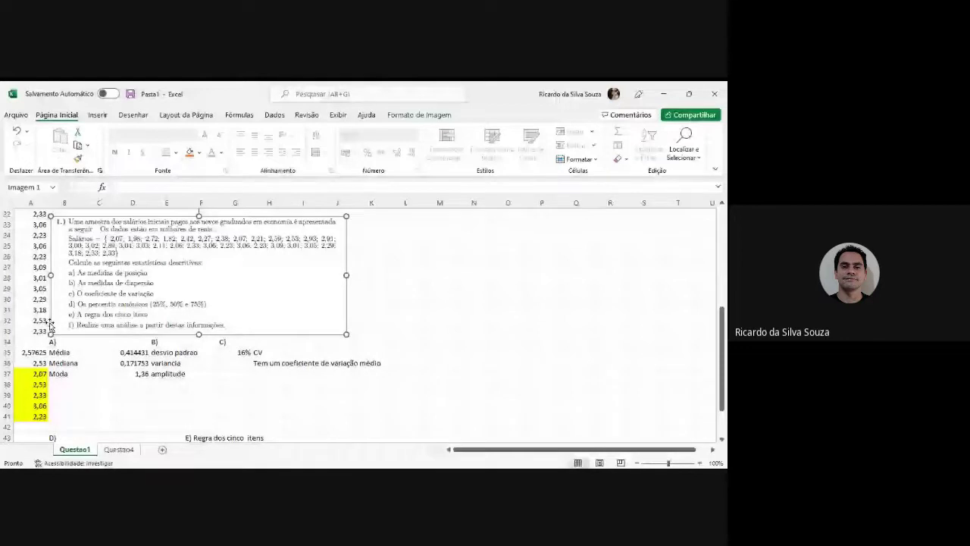
drag(724, 354, 725, 220)
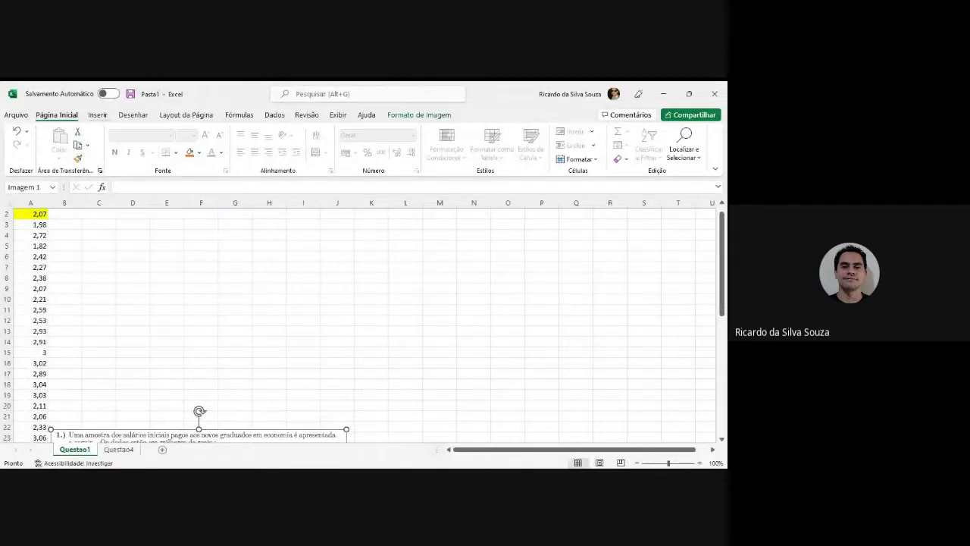
key(alt+t)
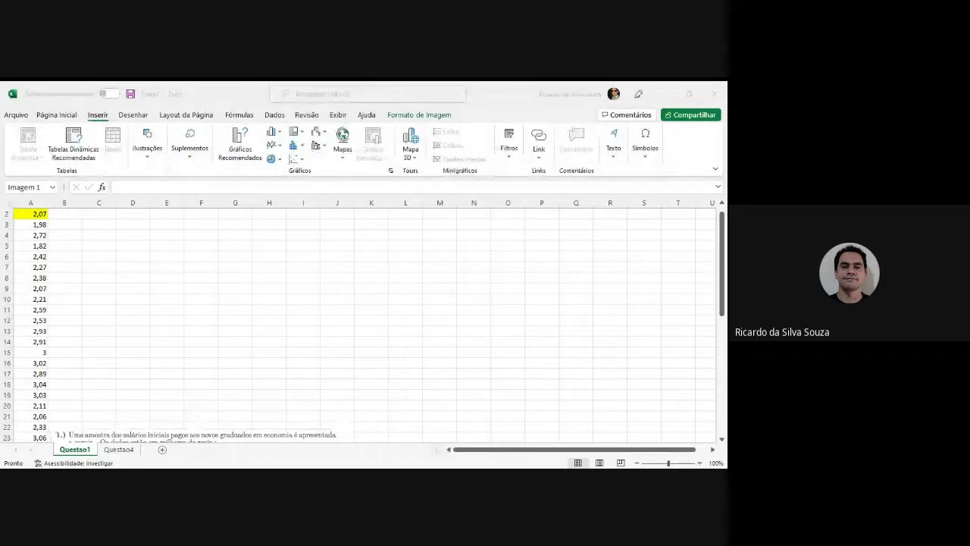
click(314, 435)
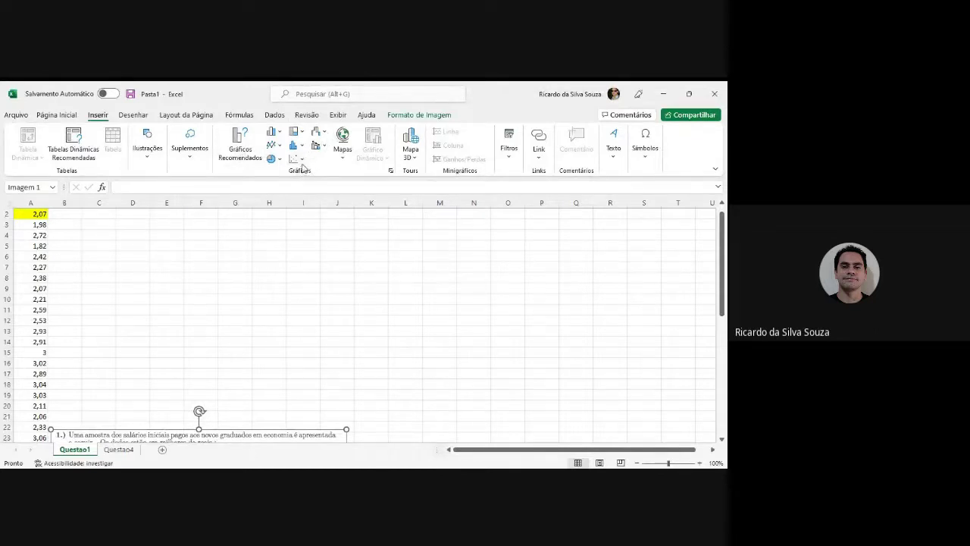
click(392, 171)
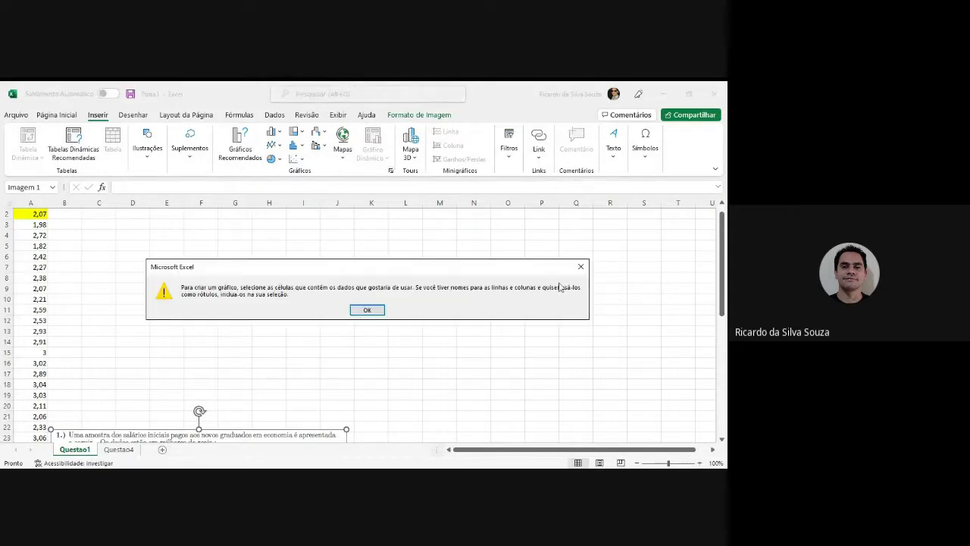
click(582, 267)
Select the salaries in A1:A33 and insert a Caixa e Caixa Estreita (box-and-whisker) chart
click(30, 215)
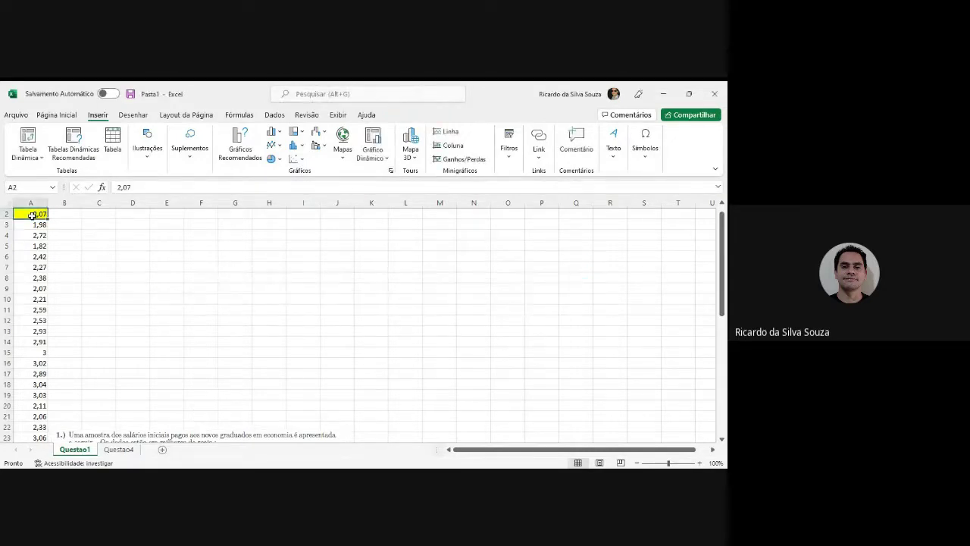
scroll(31, 215, up, 1)
click(32, 215)
key(ctrl+shift+Down)
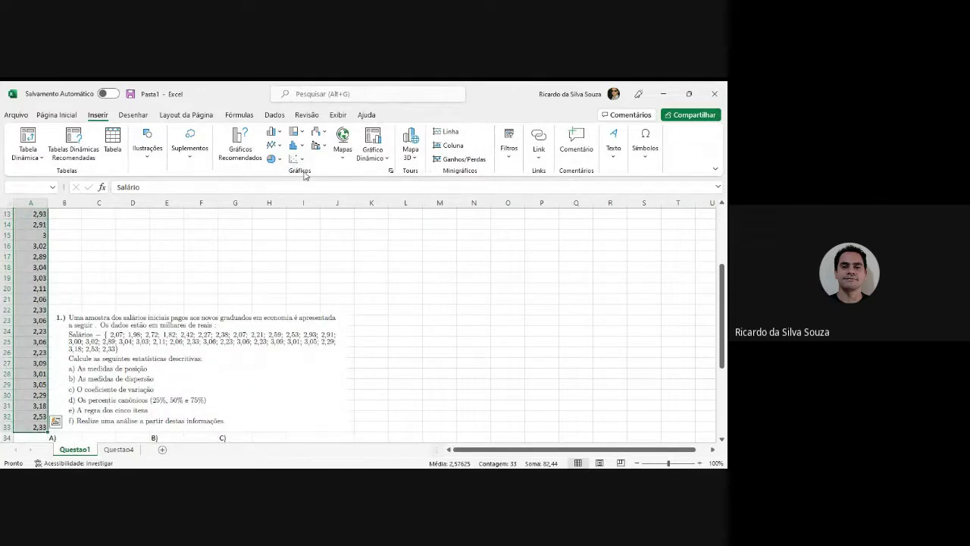
click(390, 171)
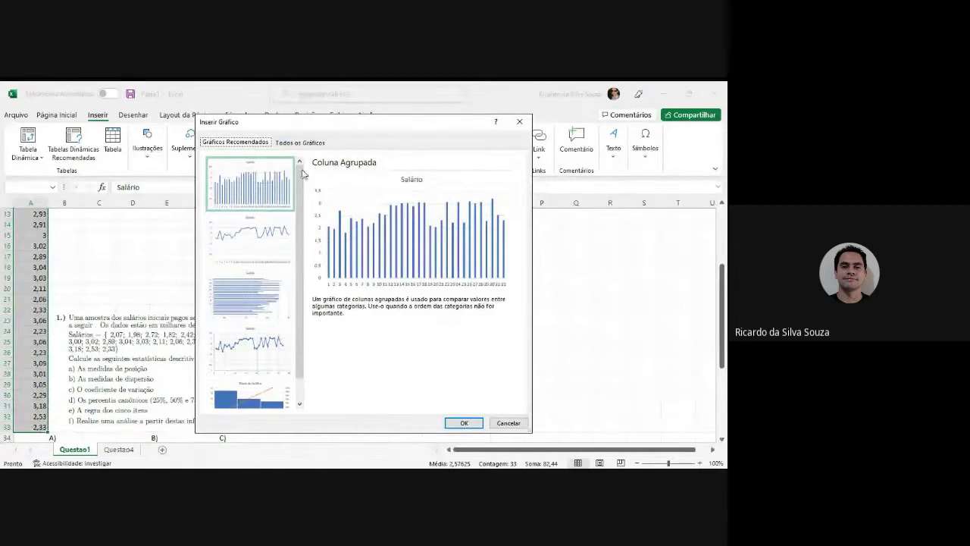
click(304, 143)
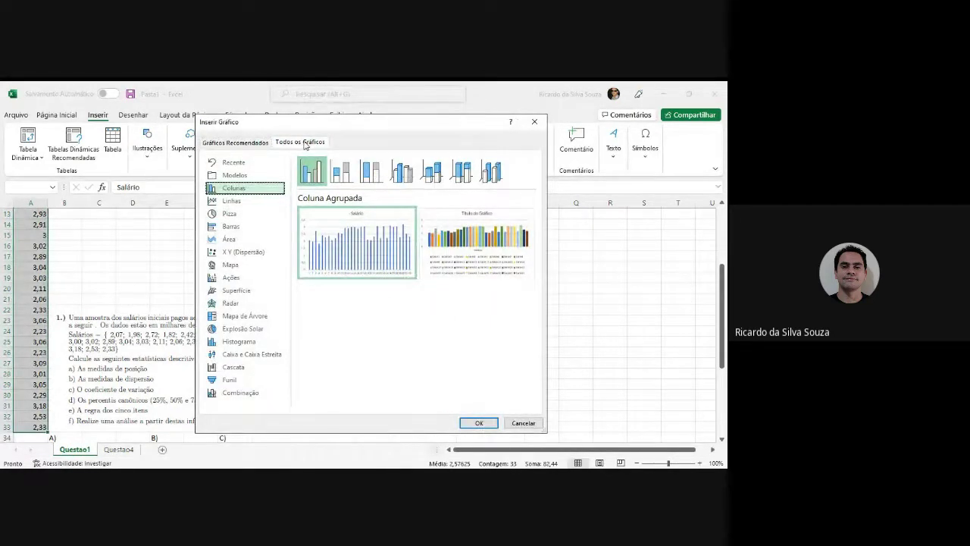
key(Down)
key(Down)
key(Down)
key(Down)
key(Down)
key(Down)
key(Down)
key(Down)
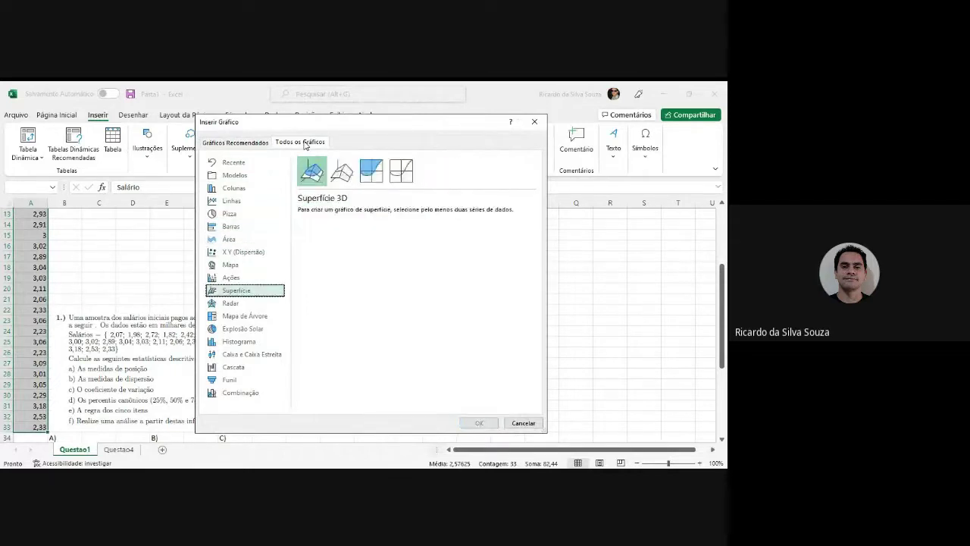
key(Up)
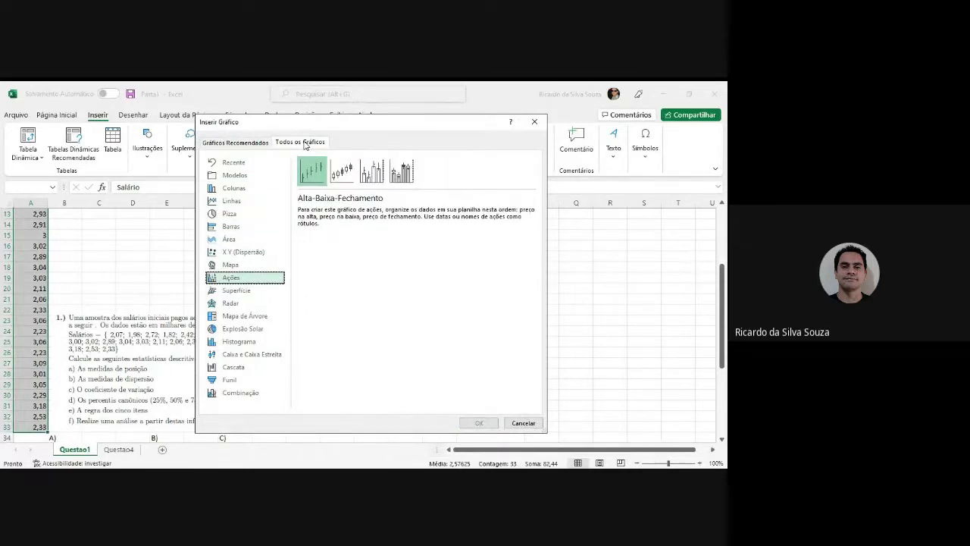
key(Down)
key(Down)
key(Down)
key(Down)
key(Down)
key(Down)
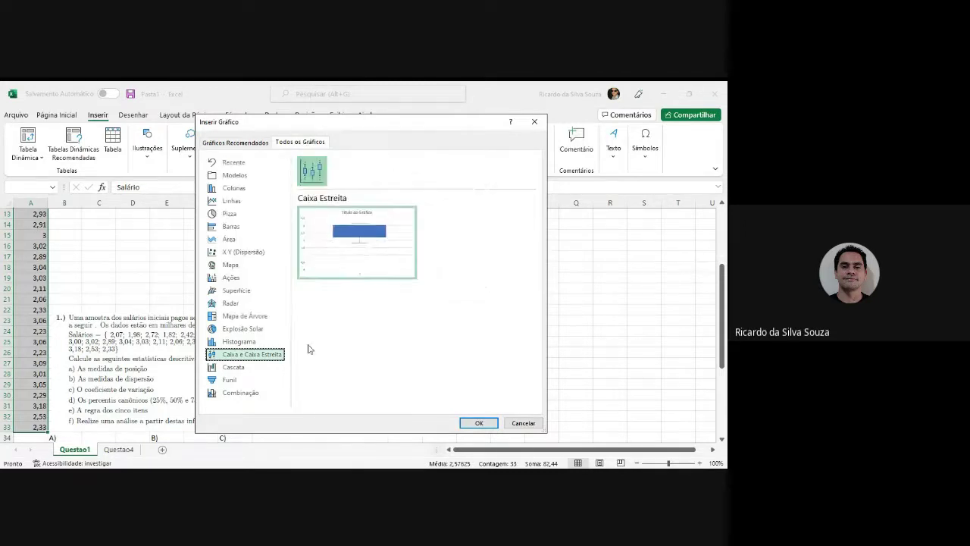
click(480, 423)
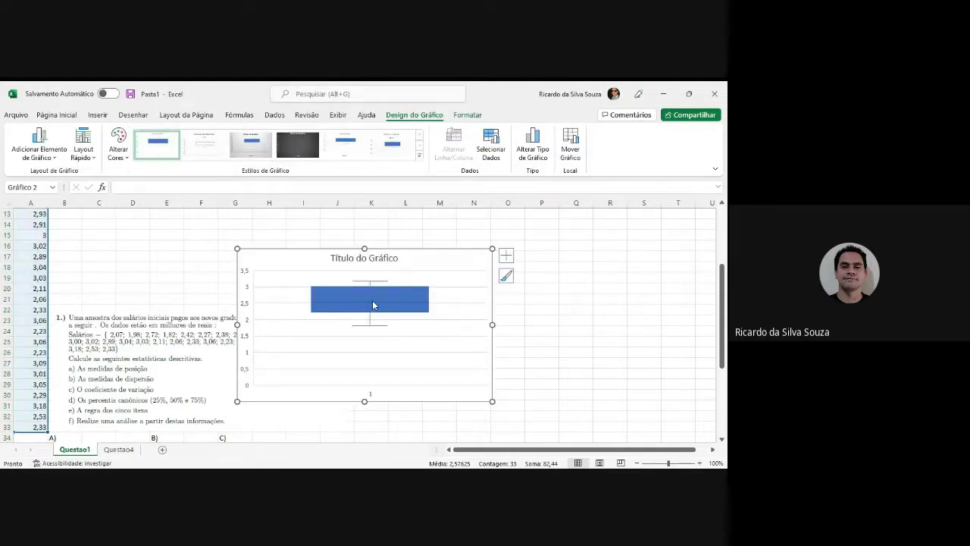
Add data labels (1,82, 2,23, 2,53, 3,0125, 3,18) to the box series
right_click(371, 303)
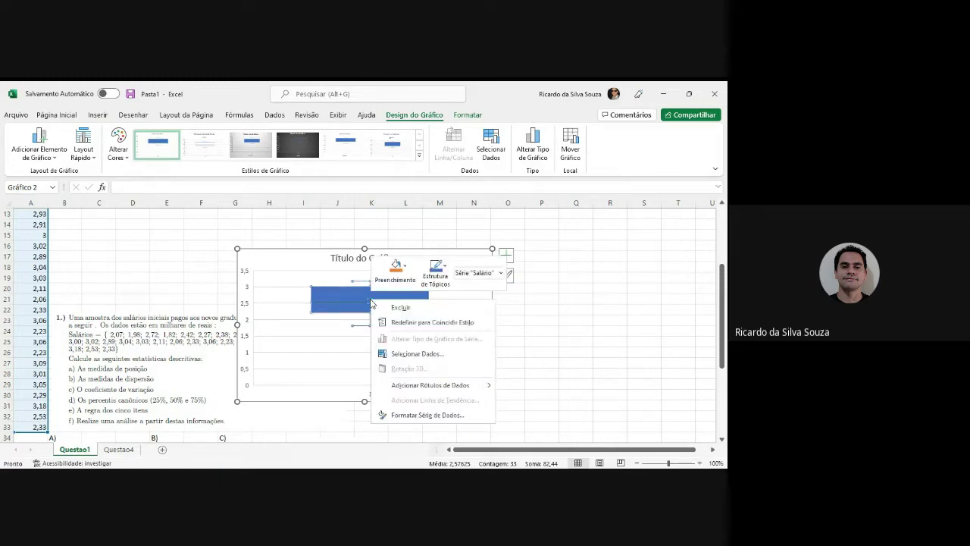
key(Escape)
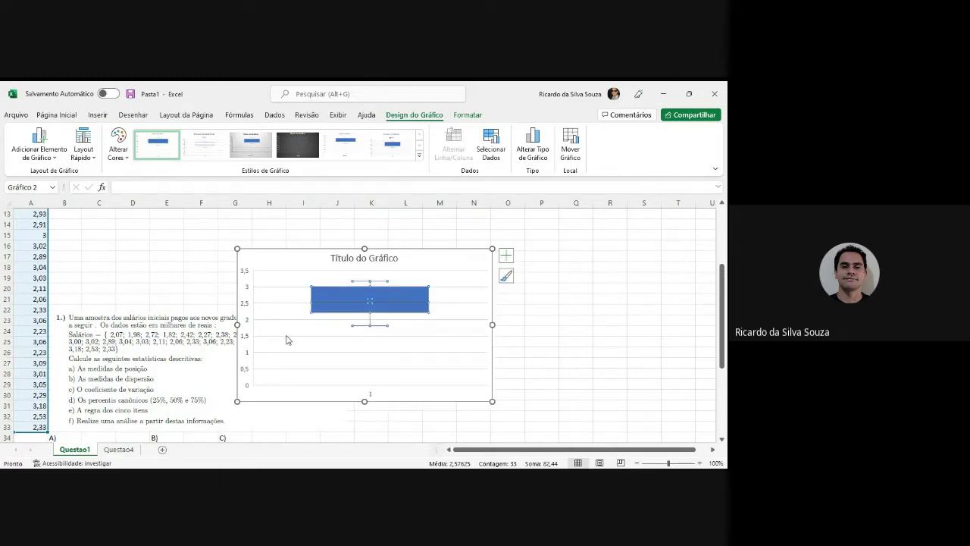
right_click(371, 303)
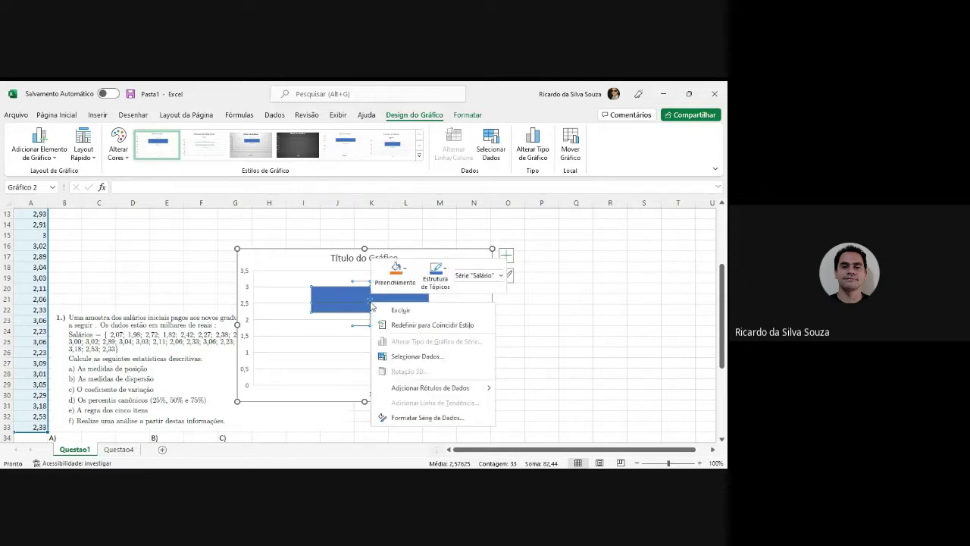
click(429, 389)
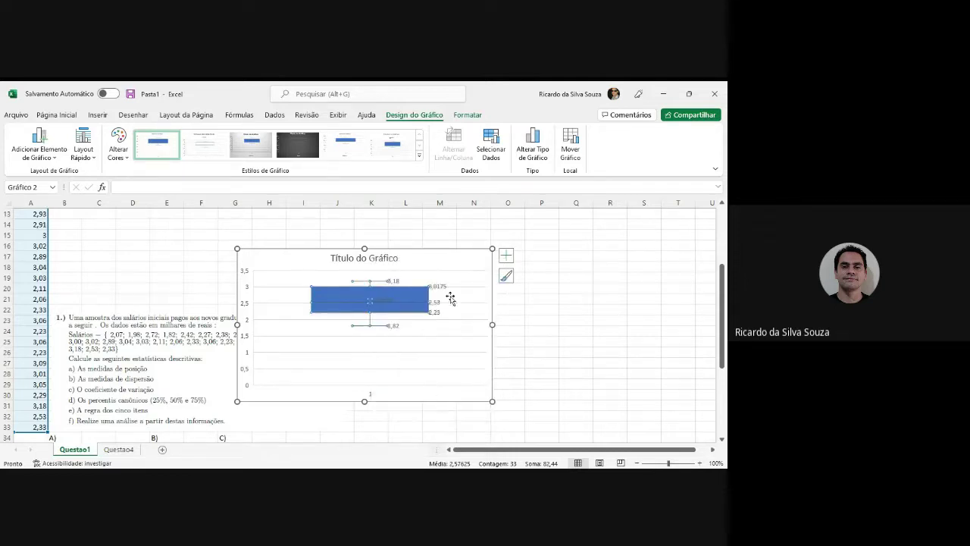
Move the chart right of the problem statement and enlarge it toward the lower right
click(372, 303)
mouse_move(445, 259)
mouse_down()
mouse_move(588, 252)
mouse_move(580, 252)
mouse_up()
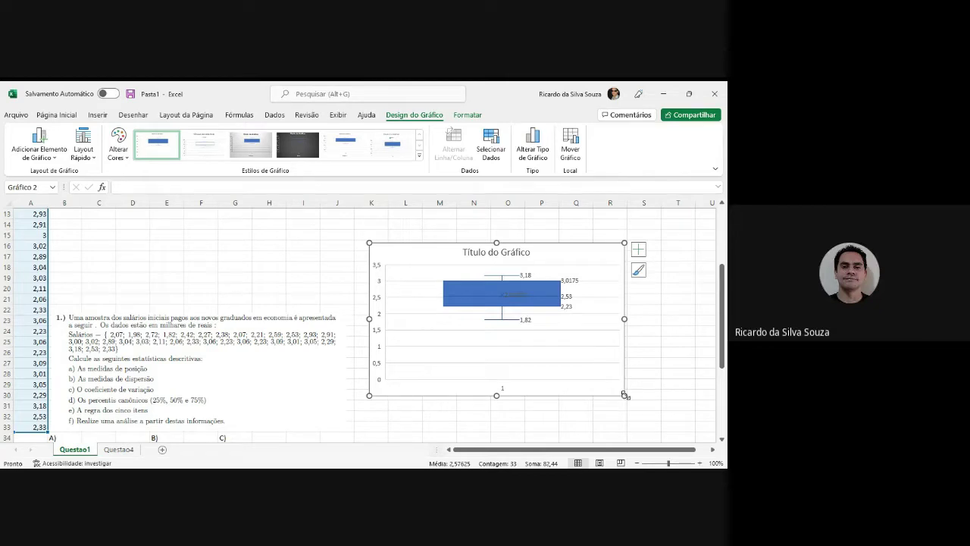
drag(624, 395, 644, 453)
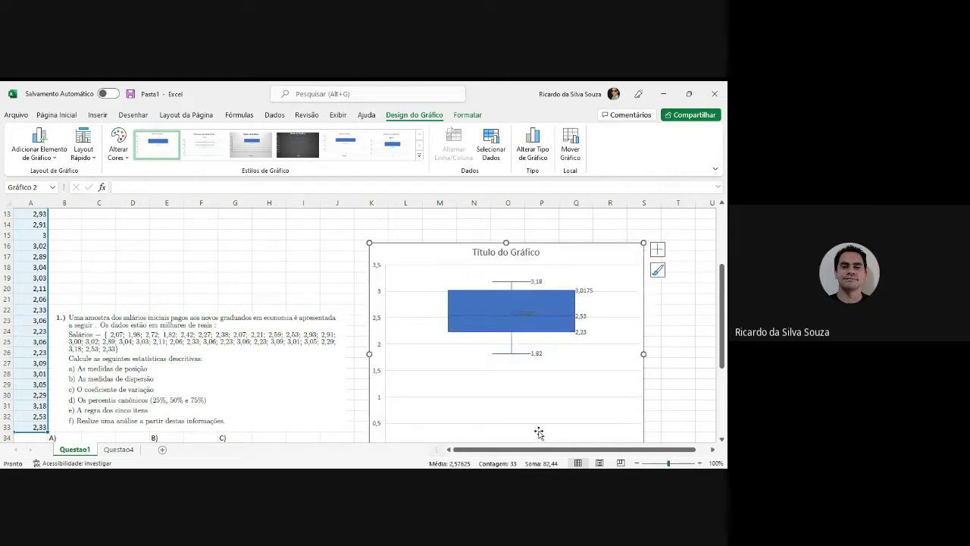
Set the box series fill to light gold in Formatar Série de Dados, leaving the mean label readable
right_click(545, 326)
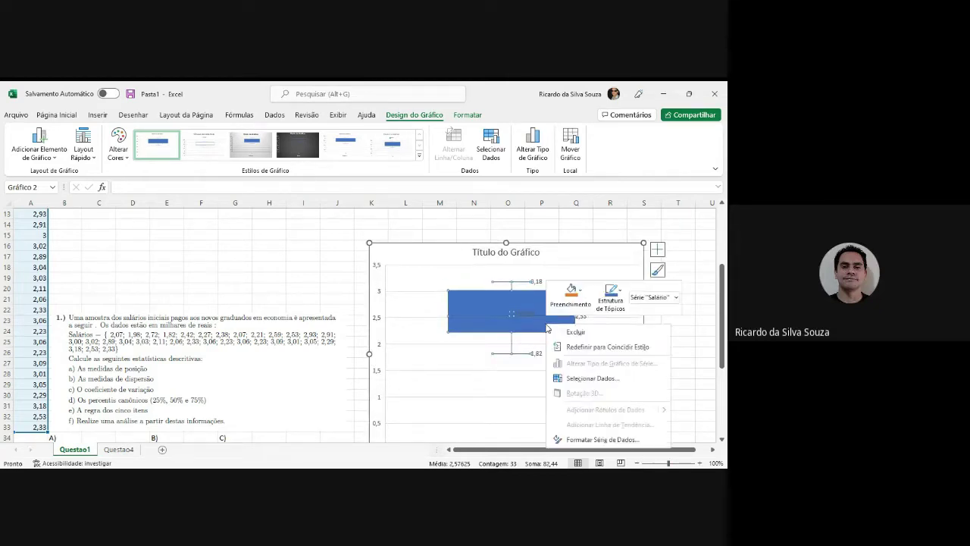
click(594, 440)
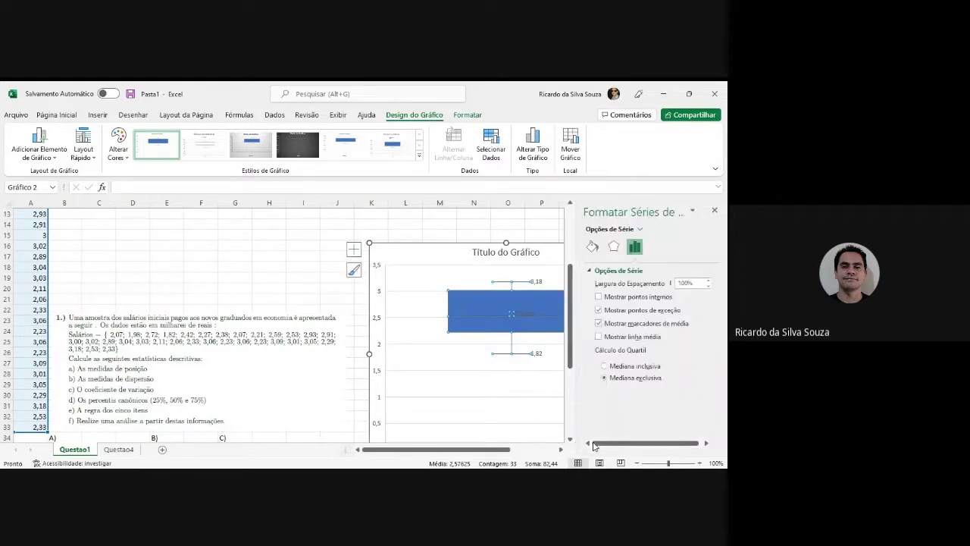
click(592, 248)
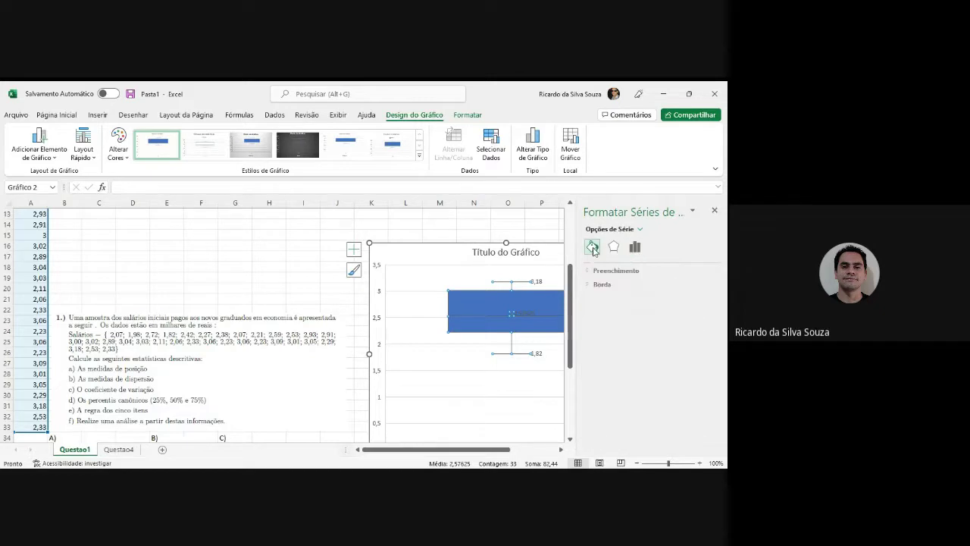
click(607, 275)
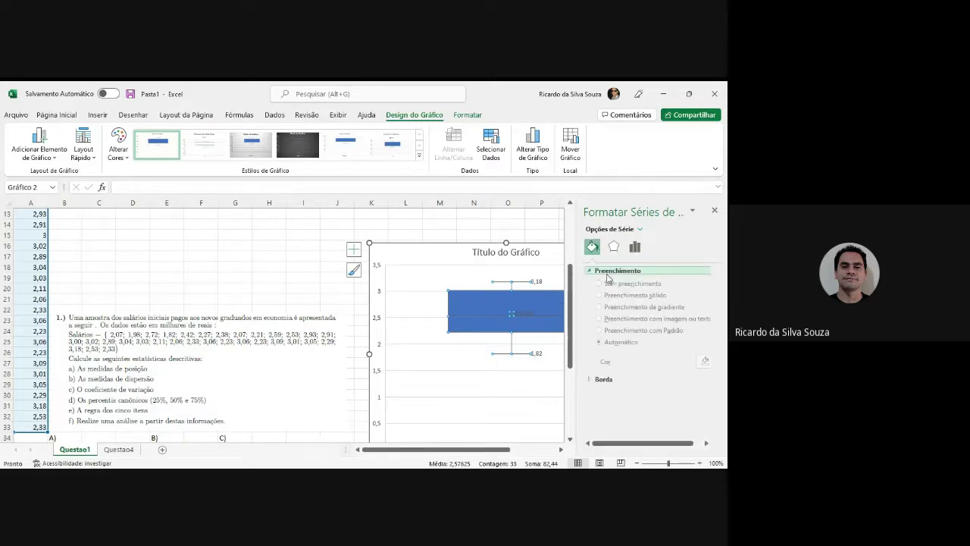
click(700, 364)
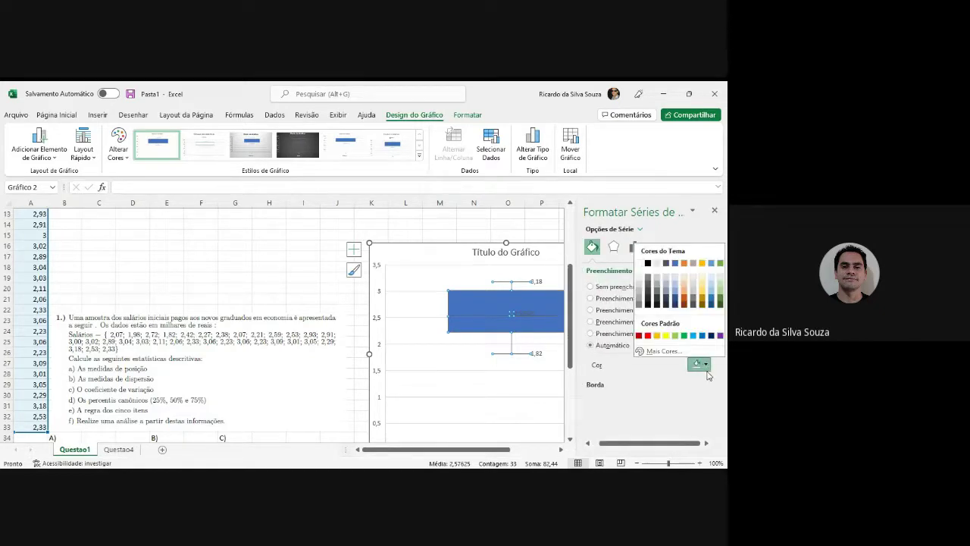
click(703, 285)
click(716, 212)
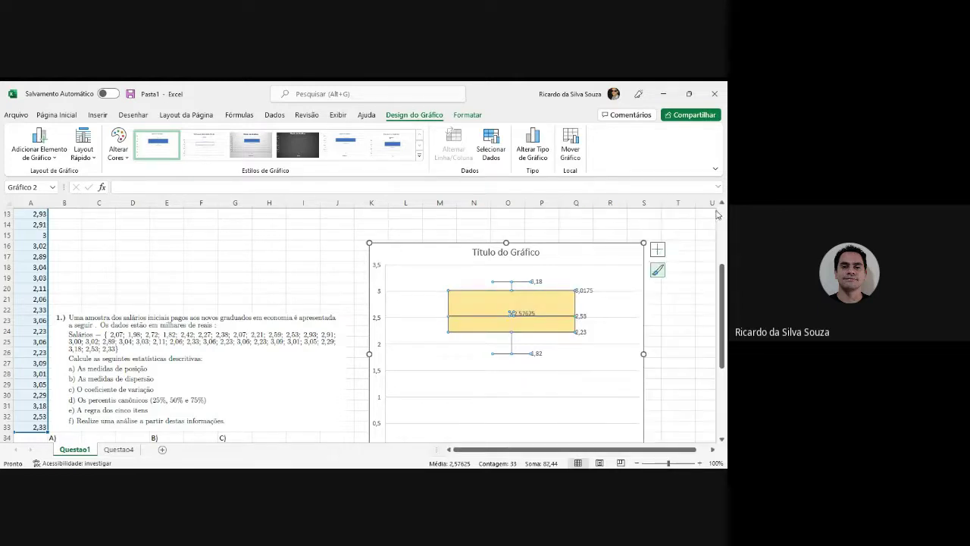
click(605, 371)
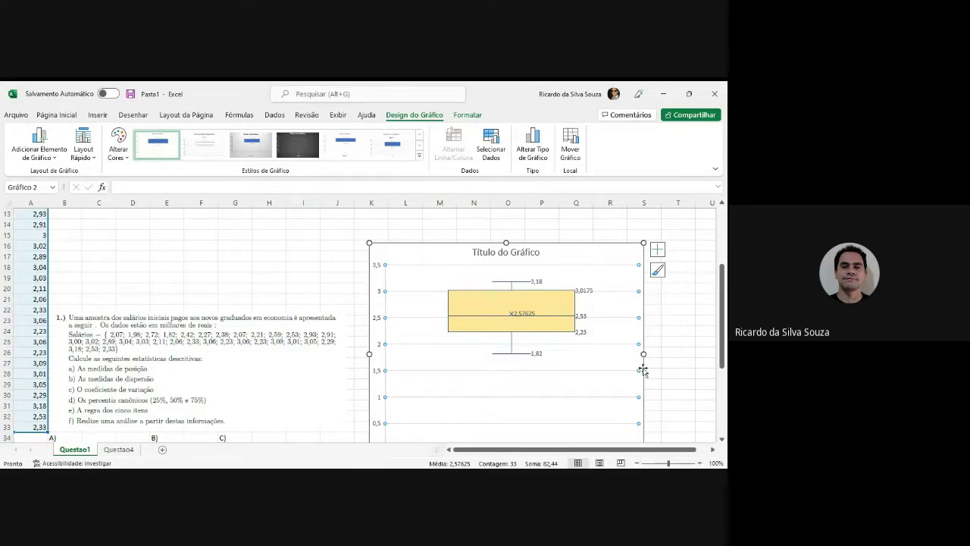
Add a new worksheet and rename it Questão2
click(676, 352)
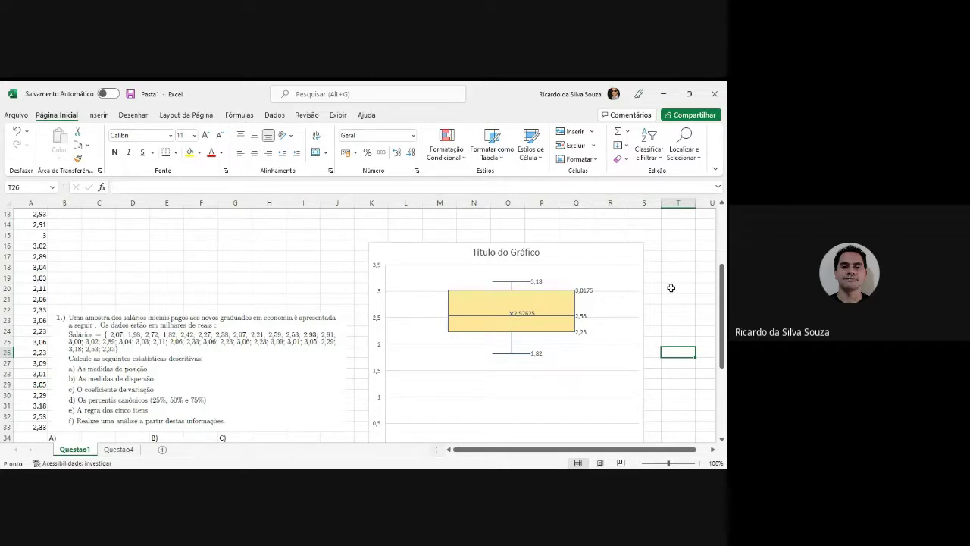
key(alt+Tab)
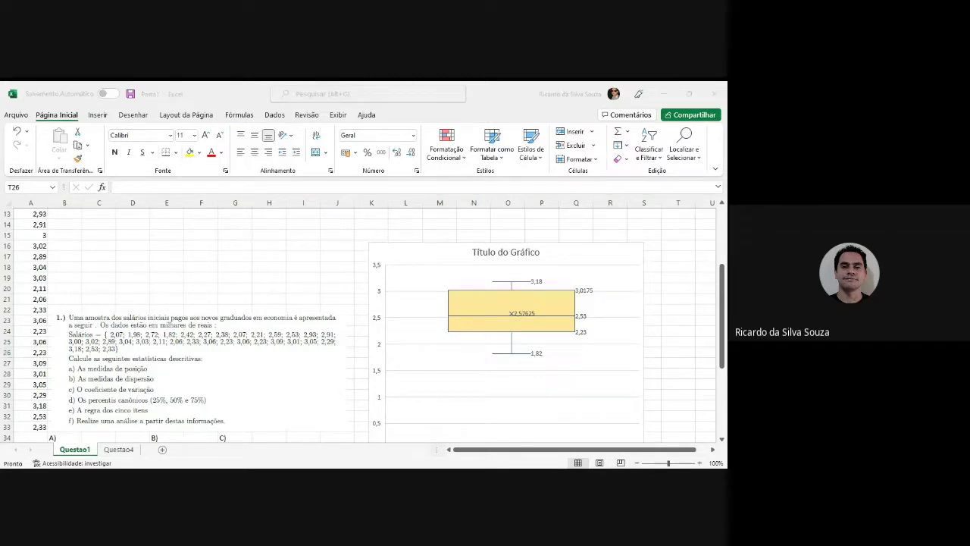
key(alt+Tab)
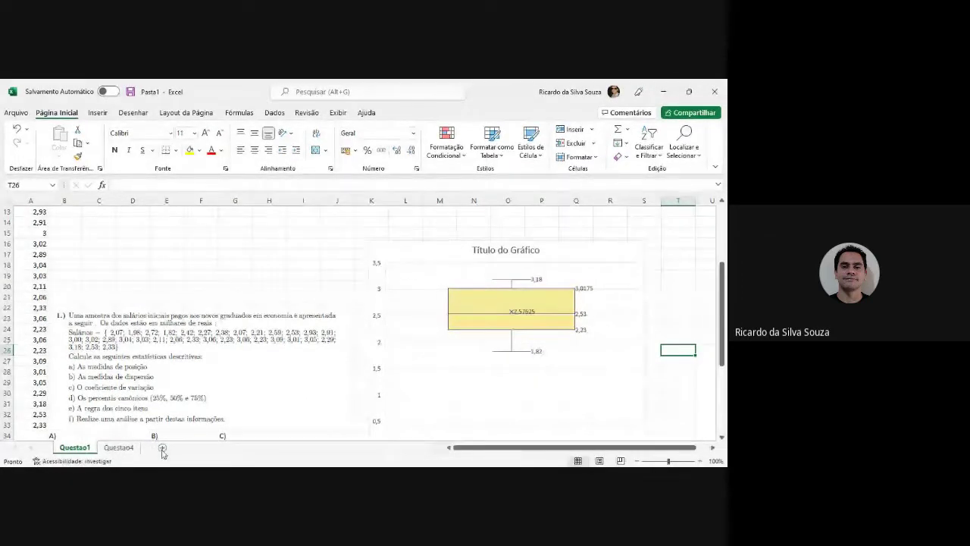
click(162, 450)
right_click(130, 451)
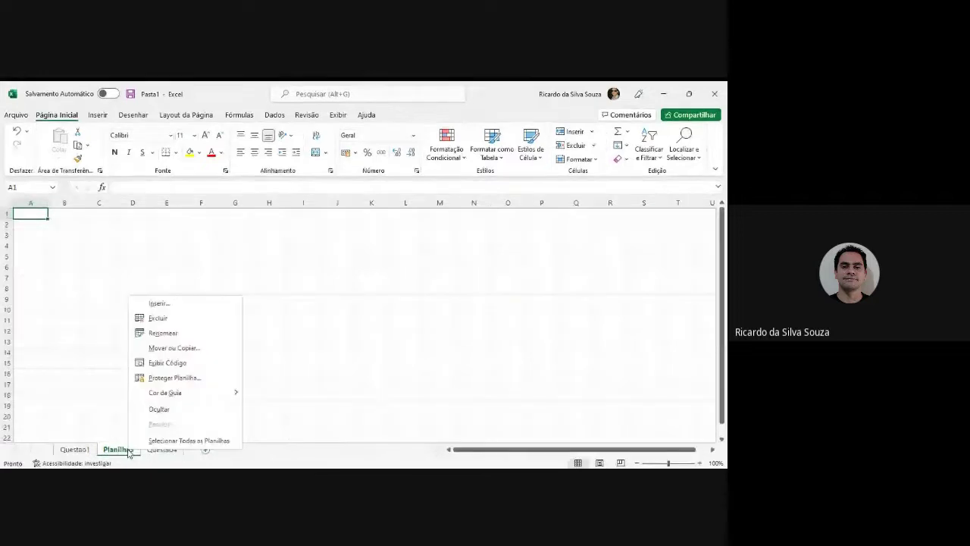
click(178, 333)
text(d)
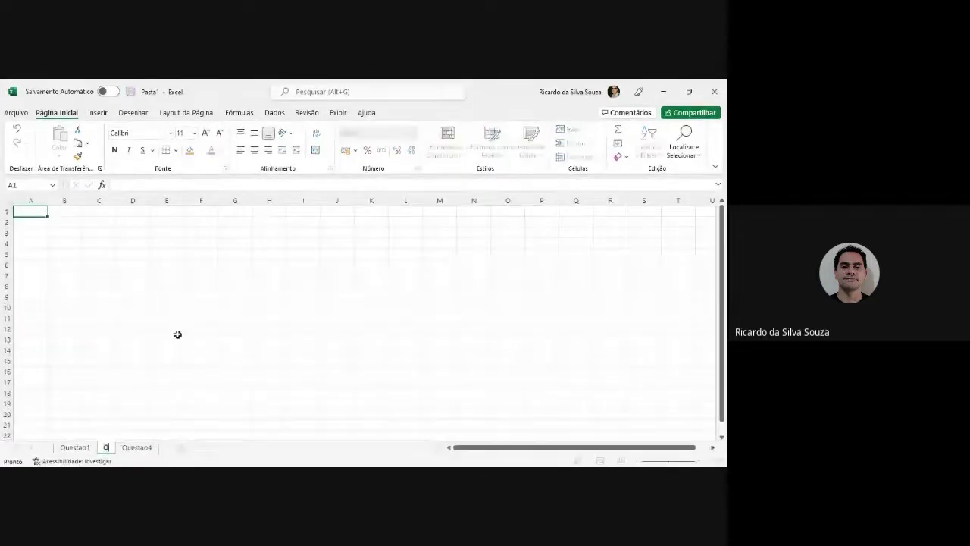
text(uestão2)
key(Return)
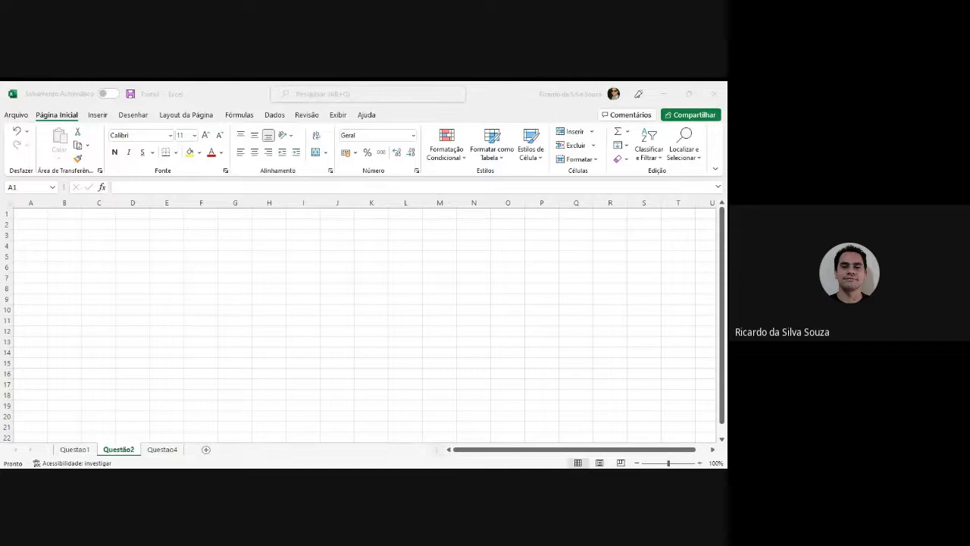
Paste the Question 2 problem image into the Questão2 sheet
click(515, 382)
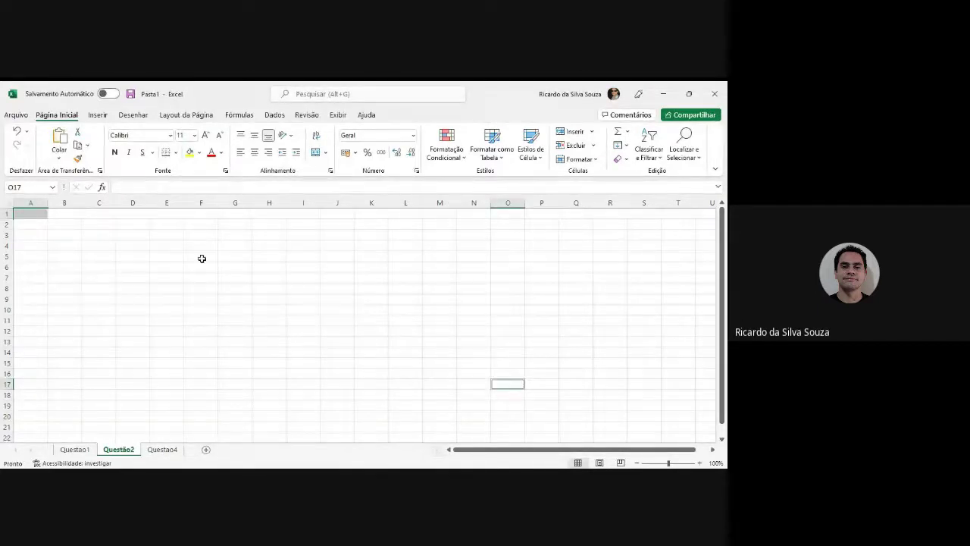
click(159, 243)
key(ctrl+v)
Move the question image over columns H to Q at the top, then deselect it
drag(85, 239, 342, 244)
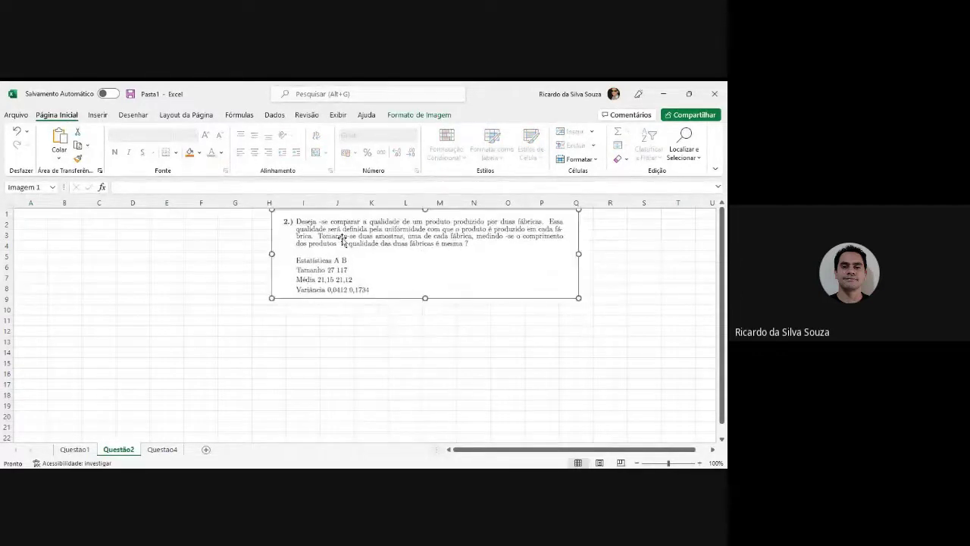
click(345, 242)
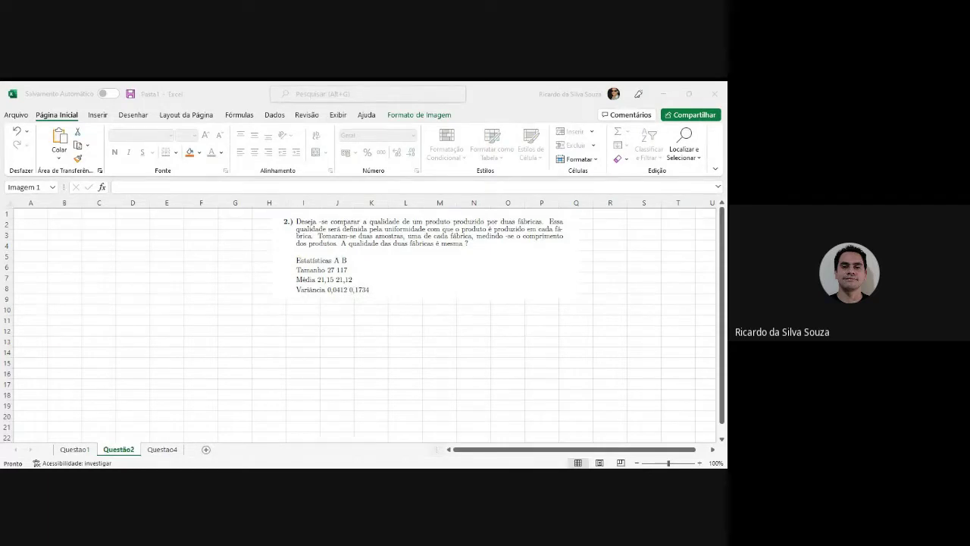
click(343, 240)
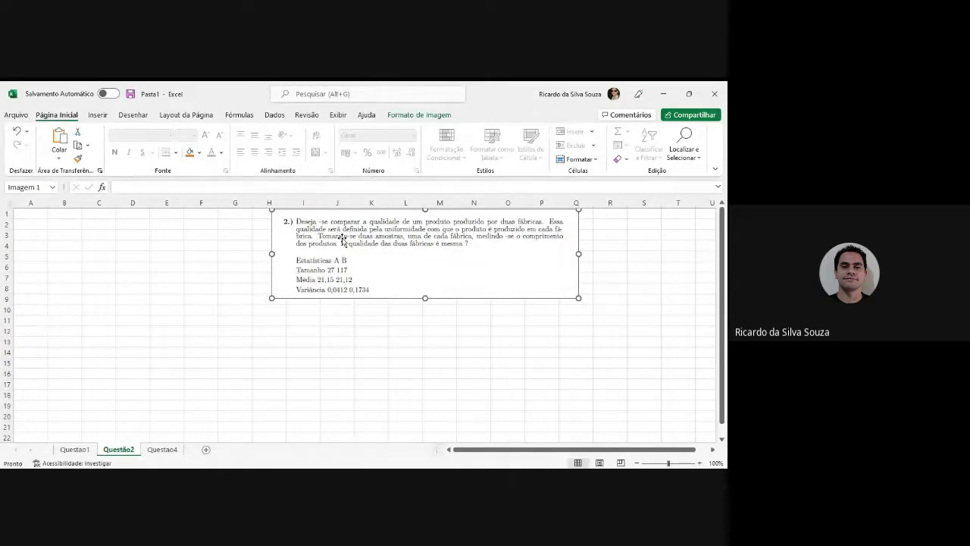
click(118, 362)
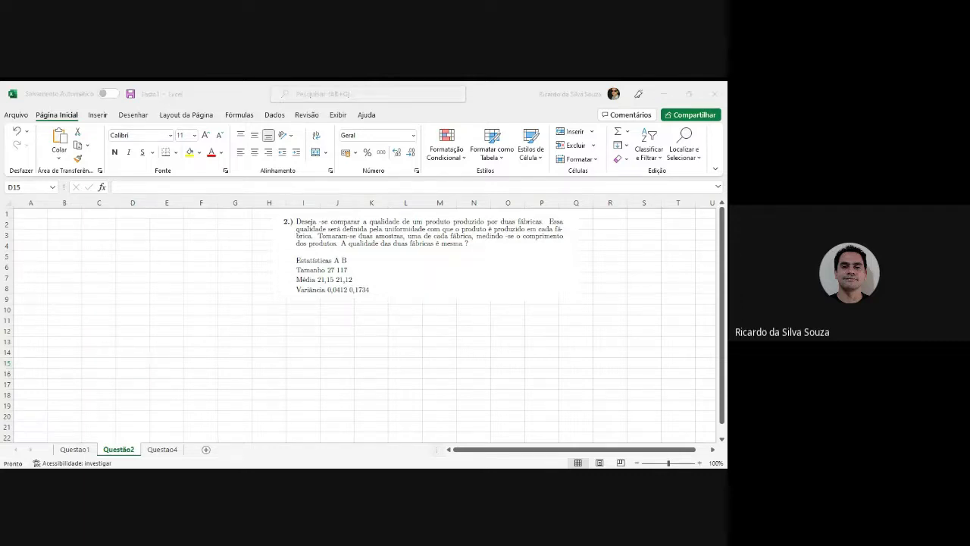
Enter the table headers Fabrica A and Fabrica B in row 2
click(118, 363)
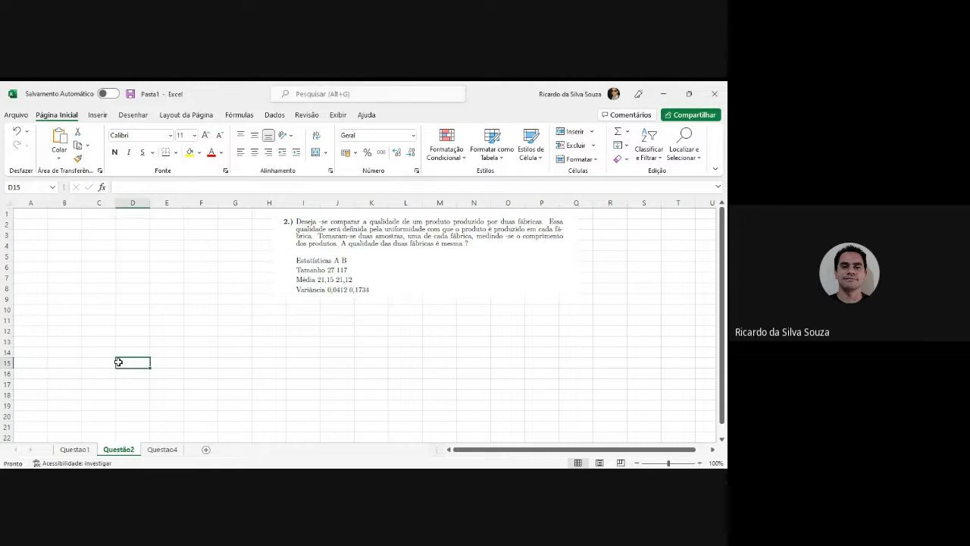
click(36, 236)
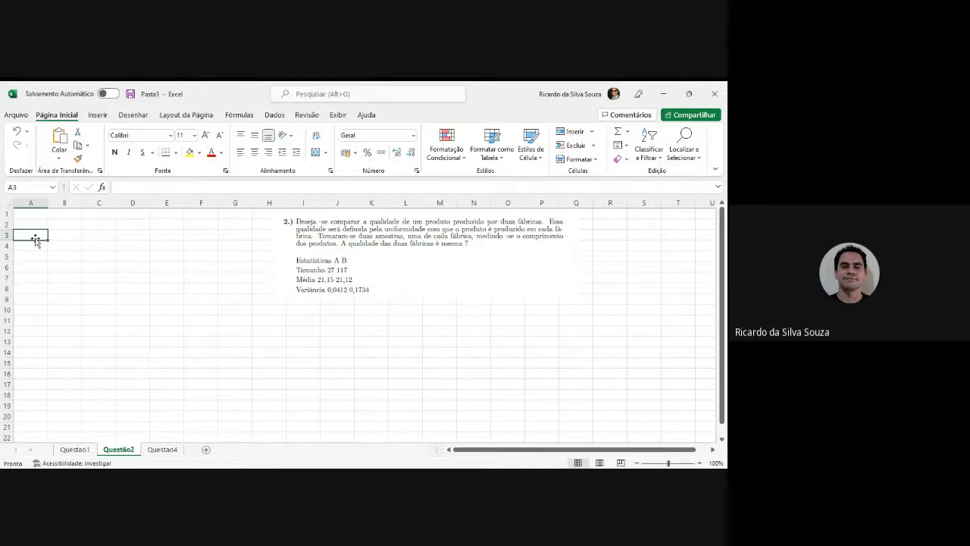
key(Up)
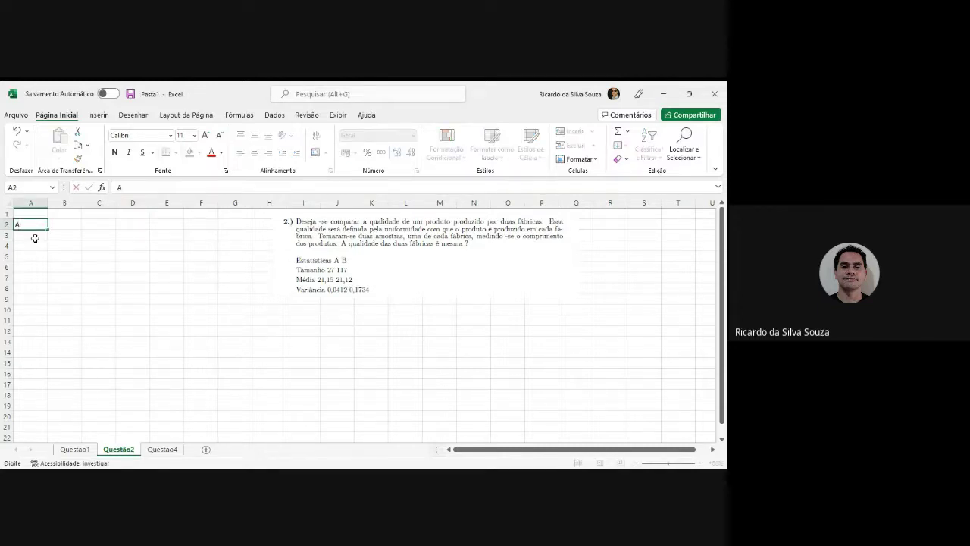
text(Fabrica)
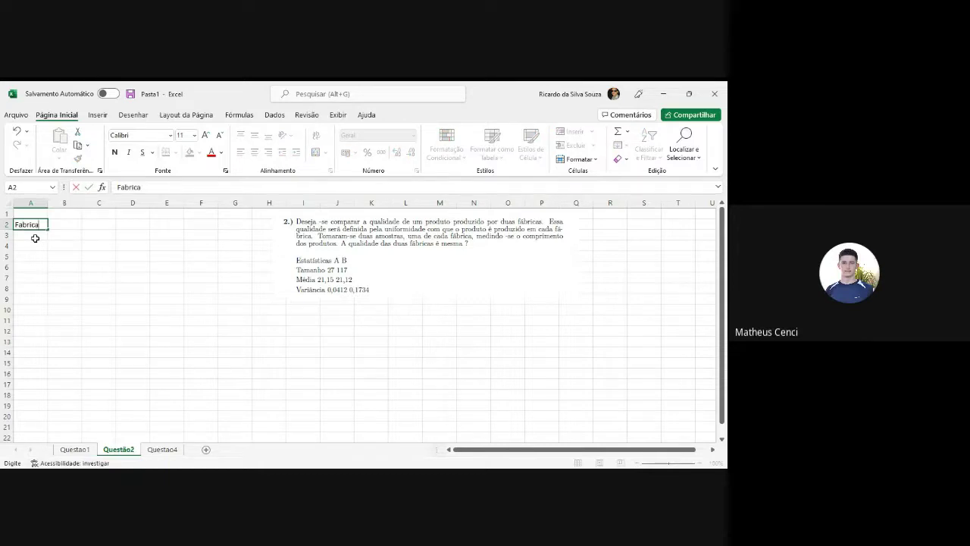
text( A)
key(Tab)
key(Tab)
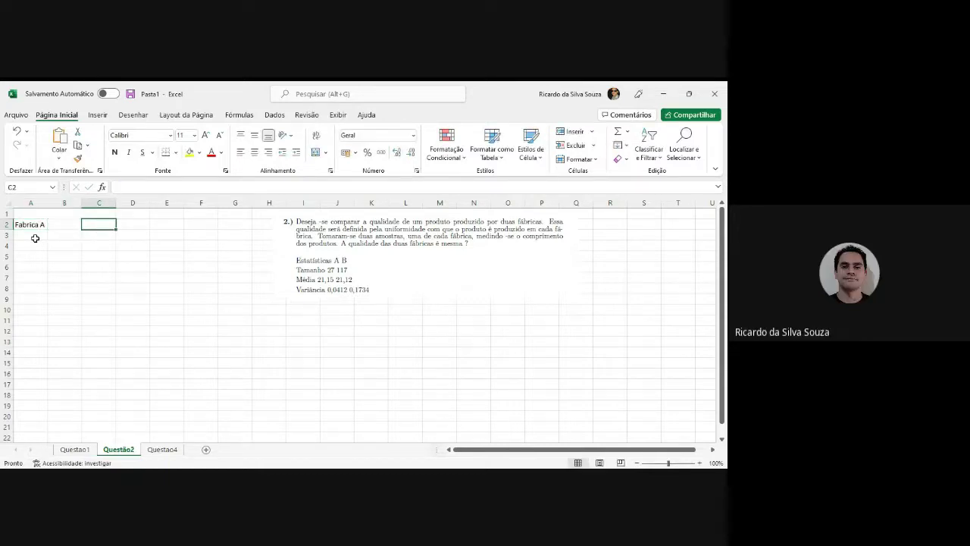
text(Fabria)
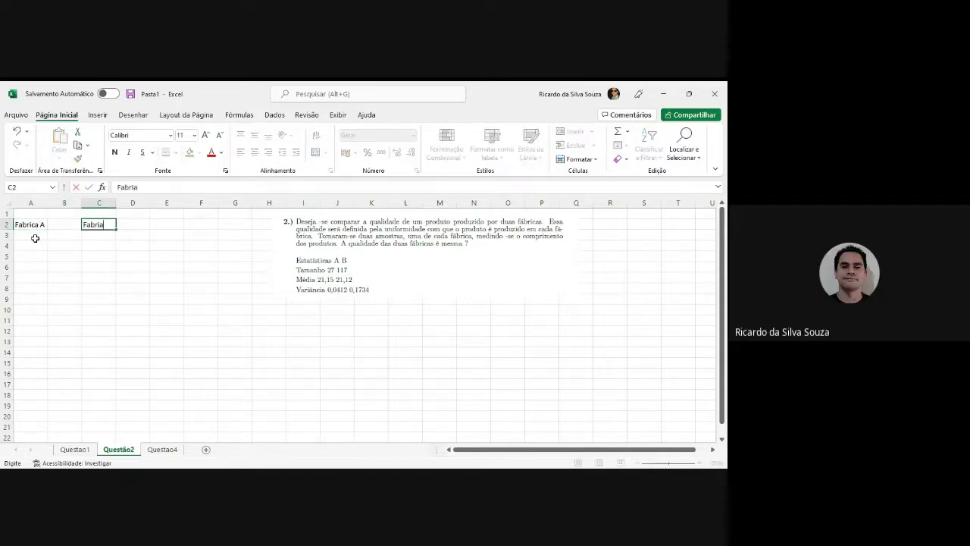
text(ca B)
key(Return)
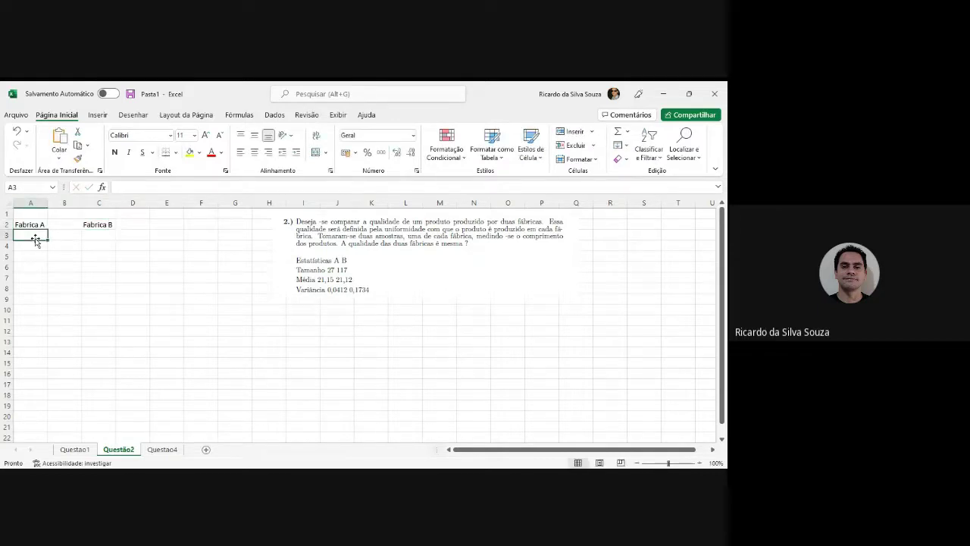
Add the Média row: 21,15 for factory A and 21,12 for factory B
text(m)
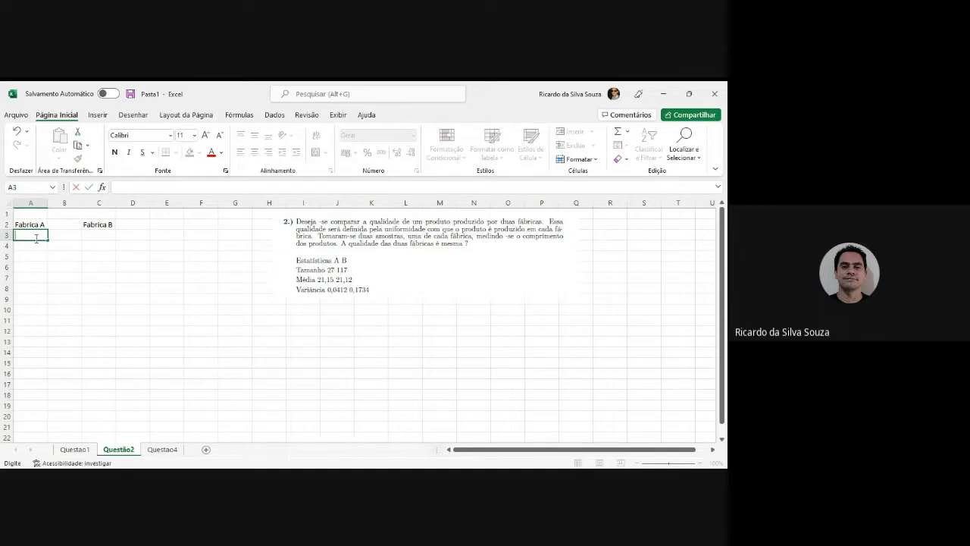
text(édia)
key(Tab)
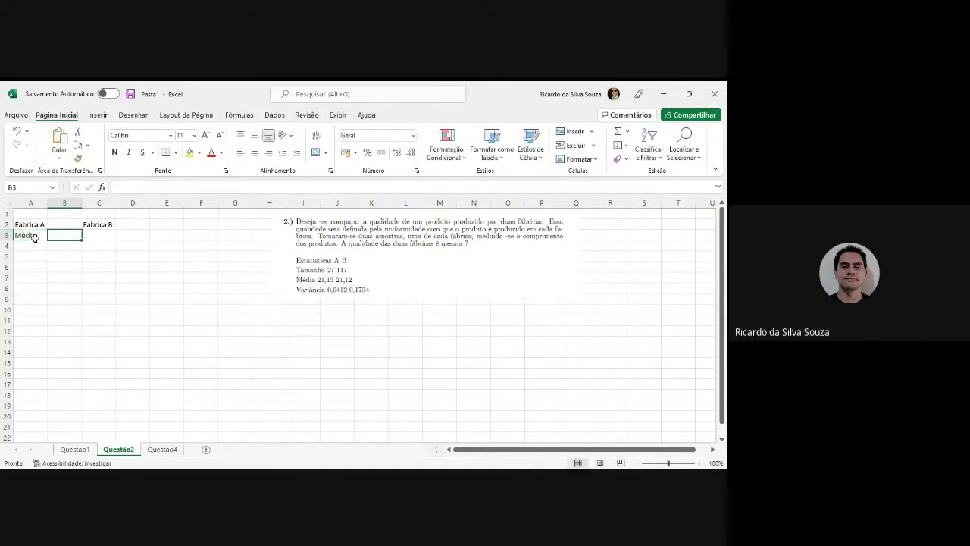
text(2)
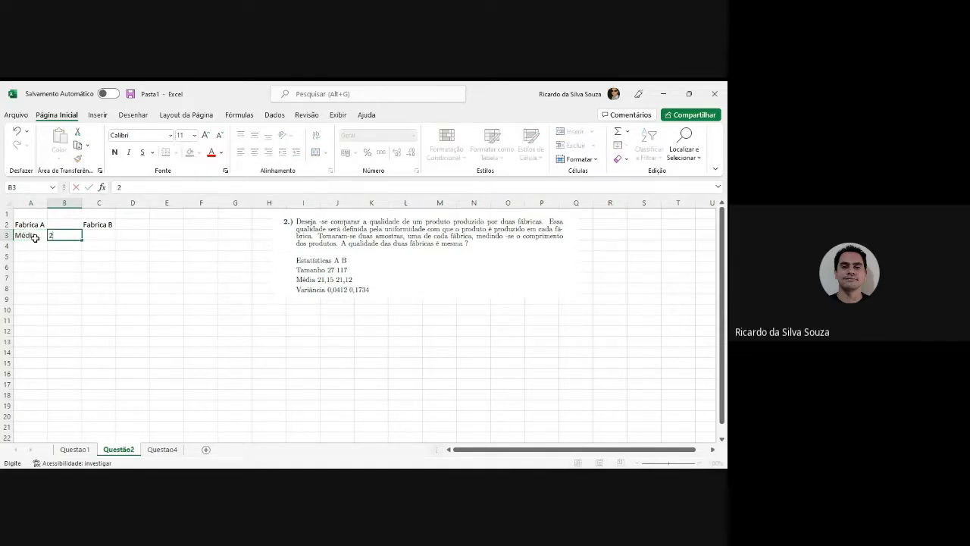
text(1,15)
key(Tab)
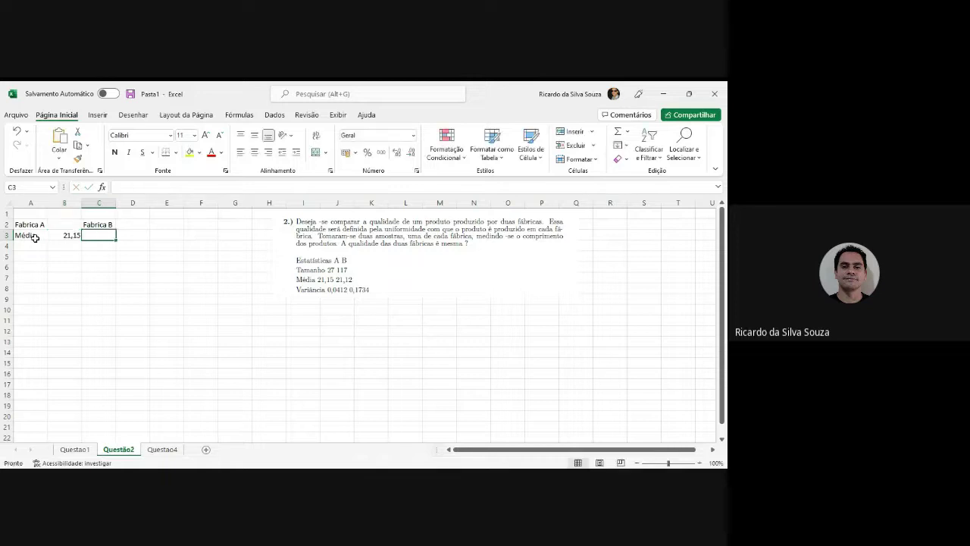
text(Média)
key(Tab)
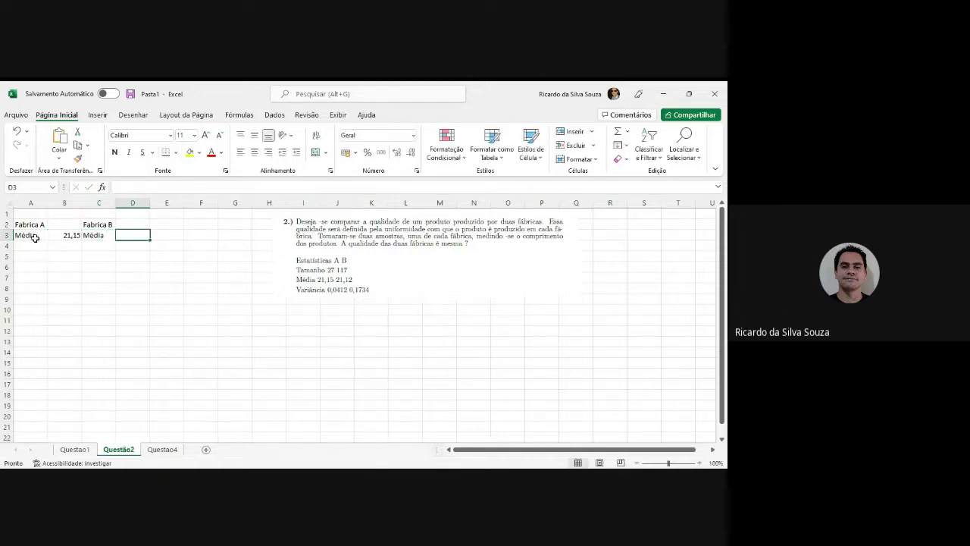
text(21)
text(,)
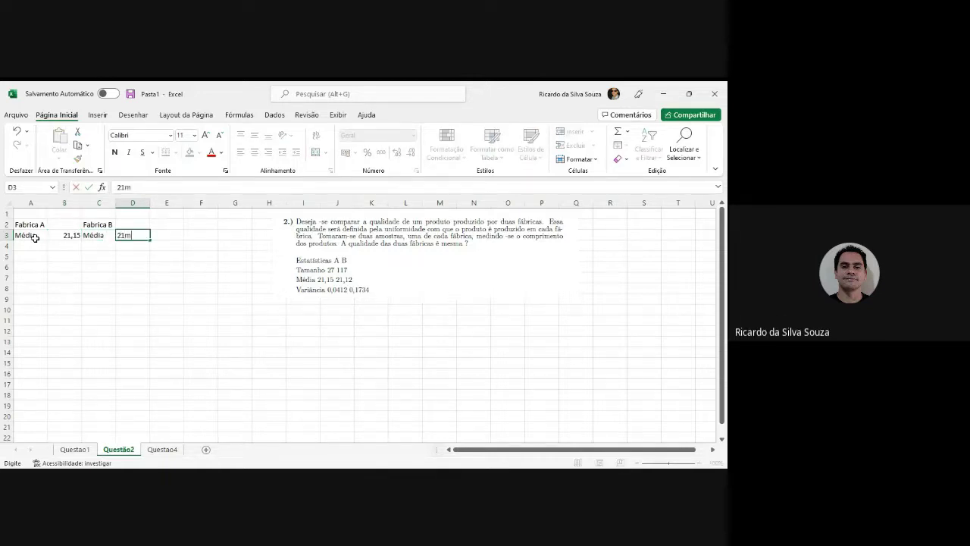
text(12)
key(Return)
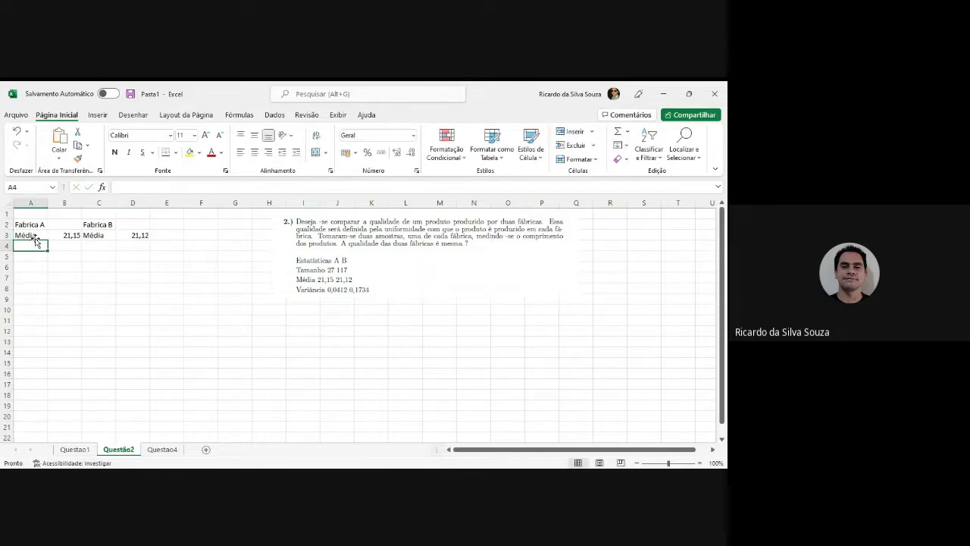
Add the Variância row: 0,0412 for factory A and 0,1734 for factory B
text(Vari)
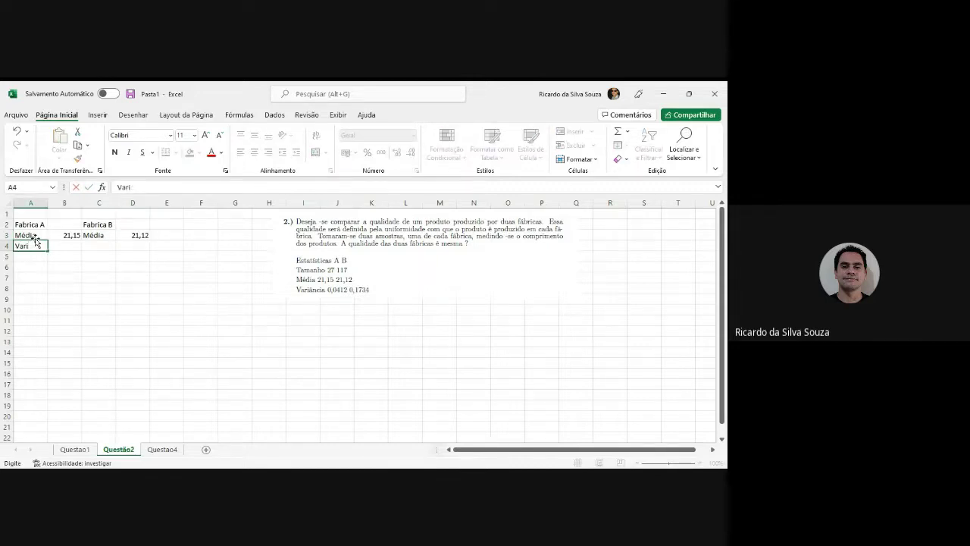
text(ância)
key(Tab)
text(0)
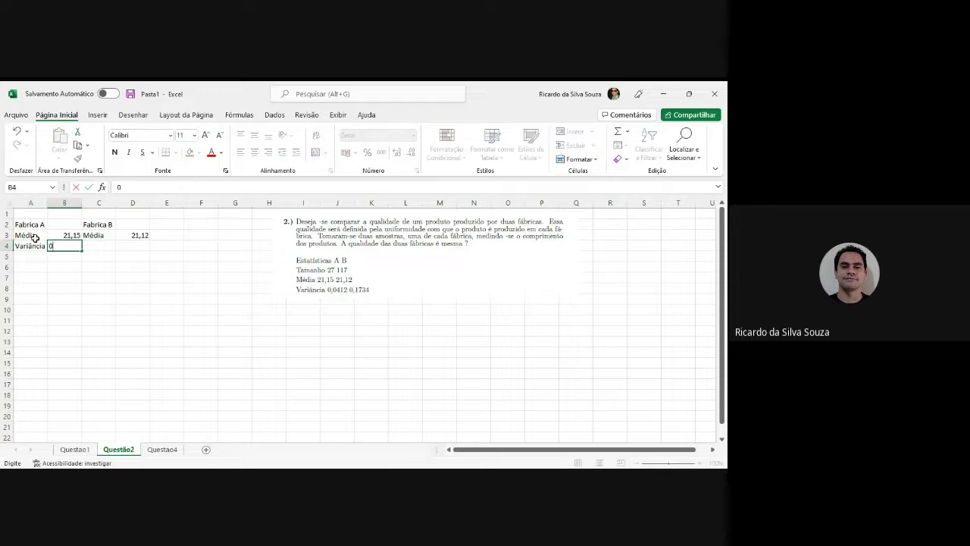
text(,0412)
key(Tab)
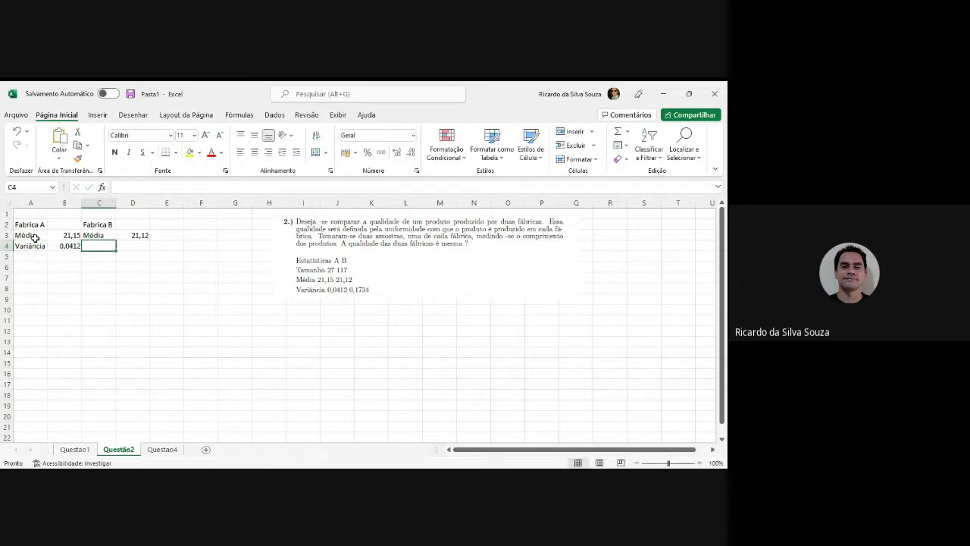
text(Variância)
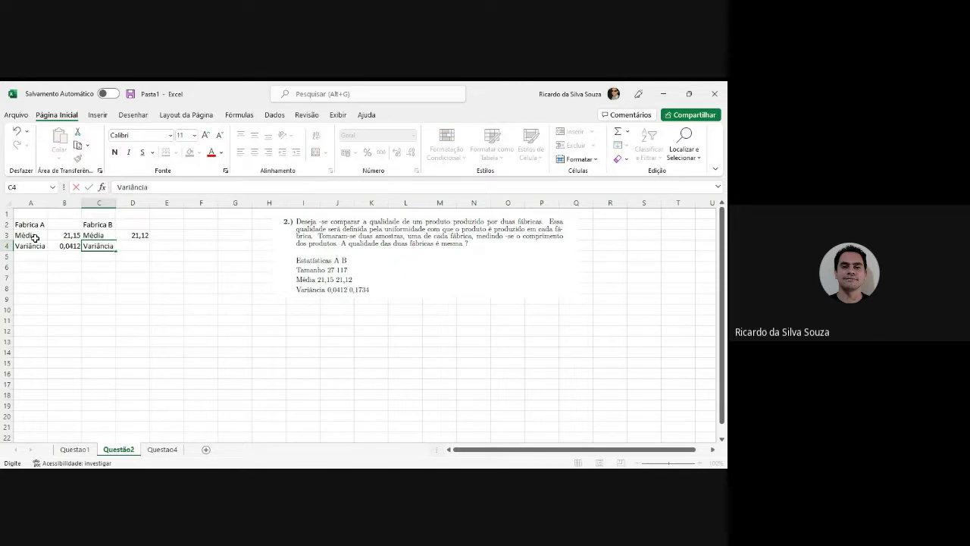
key(Tab)
text(0,1)
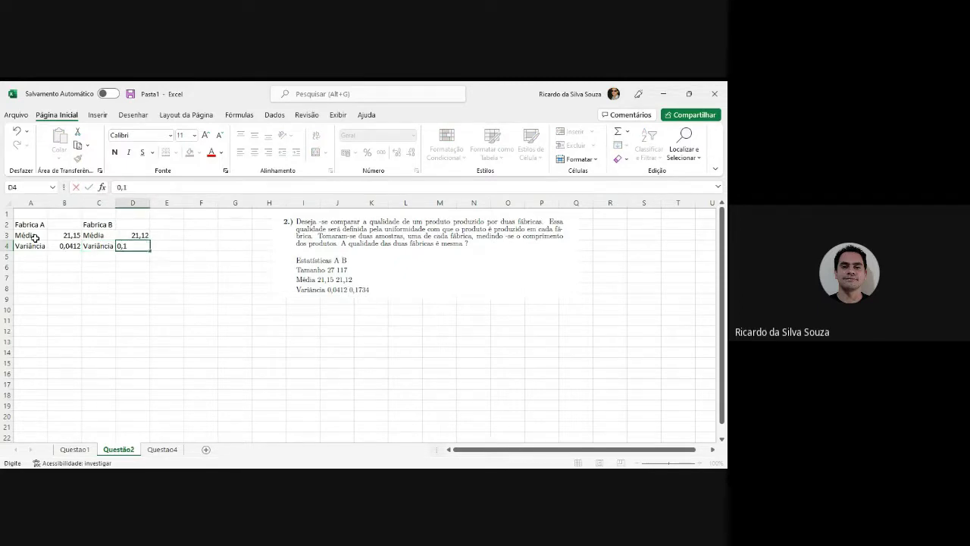
text(734)
key(Return)
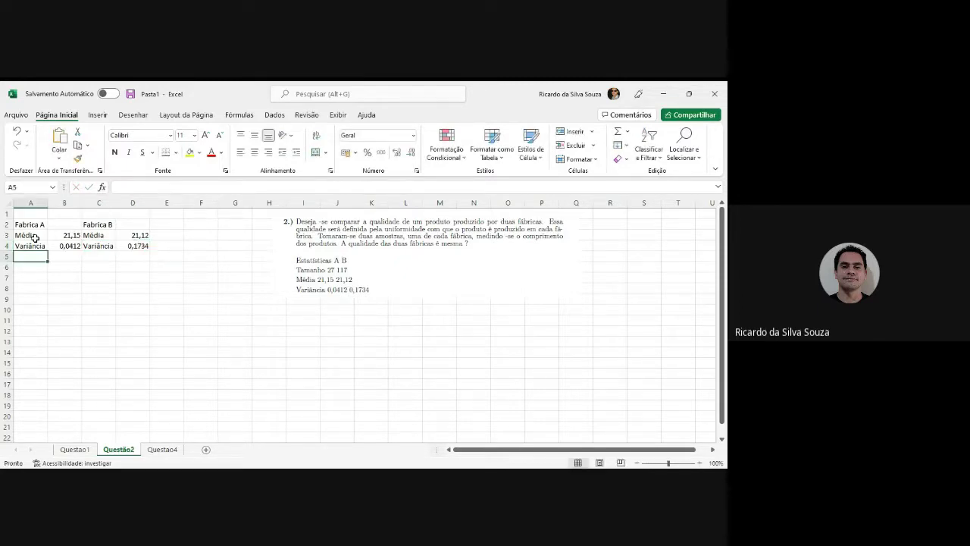
Make the Fabrica A and Fabrica B header row bold
key(Up)
key(Up)
key(Up)
key(shift+Right)
key(shift+Right)
key(ctrl+n)
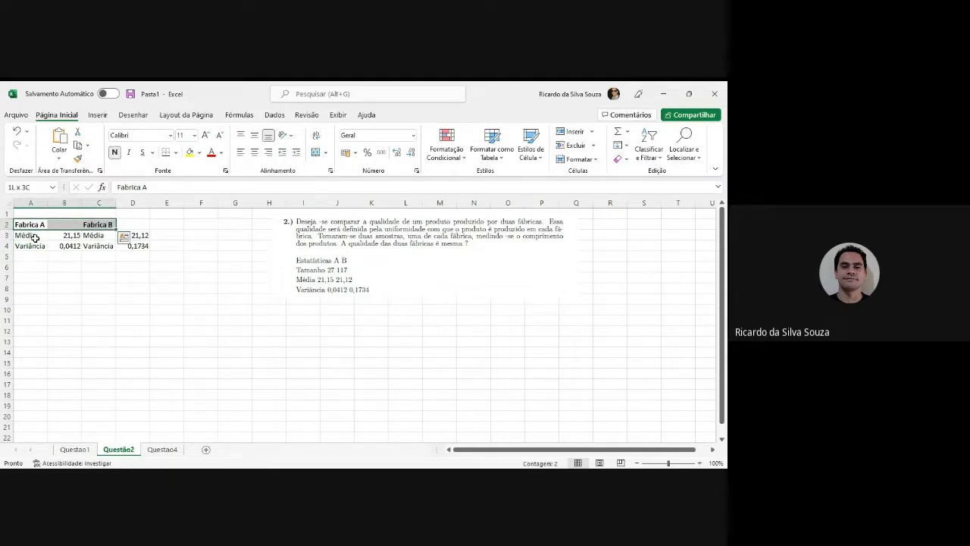
key(Down)
key(Down)
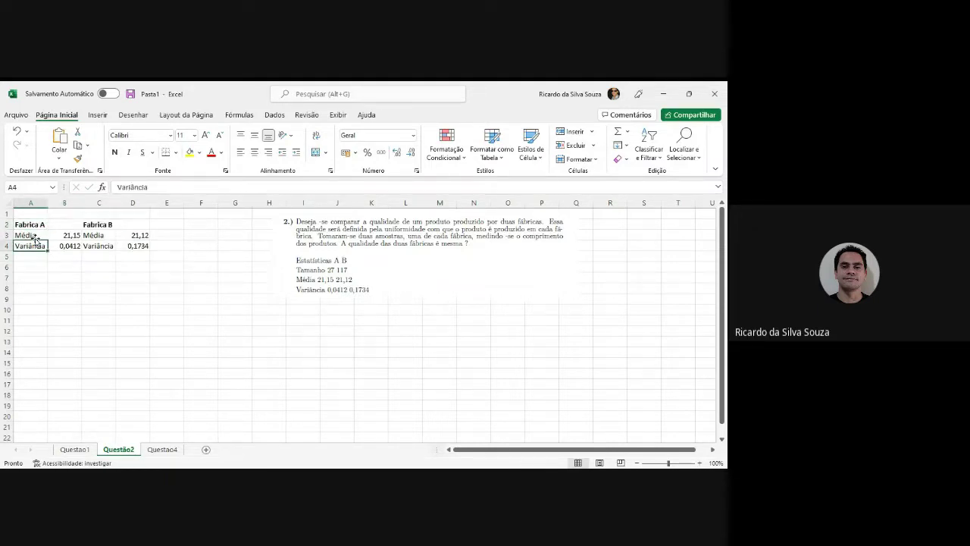
key(Right)
key(Right)
key(Right)
key(Down)
key(Down)
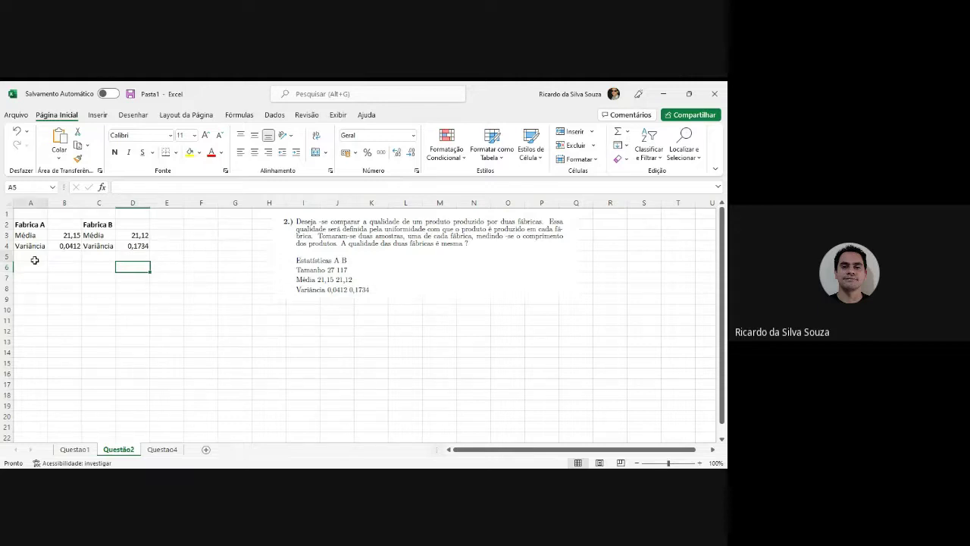
Label cells A5 and C5 as DesvioP
click(35, 259)
text(Desv)
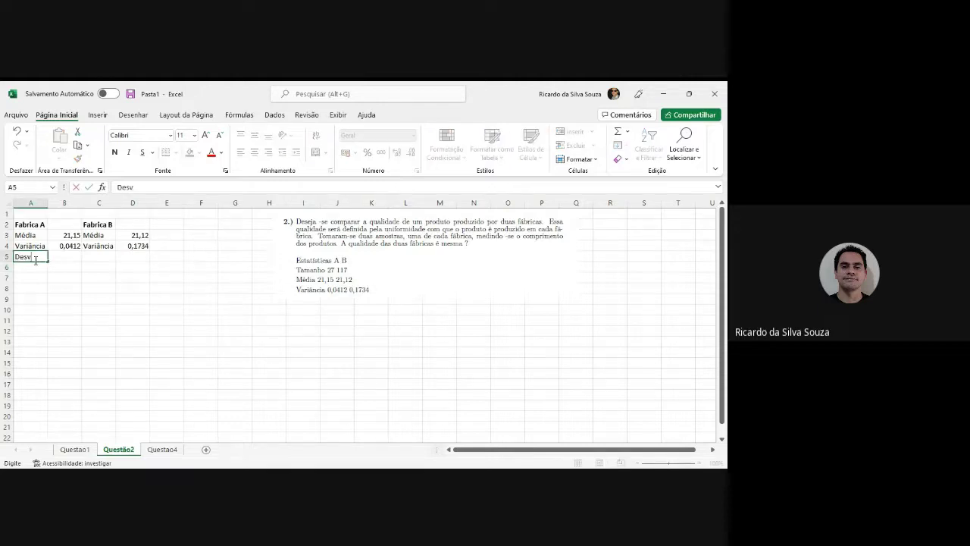
text(io P)
key(Tab)
key(Tab)
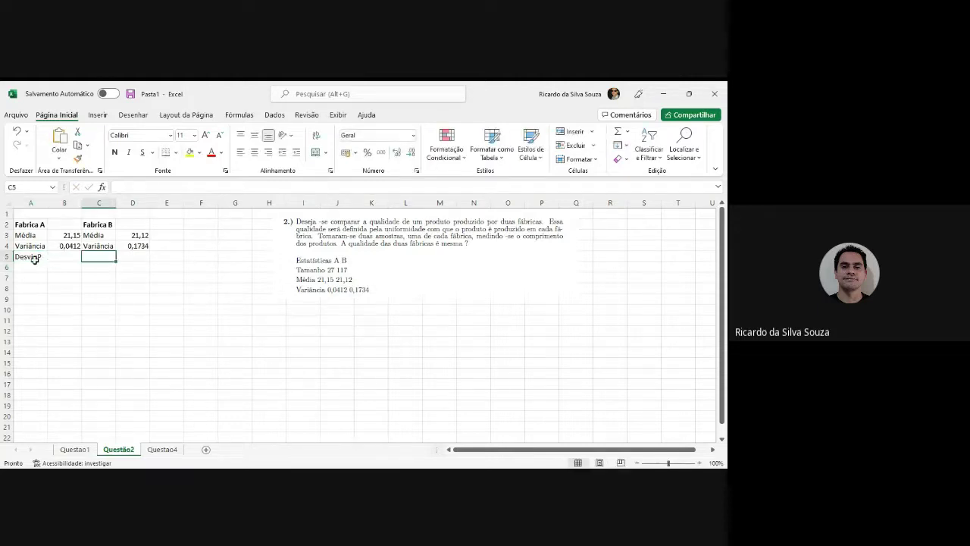
text(V)
key(BackSpace)
text(De)
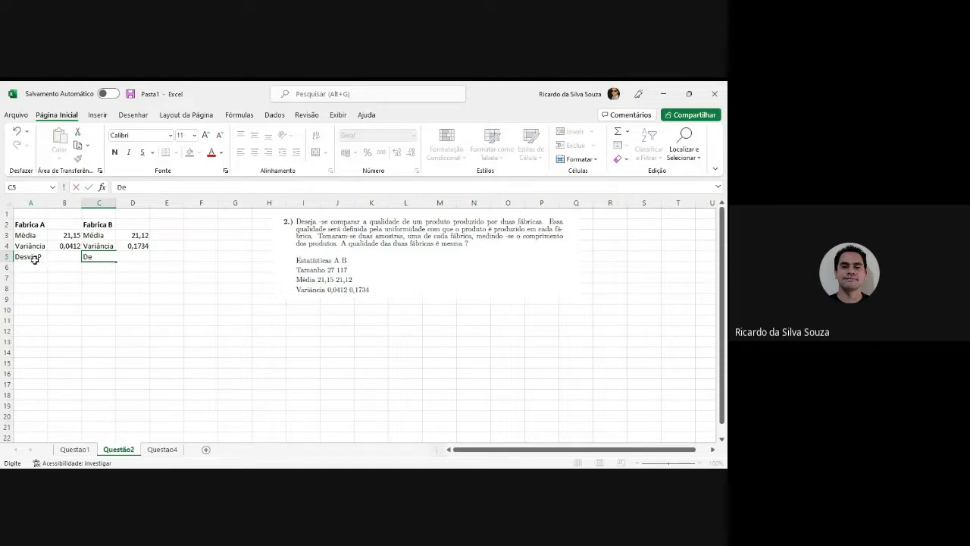
text(svioP)
text([)
click(34, 259)
Enter =RAIZ(B4) in B5 and =RAIZ(D4) in D5 for the standard deviations
key(Right)
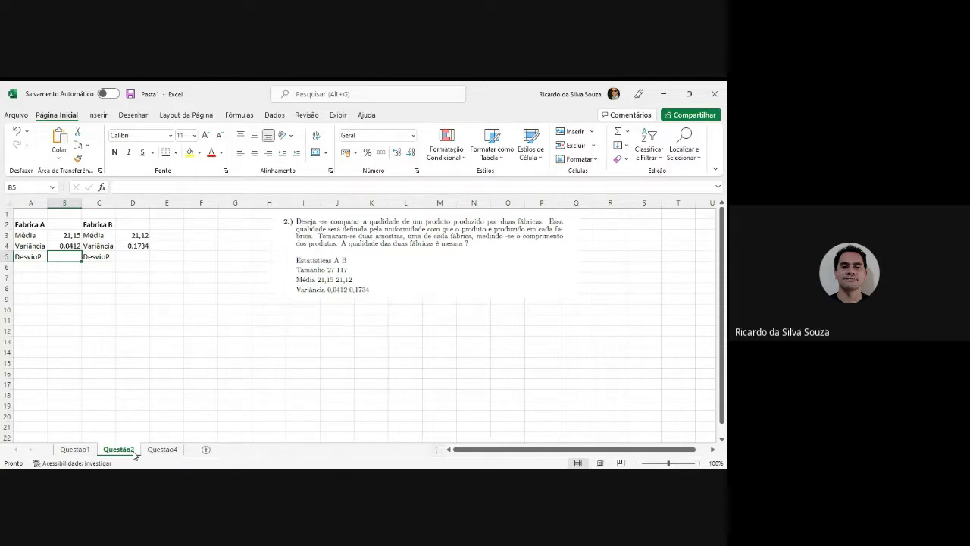
text(=)
text(RAIZ)
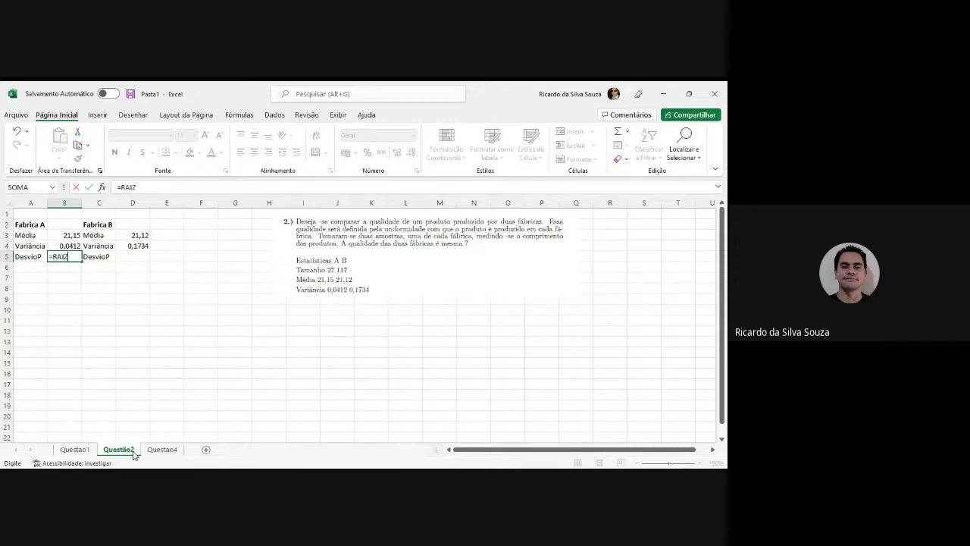
text((B4)
key(ctrl+Return)
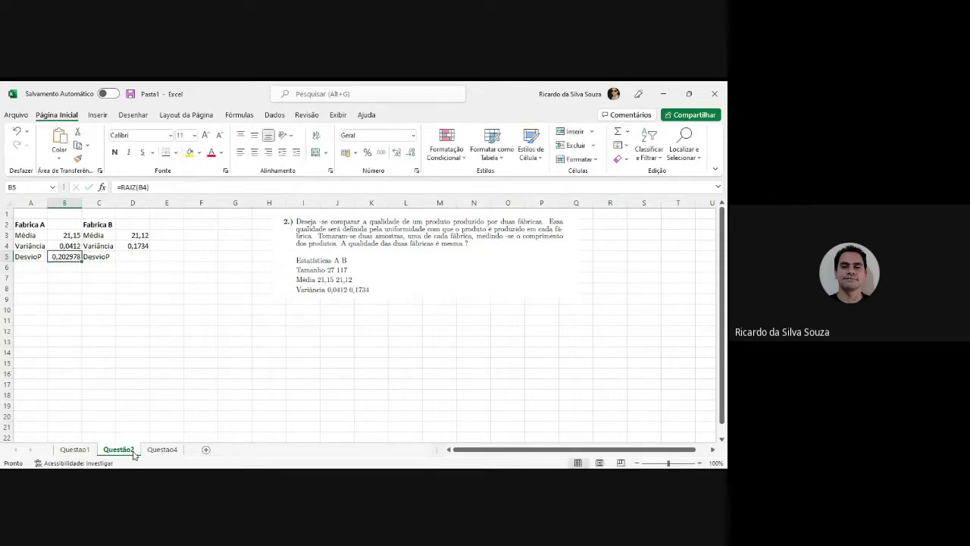
key(Right)
key(Right)
text(=RA)
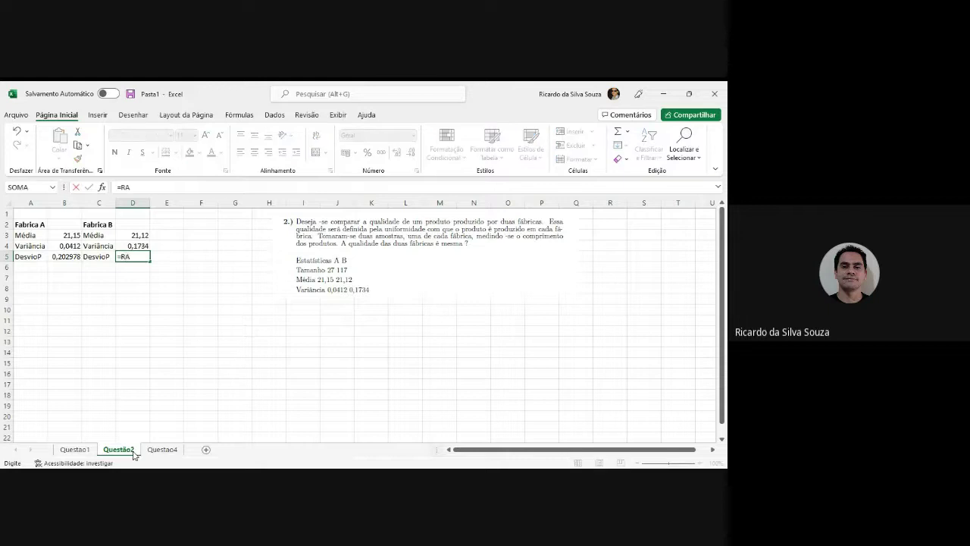
text(IZ(D4)
key(Return)
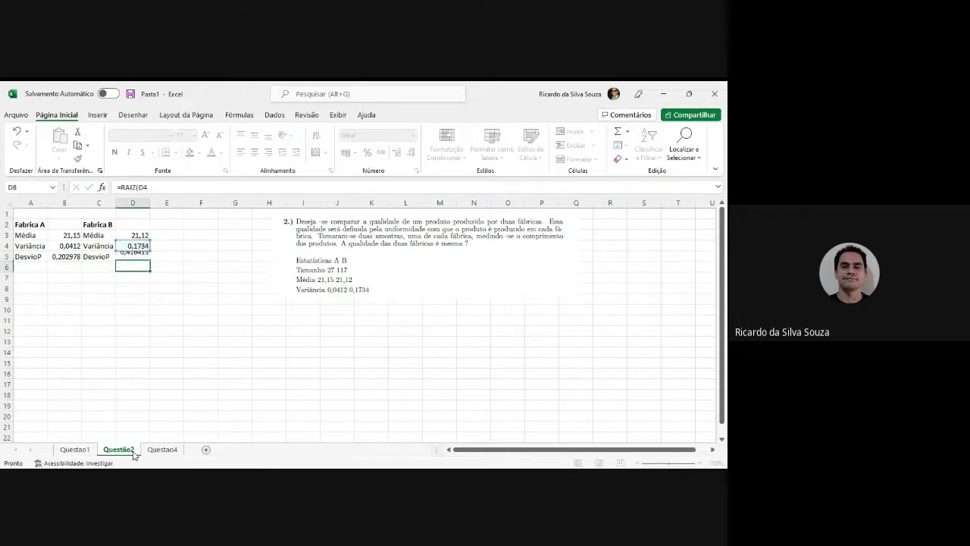
Highlight the deviation row B5:D5 with yellow fill
key(Up)
key(Left)
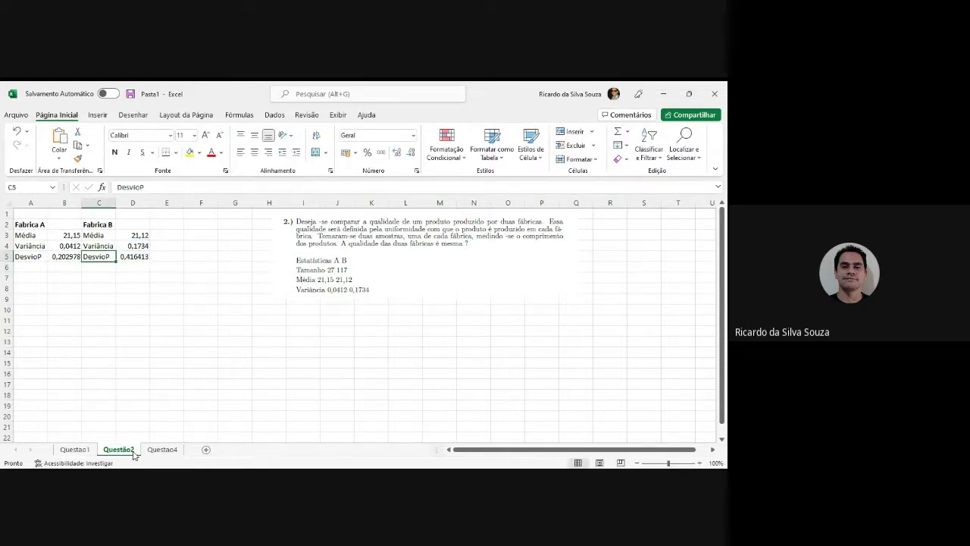
key(Left)
key(shift+Right)
key(shift+Right)
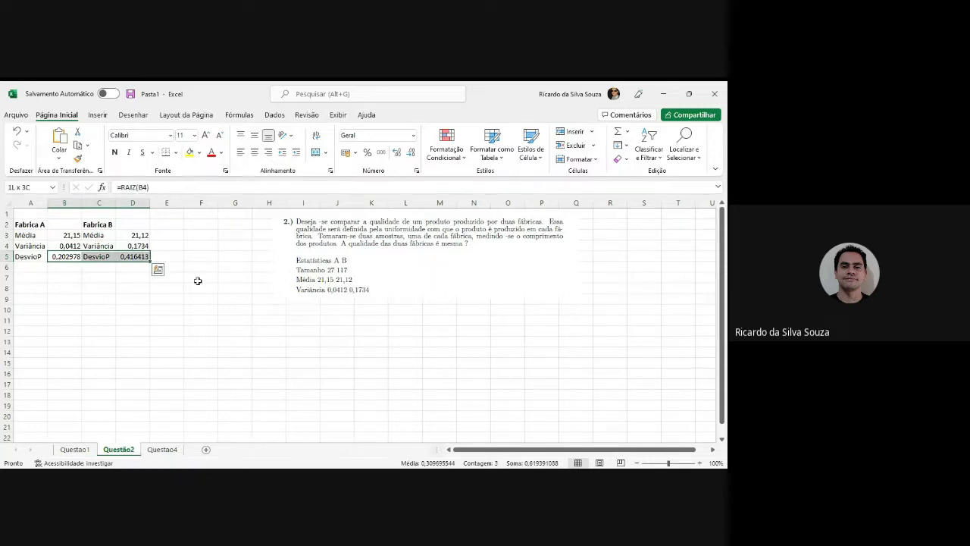
click(192, 153)
key(Left)
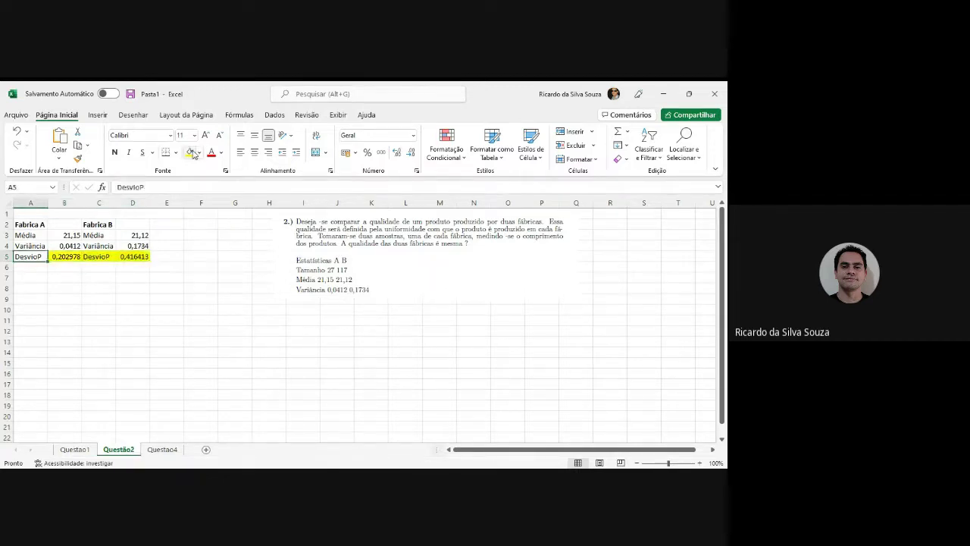
key(Right)
key(Right)
key(Down)
key(Down)
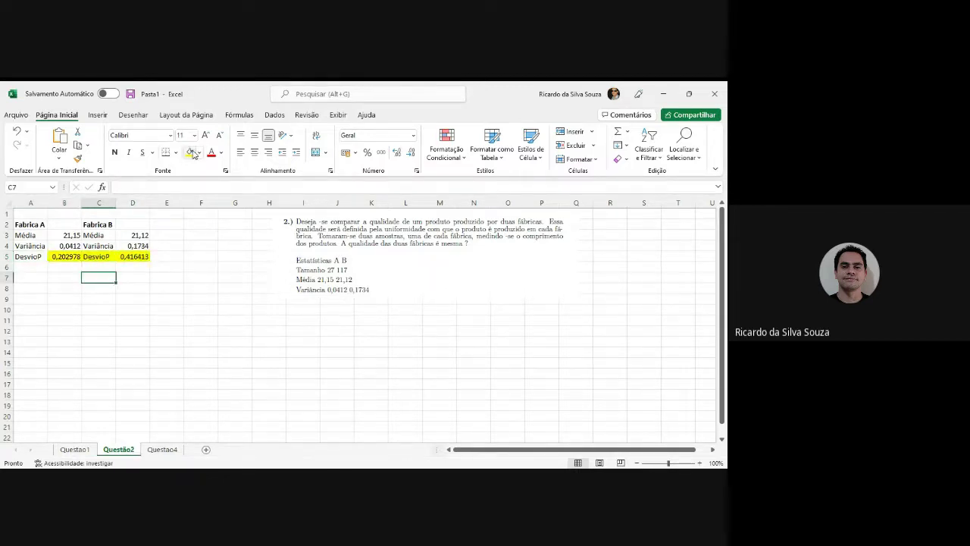
key(Left)
key(Left)
Label A7 CV(A) and enter =B5/B3 in B7, giving 0,009597
text(V)
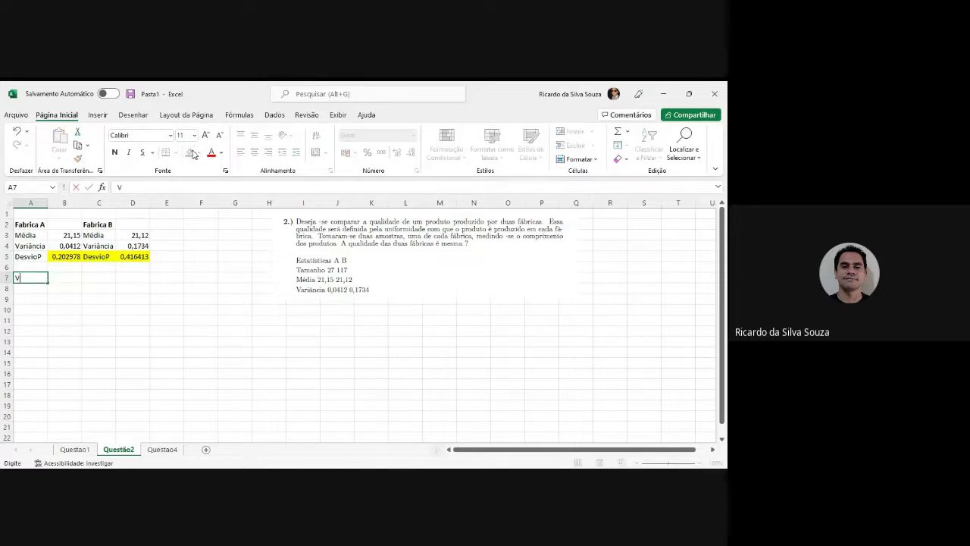
key(BackSpace)
text(CV)
key(BackSpace)
text((A)
text())
key(Tab)
text(=)
key(Up)
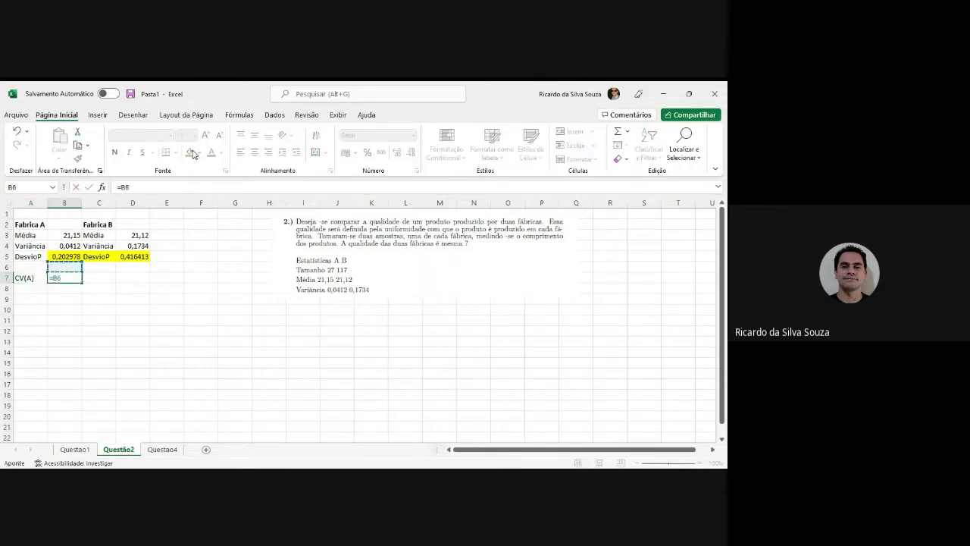
key(Up)
text(/)
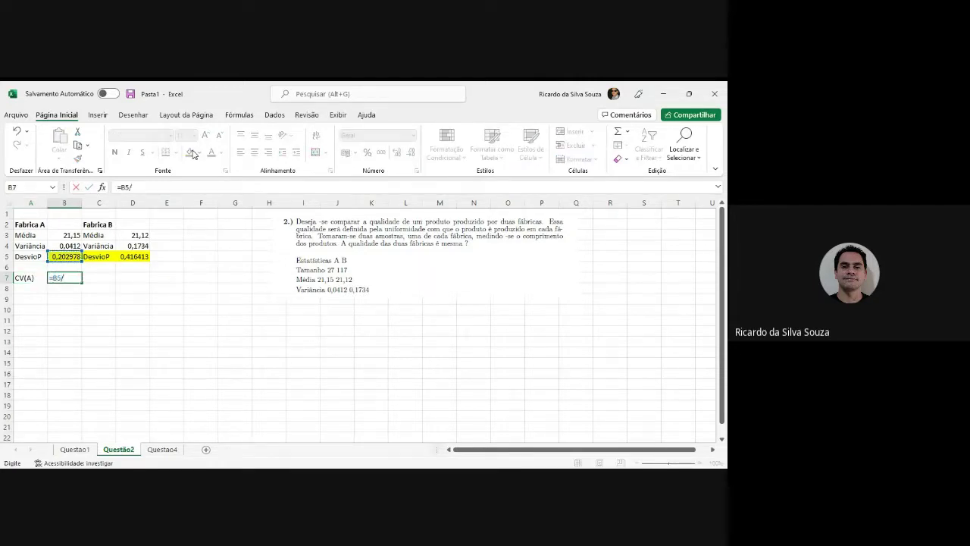
key(Up)
key(Up)
key(Up)
key(Up)
key(Return)
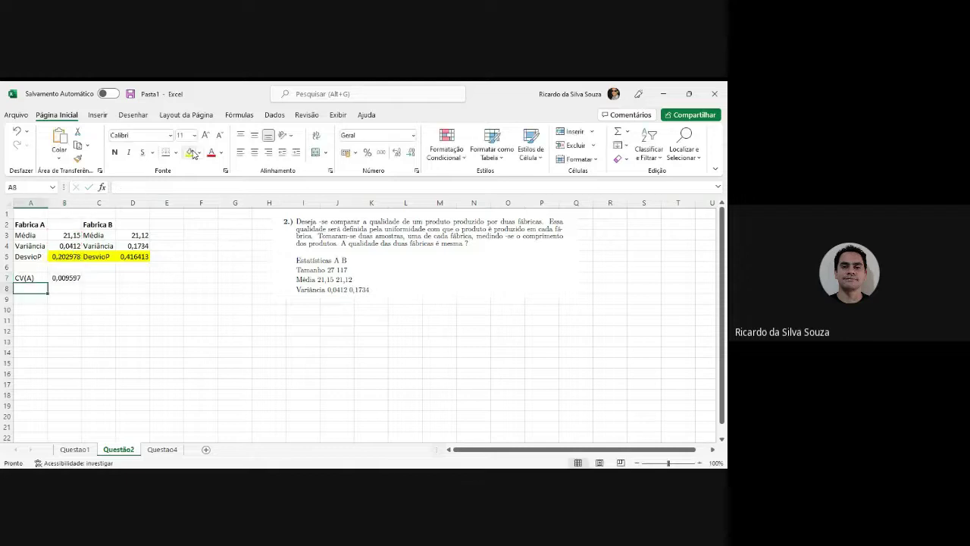
key(Up)
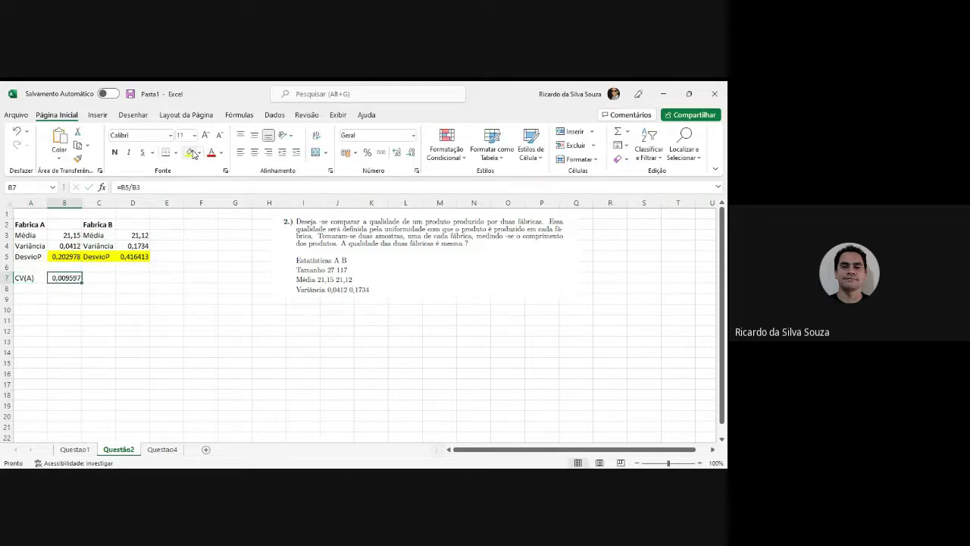
Label C7 CV(B) and enter =D5/D3 in D7, giving 0,019717
key(Right)
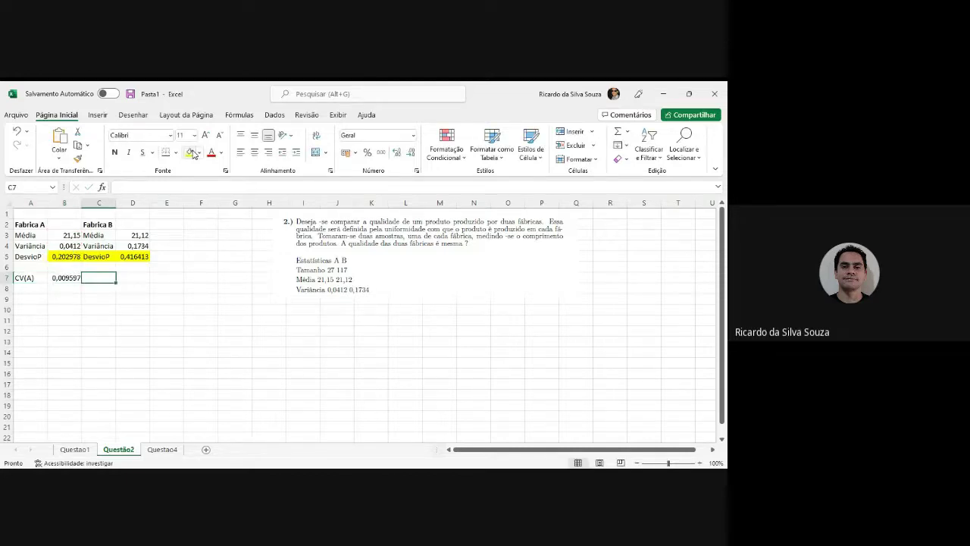
text(CV)
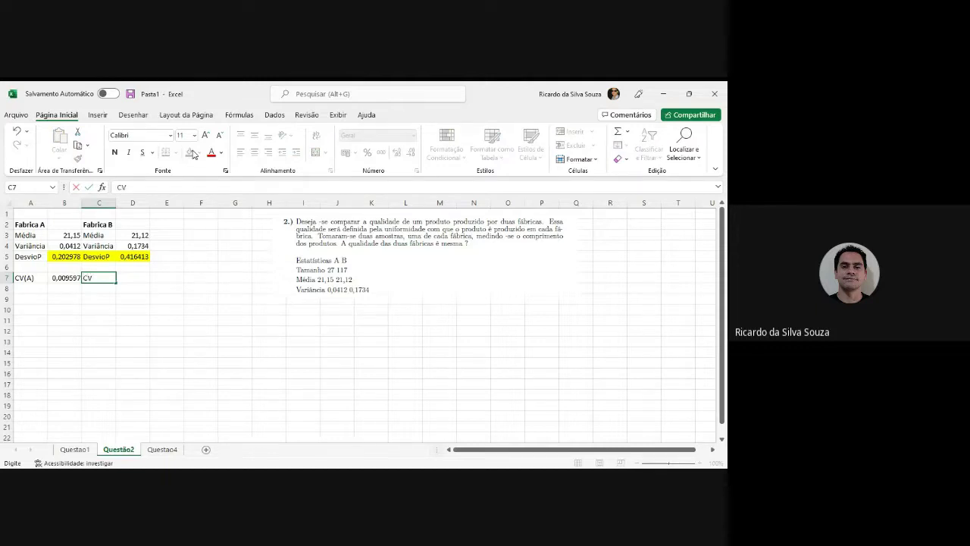
text((B)
text())
key(Tab)
text(=)
key(Up)
key(Up)
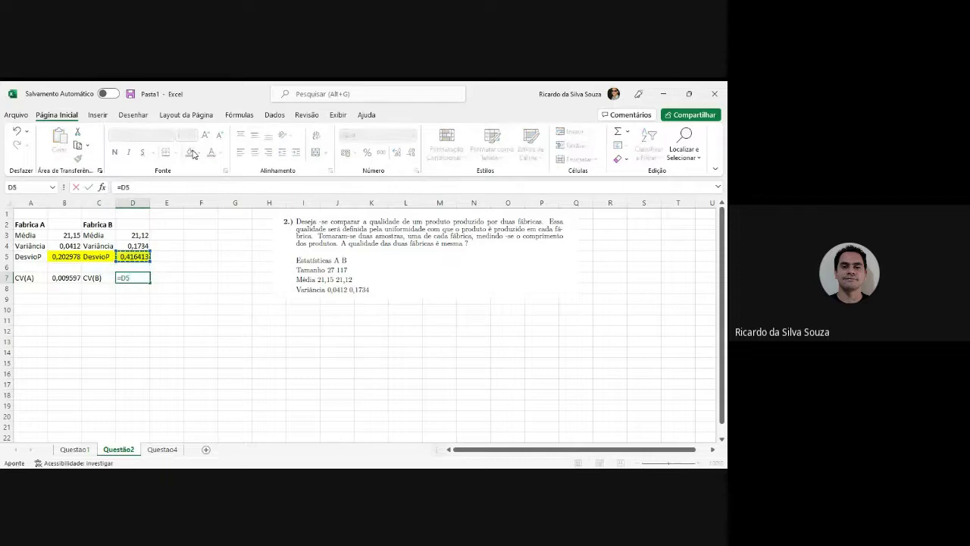
text(/)
key(Up)
key(Up)
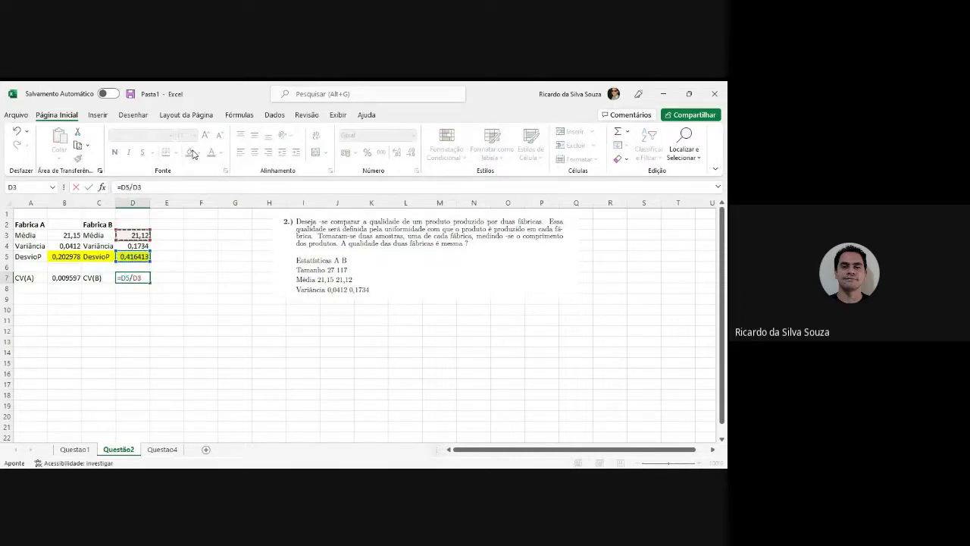
key(shift+Tab)
key(Tab)
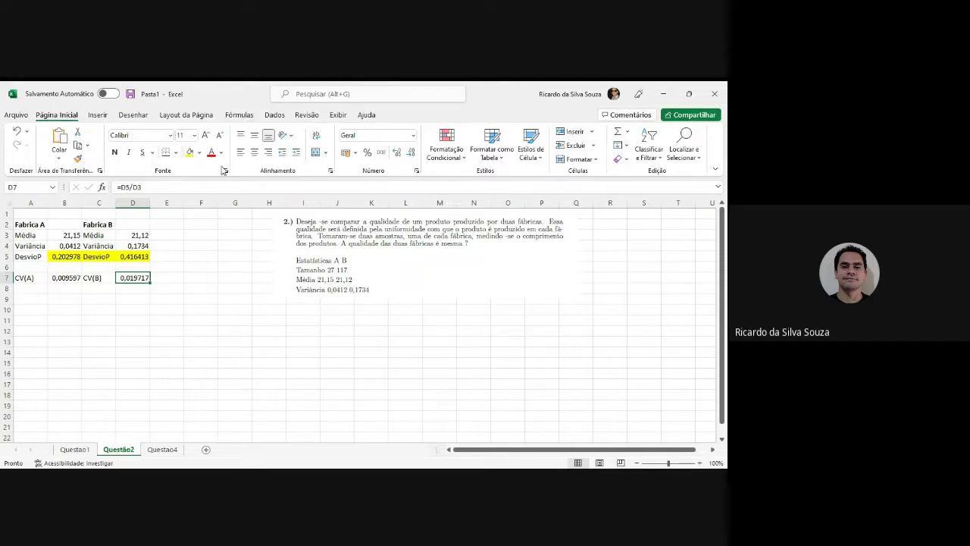
click(181, 330)
click(114, 312)
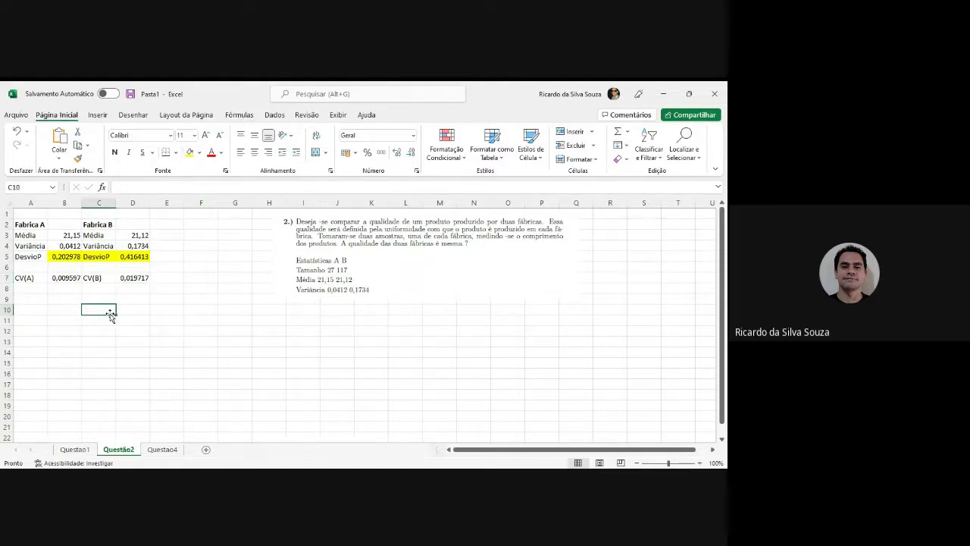
Bold the coefficient of variation row A7:D7
click(32, 279)
key(shift+Right)
key(shift+Right)
key(shift+Right)
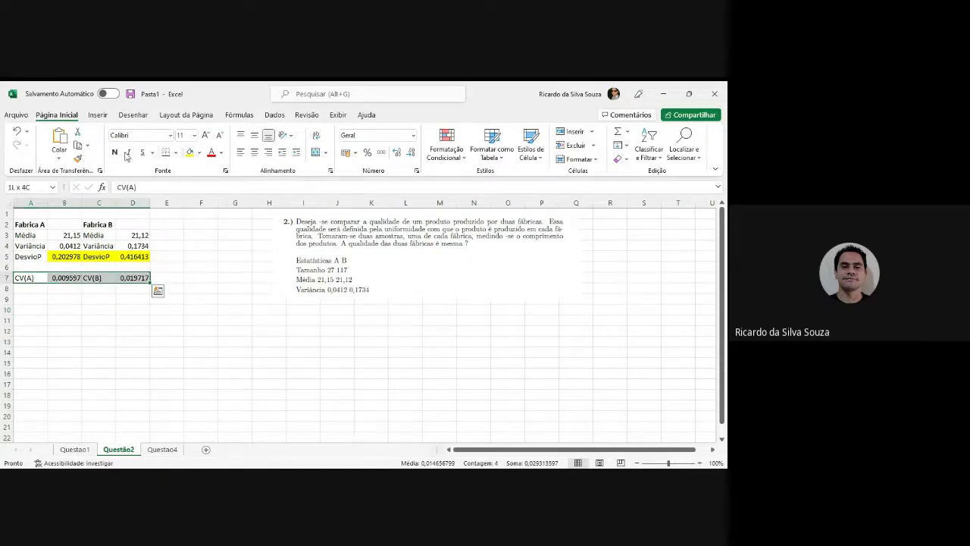
click(113, 155)
key(Down)
key(Down)
key(Down)
key(Up)
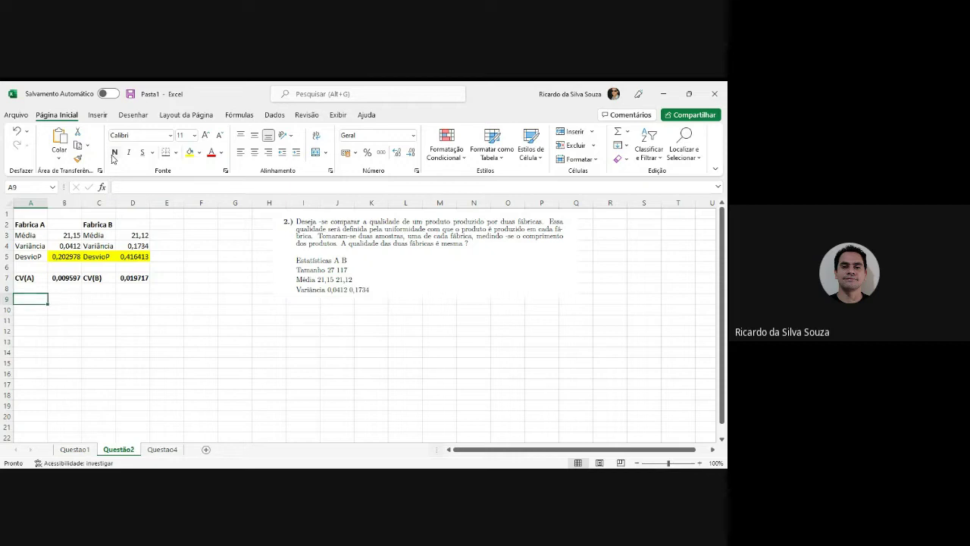
key(Up)
Review the CV(A), CV(B) and DesvioP cells to check their formulas
key(Right)
key(Right)
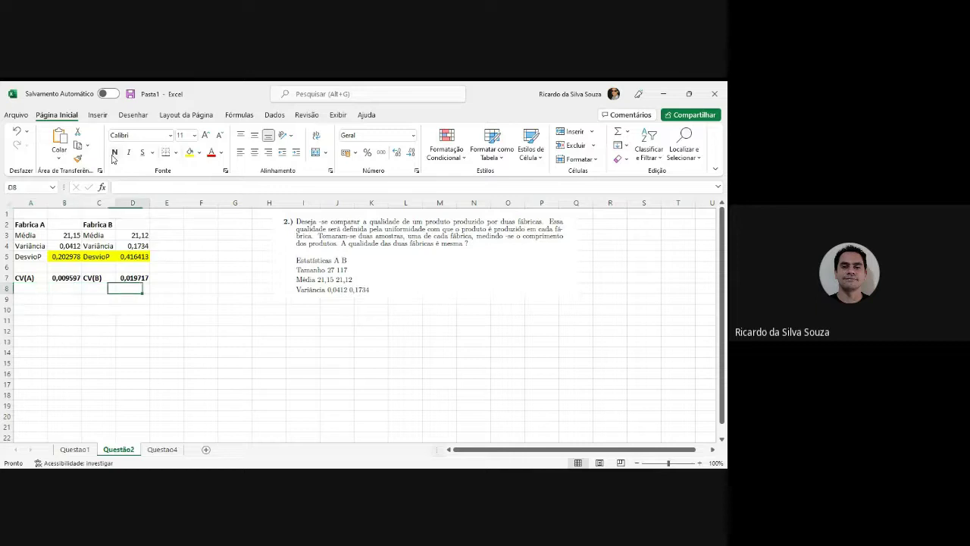
key(Right)
key(Up)
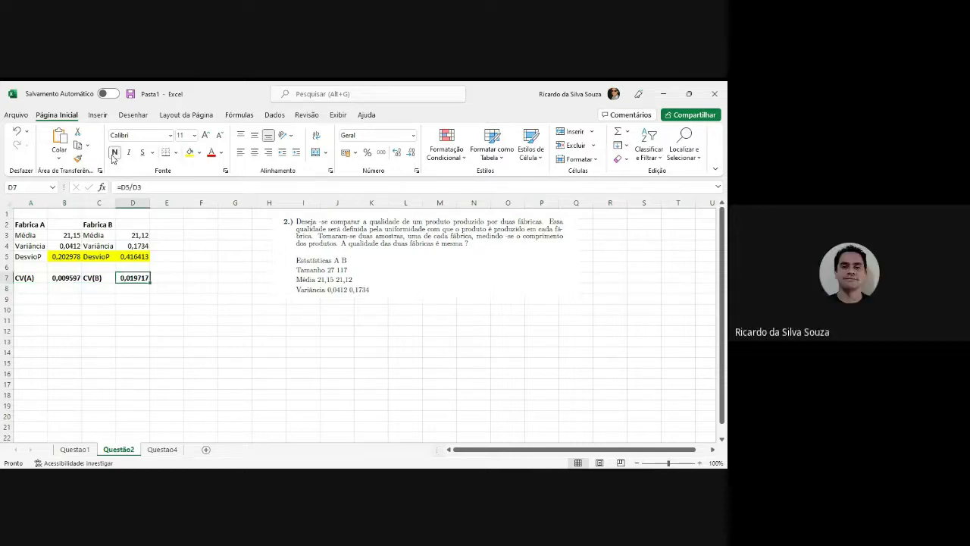
key(Left)
key(Left)
key(Up)
key(Up)
key(Left)
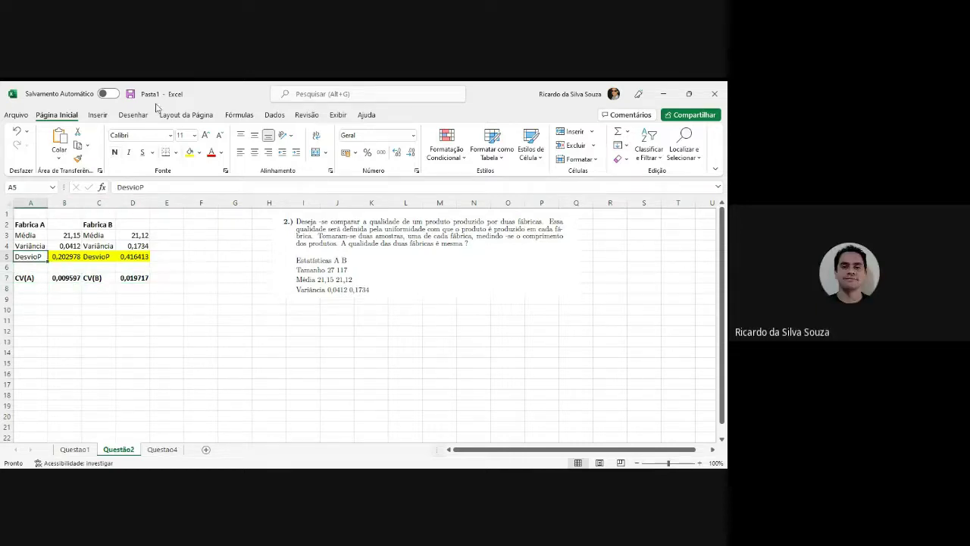
click(139, 278)
click(62, 278)
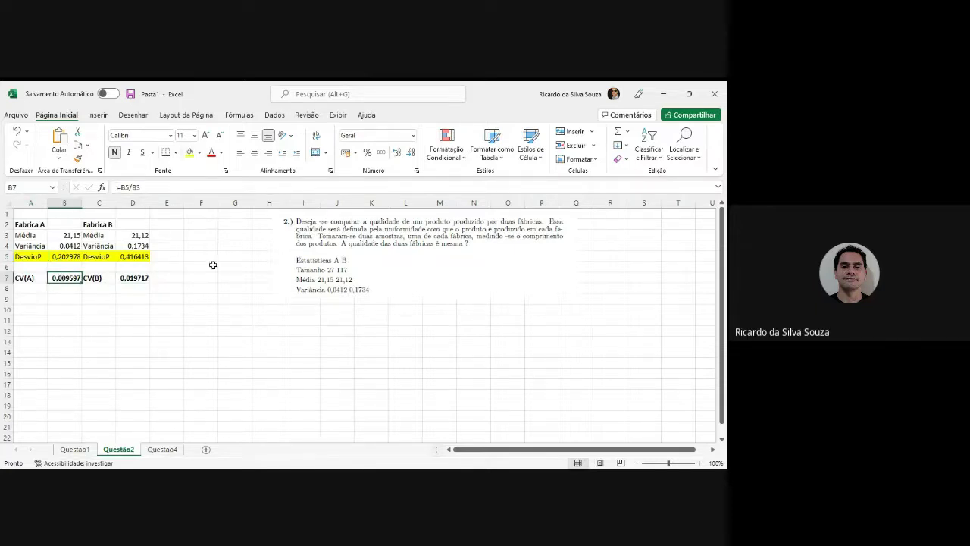